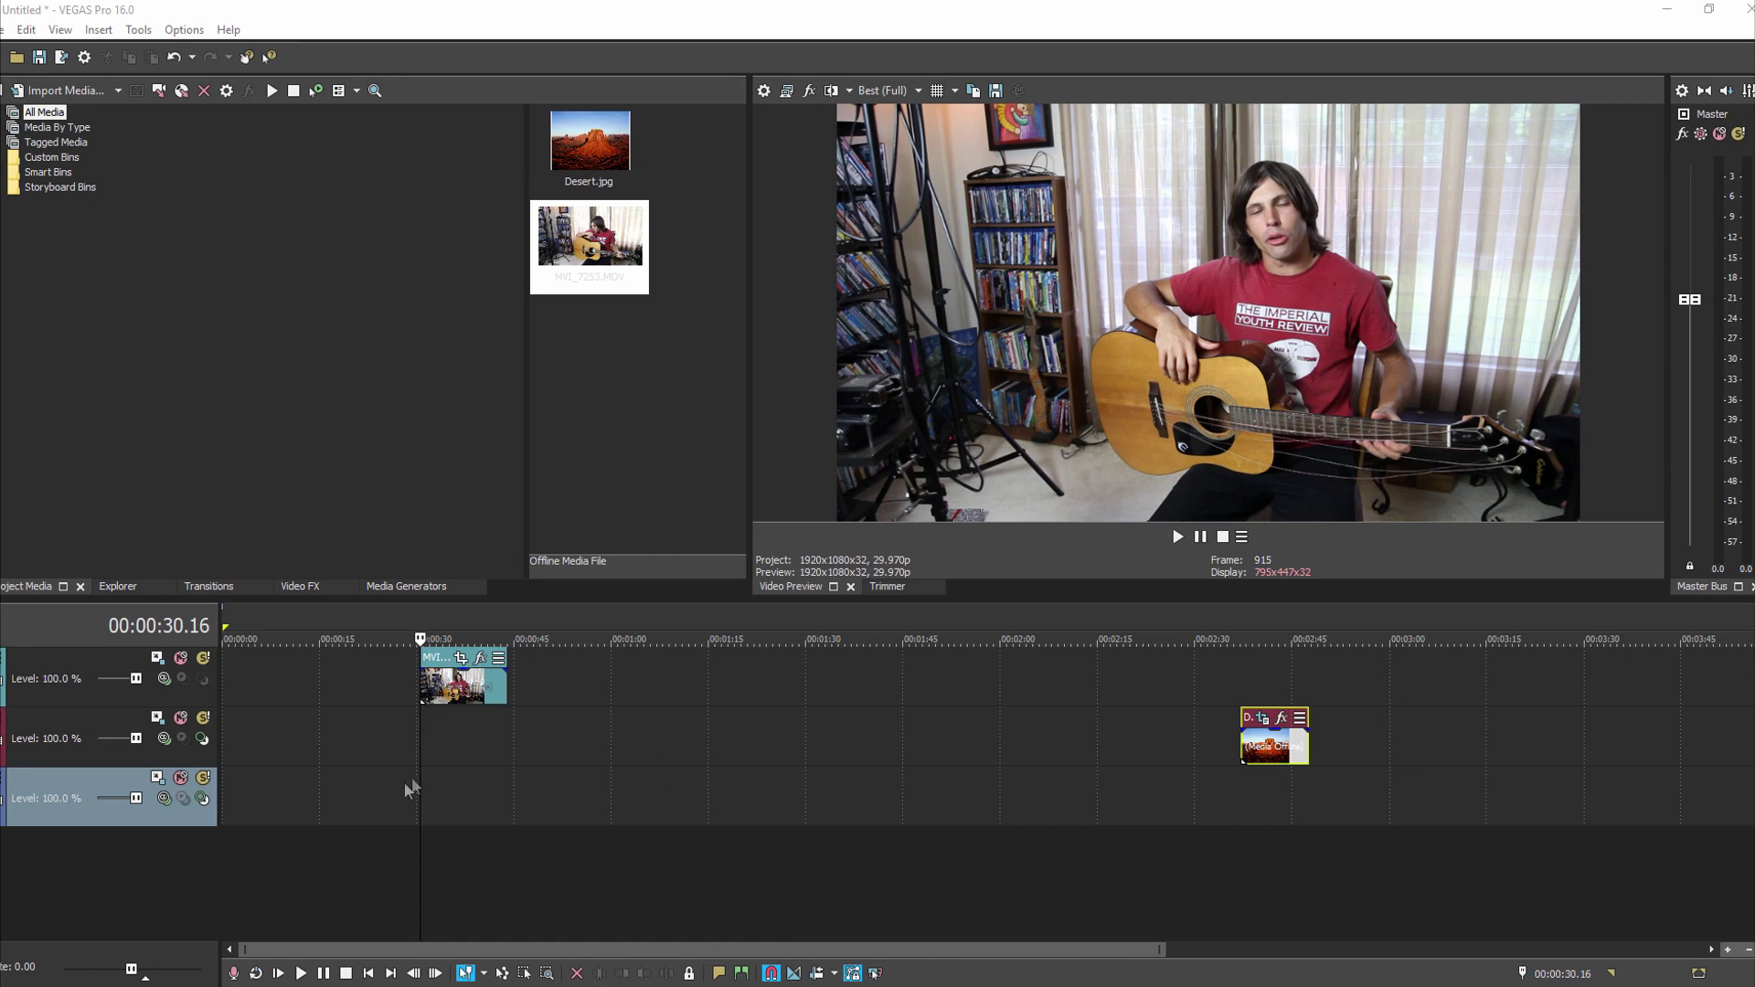
# Apply VEGAS Bézier Masking to the MVI_7253 guitar clip through Event FX, then move the FX window aside.
pyautogui.click(439, 748)
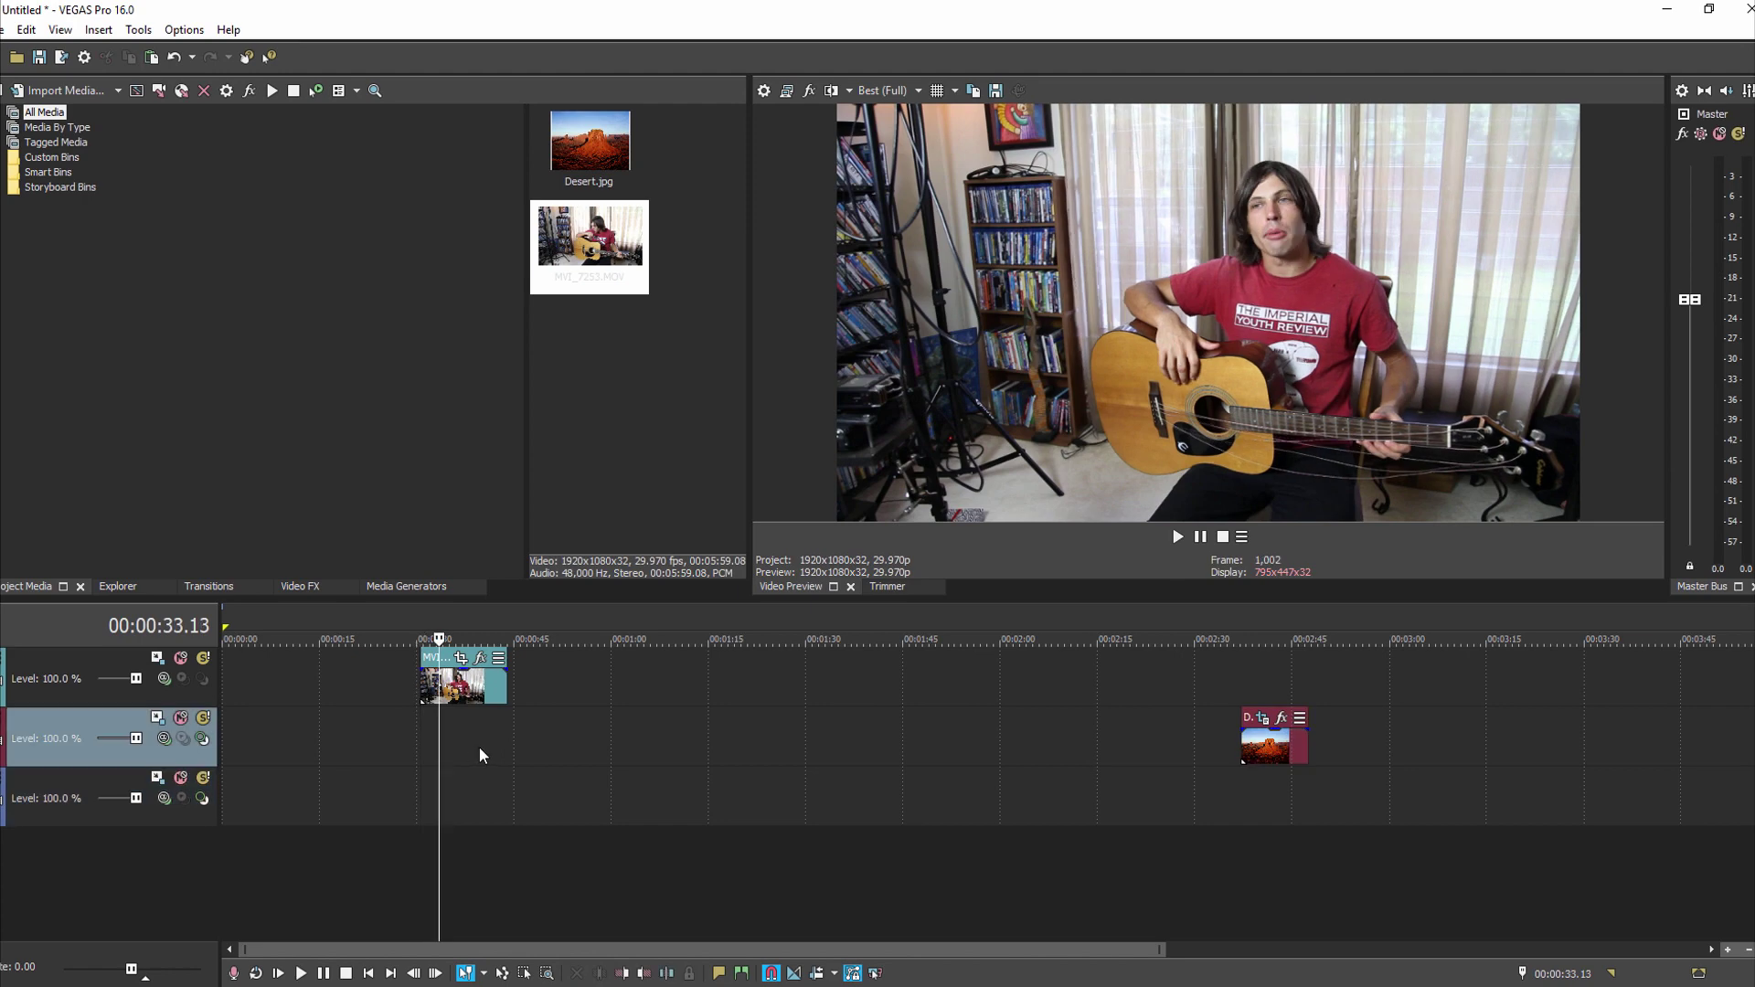
pyautogui.scroll(2, 479, 748)
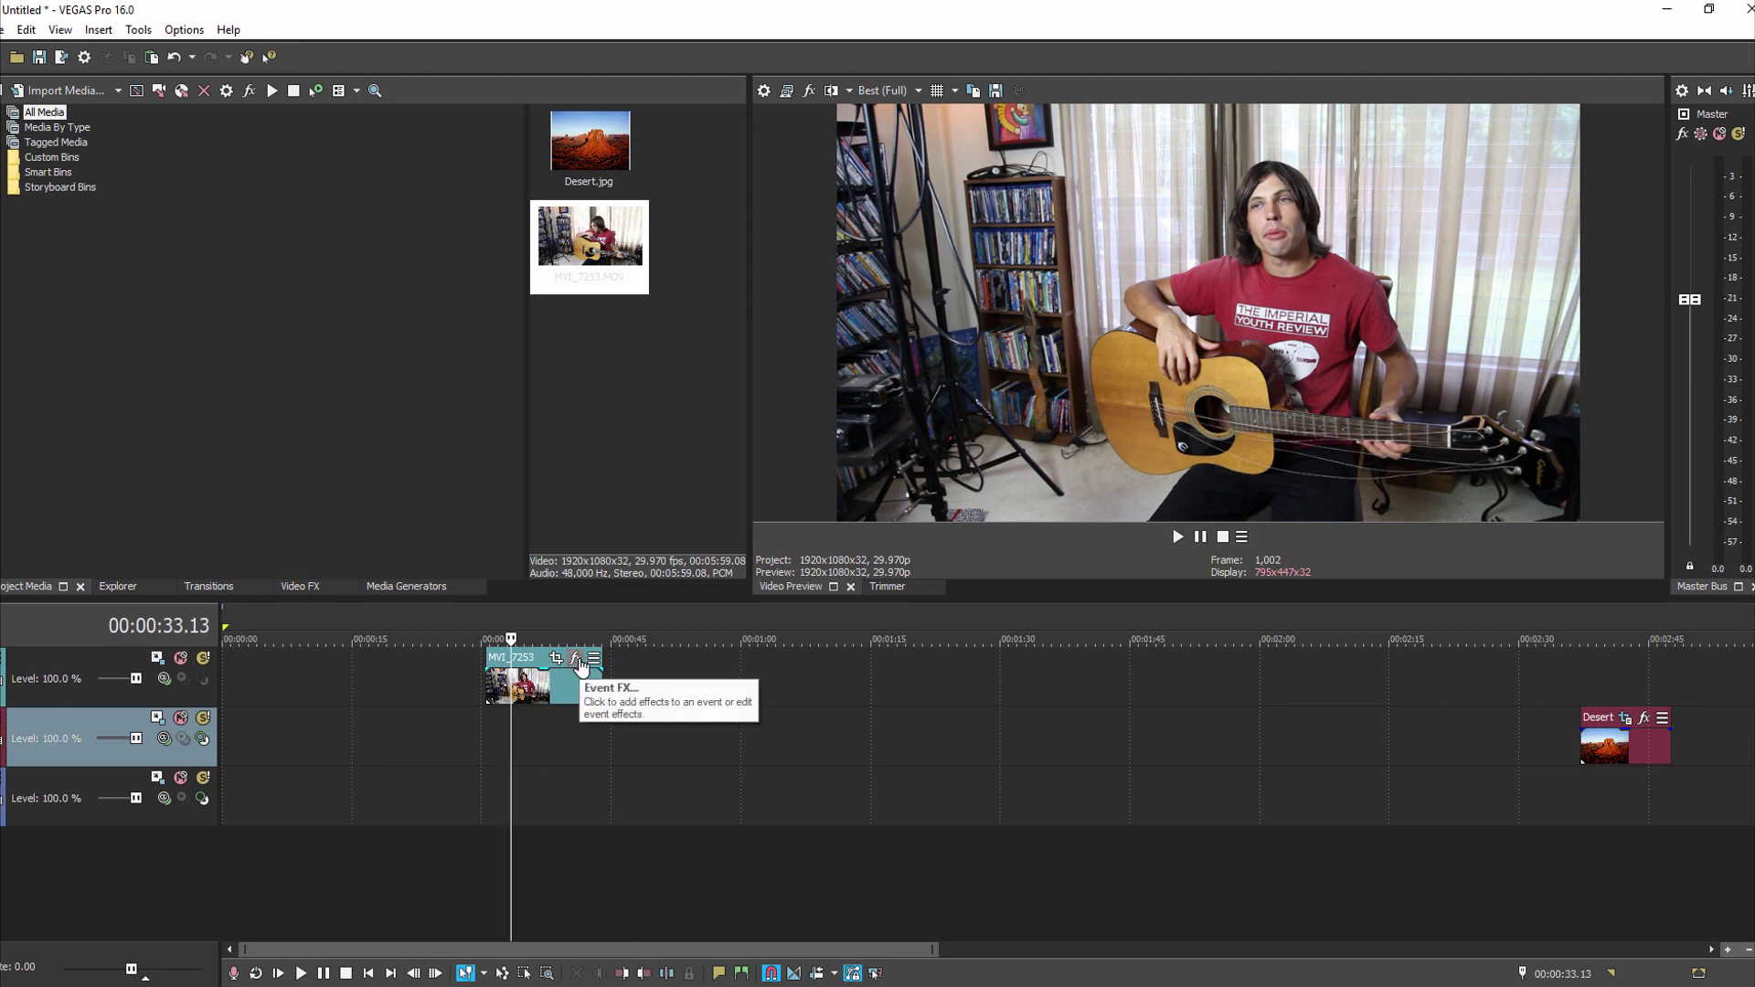
pyautogui.click(485, 728)
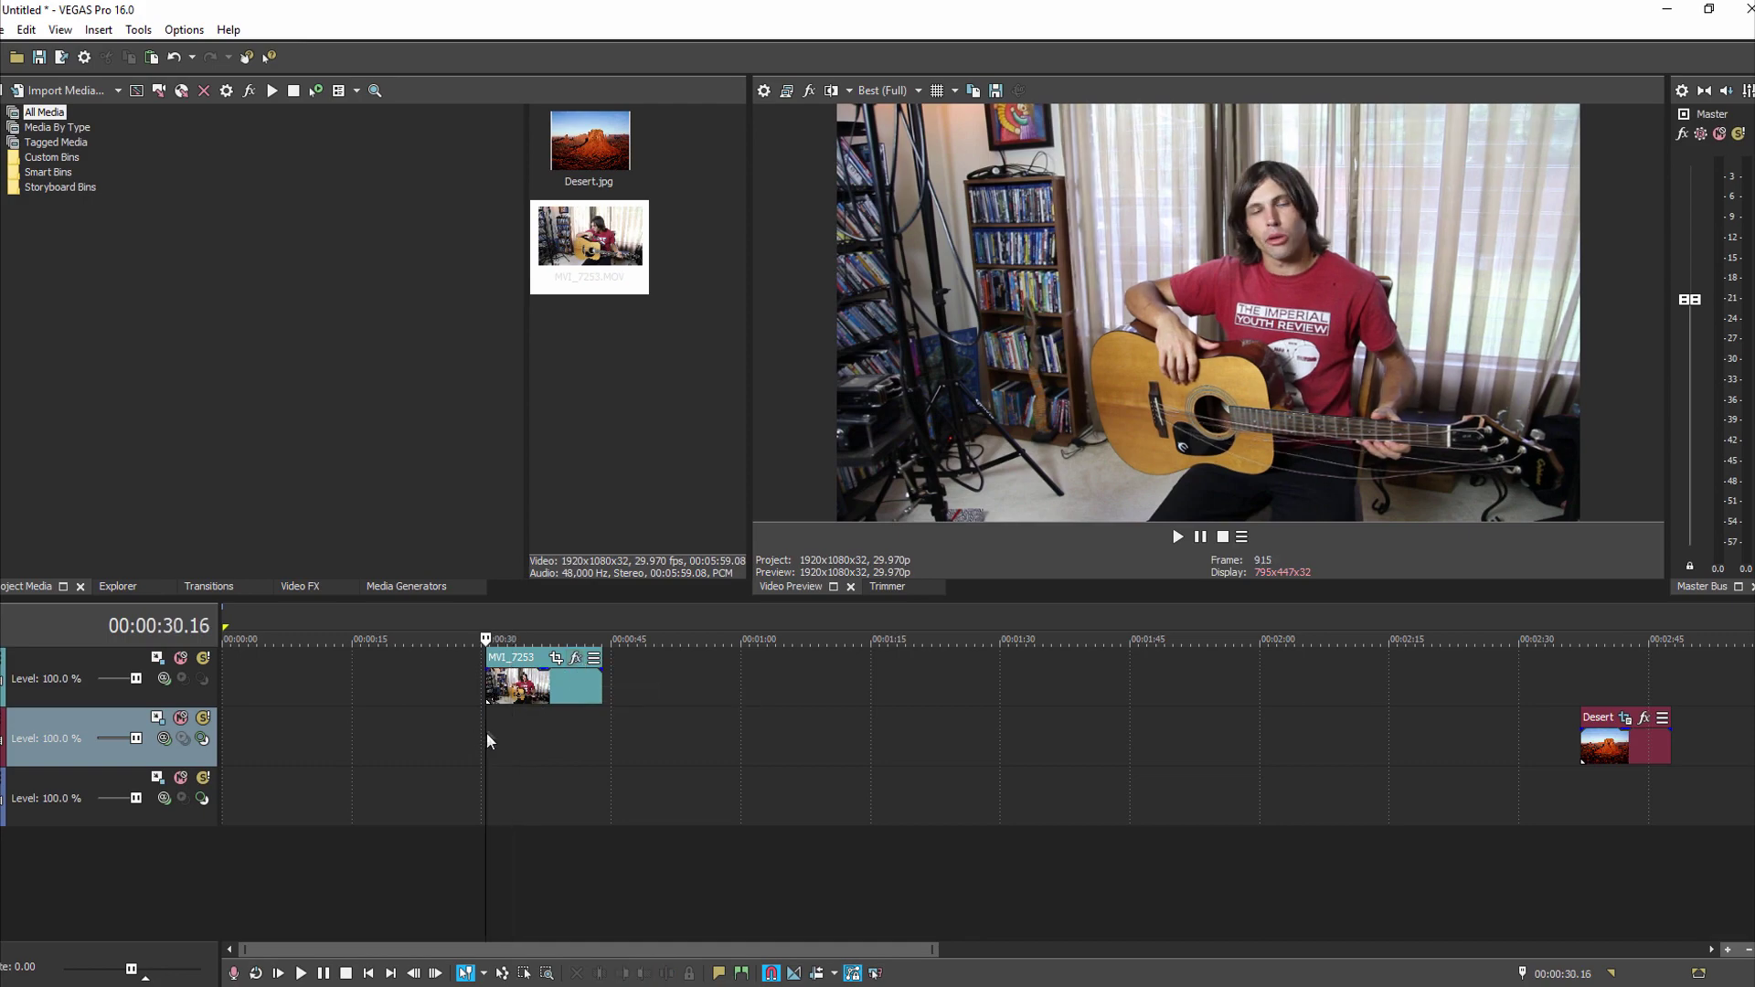
pyautogui.click(576, 659)
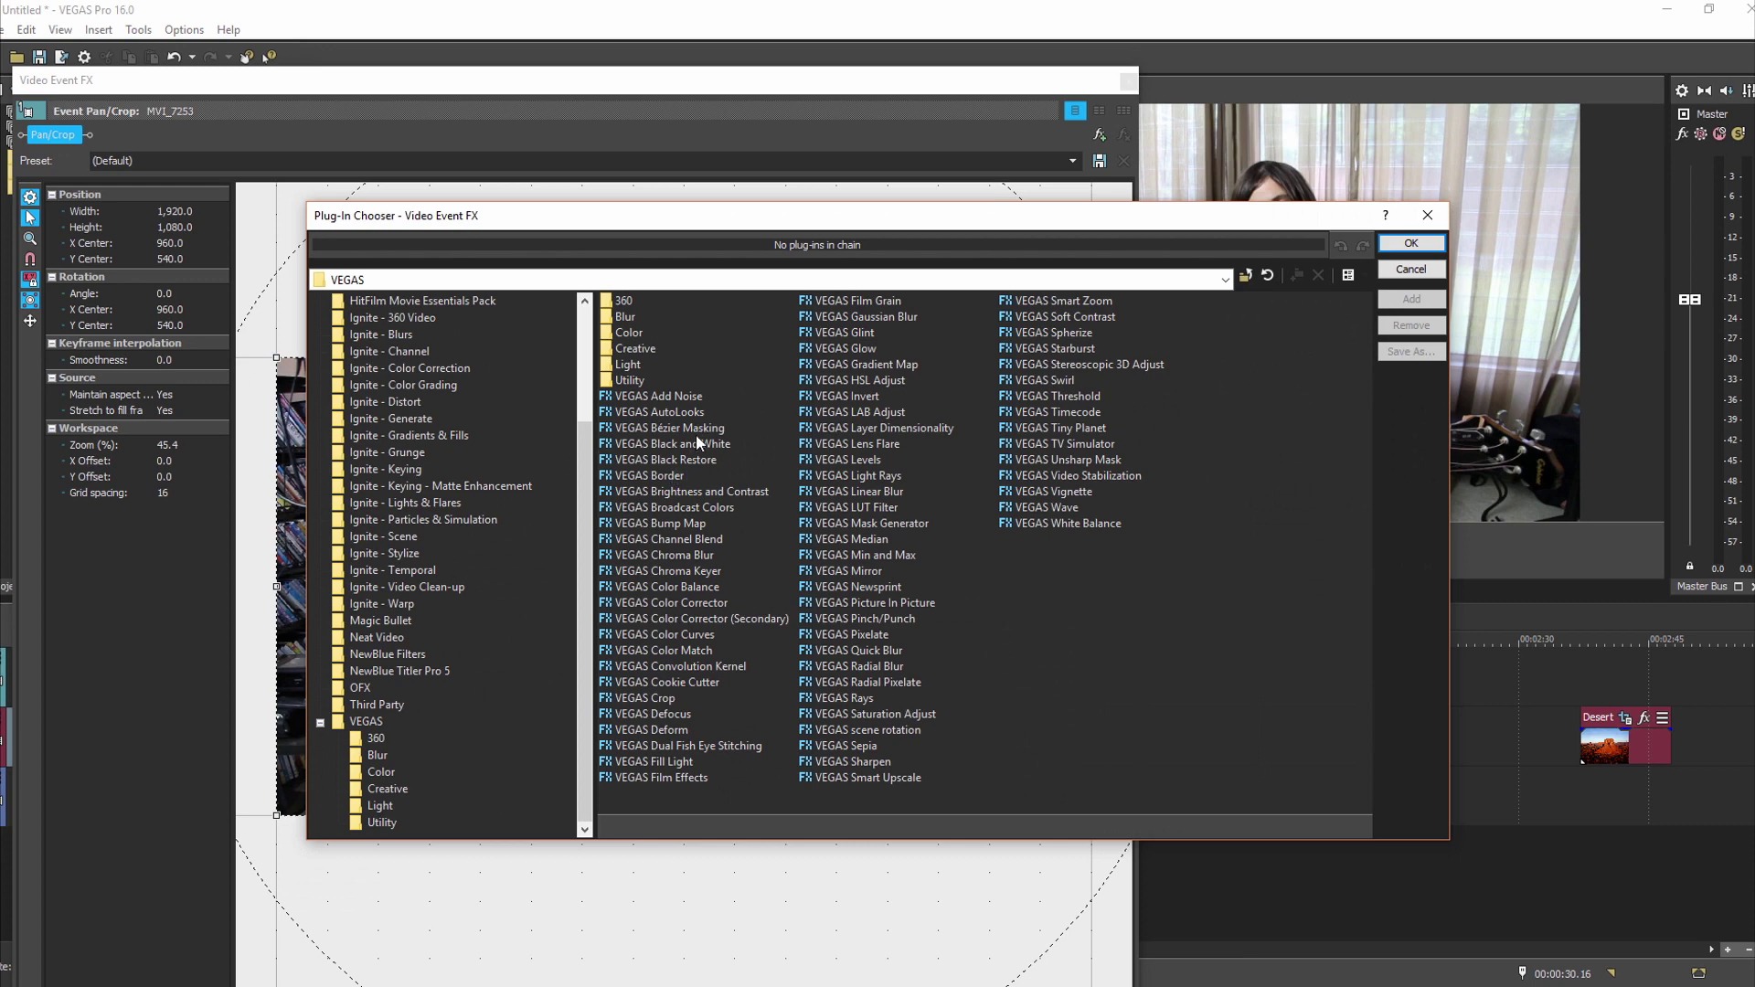
pyautogui.click(697, 432)
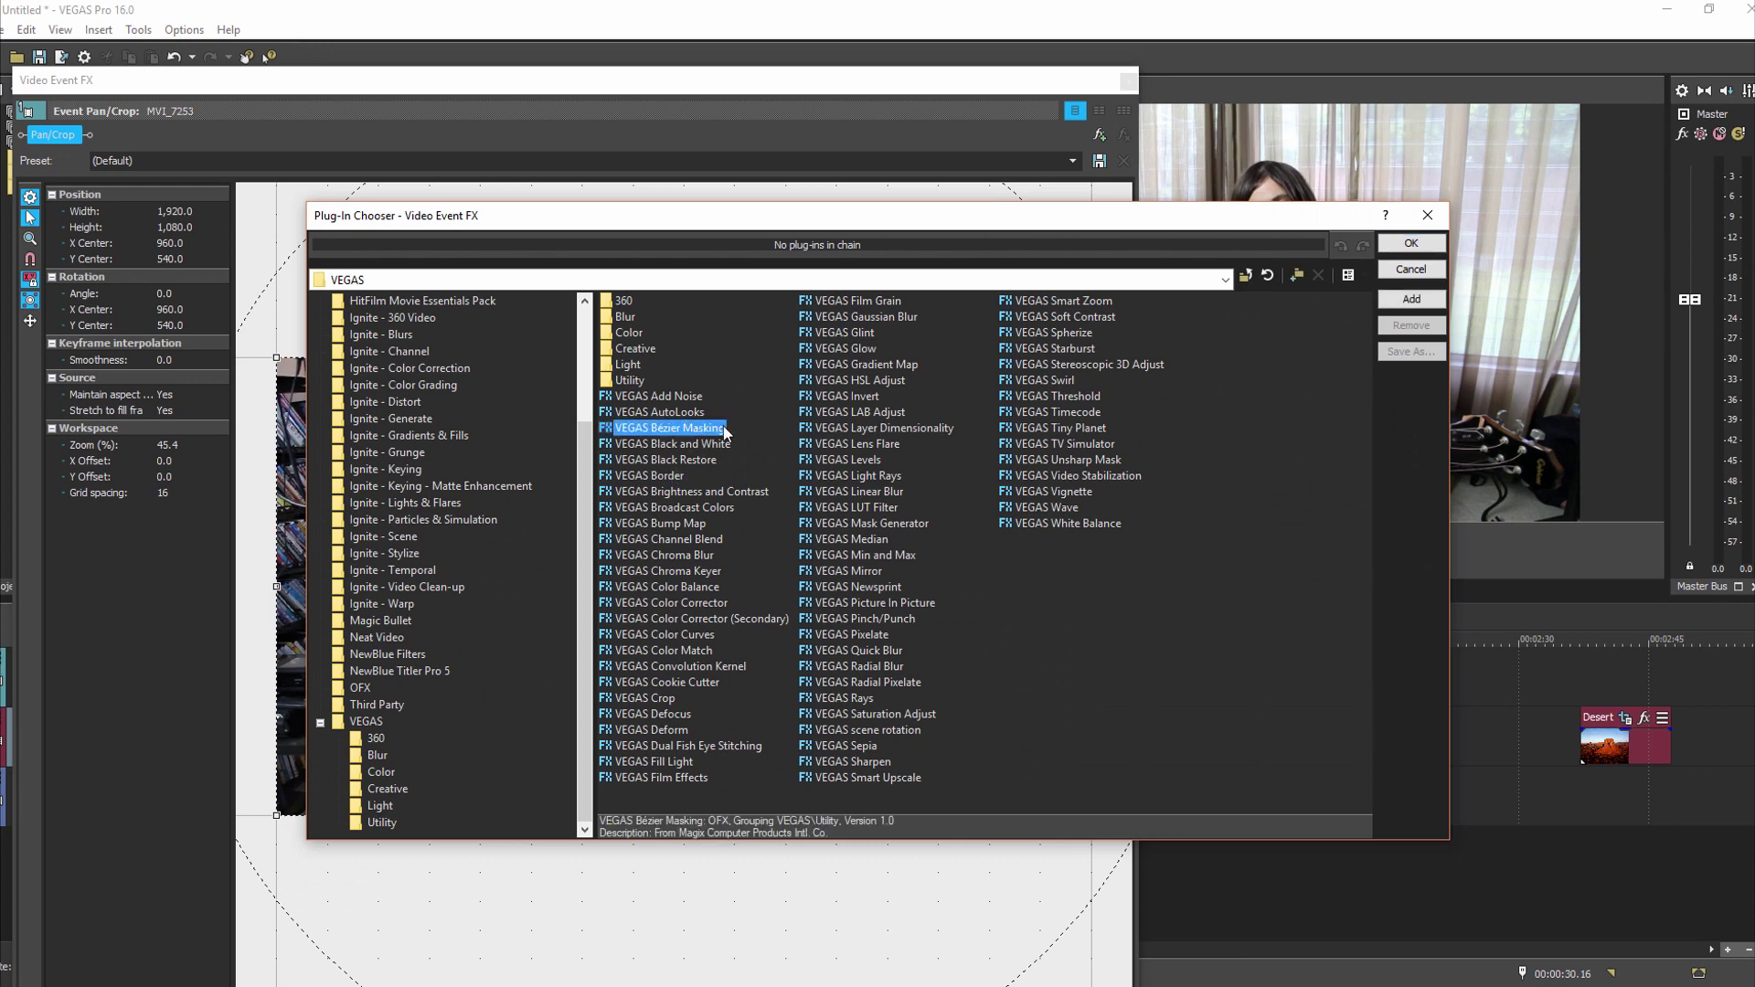
pyautogui.click(1412, 299)
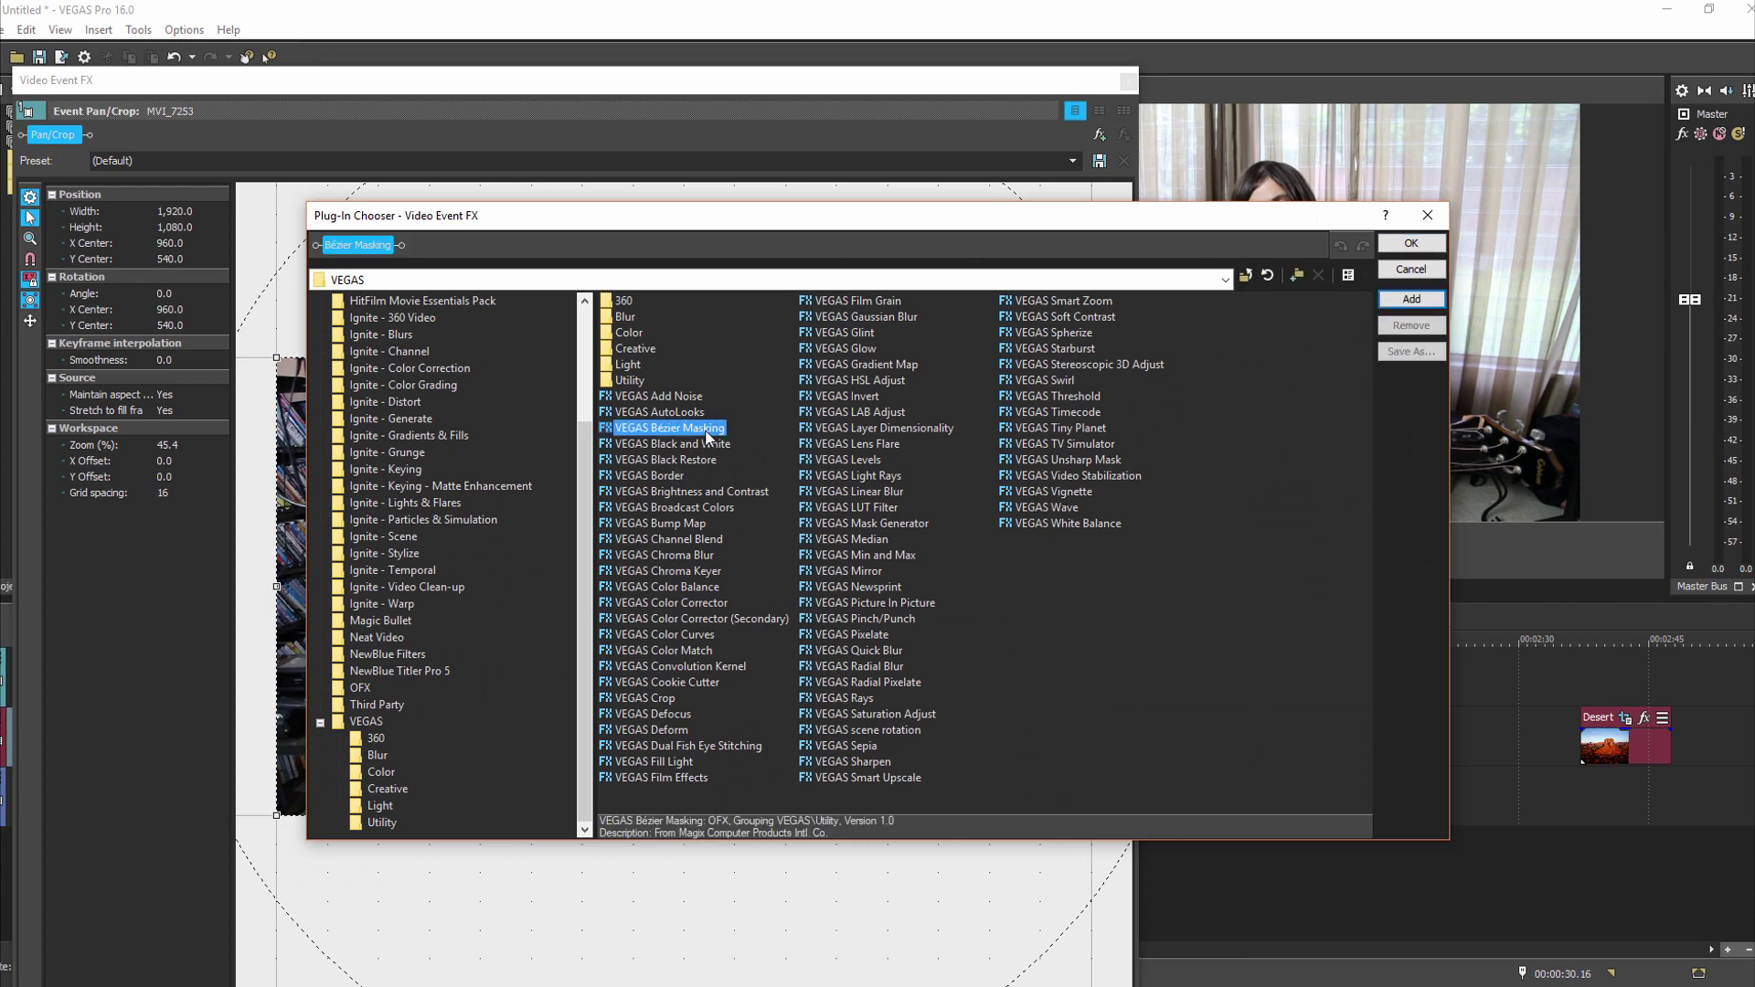
pyautogui.click(1412, 244)
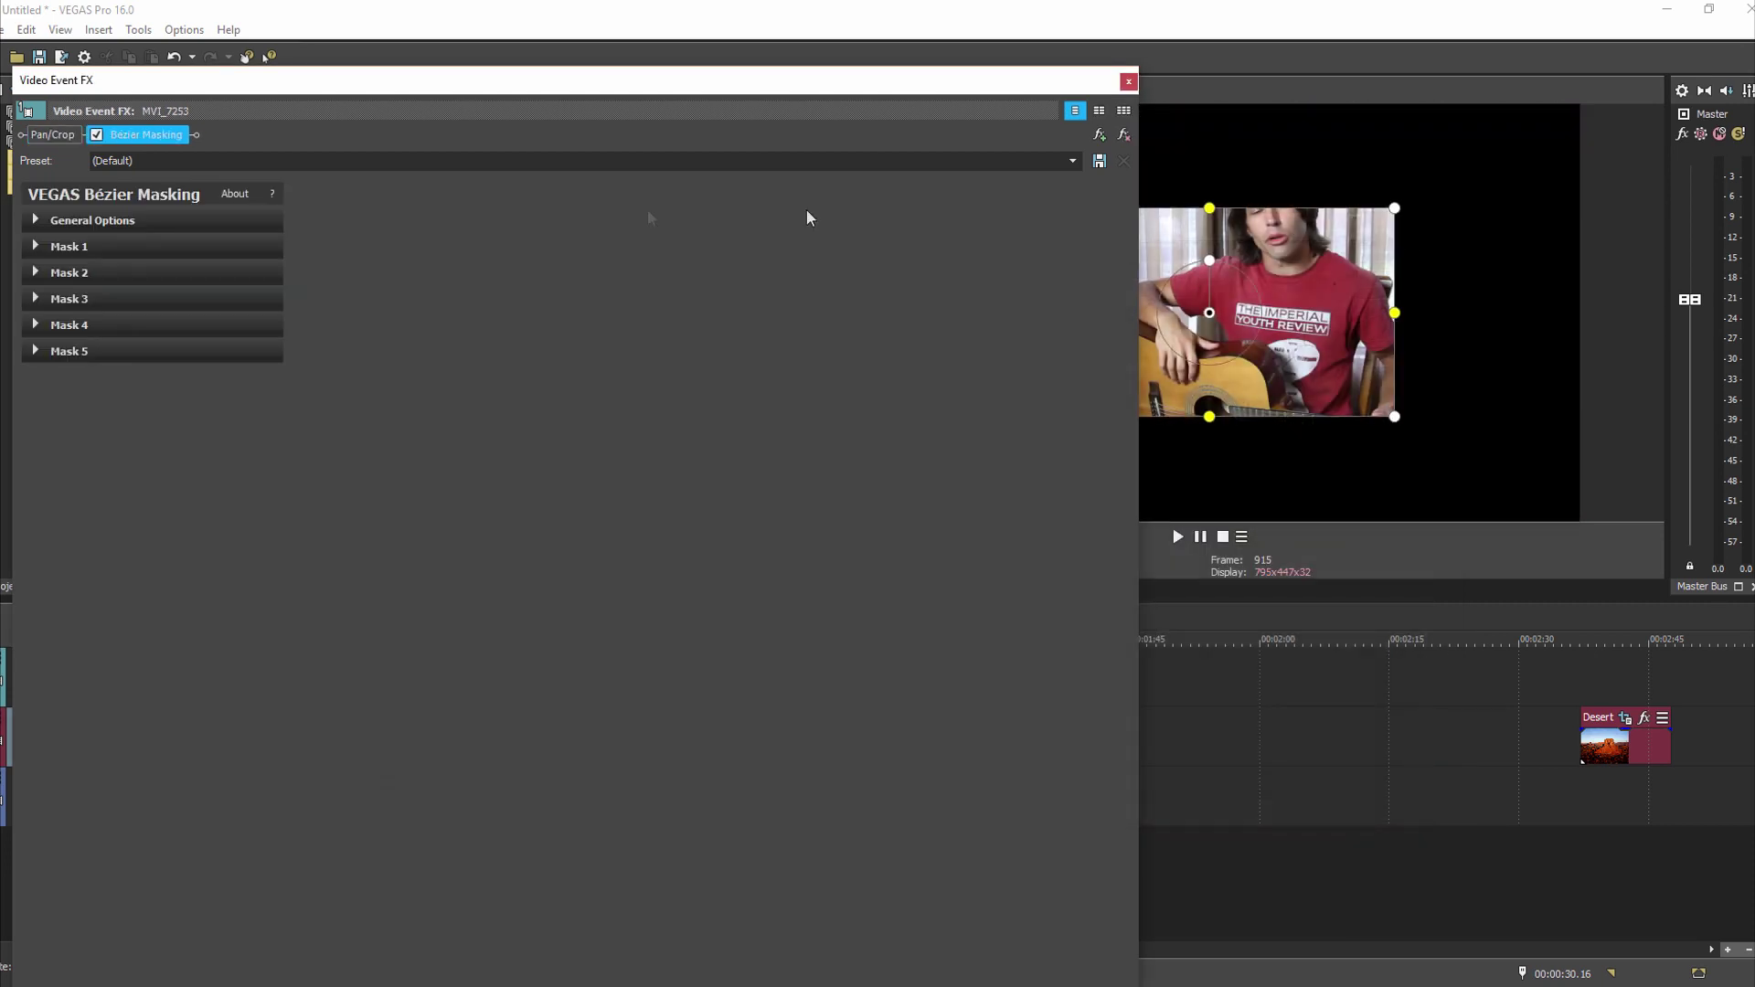
pyautogui.moveTo(910, 92); pyautogui.dragTo(1183, 507)
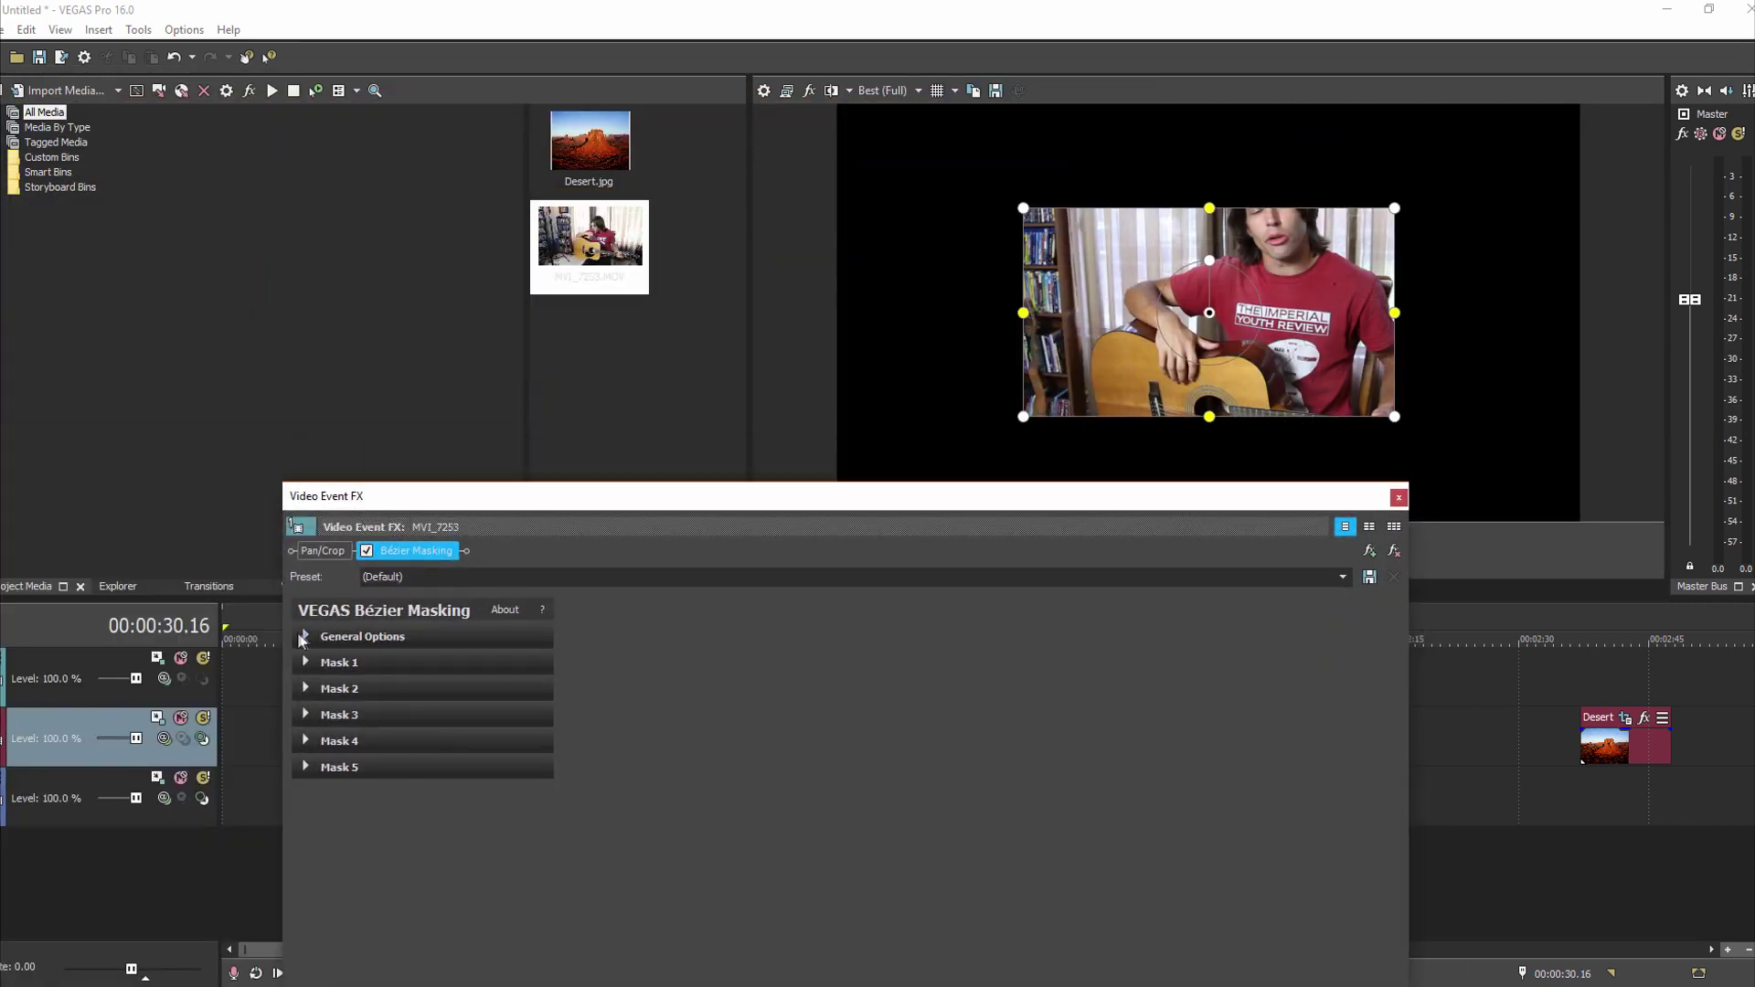
# Expand the general mask options and test the Blend slider, leaving it at 0.000.
pyautogui.click(309, 634)
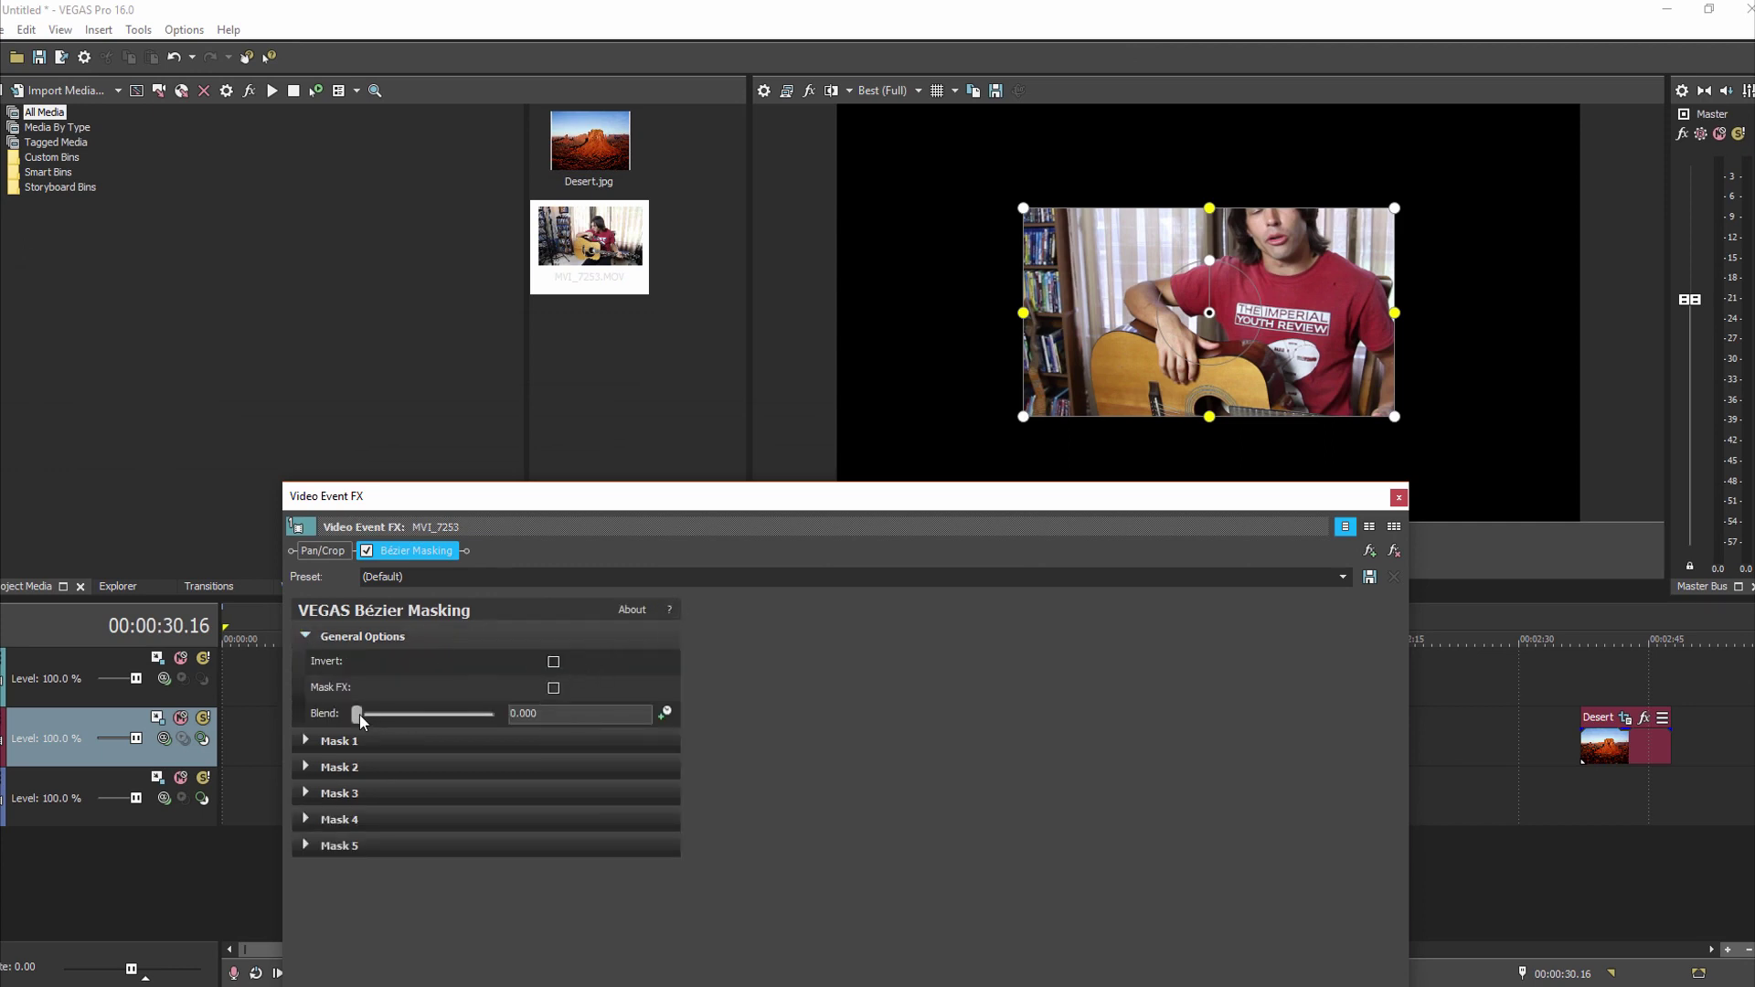
pyautogui.moveTo(361, 722); pyautogui.dragTo(398, 714)
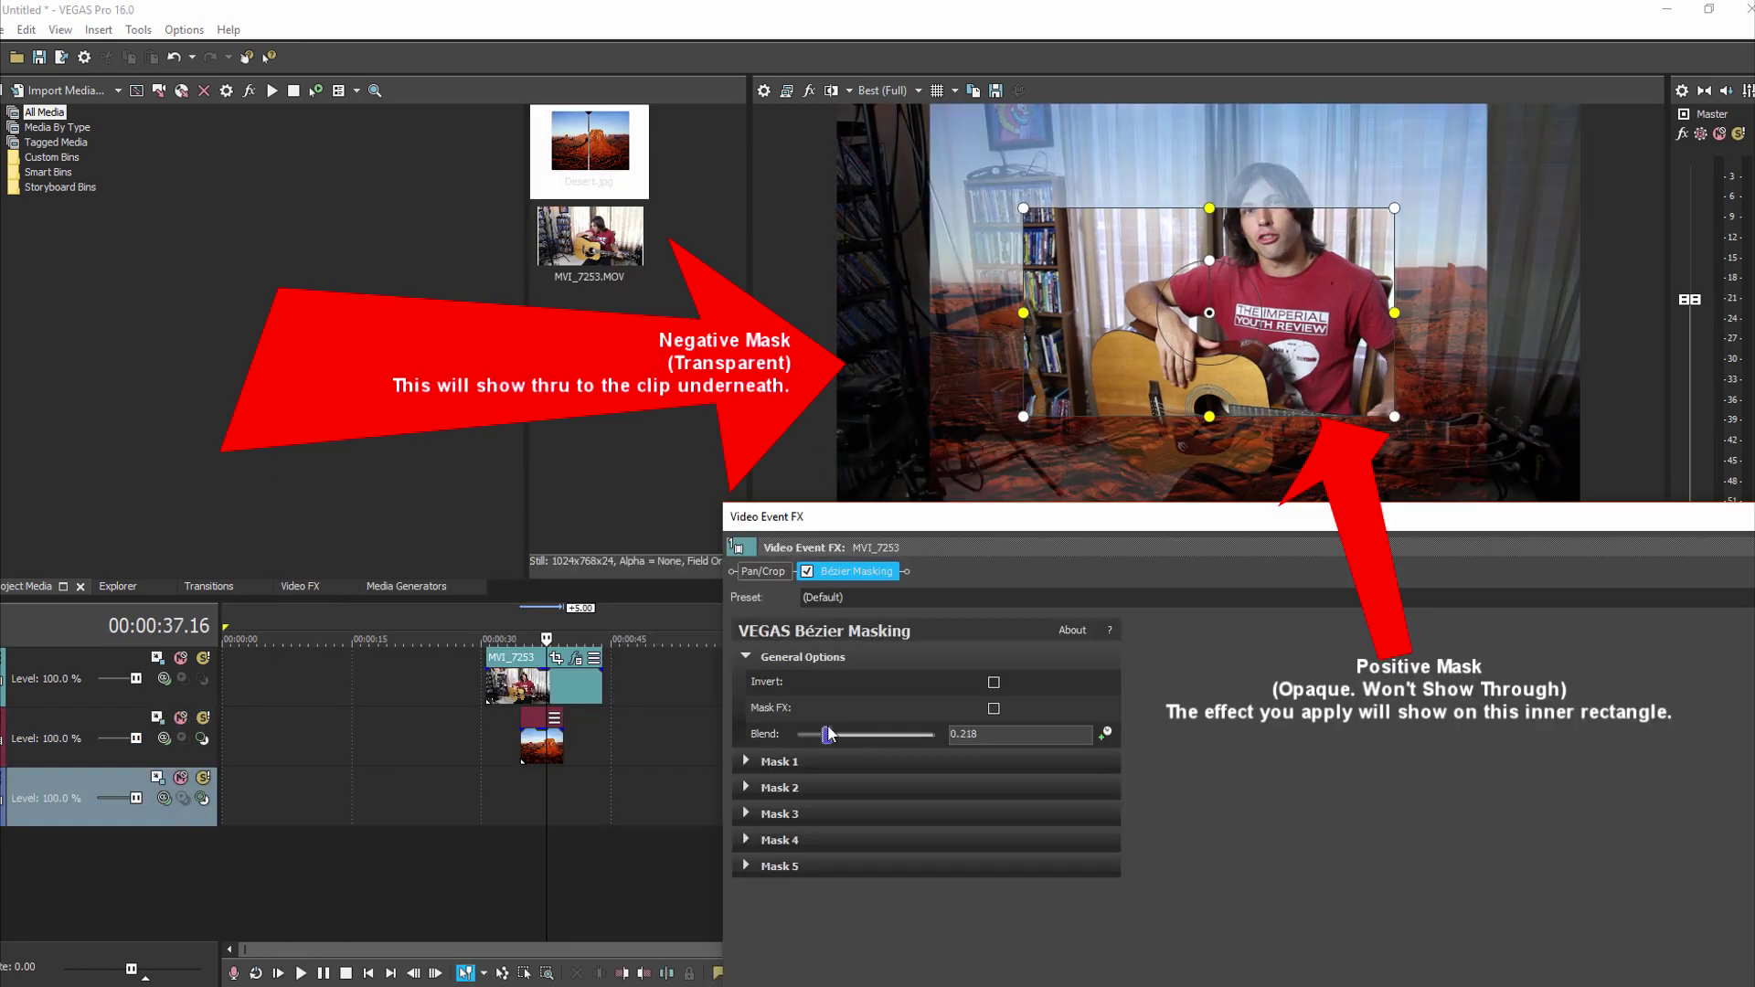
pyautogui.moveTo(838, 734); pyautogui.dragTo(755, 734)
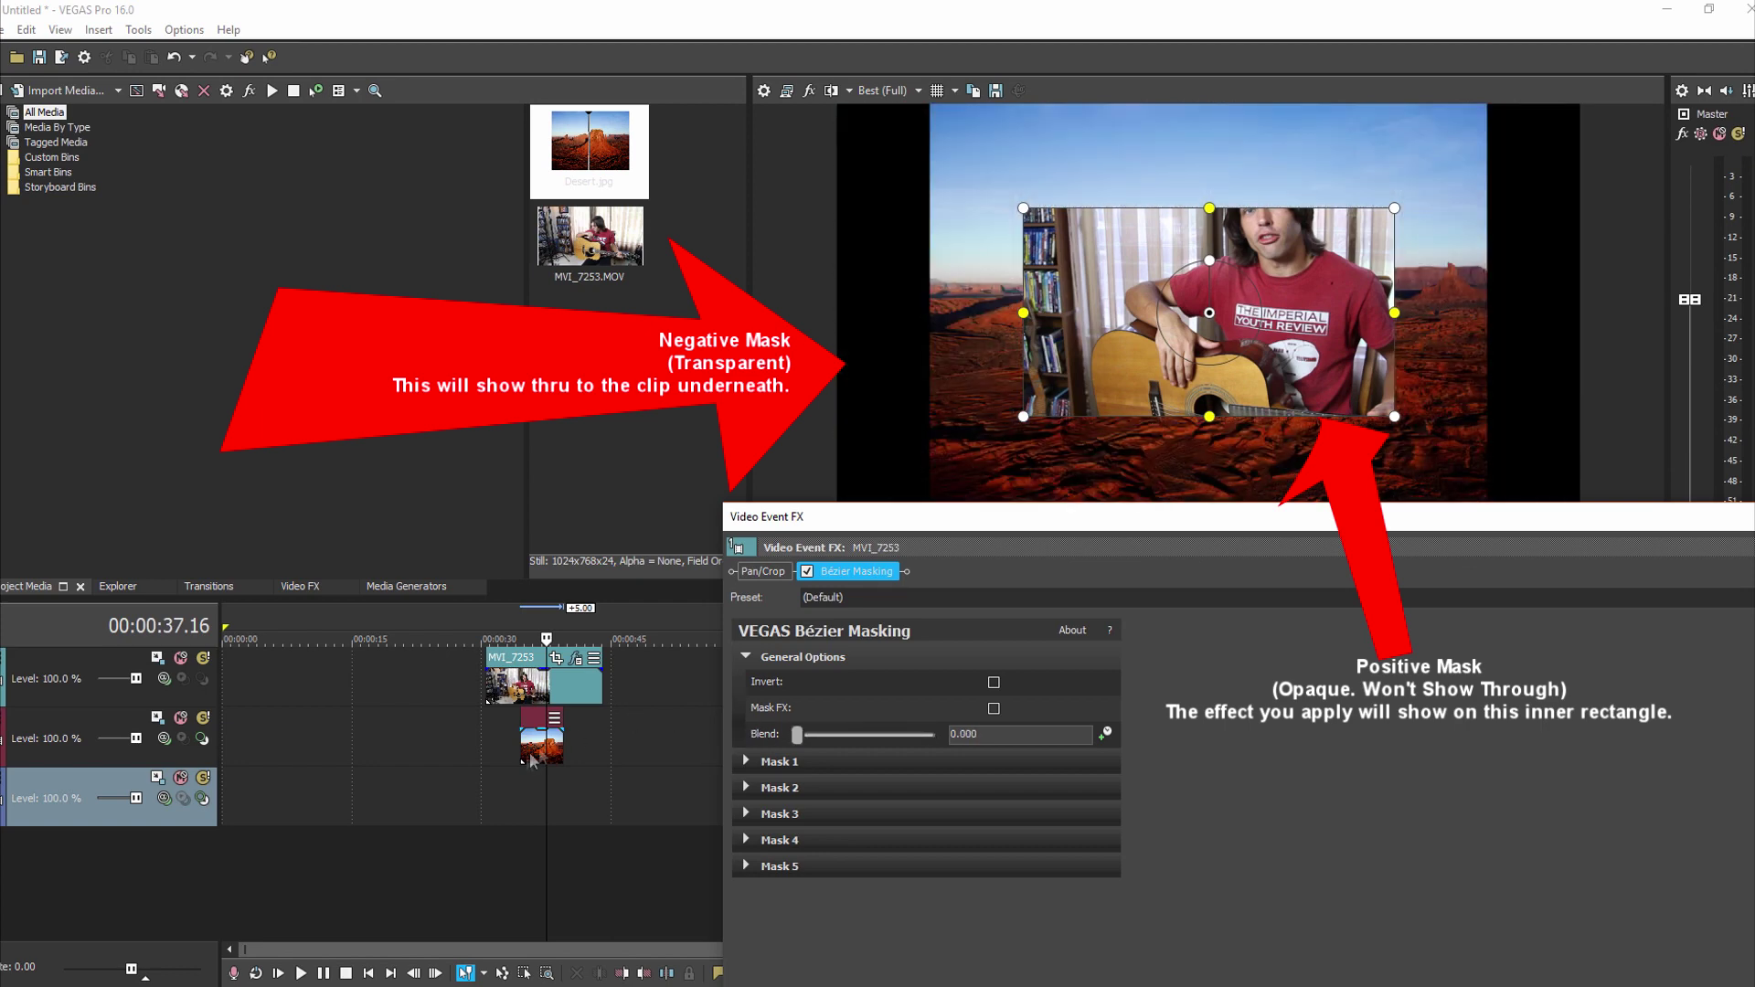
# Slide the Desert clip on track 2 to about 00:00:18, raise Blend, and reposition the Desert Pan/Crop window.
pyautogui.moveTo(524, 762); pyautogui.dragTo(289, 762)
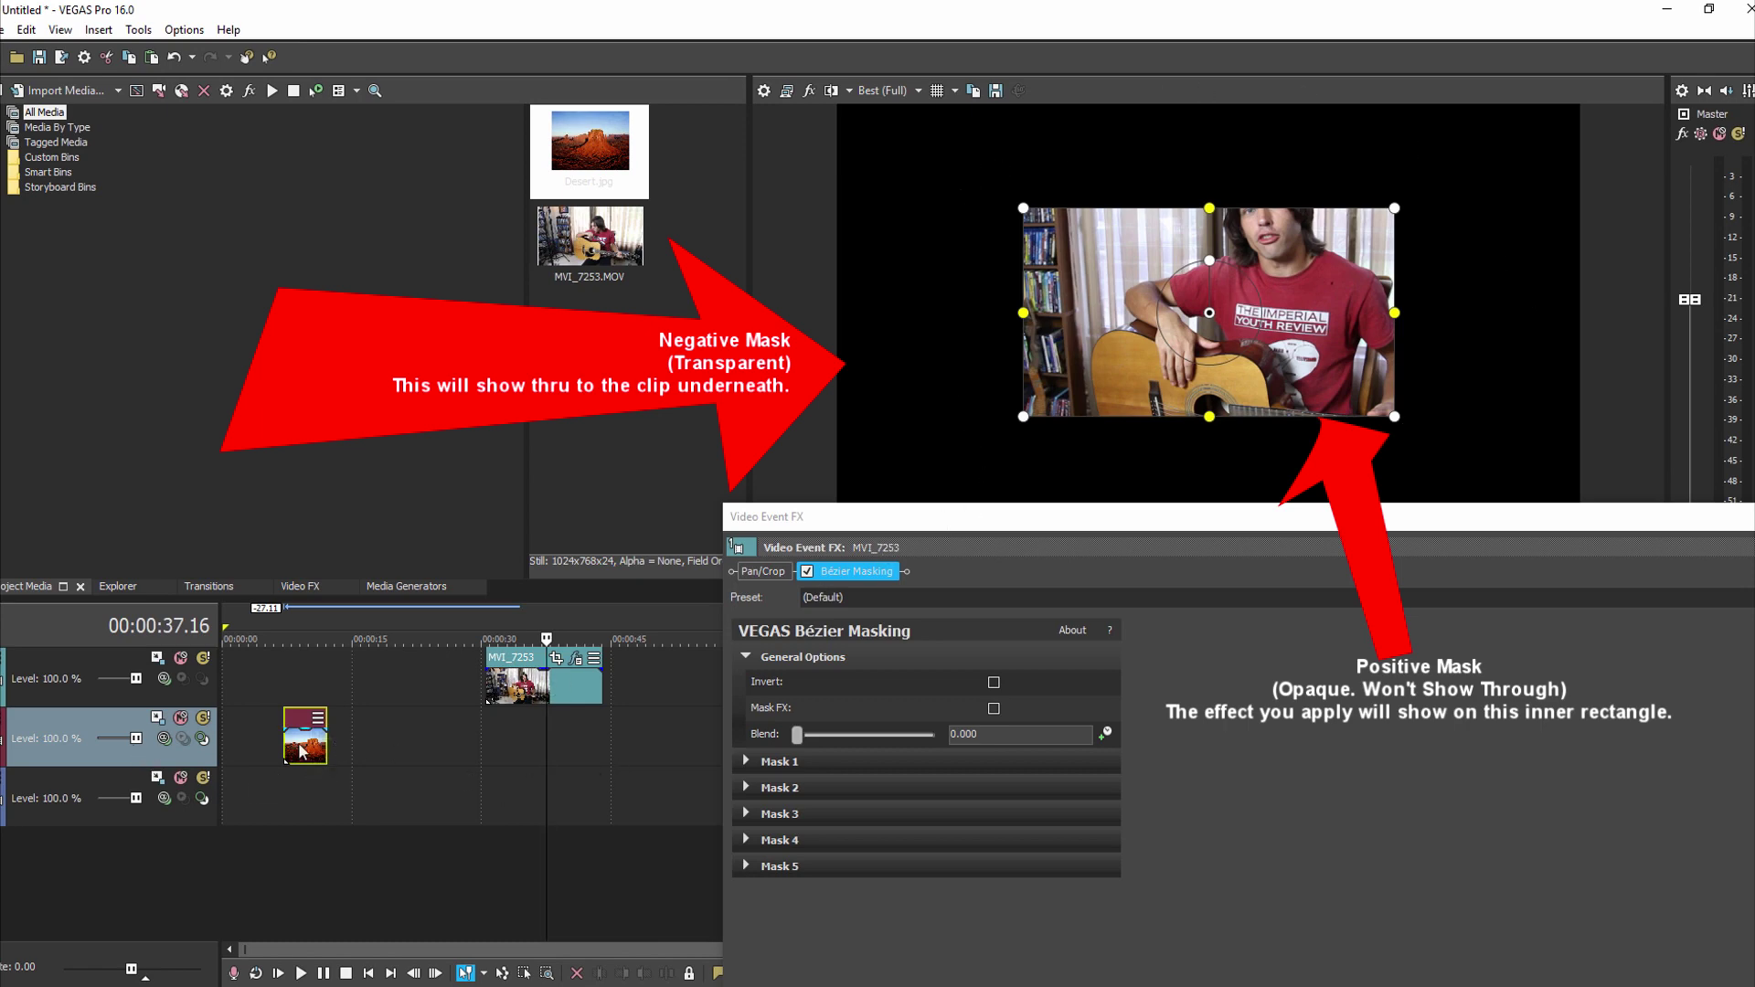
pyautogui.moveTo(308, 748); pyautogui.dragTo(547, 752)
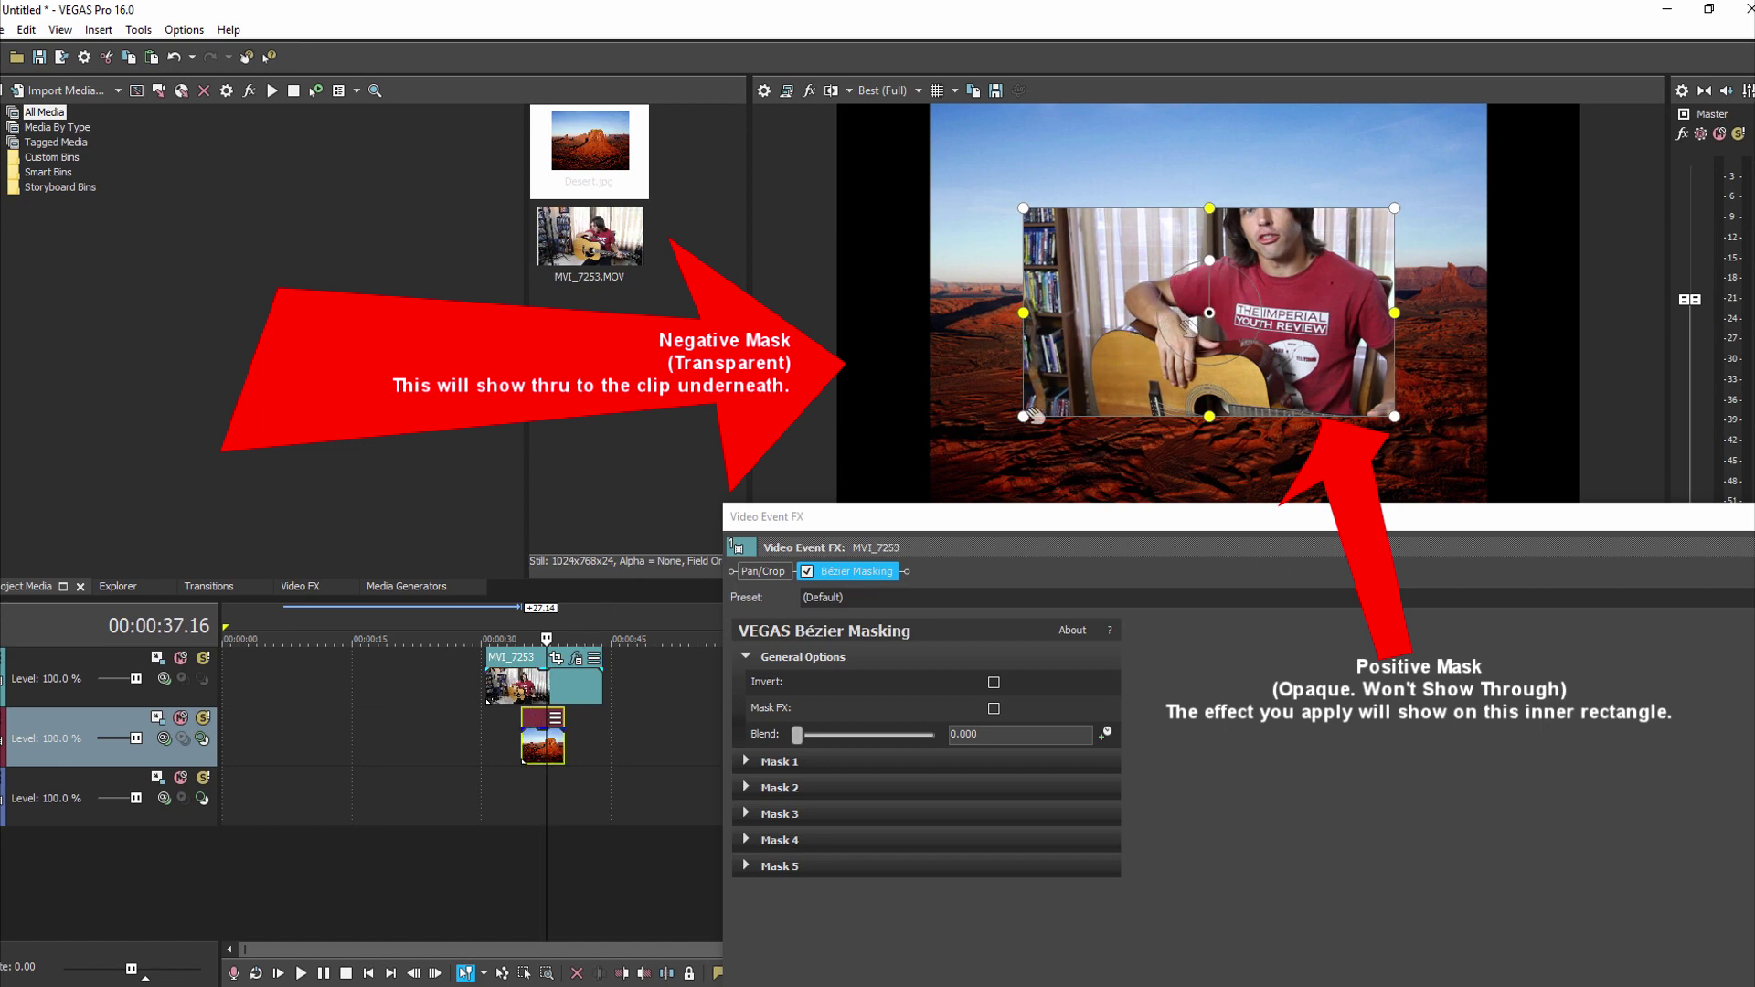
pyautogui.moveTo(537, 755); pyautogui.dragTo(380, 755)
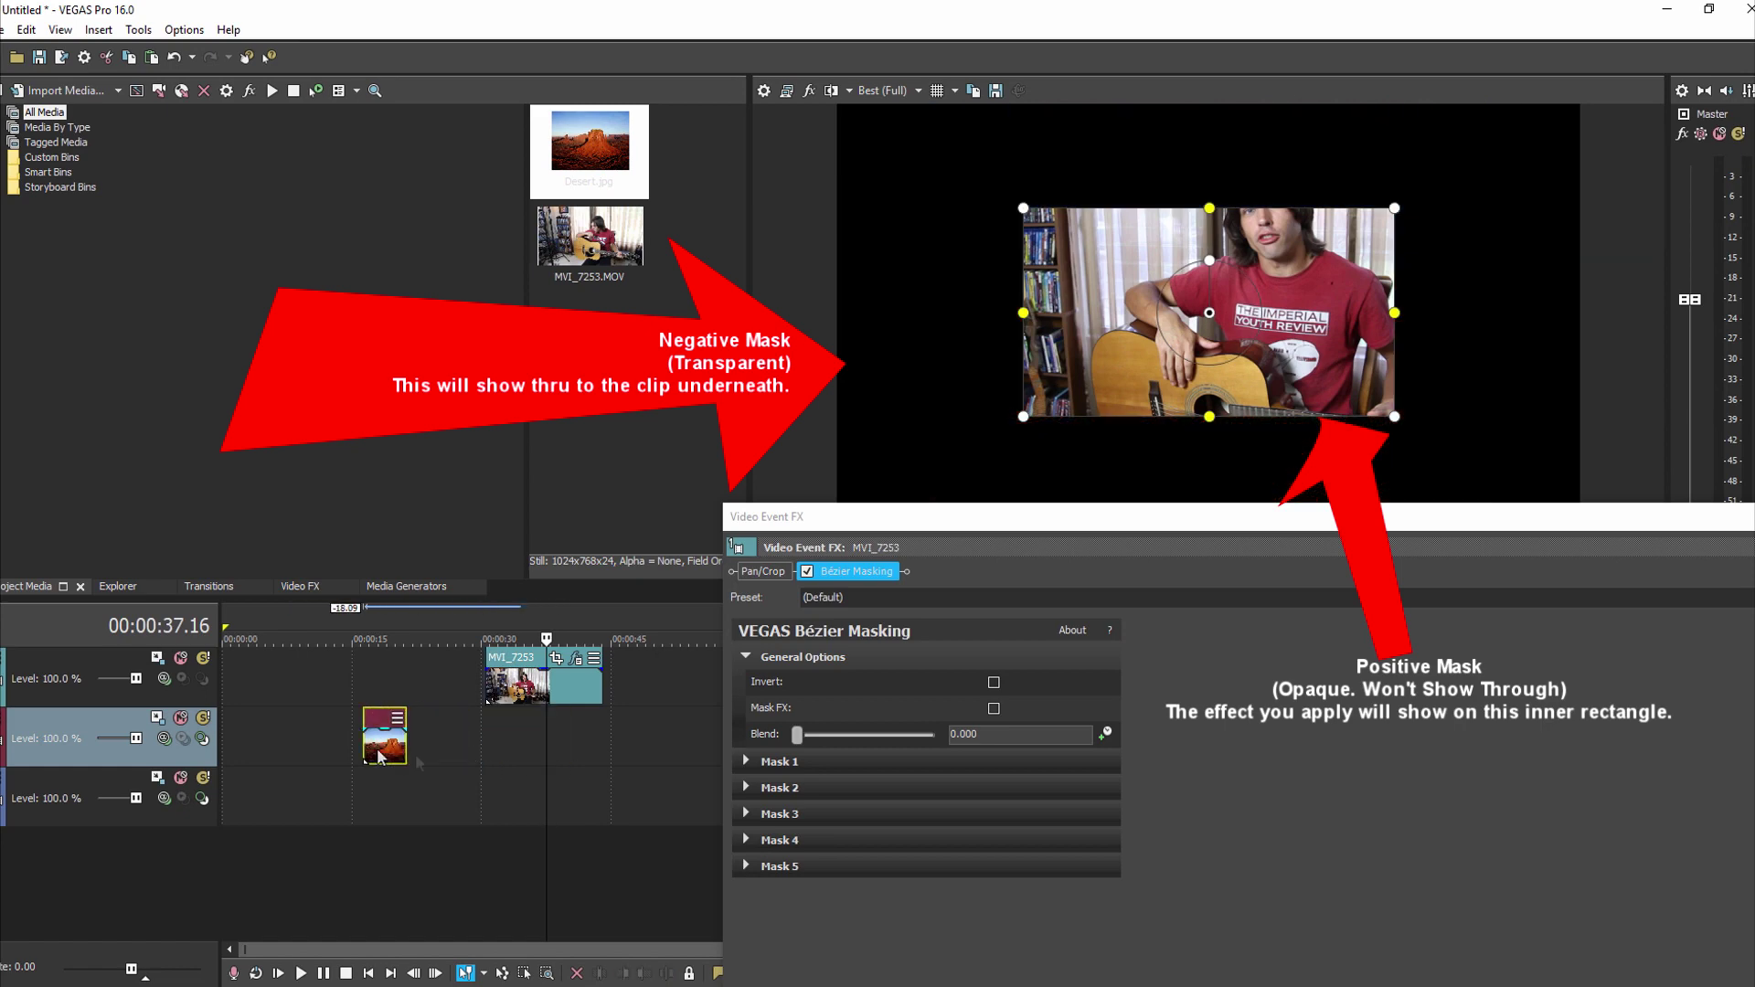
pyautogui.moveTo(797, 735); pyautogui.dragTo(853, 735)
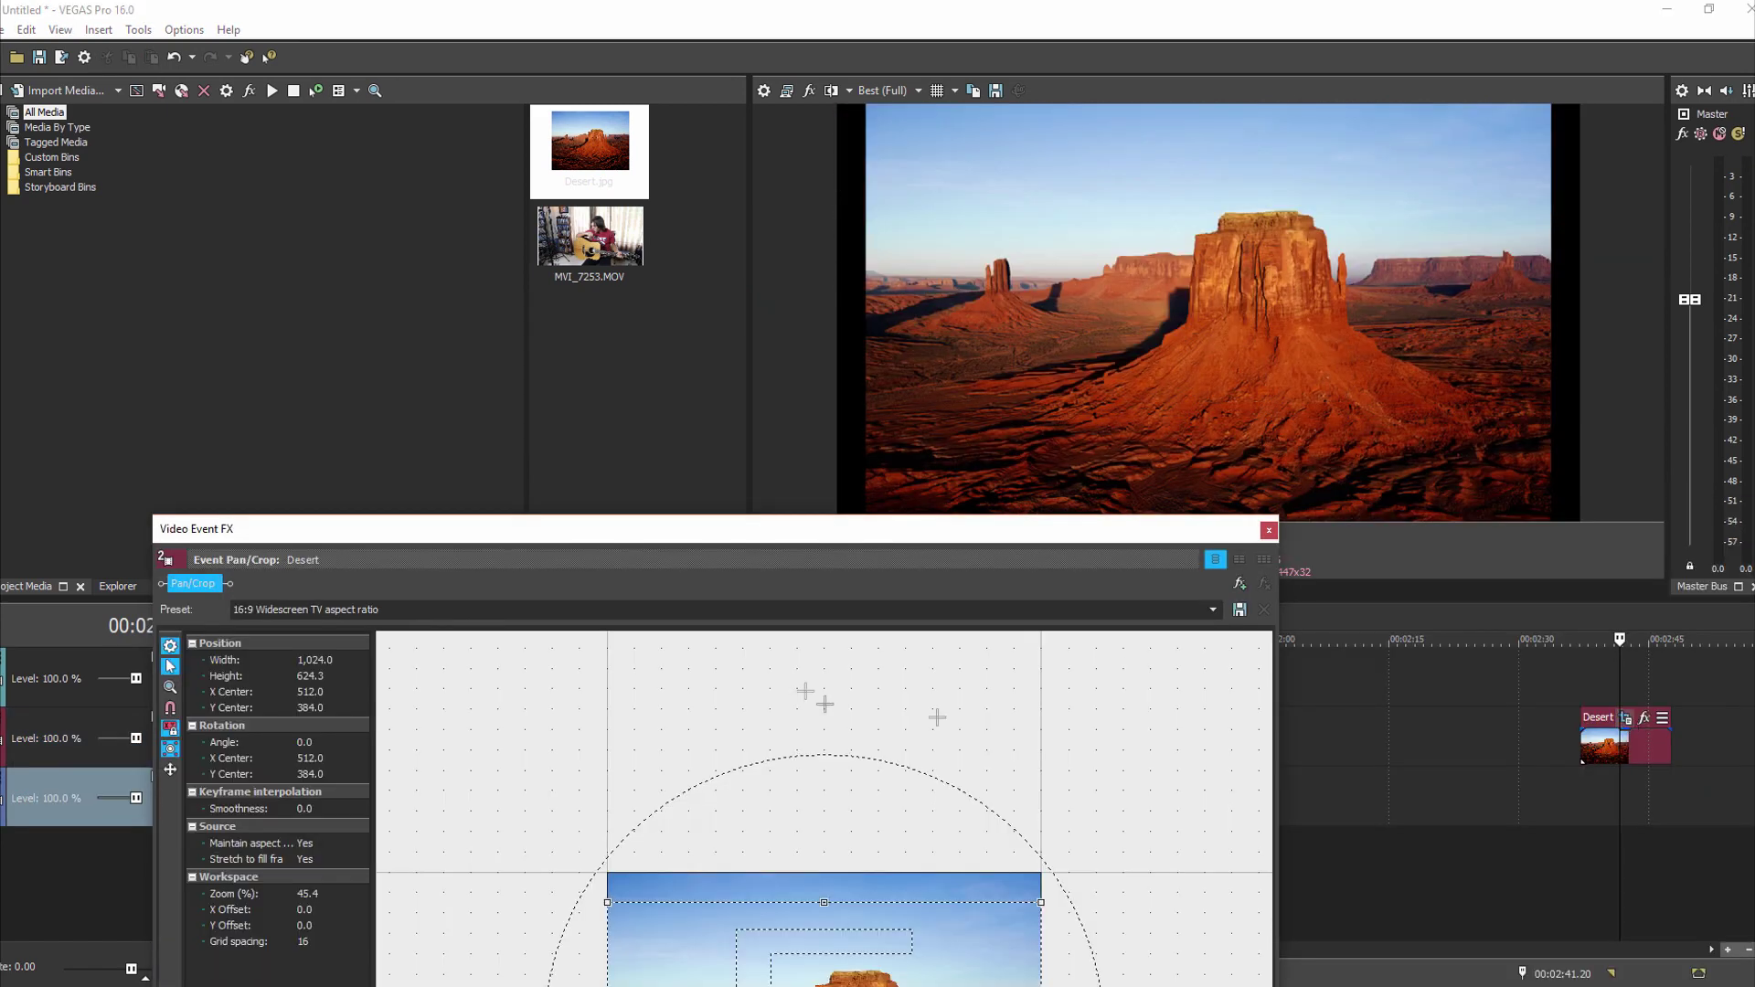
pyautogui.moveTo(816, 532); pyautogui.dragTo(814, 123)
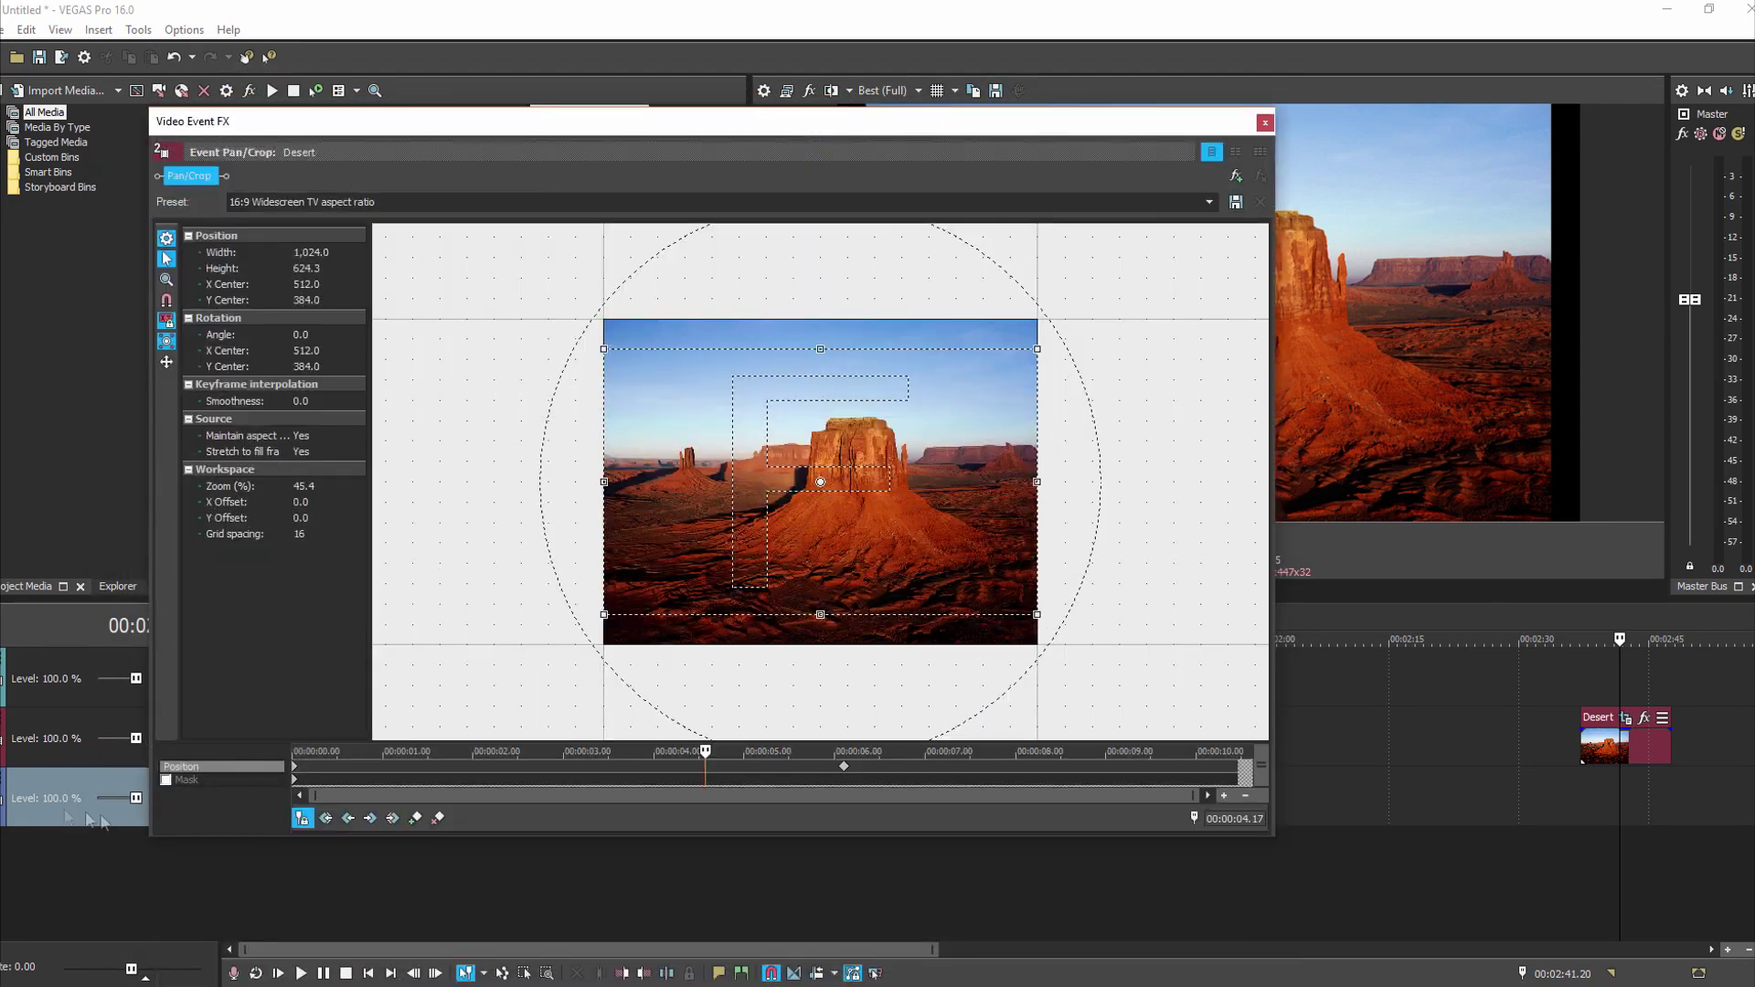
# Enable the Desert Pan/Crop mask, draw a rectangle around the central butte, and set Negative mode.
pyautogui.click(165, 780)
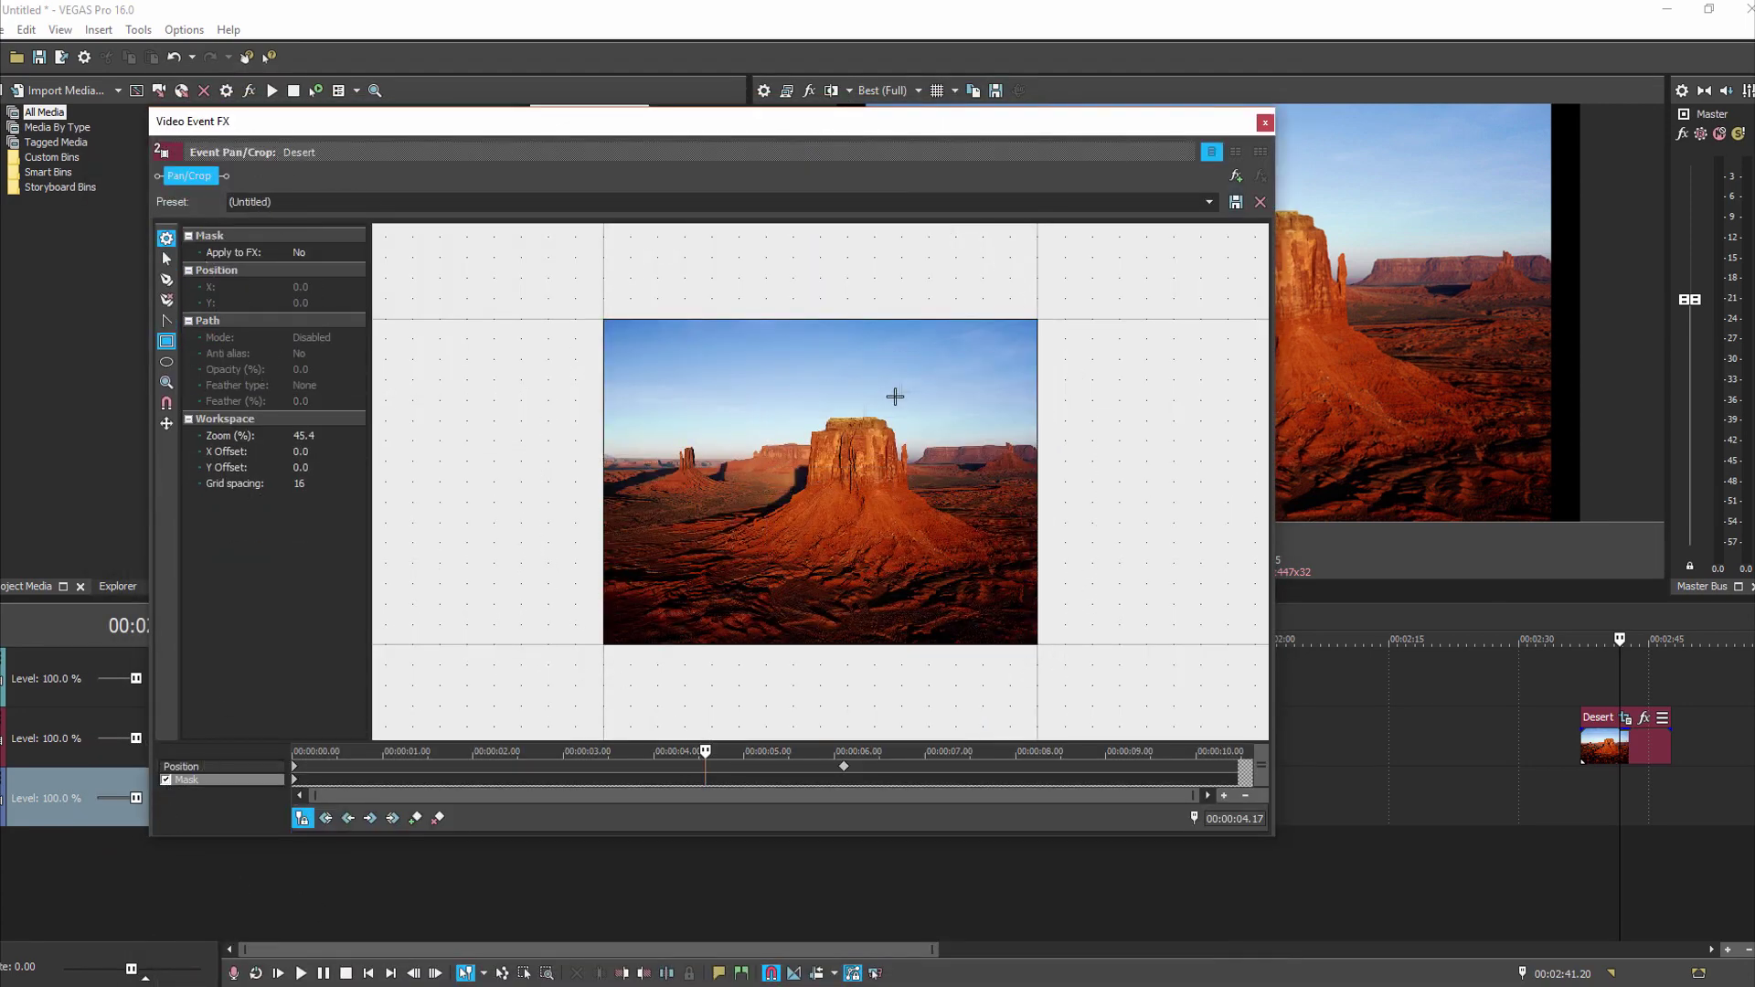
pyautogui.moveTo(744, 418); pyautogui.dragTo(906, 509)
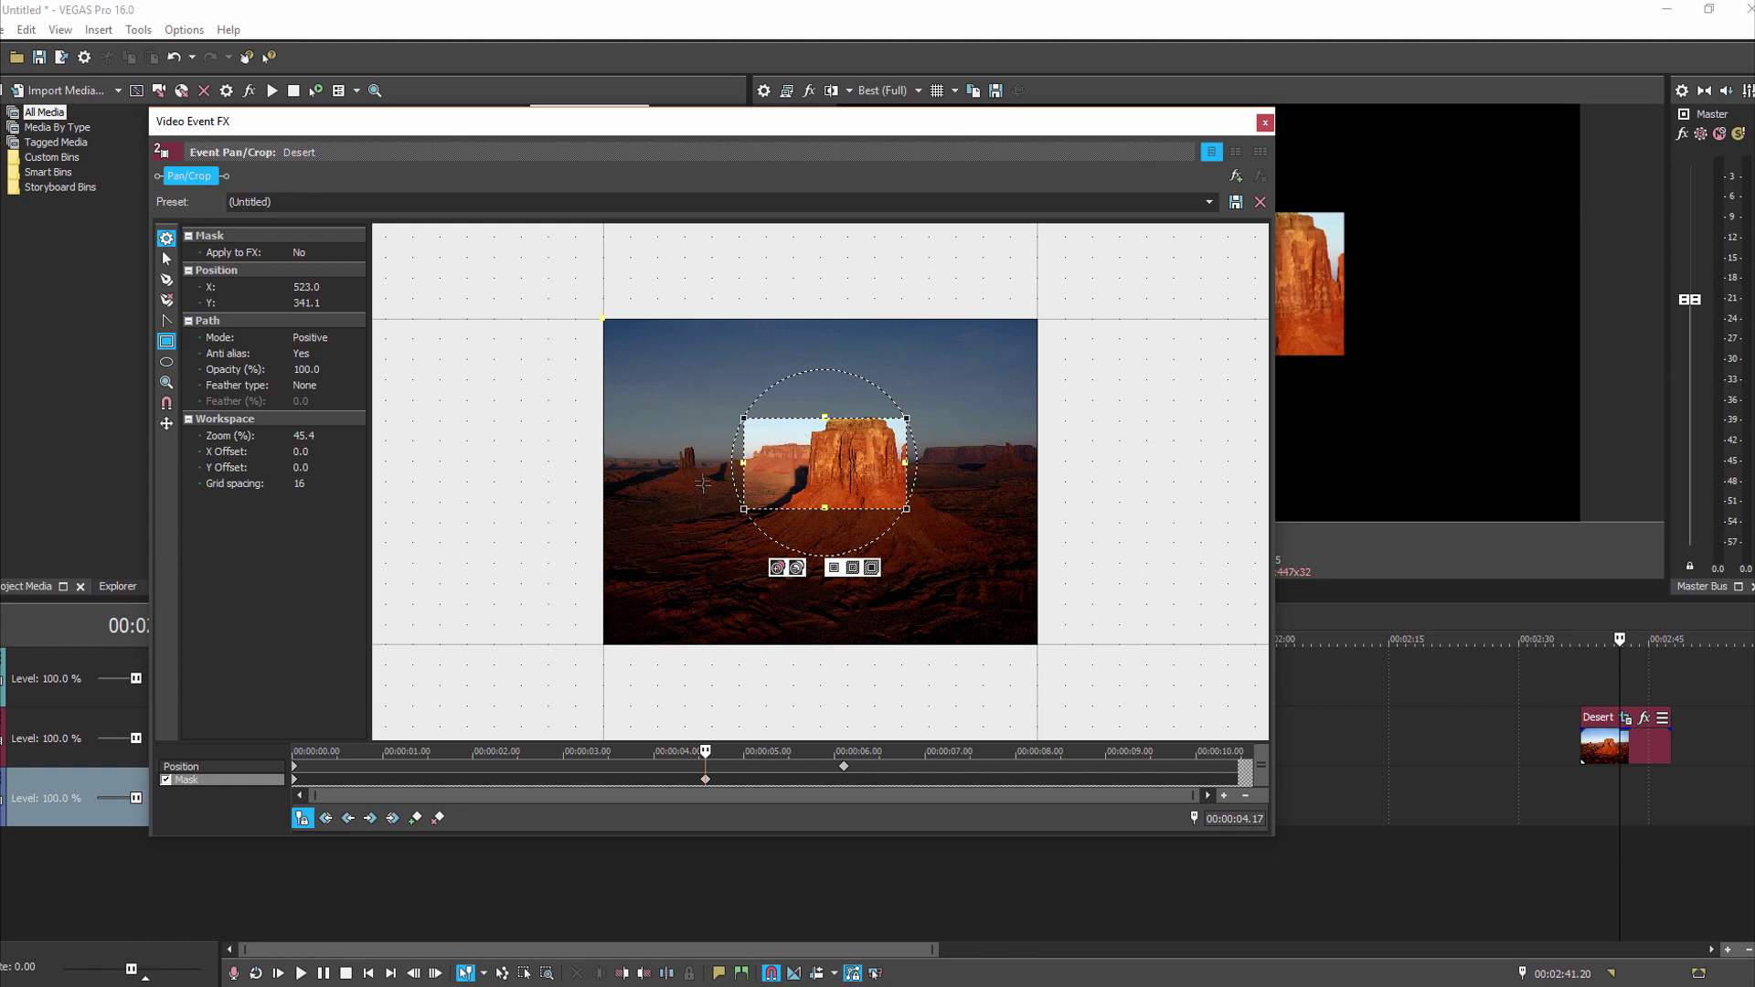
pyautogui.click(320, 338)
pyautogui.click(316, 363)
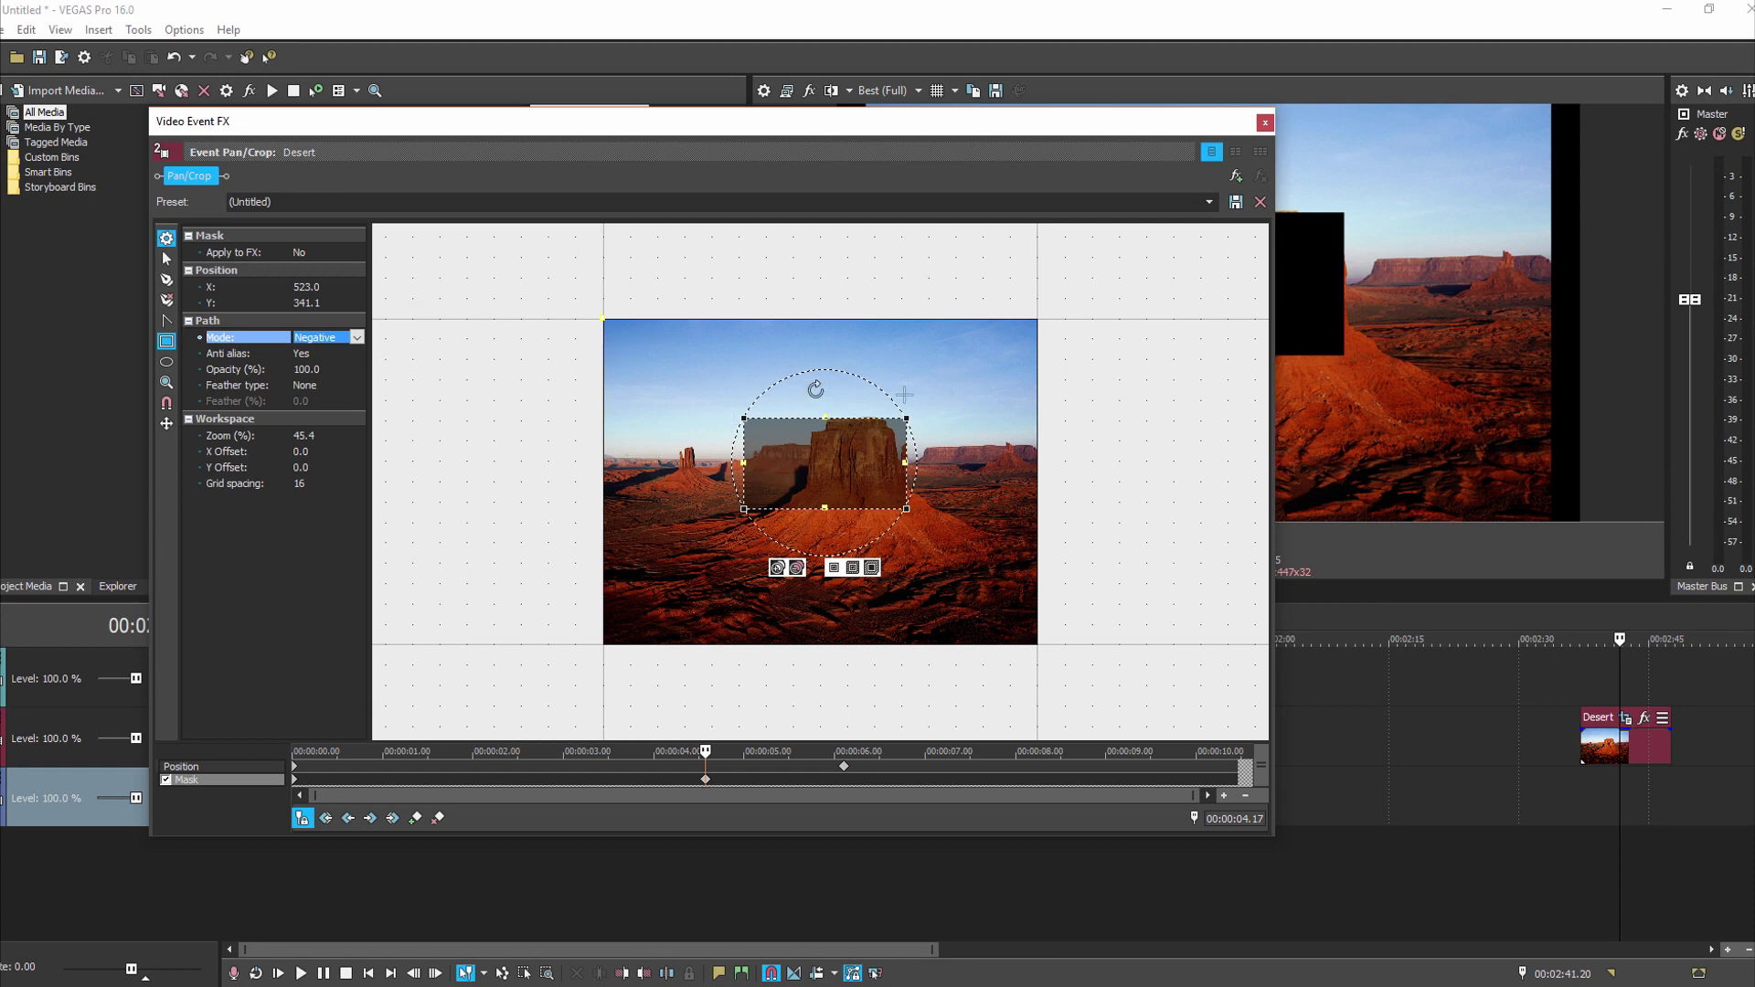
pyautogui.click(1264, 126)
# Reopen the guitar clip's Bézier Masking and toggle Invert a few times, leaving it off.
pyautogui.click(544, 782)
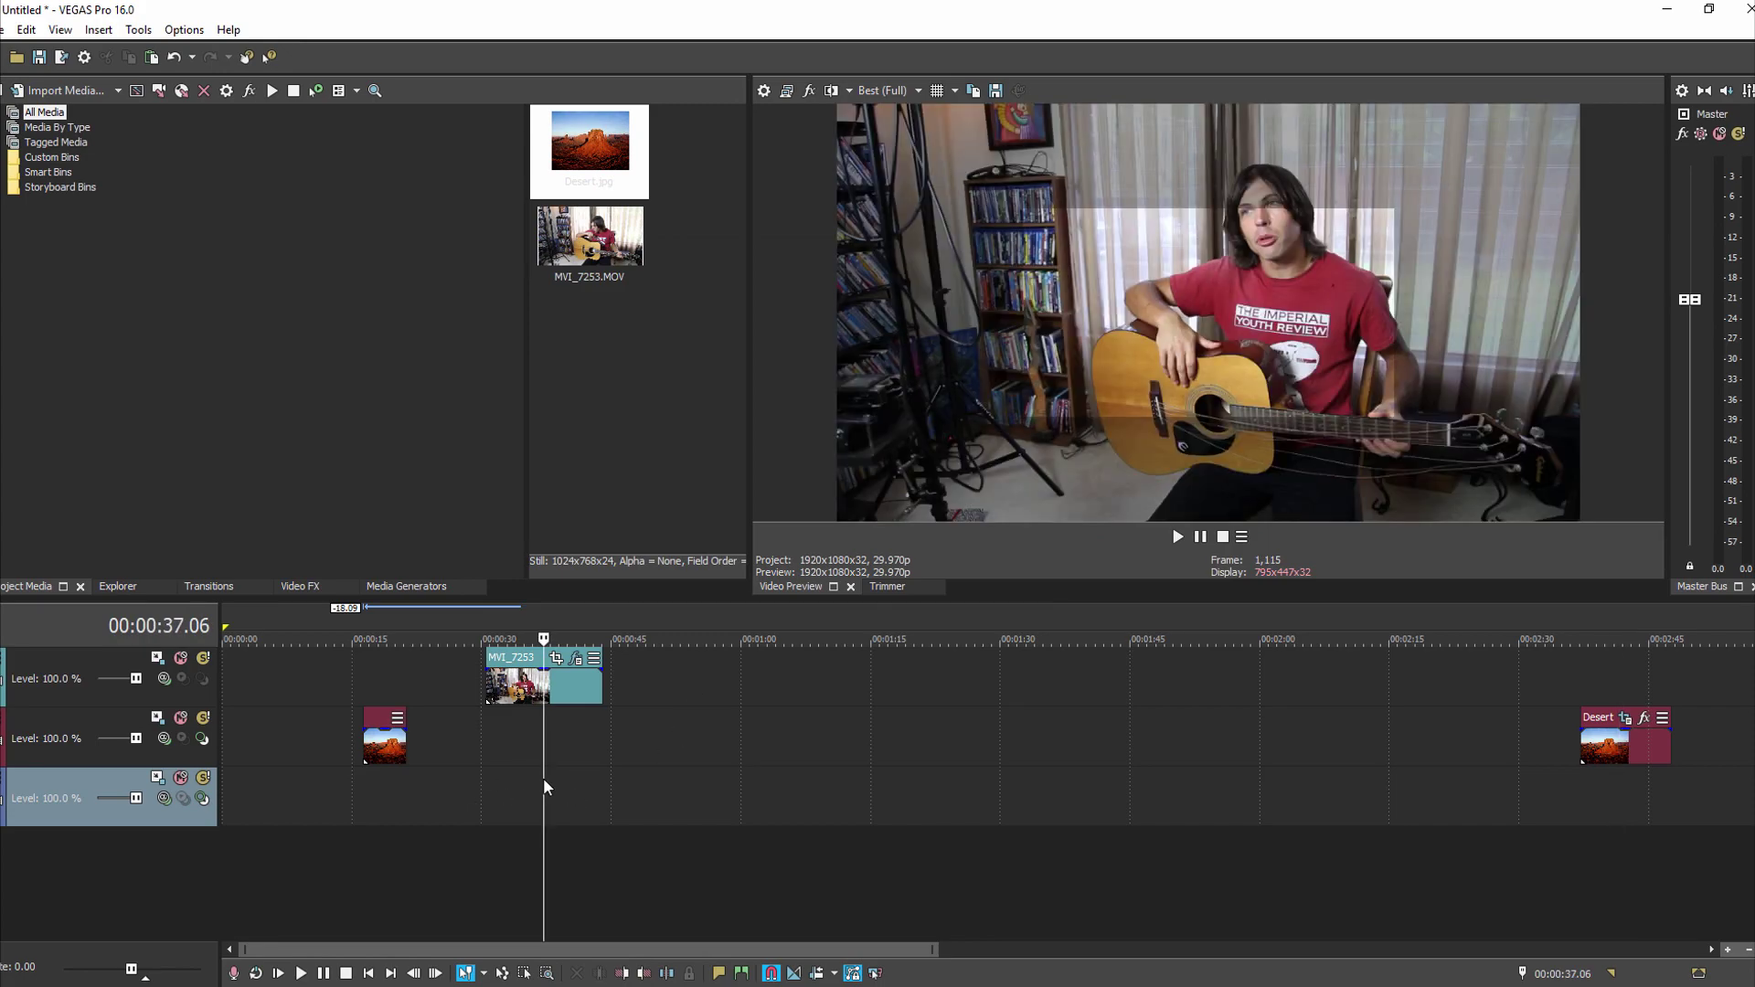
pyautogui.click(576, 658)
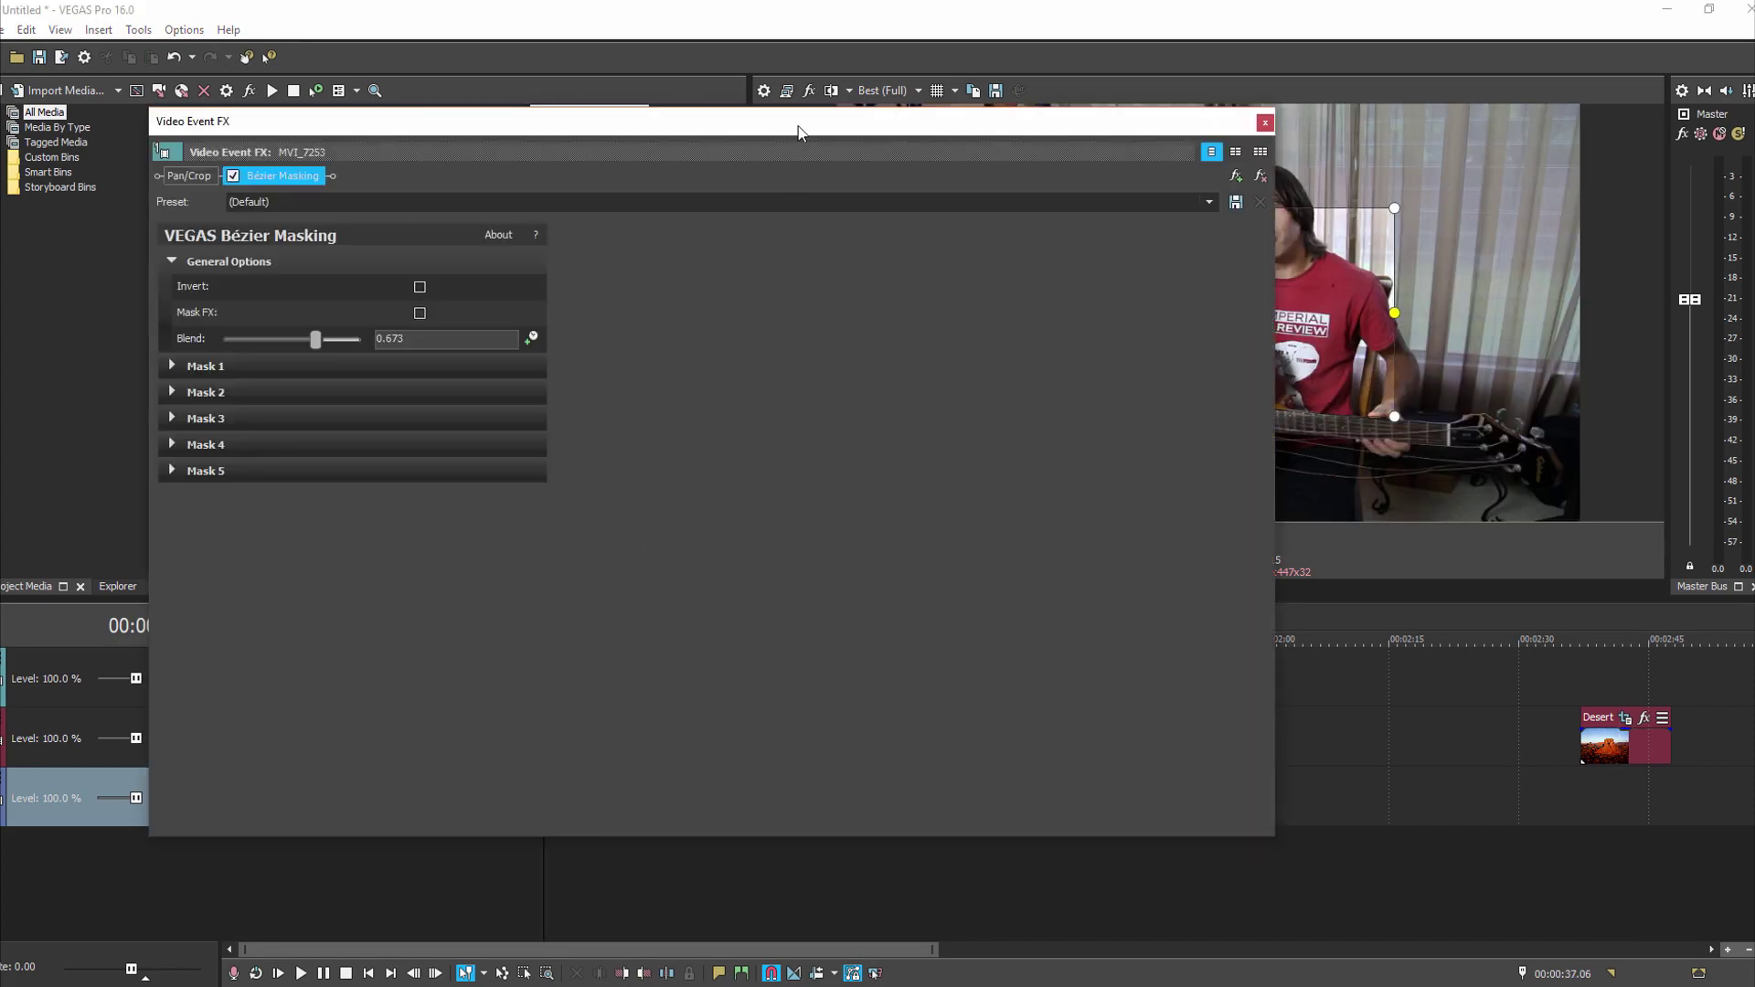
pyautogui.moveTo(799, 135); pyautogui.dragTo(814, 546)
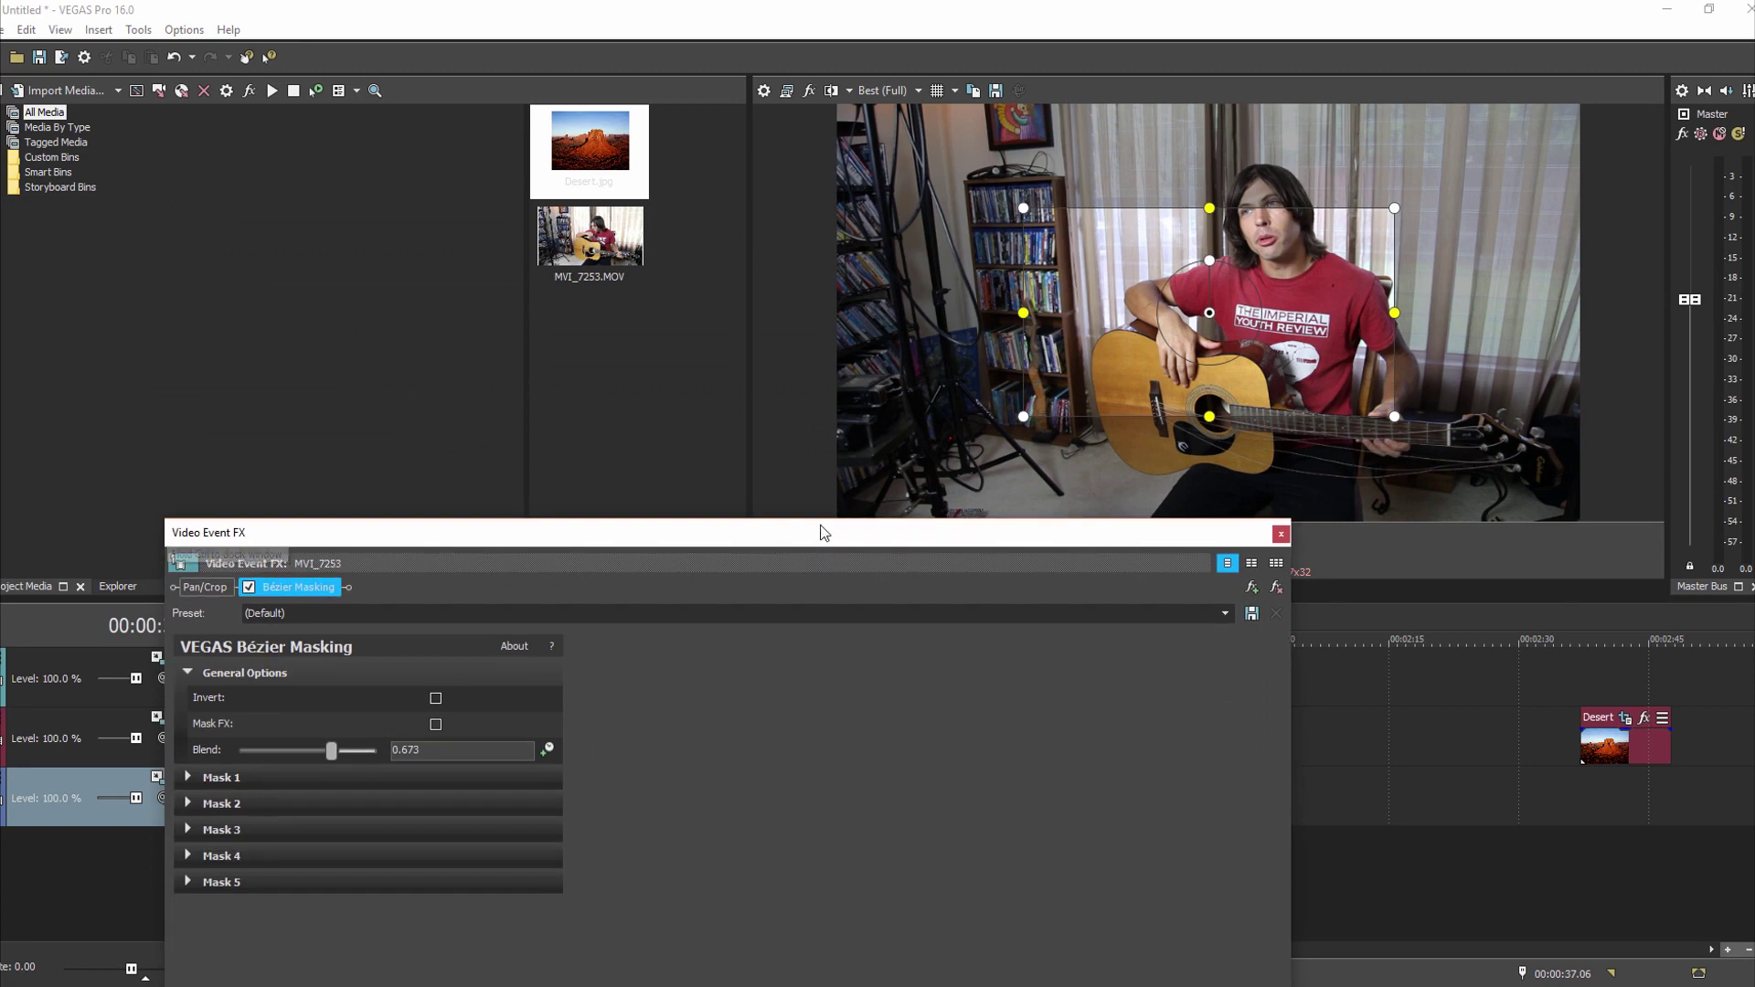
pyautogui.click(436, 699)
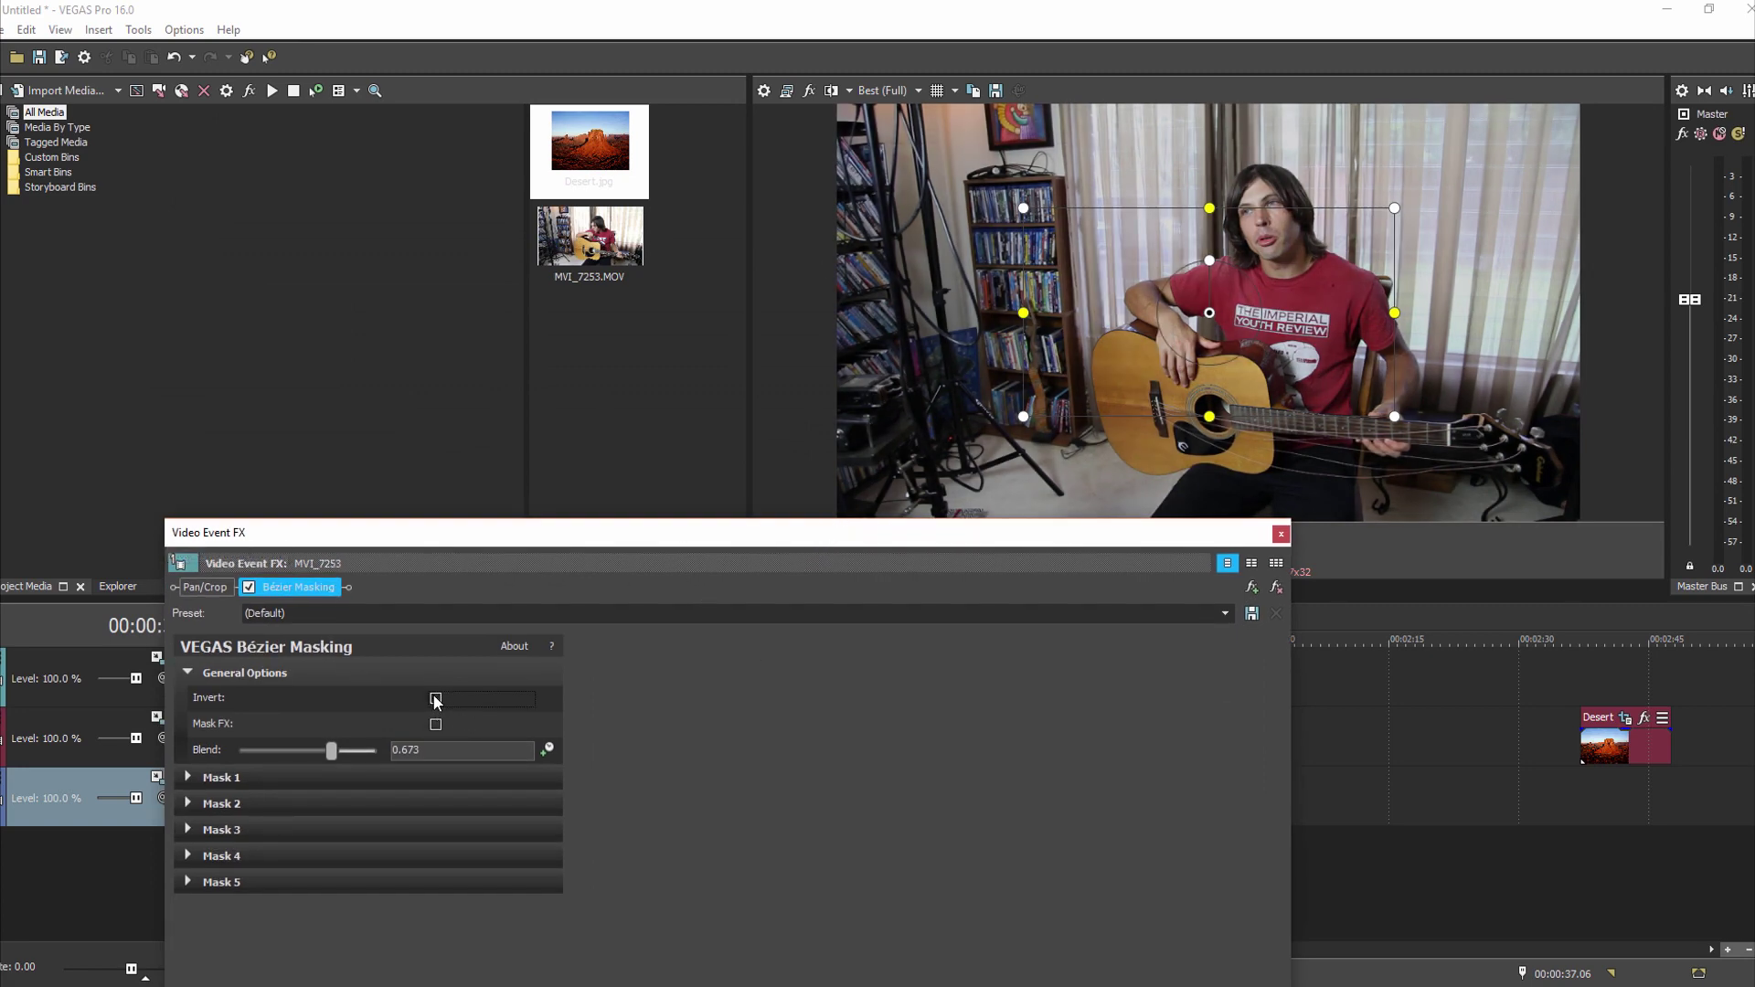
pyautogui.click(435, 699)
pyautogui.click(435, 699)
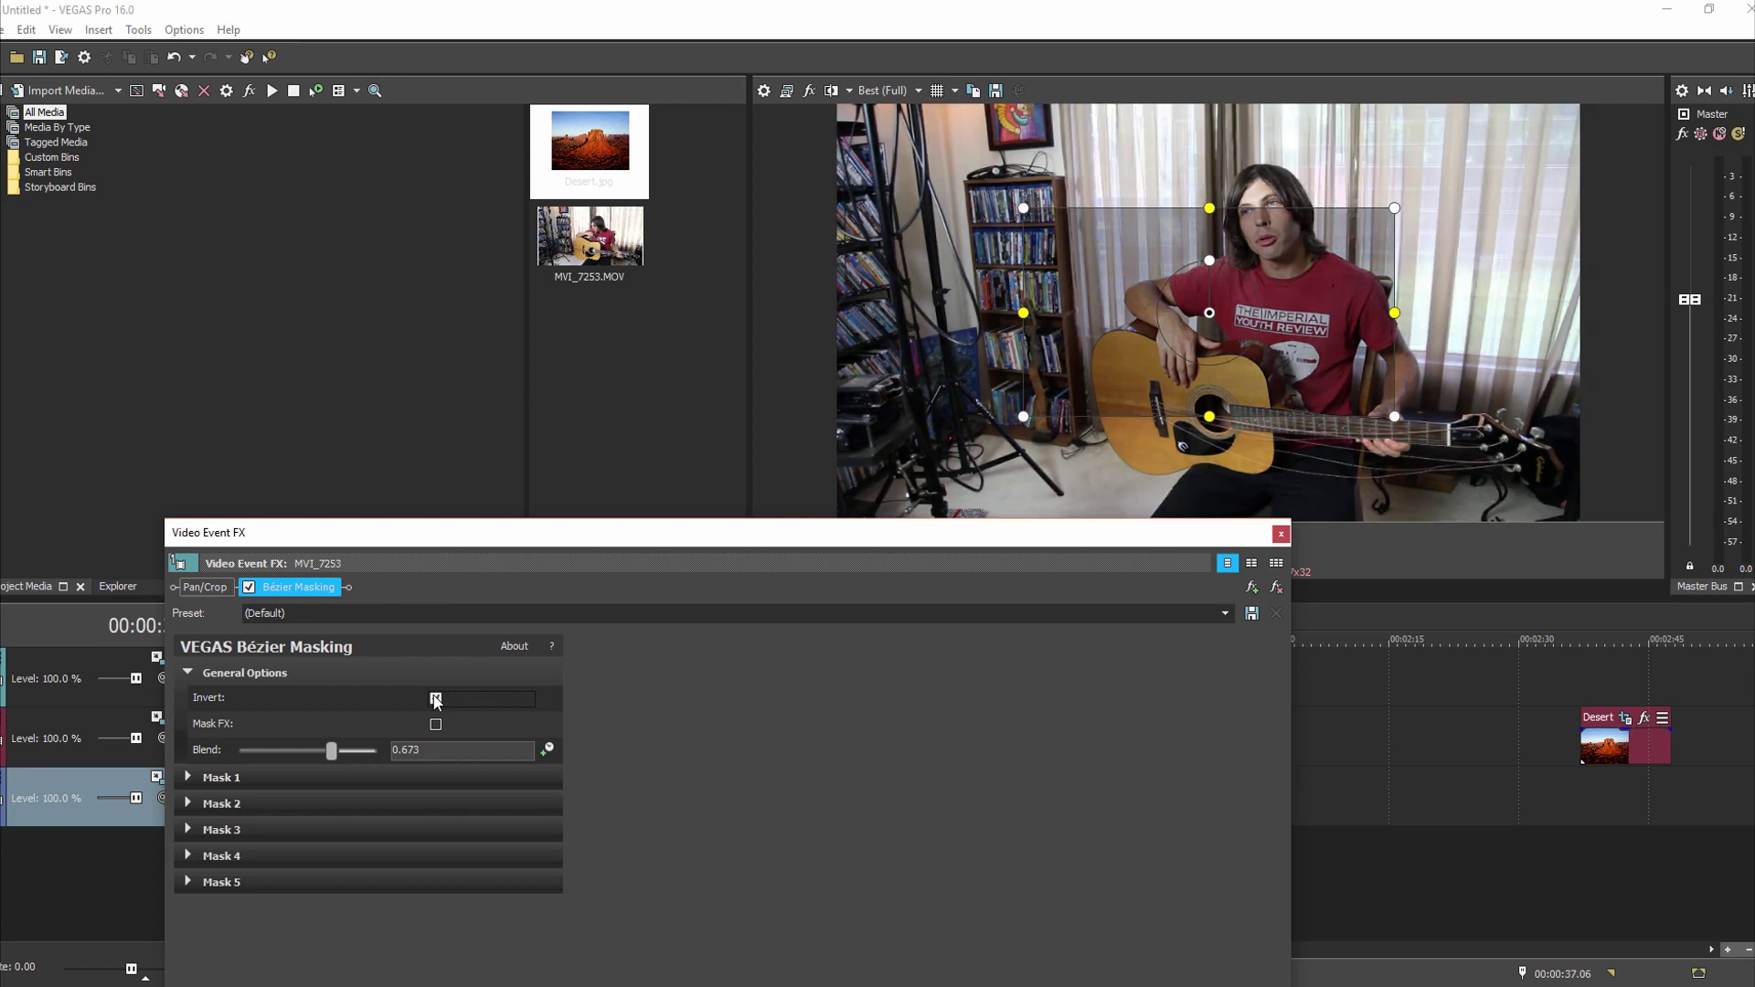
pyautogui.click(435, 699)
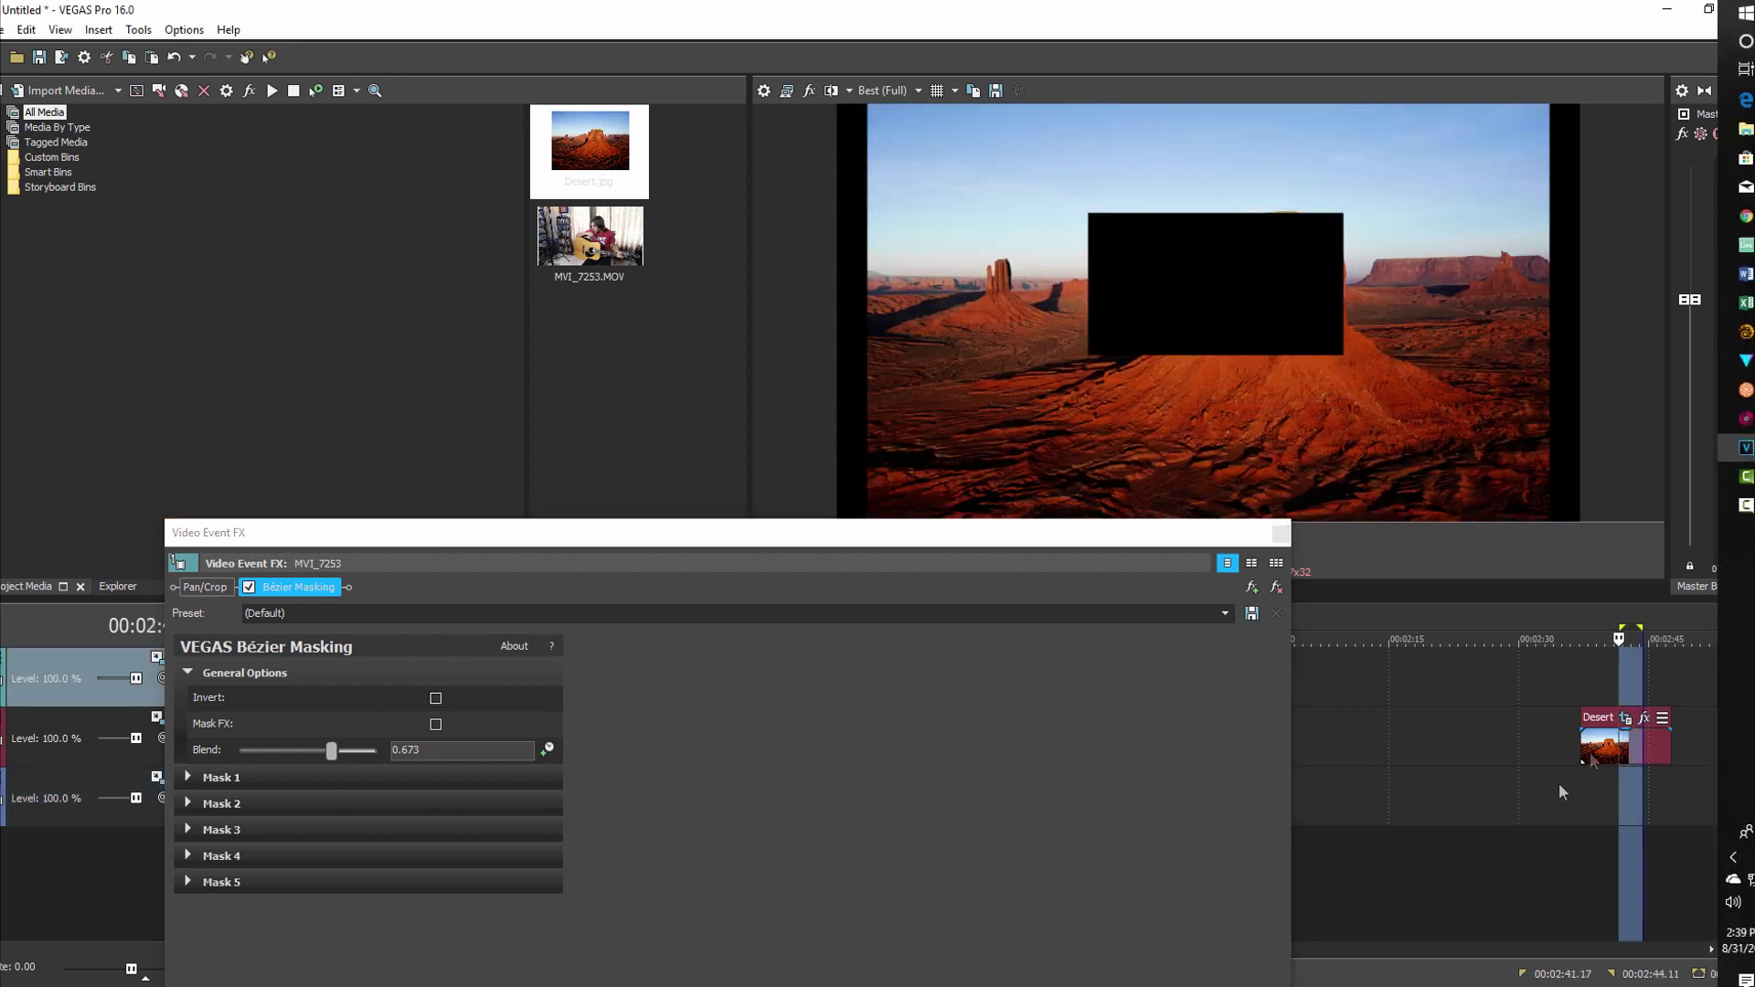
# Set the later Desert clip's Pan/Crop mask mode to Positive and close the editor.
pyautogui.click(1601, 792)
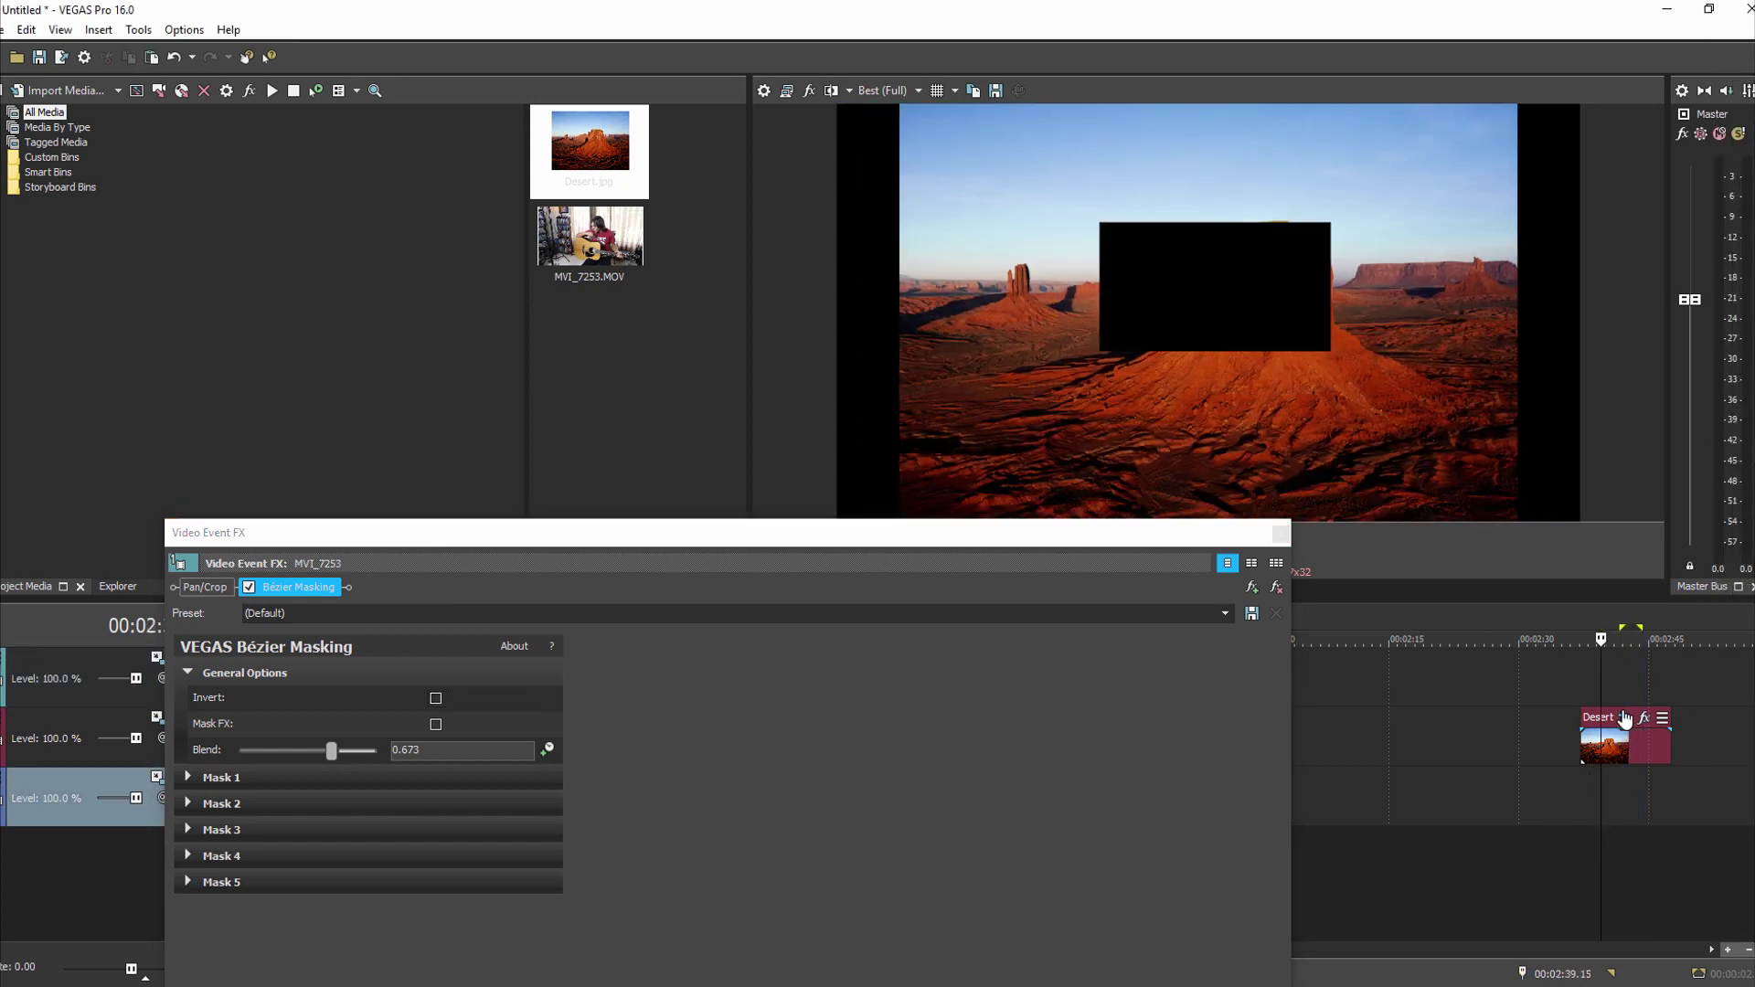
pyautogui.click(1626, 718)
pyautogui.click(347, 749)
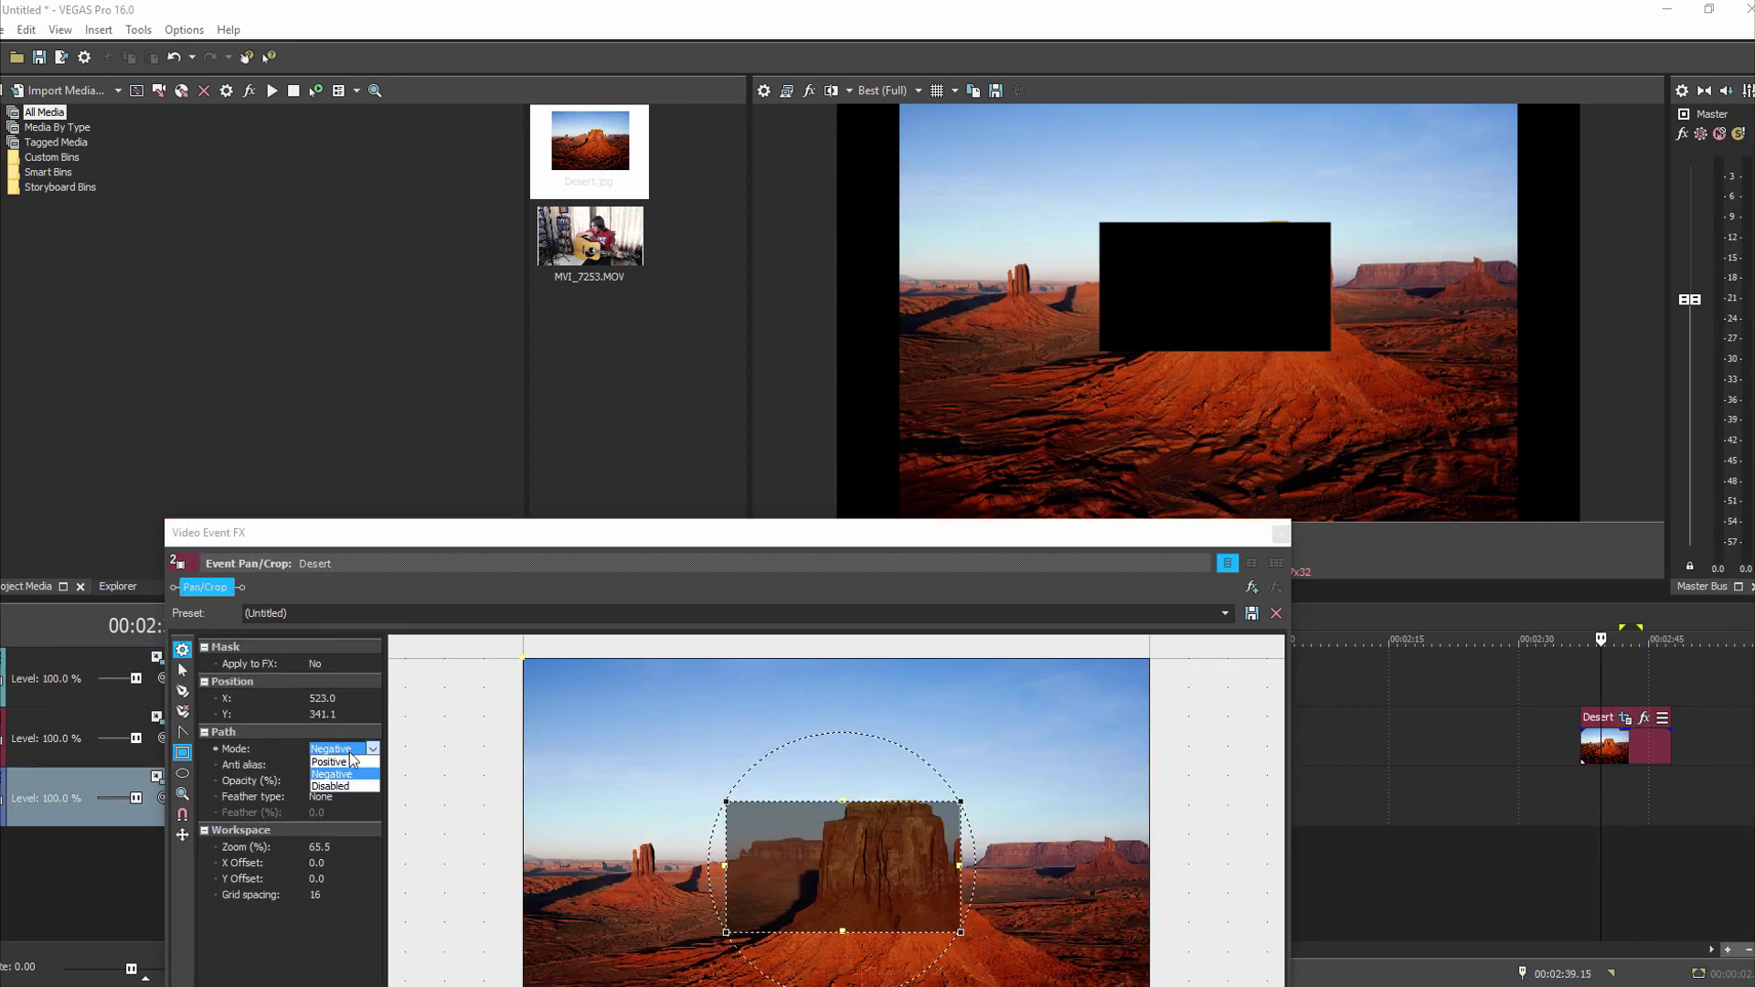
pyautogui.click(353, 765)
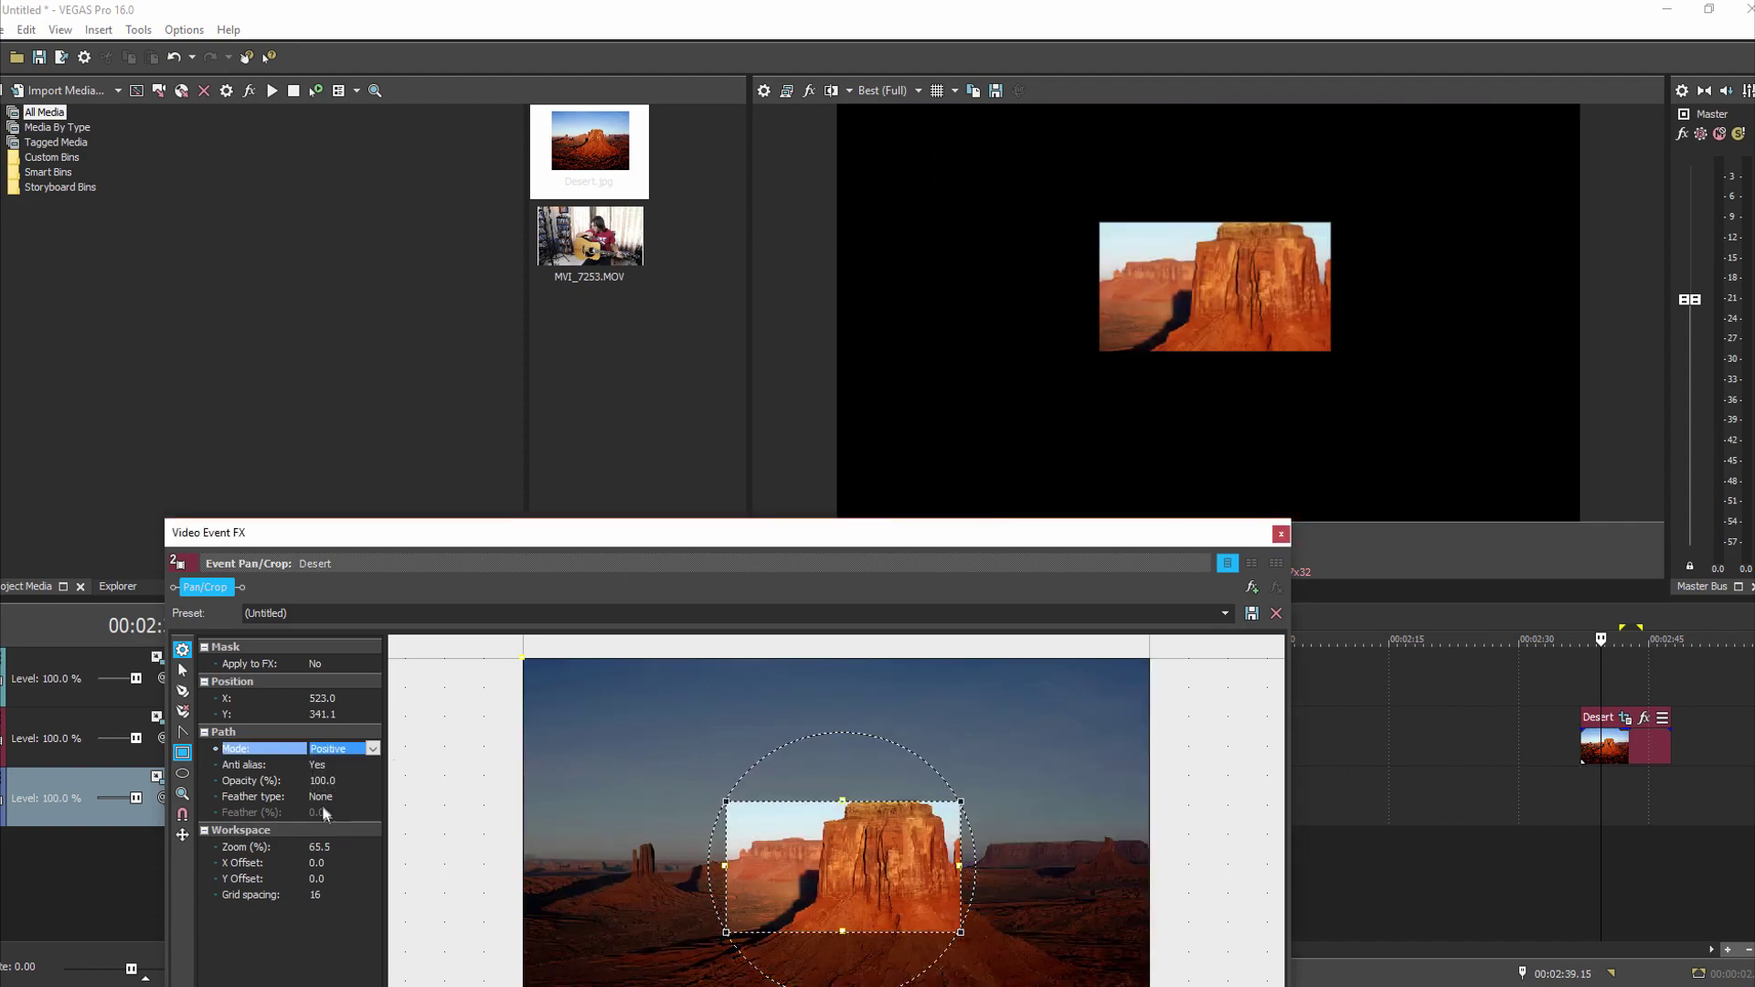
pyautogui.click(373, 749)
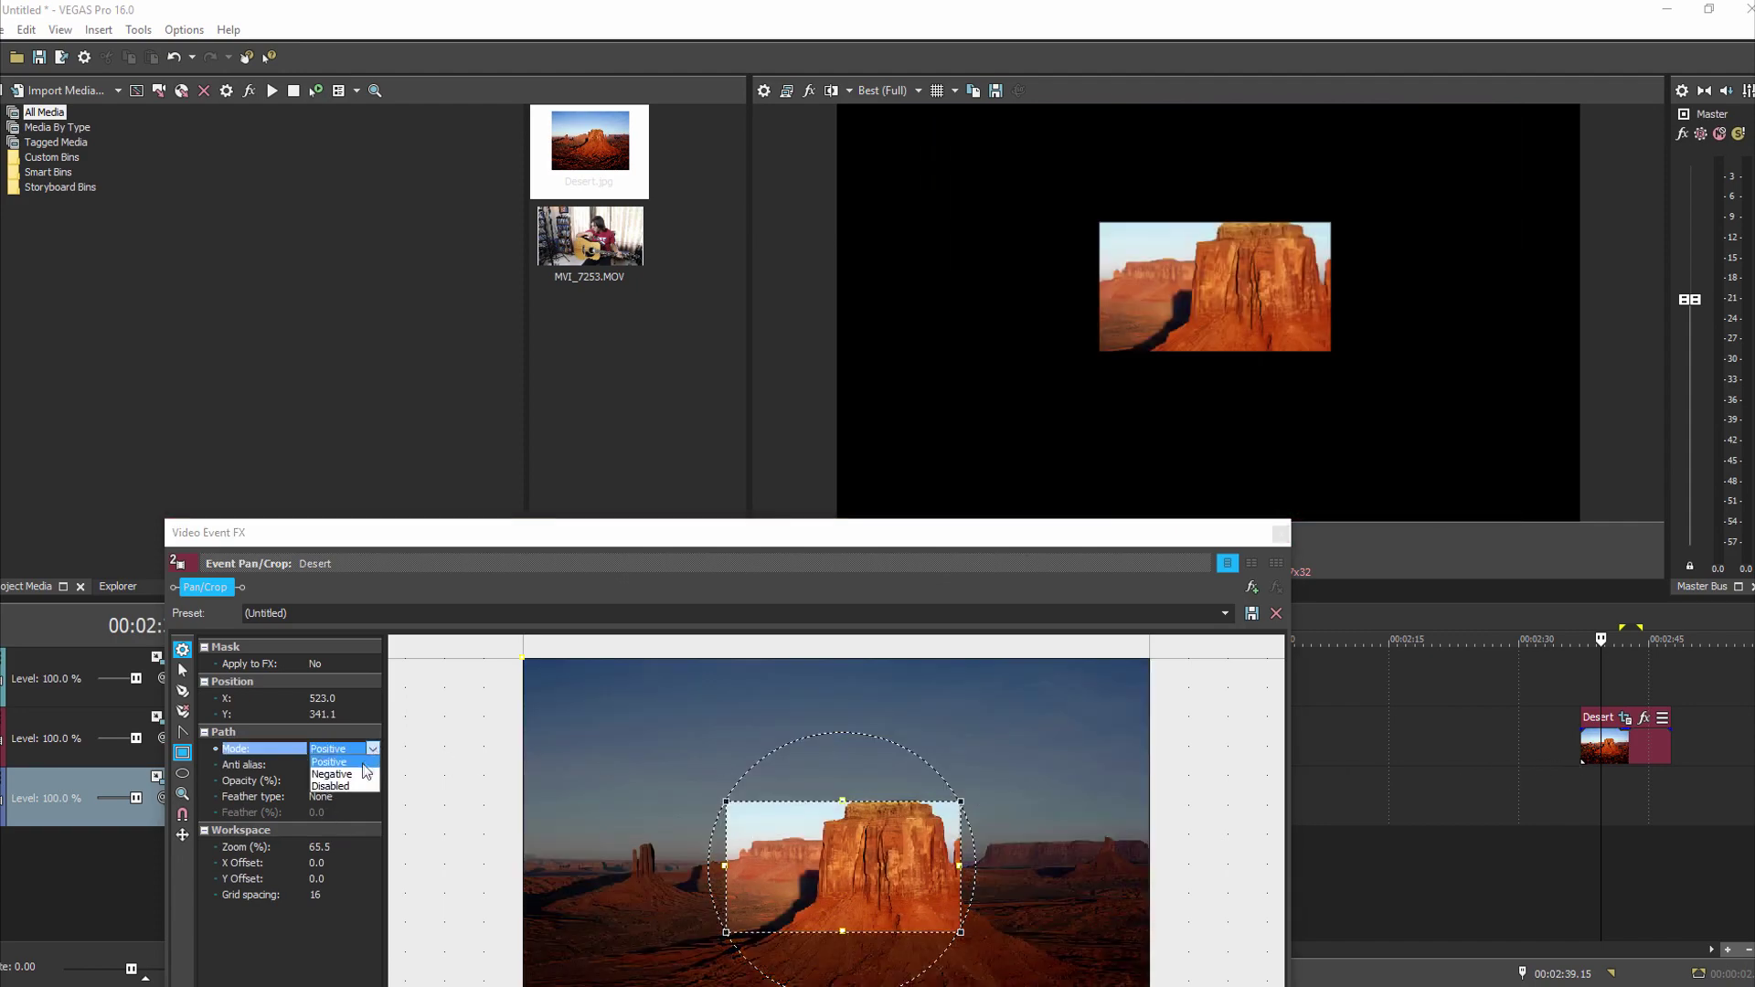
pyautogui.click(356, 776)
pyautogui.click(365, 752)
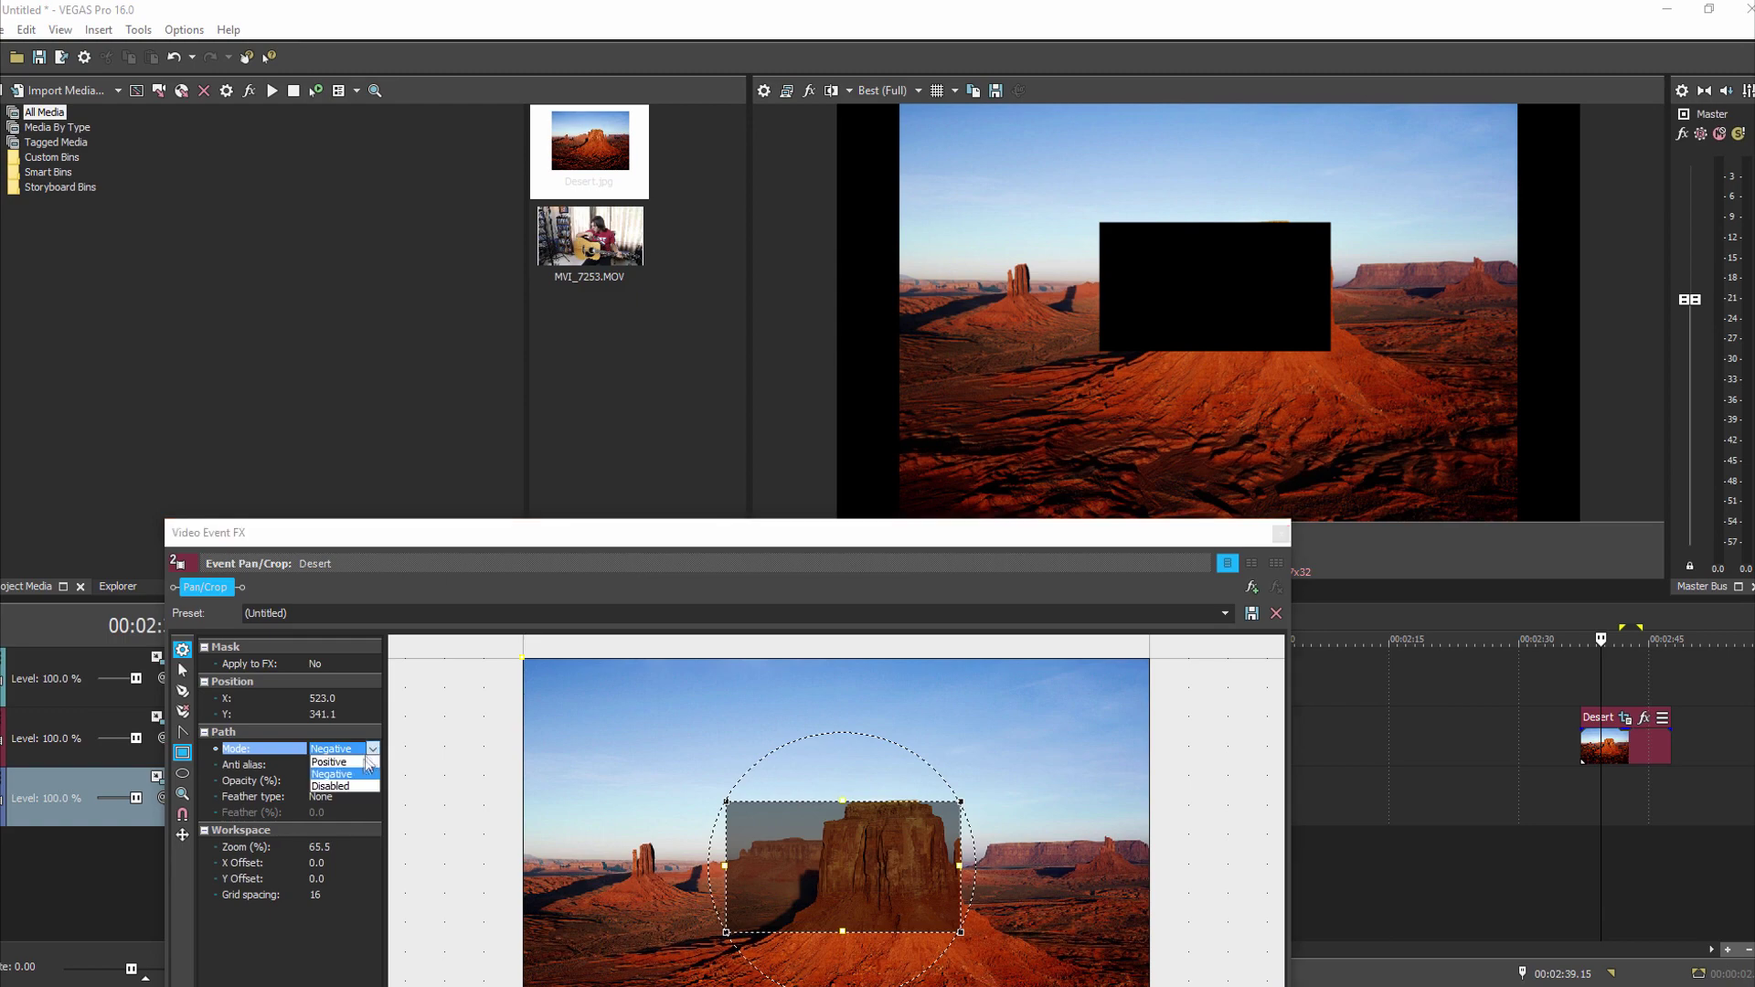
pyautogui.click(347, 764)
pyautogui.click(1281, 534)
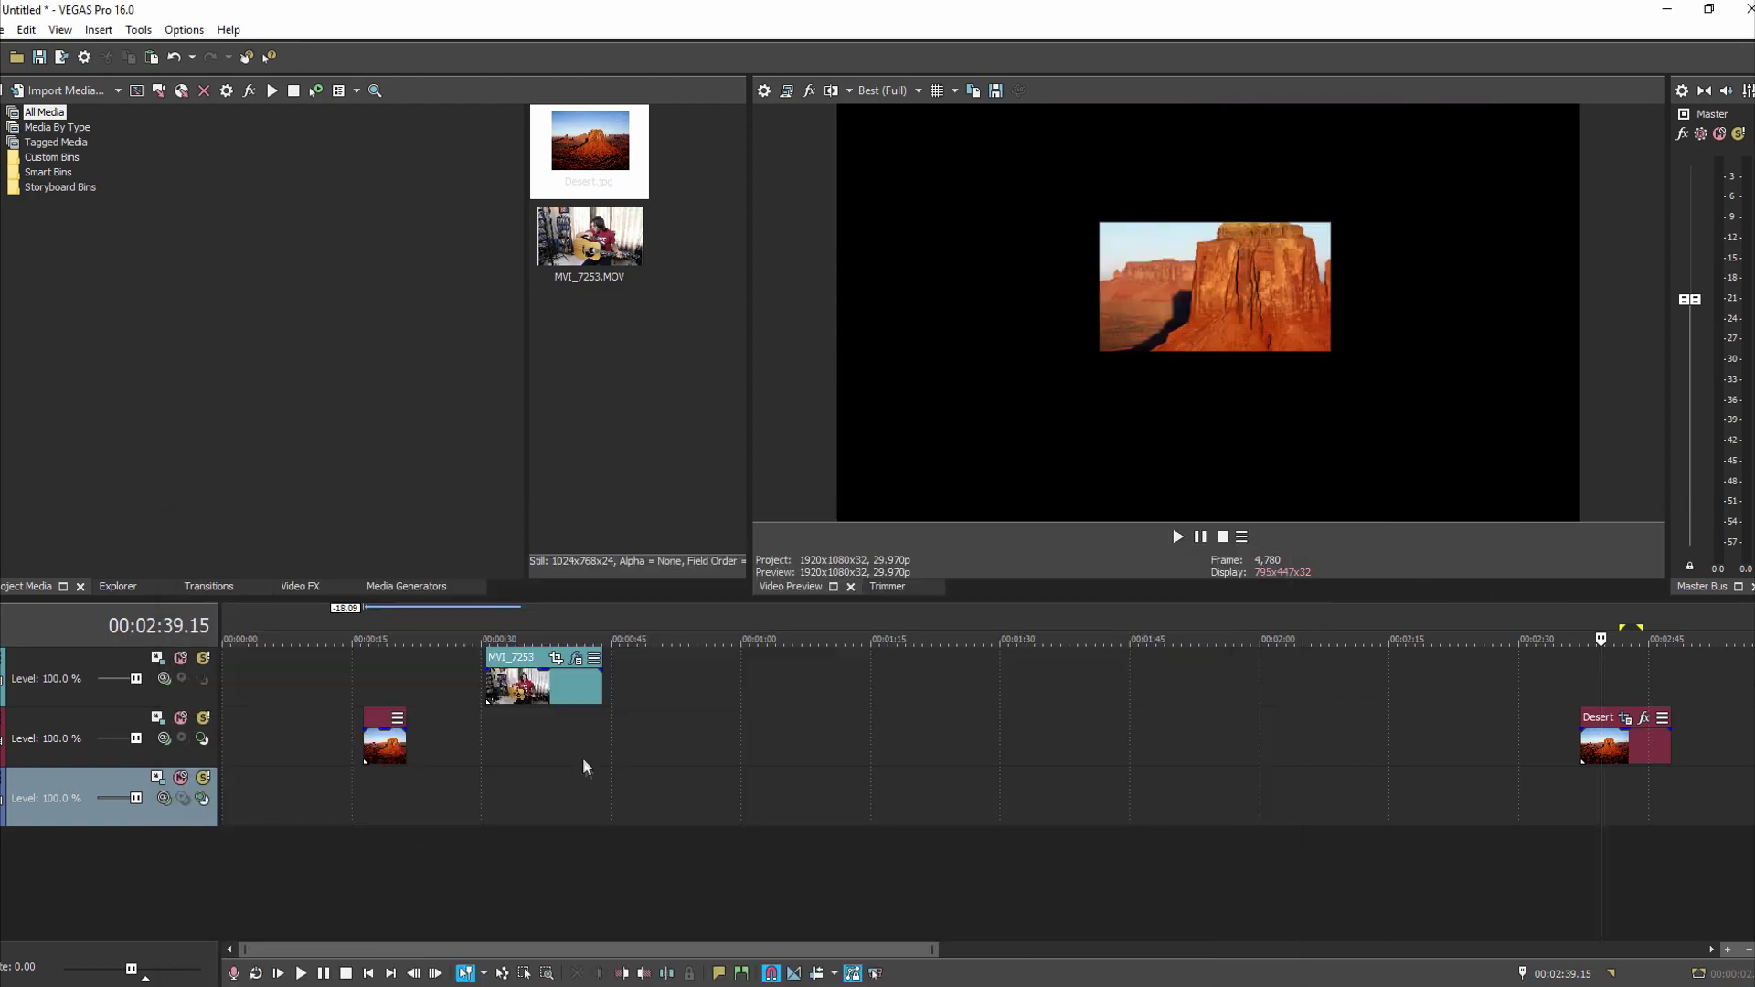
pyautogui.click(545, 748)
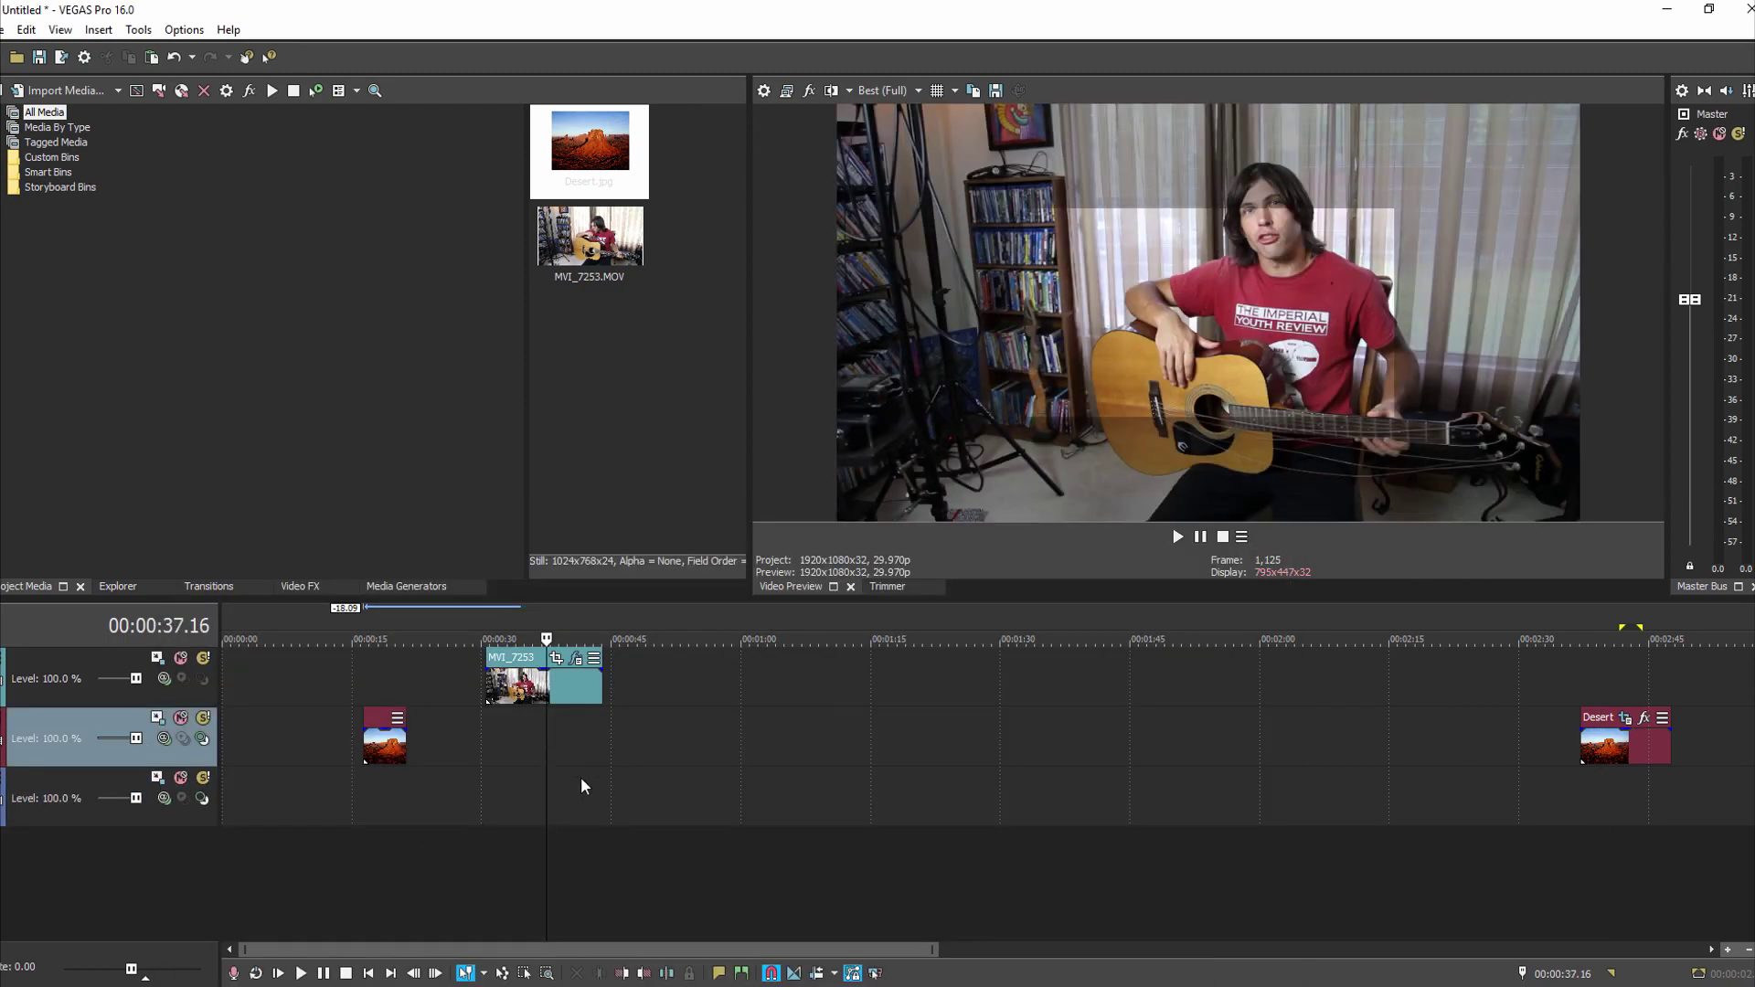
# Reopen MVI_7253's Bézier Masking, resize and reposition its window, then take Blend from 0 to 1.000.
pyautogui.click(577, 660)
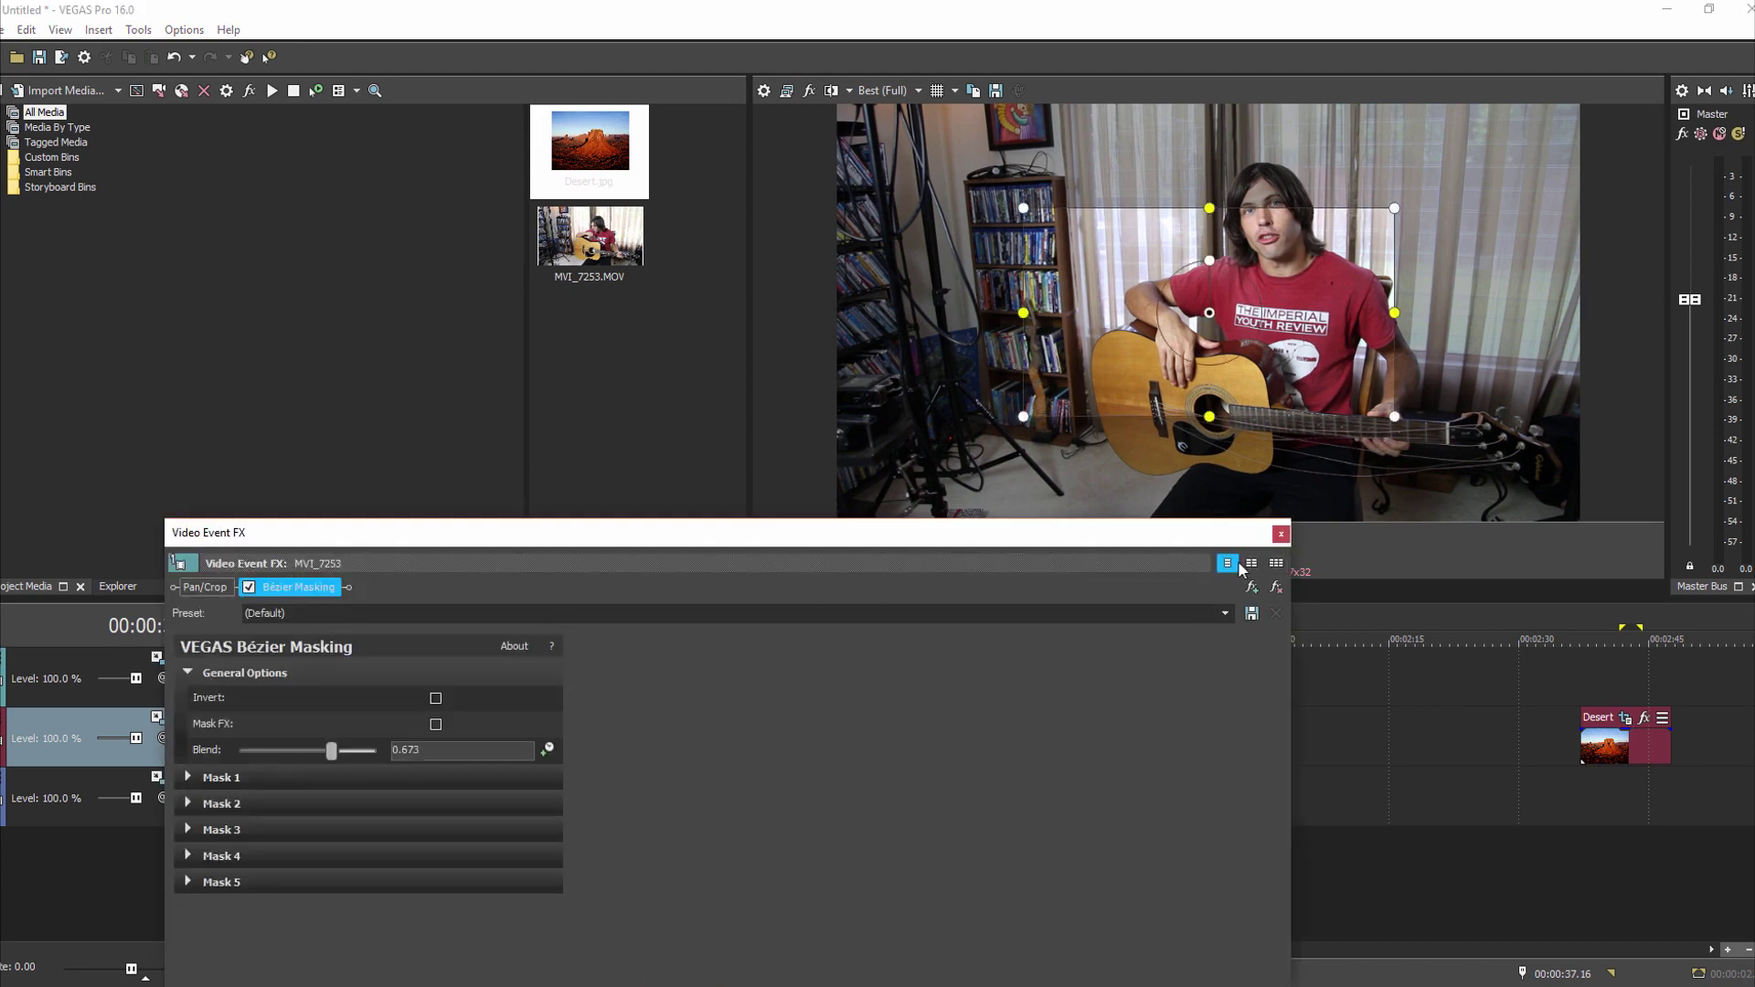
pyautogui.moveTo(1023, 539); pyautogui.dragTo(1344, 796)
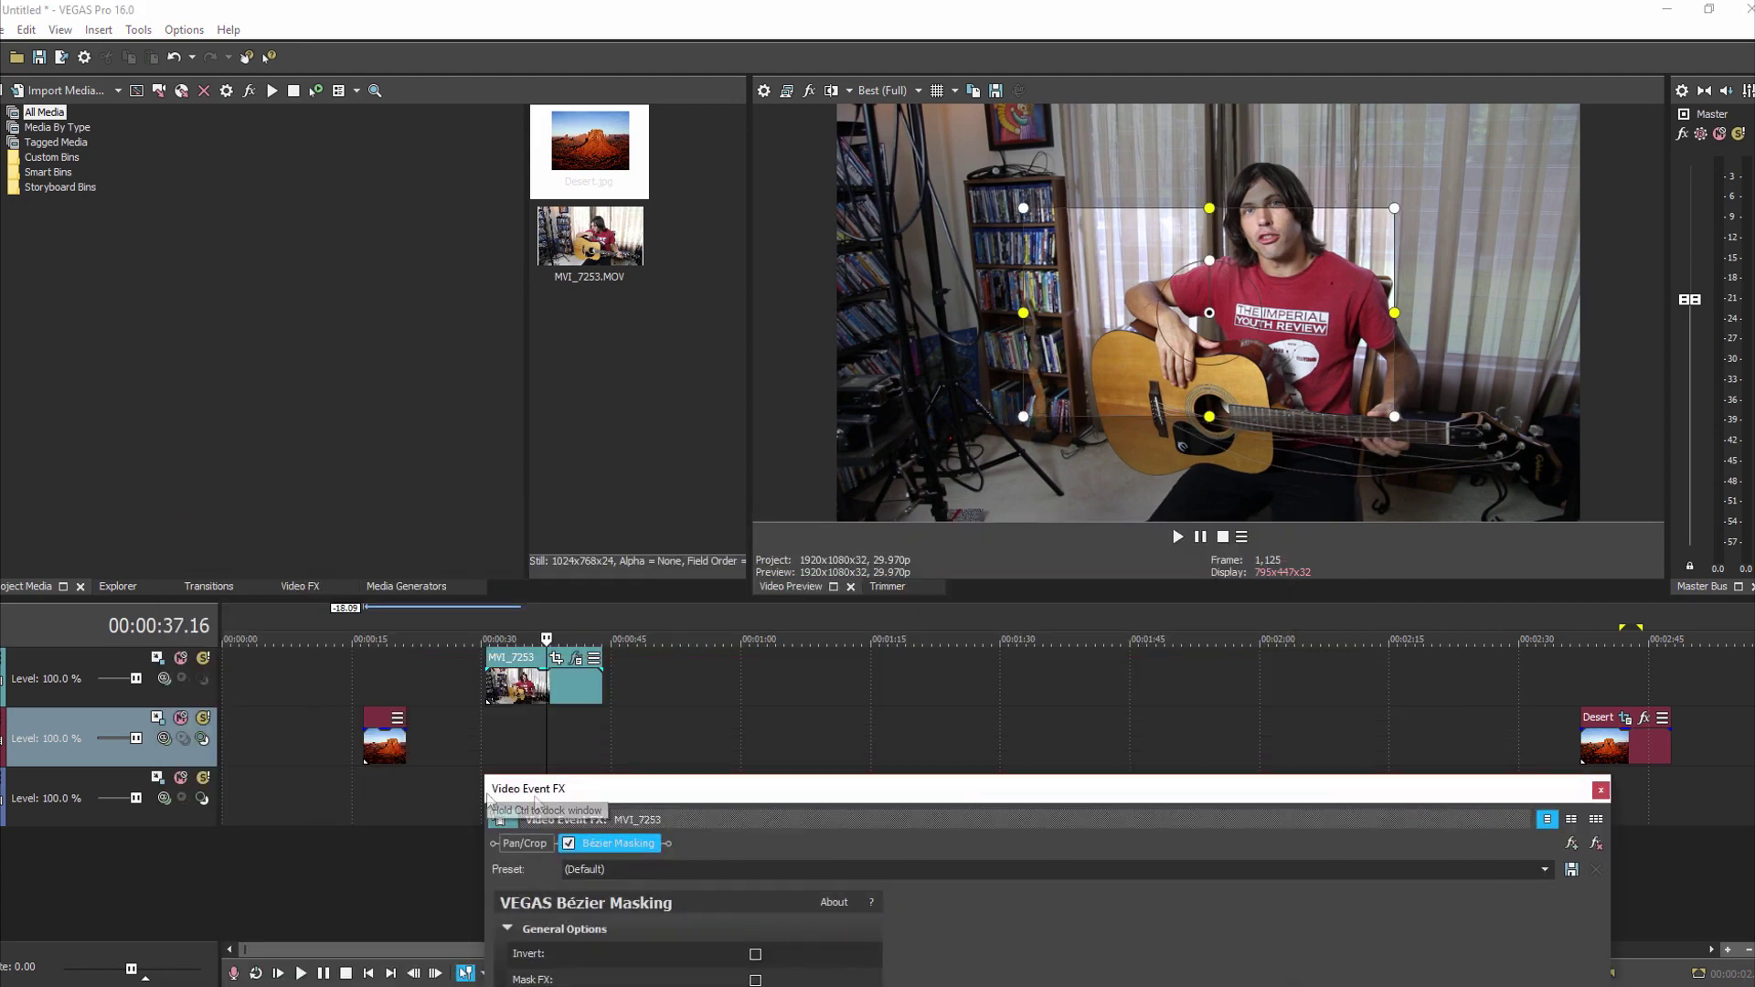
pyautogui.click(491, 732)
pyautogui.moveTo(914, 780); pyautogui.dragTo(392, 483)
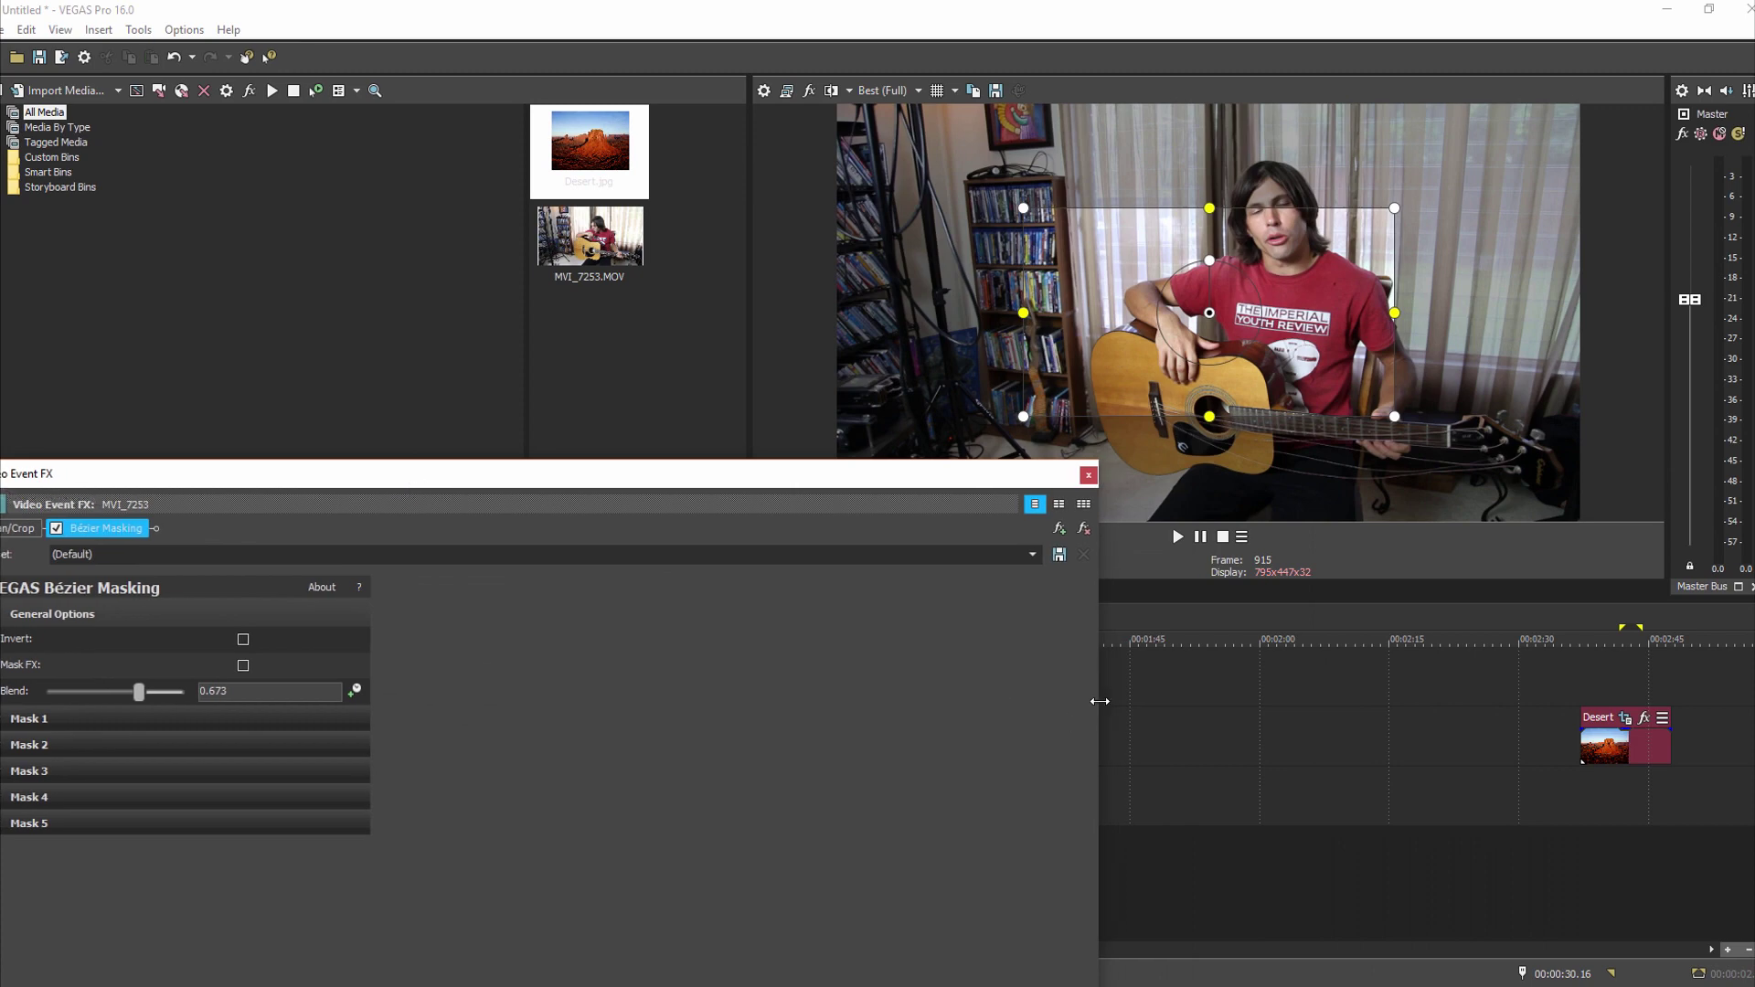
pyautogui.moveTo(1098, 701); pyautogui.dragTo(467, 684)
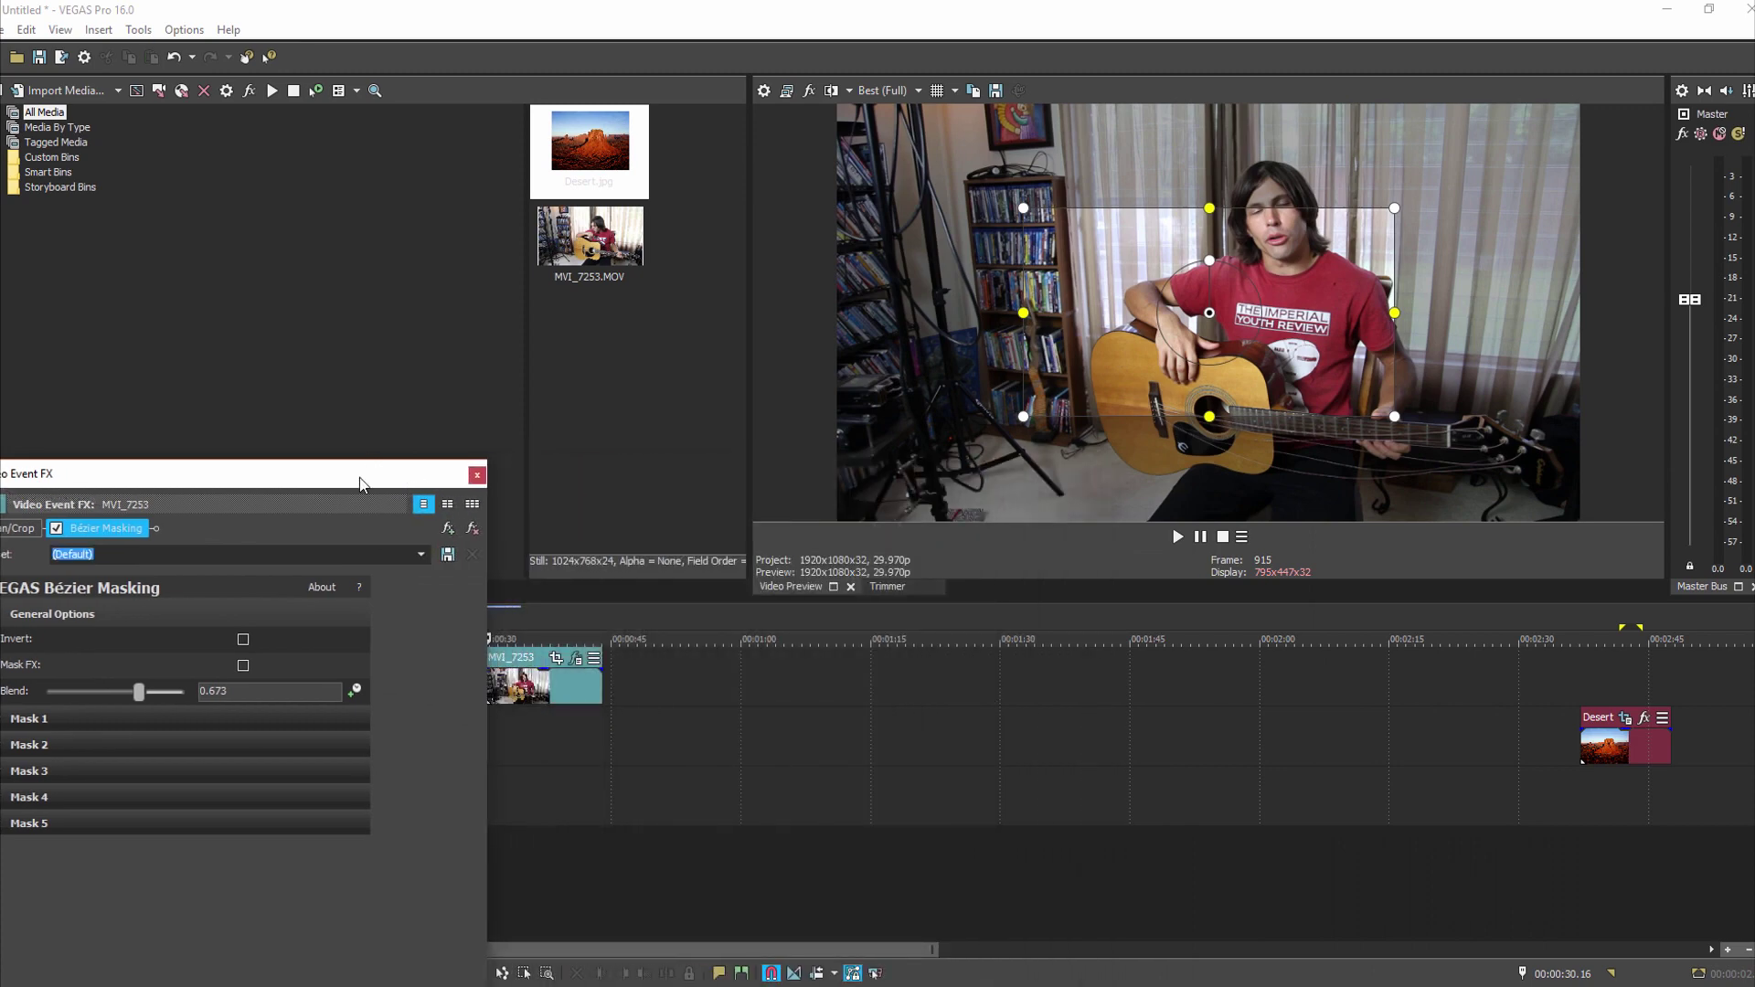
pyautogui.moveTo(361, 483); pyautogui.dragTo(650, 208)
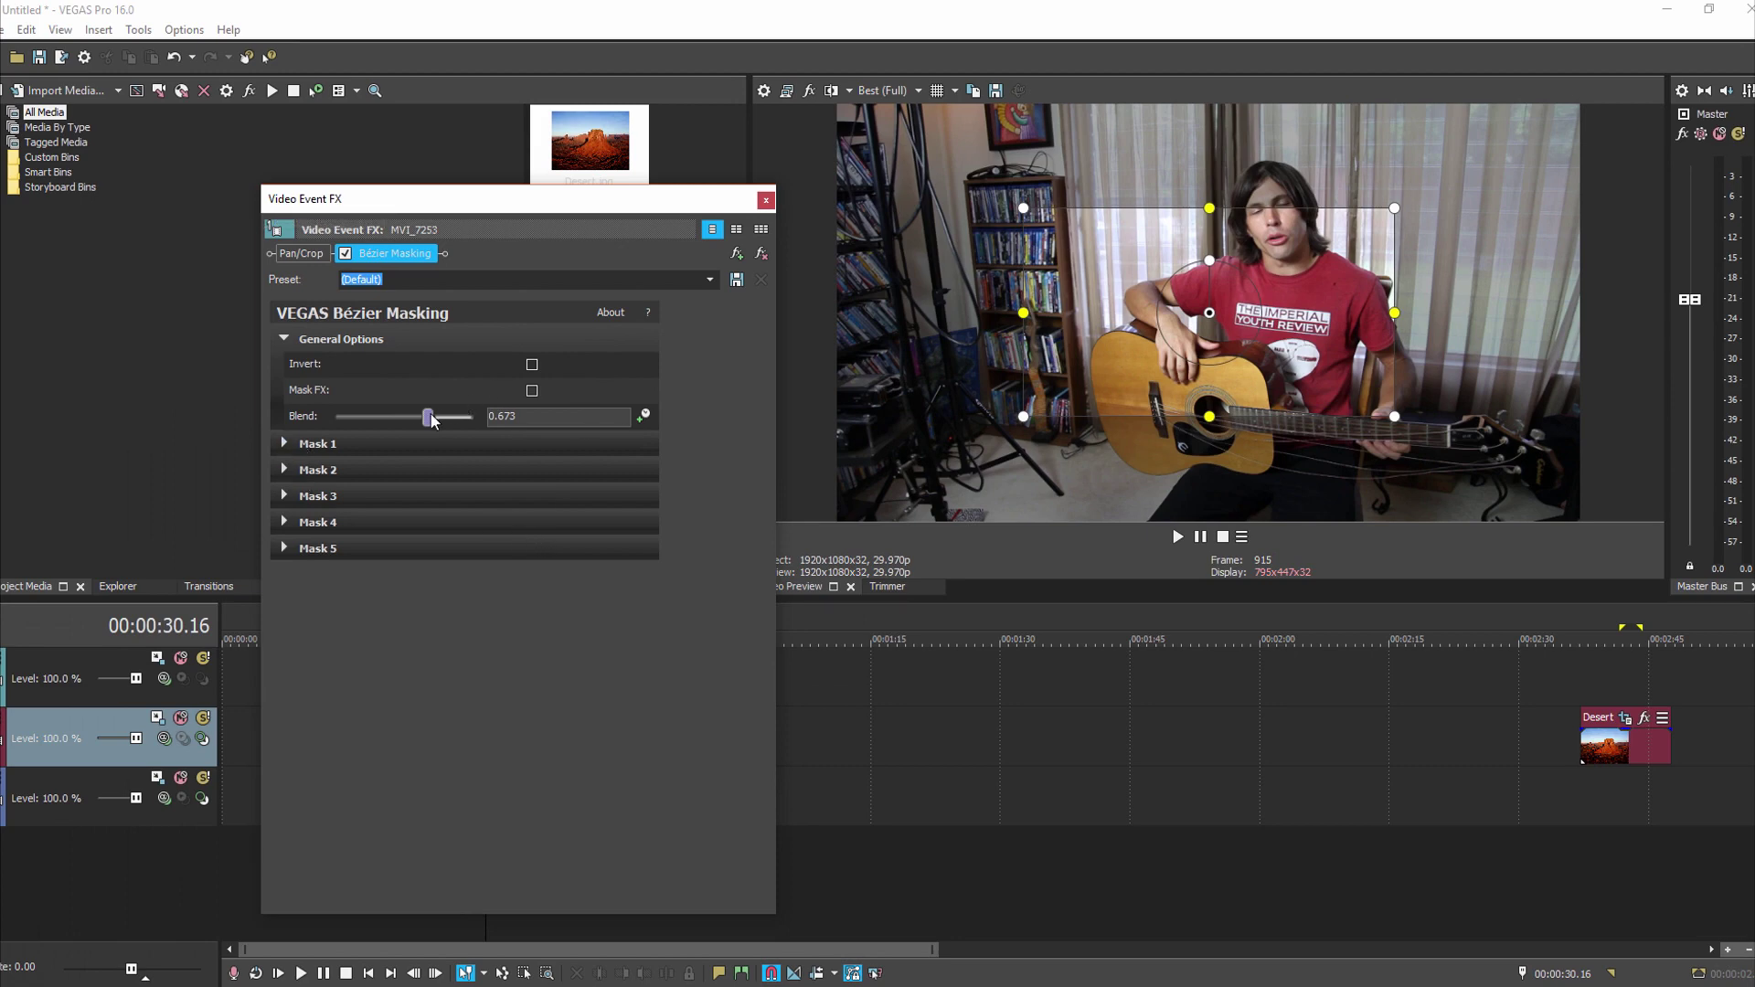
pyautogui.moveTo(431, 419); pyautogui.dragTo(316, 417)
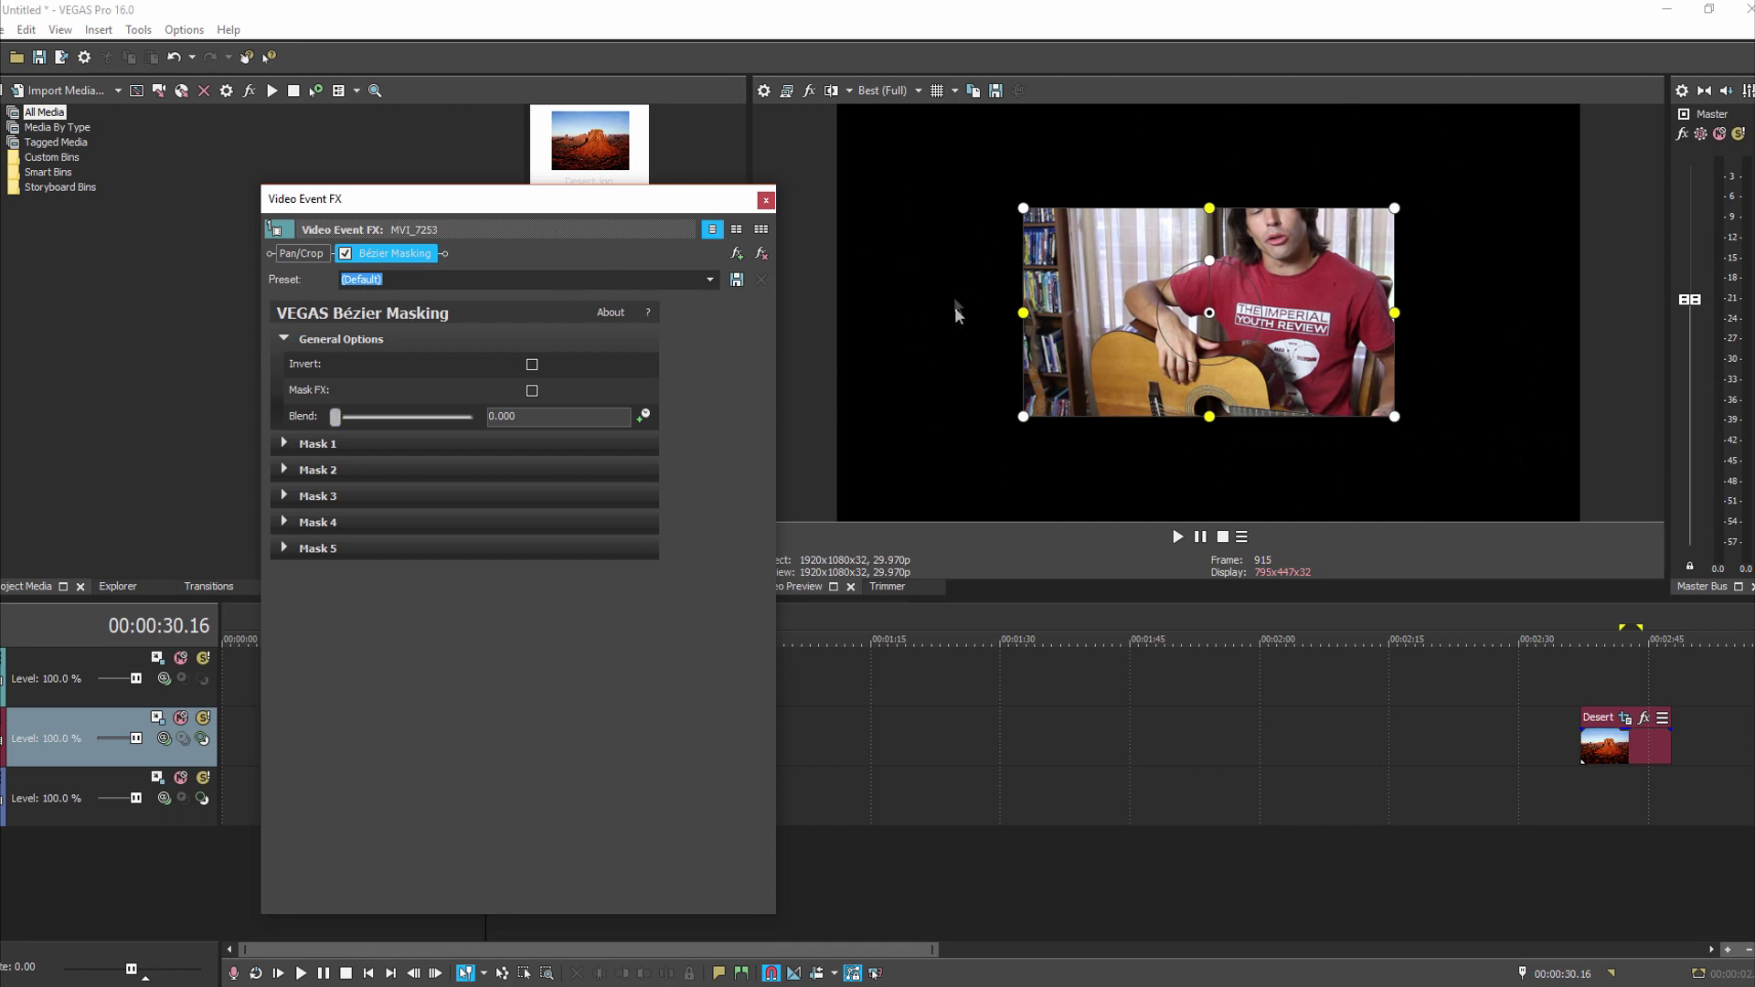
pyautogui.moveTo(334, 417); pyautogui.dragTo(472, 417)
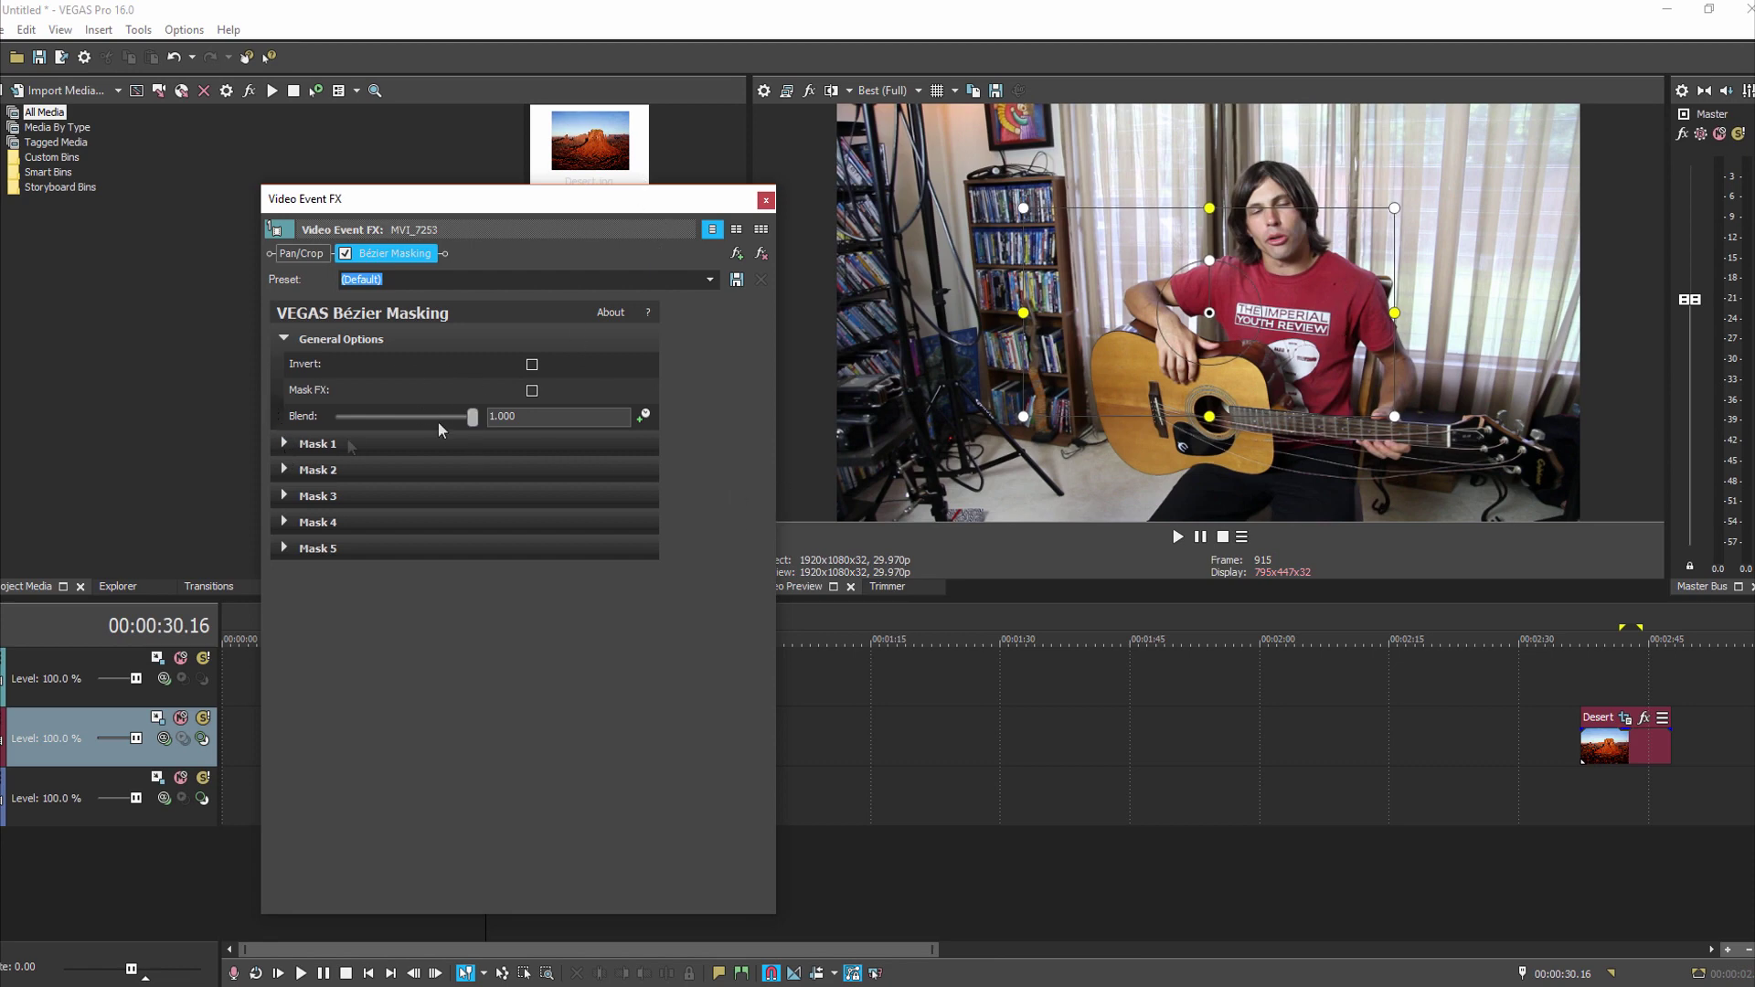
# Expand Mask 1, set its Type to Curve and the Edit Tool to Add.
pyautogui.click(302, 446)
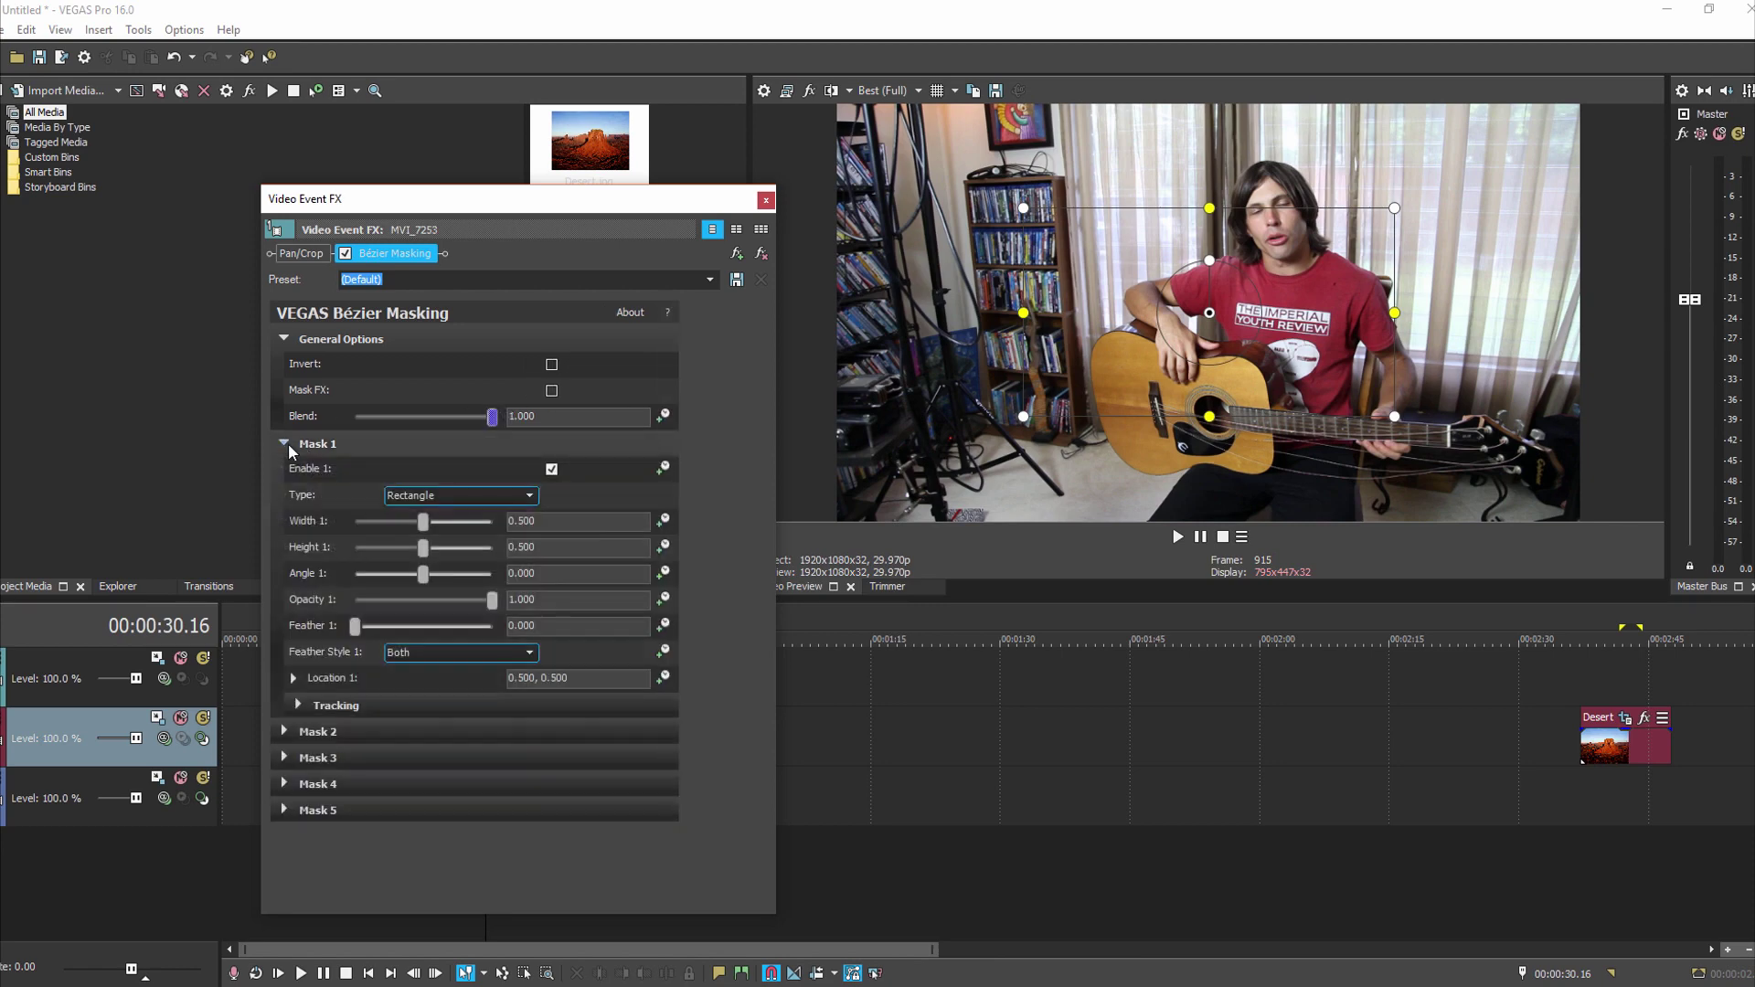
pyautogui.click(530, 496)
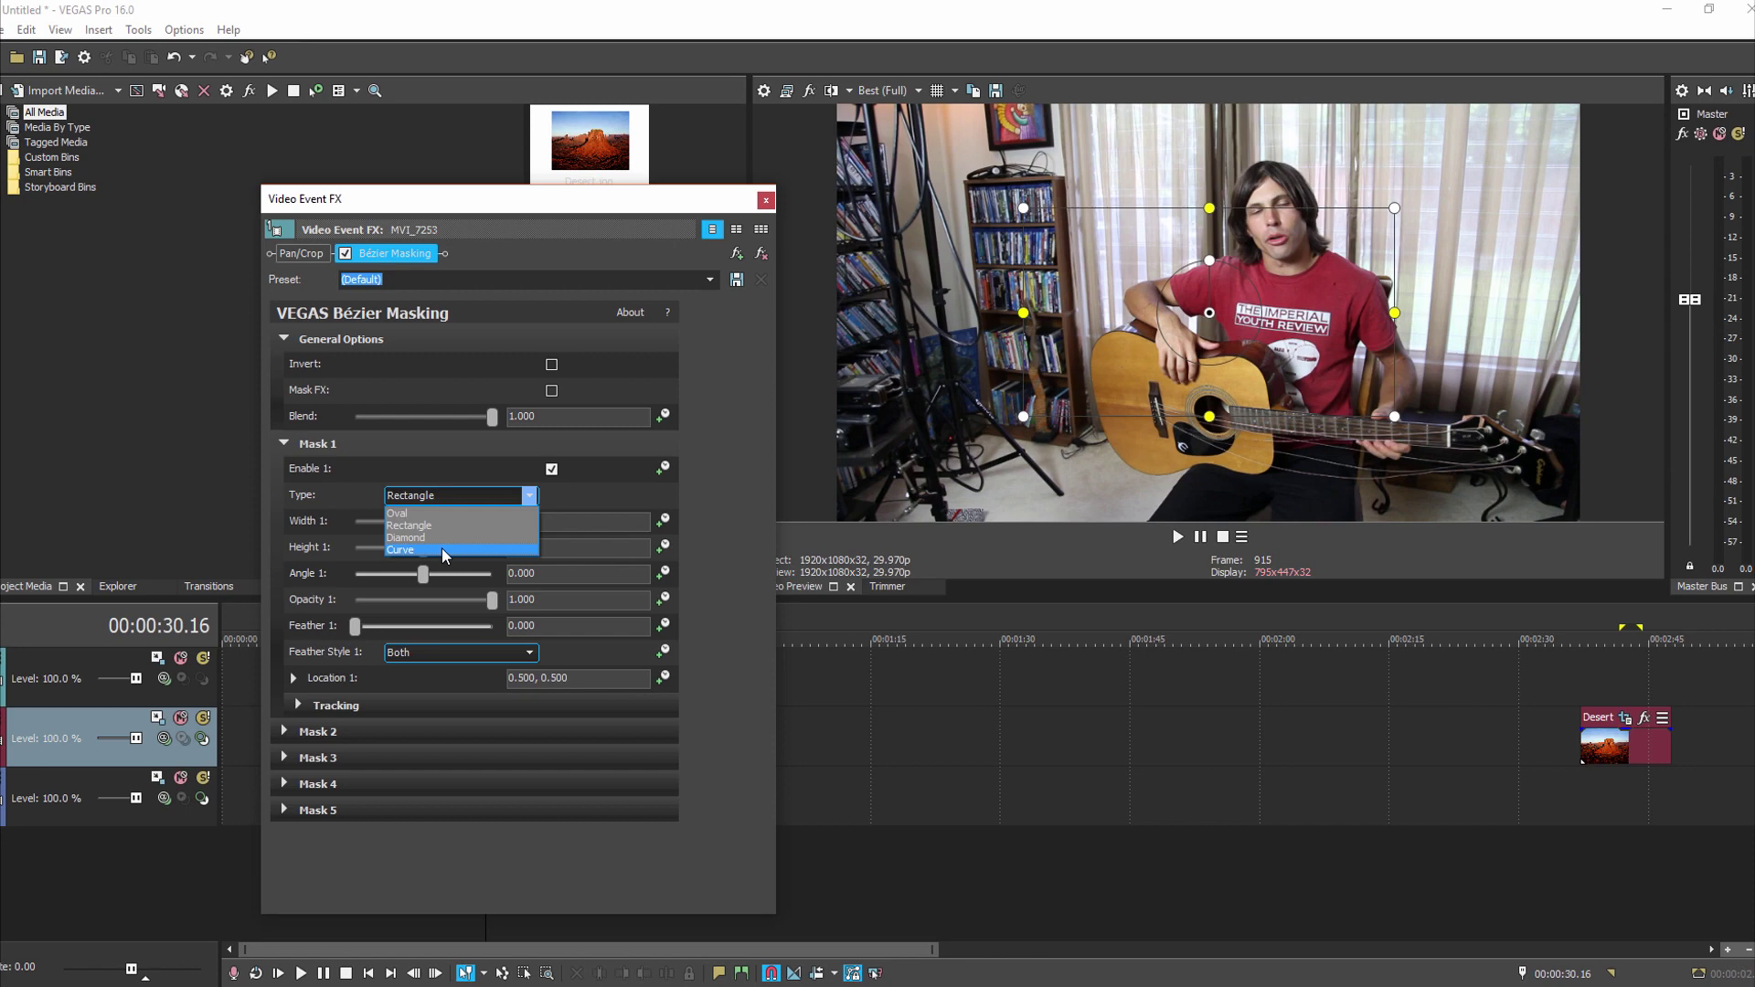
pyautogui.click(823, 380)
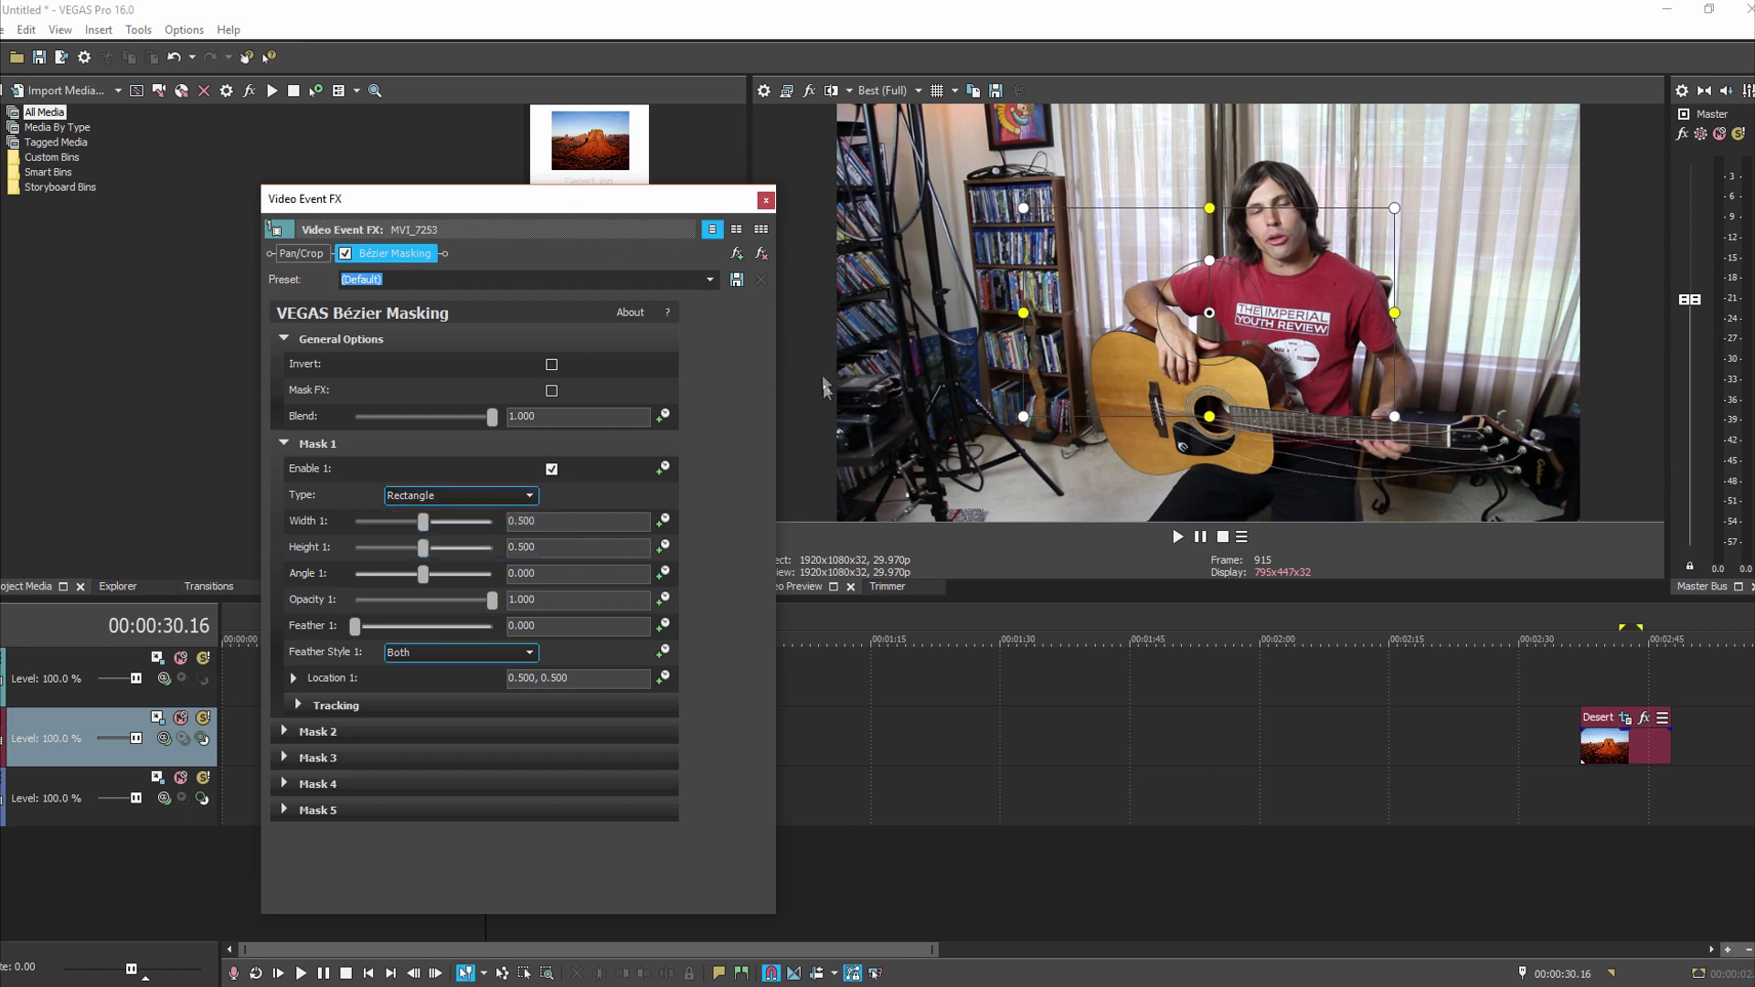
pyautogui.click(507, 496)
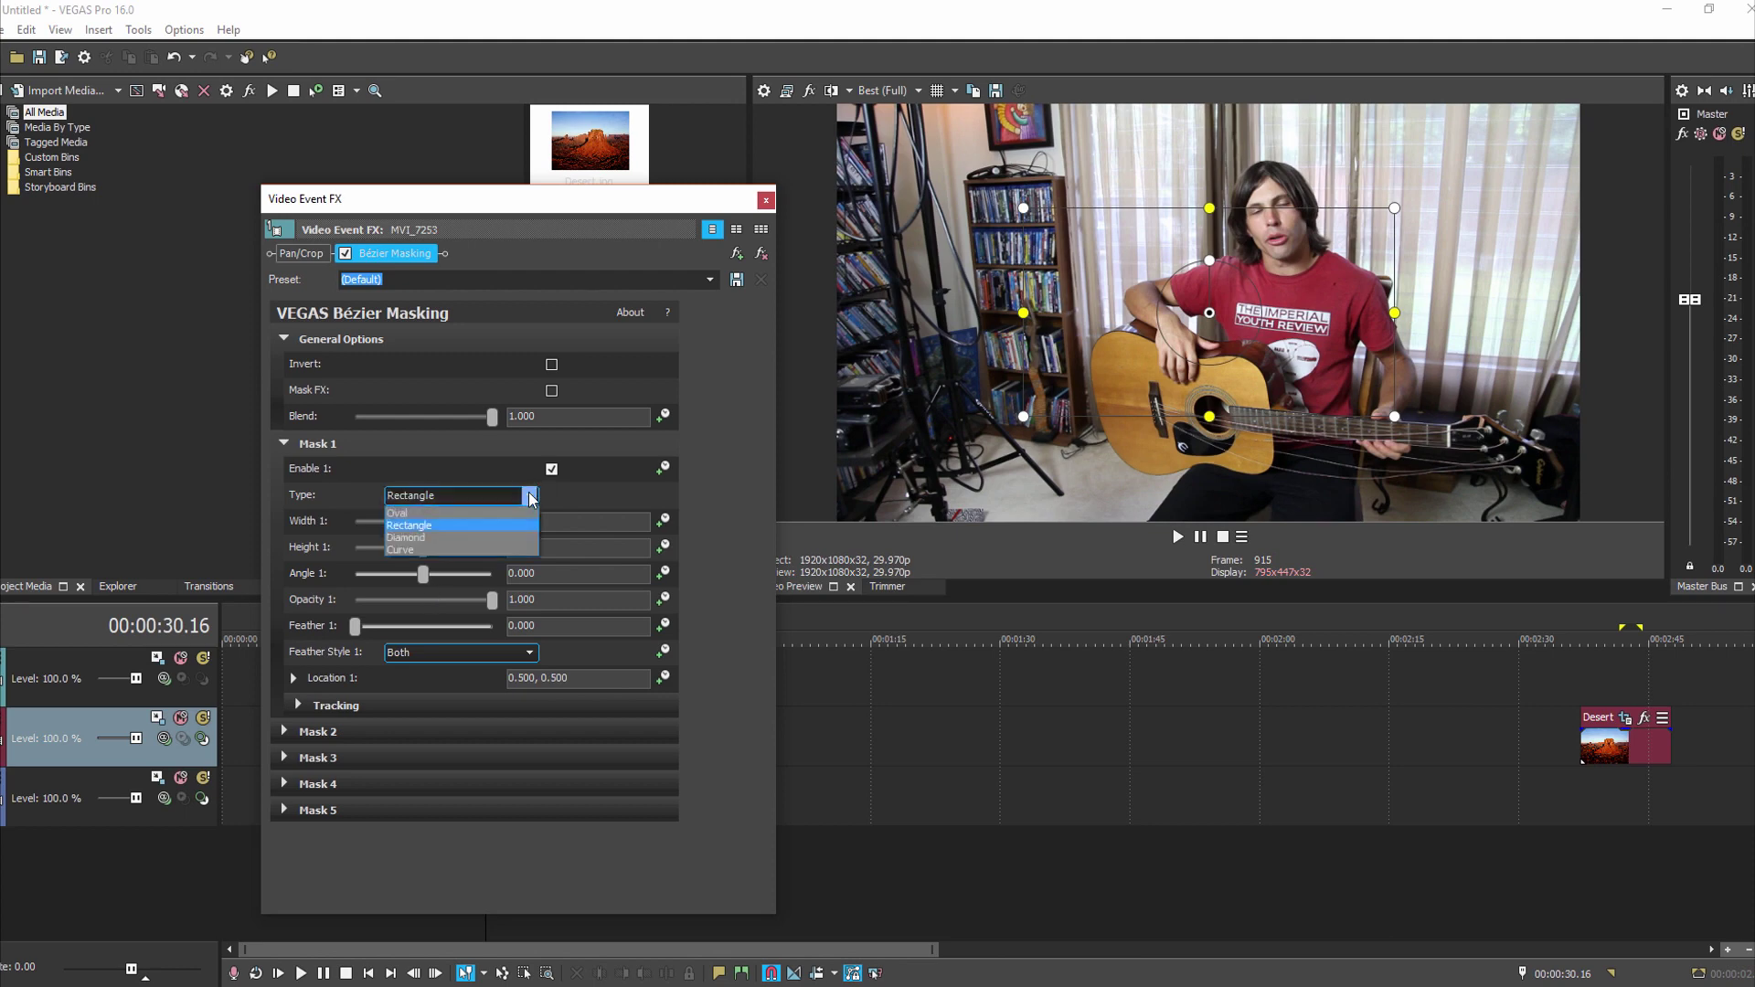
pyautogui.click(483, 548)
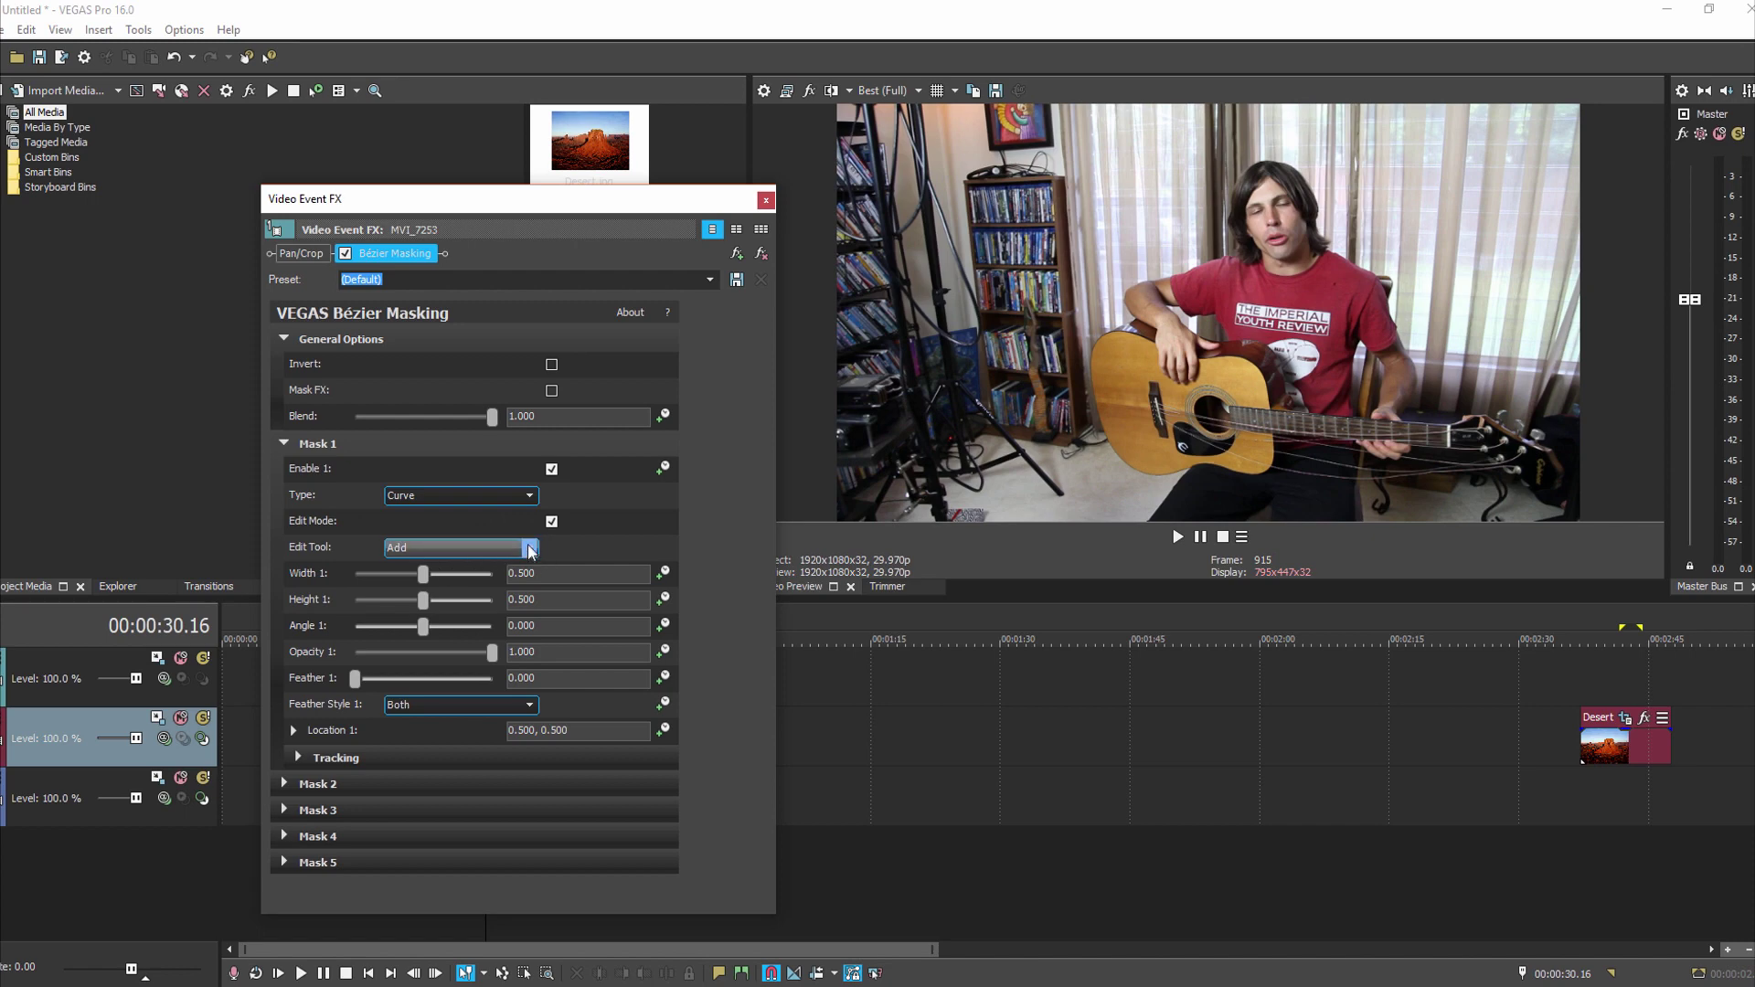
pyautogui.click(482, 548)
pyautogui.click(481, 566)
pyautogui.click(530, 552)
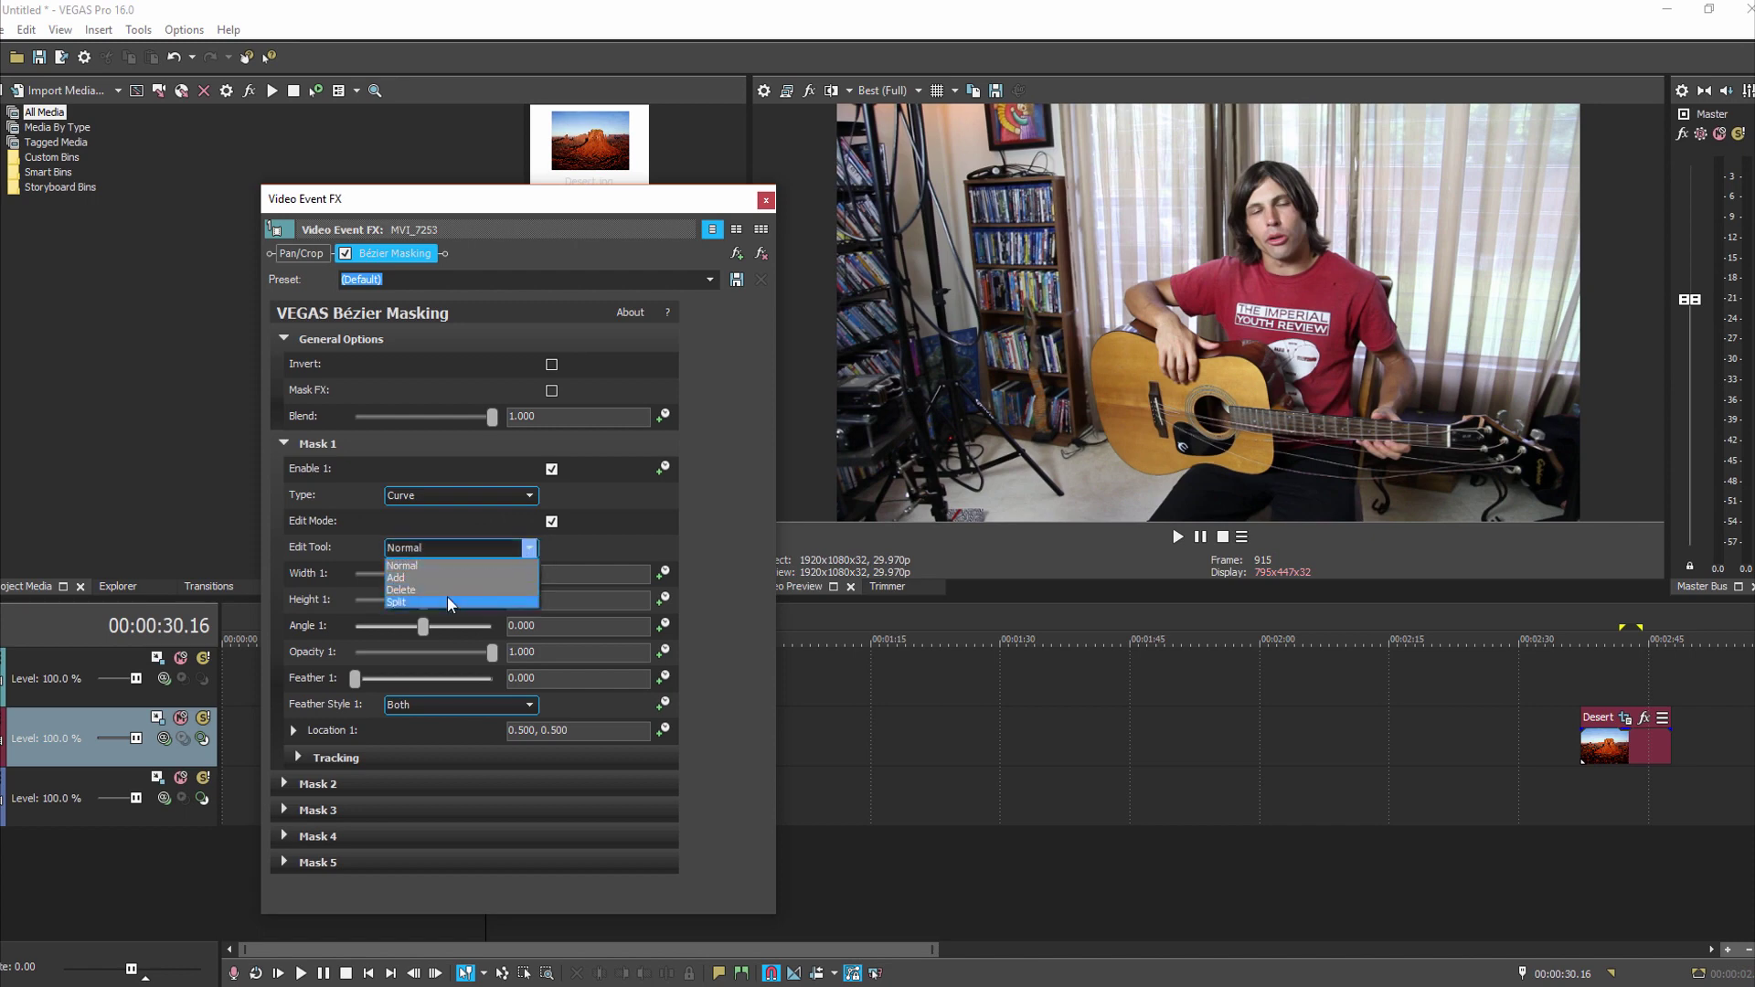
pyautogui.click(447, 602)
pyautogui.click(528, 546)
pyautogui.click(428, 565)
pyautogui.click(475, 547)
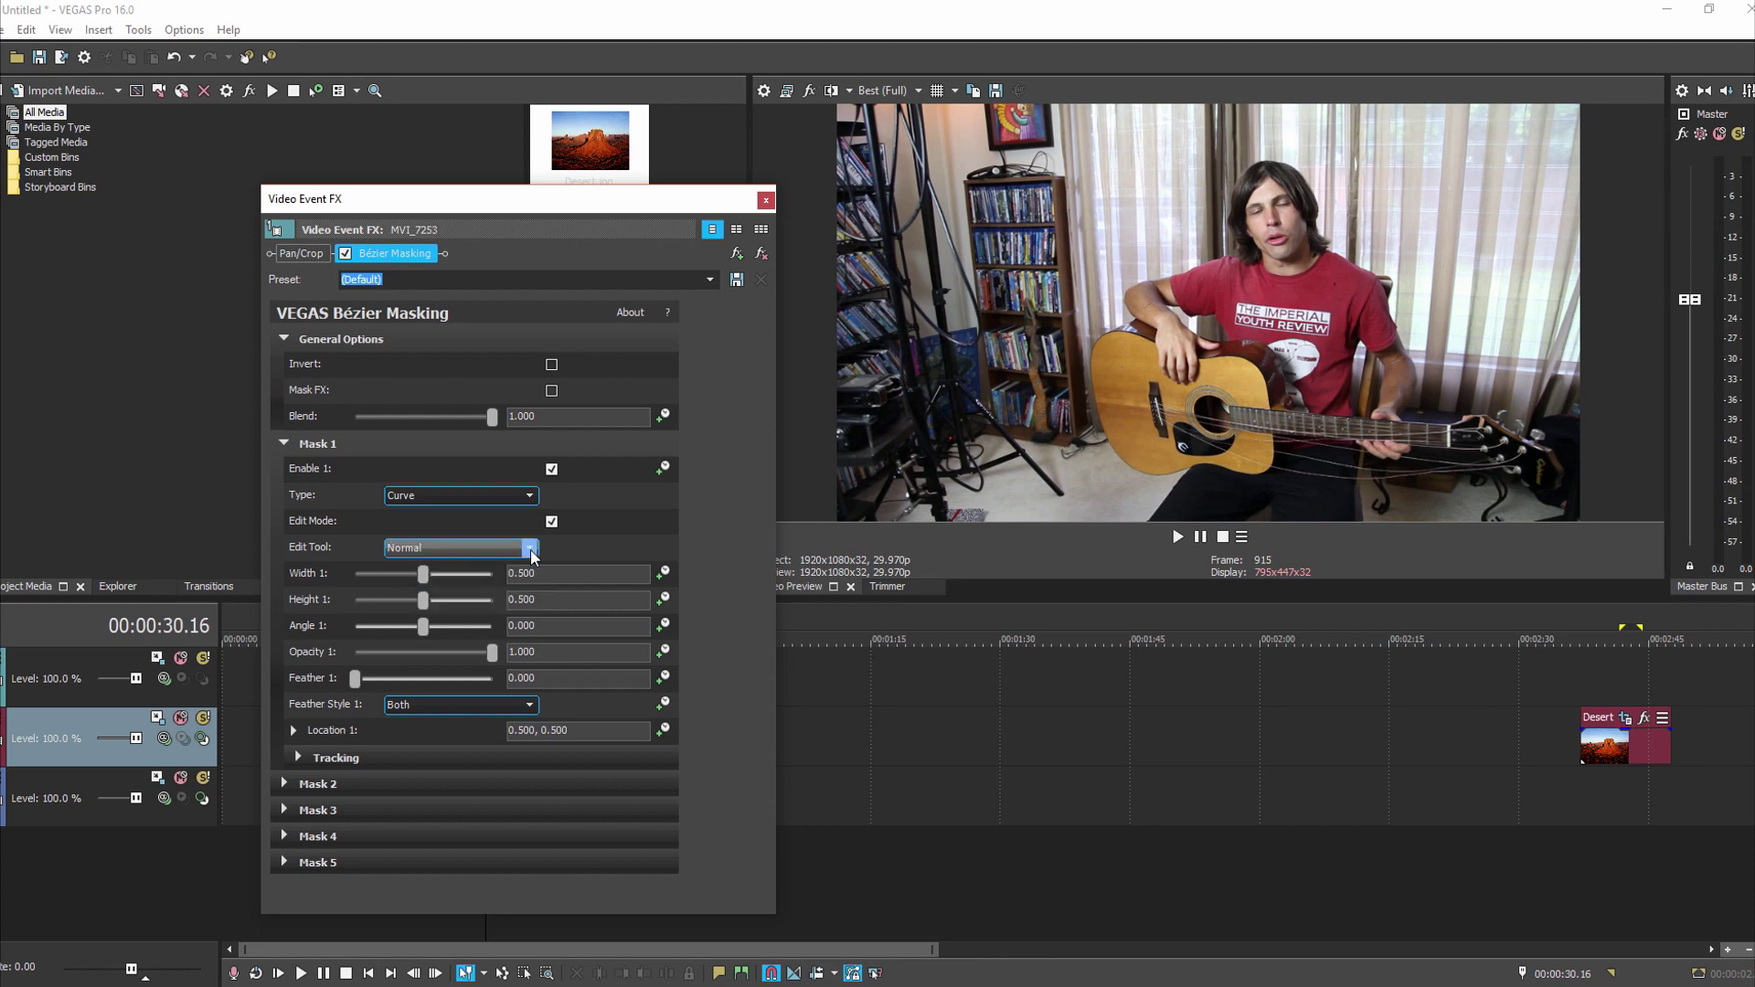
pyautogui.click(463, 579)
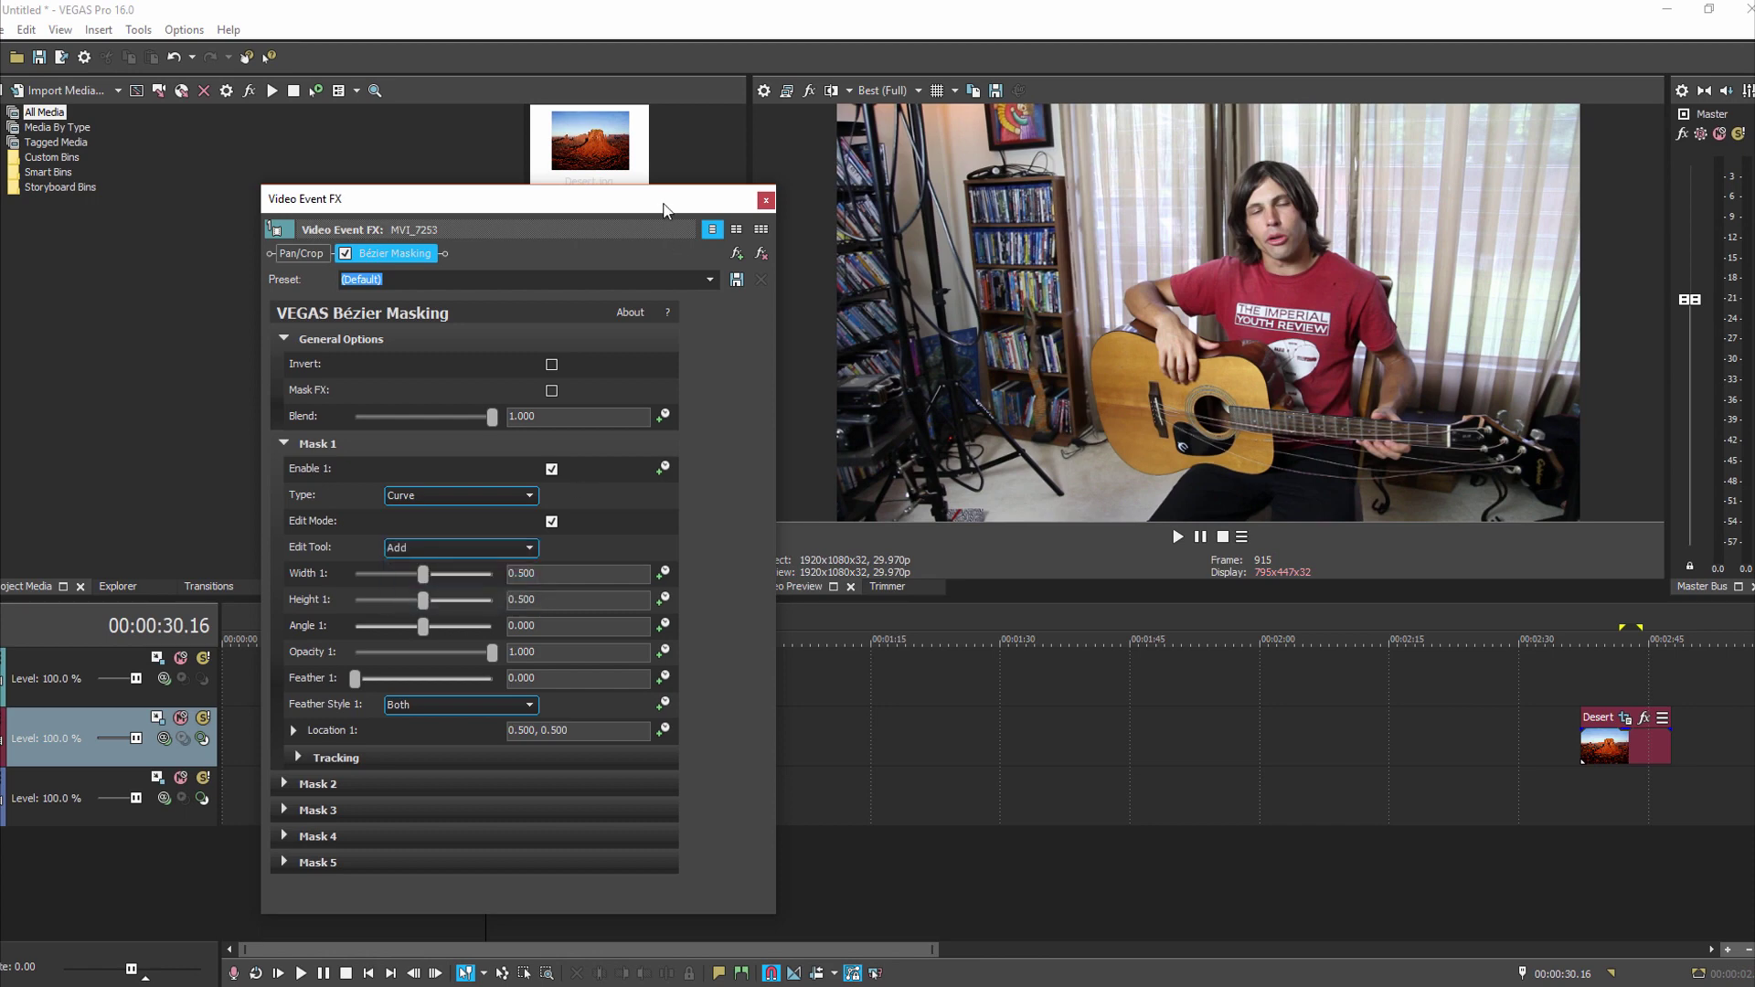
# Lower Blend and place twelve points around the guitarist and guitar, closing on the first point.
pyautogui.moveTo(665, 210); pyautogui.dragTo(999, 549)
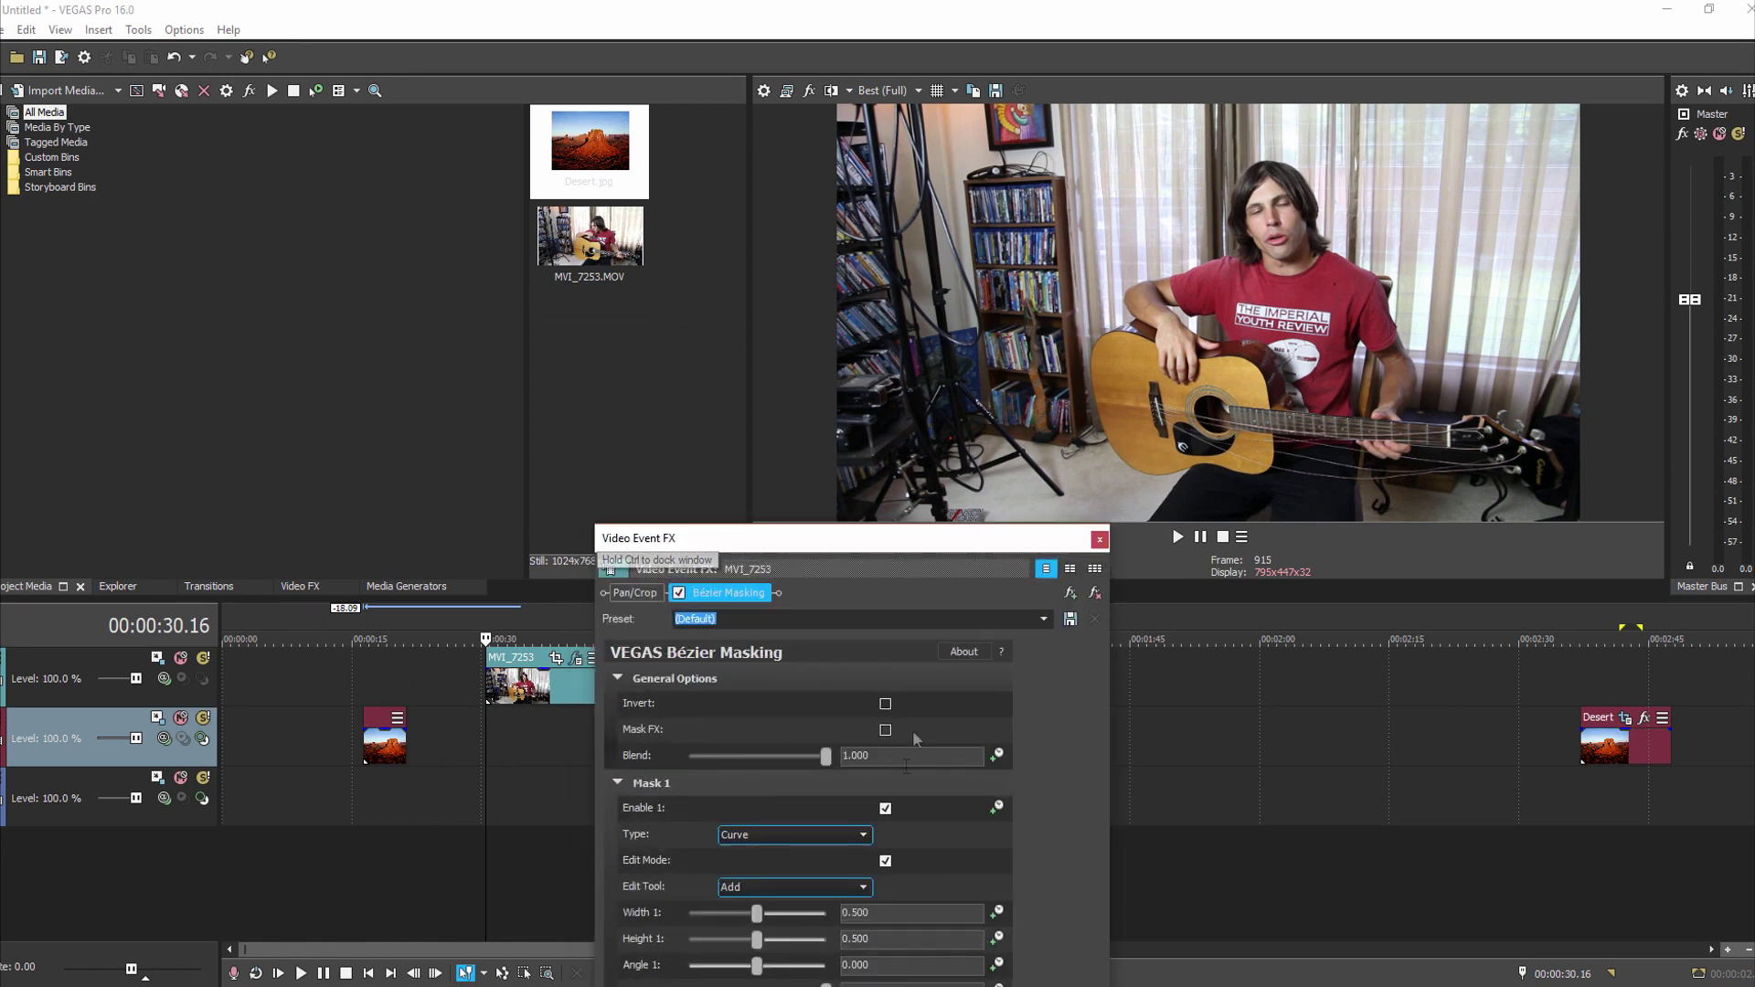
pyautogui.moveTo(825, 759); pyautogui.dragTo(718, 772)
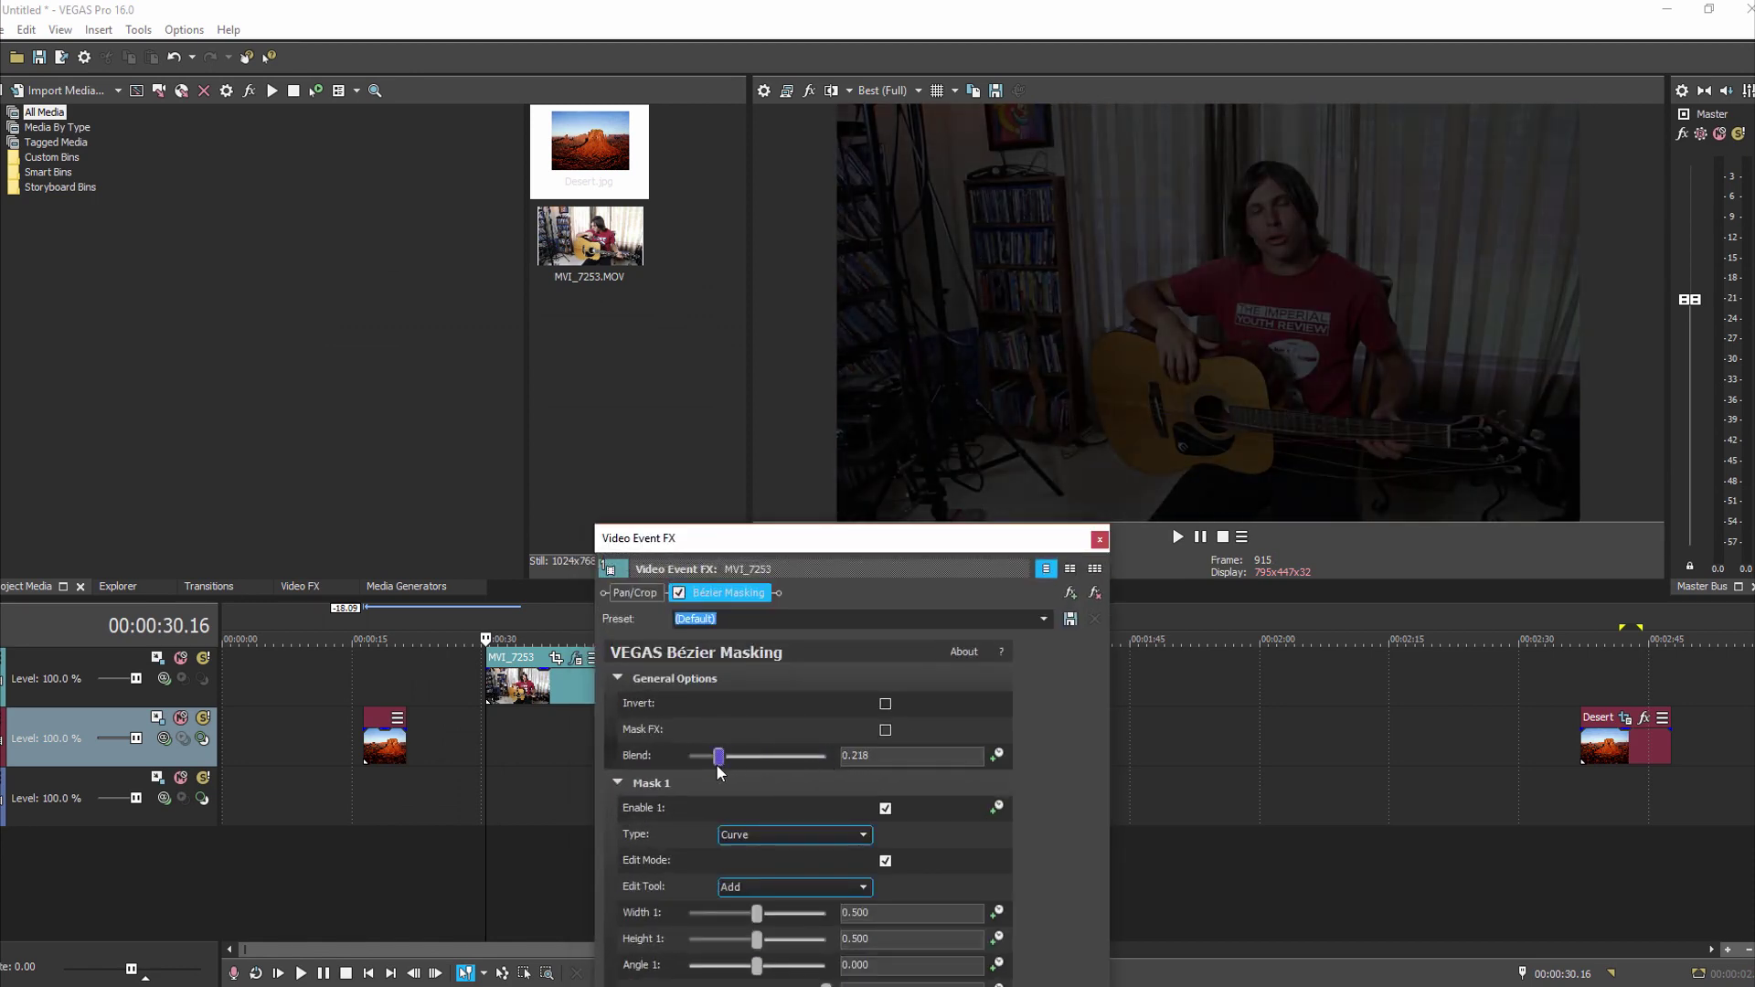
pyautogui.click(1269, 160)
pyautogui.click(1227, 248)
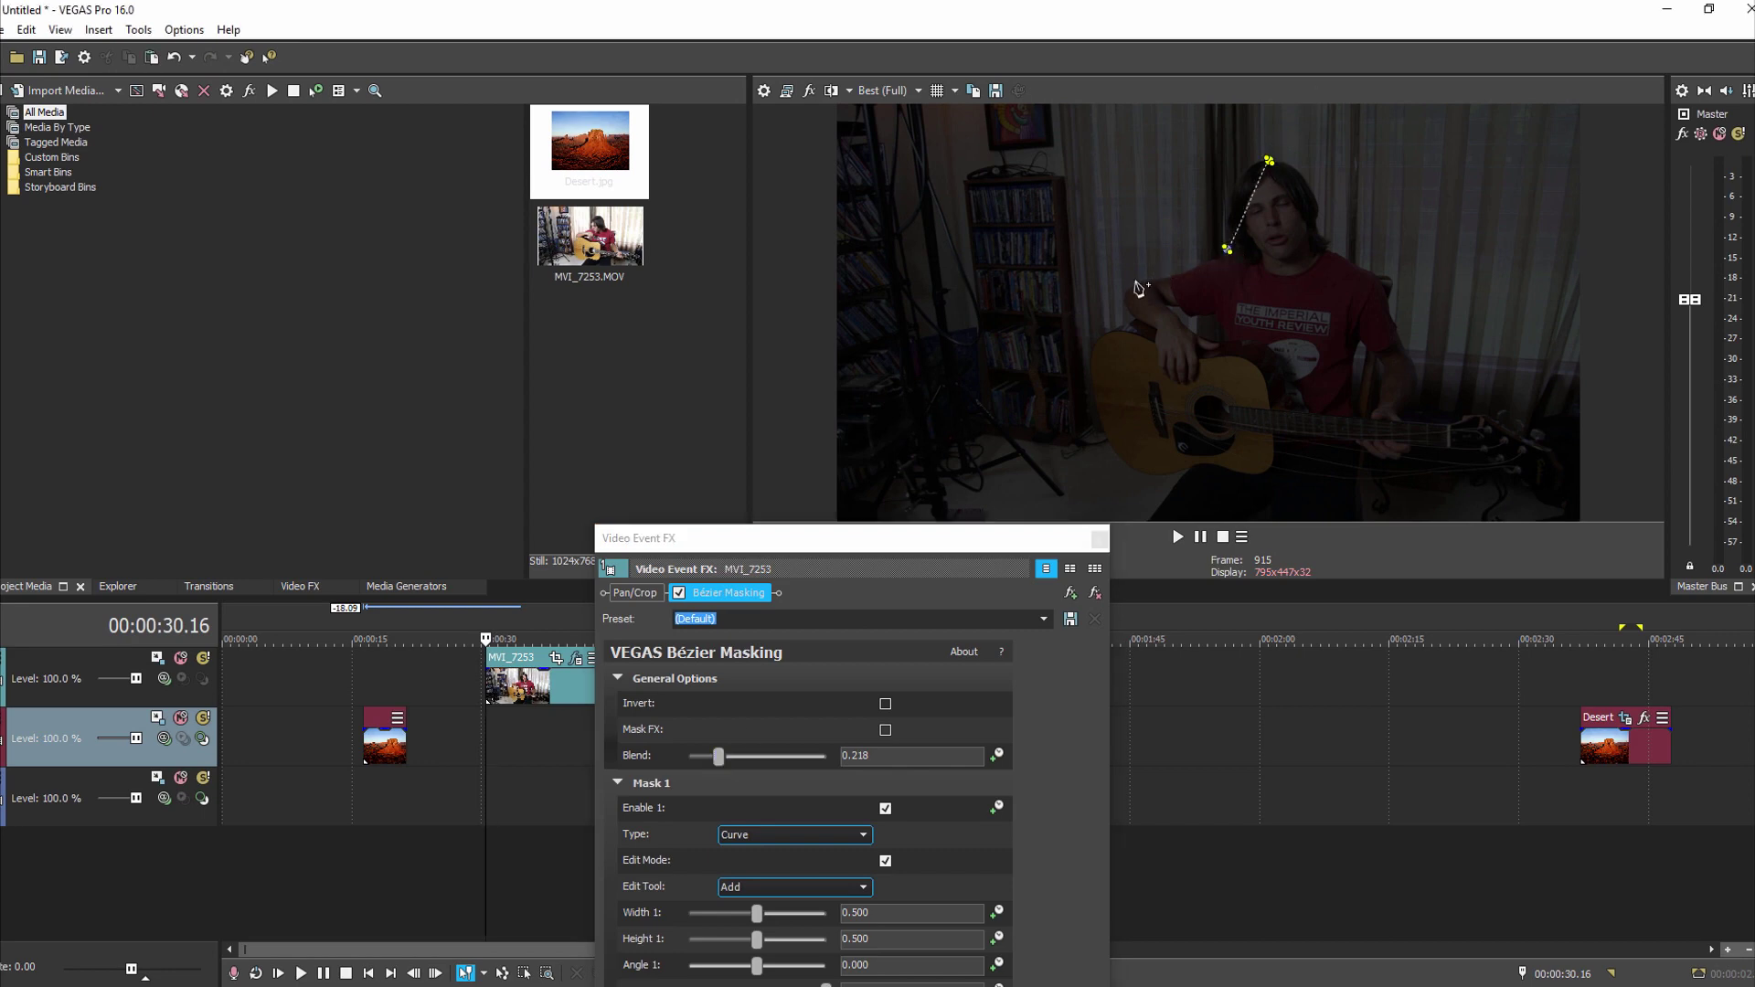
pyautogui.click(1127, 294)
pyautogui.click(1096, 423)
pyautogui.click(1196, 469)
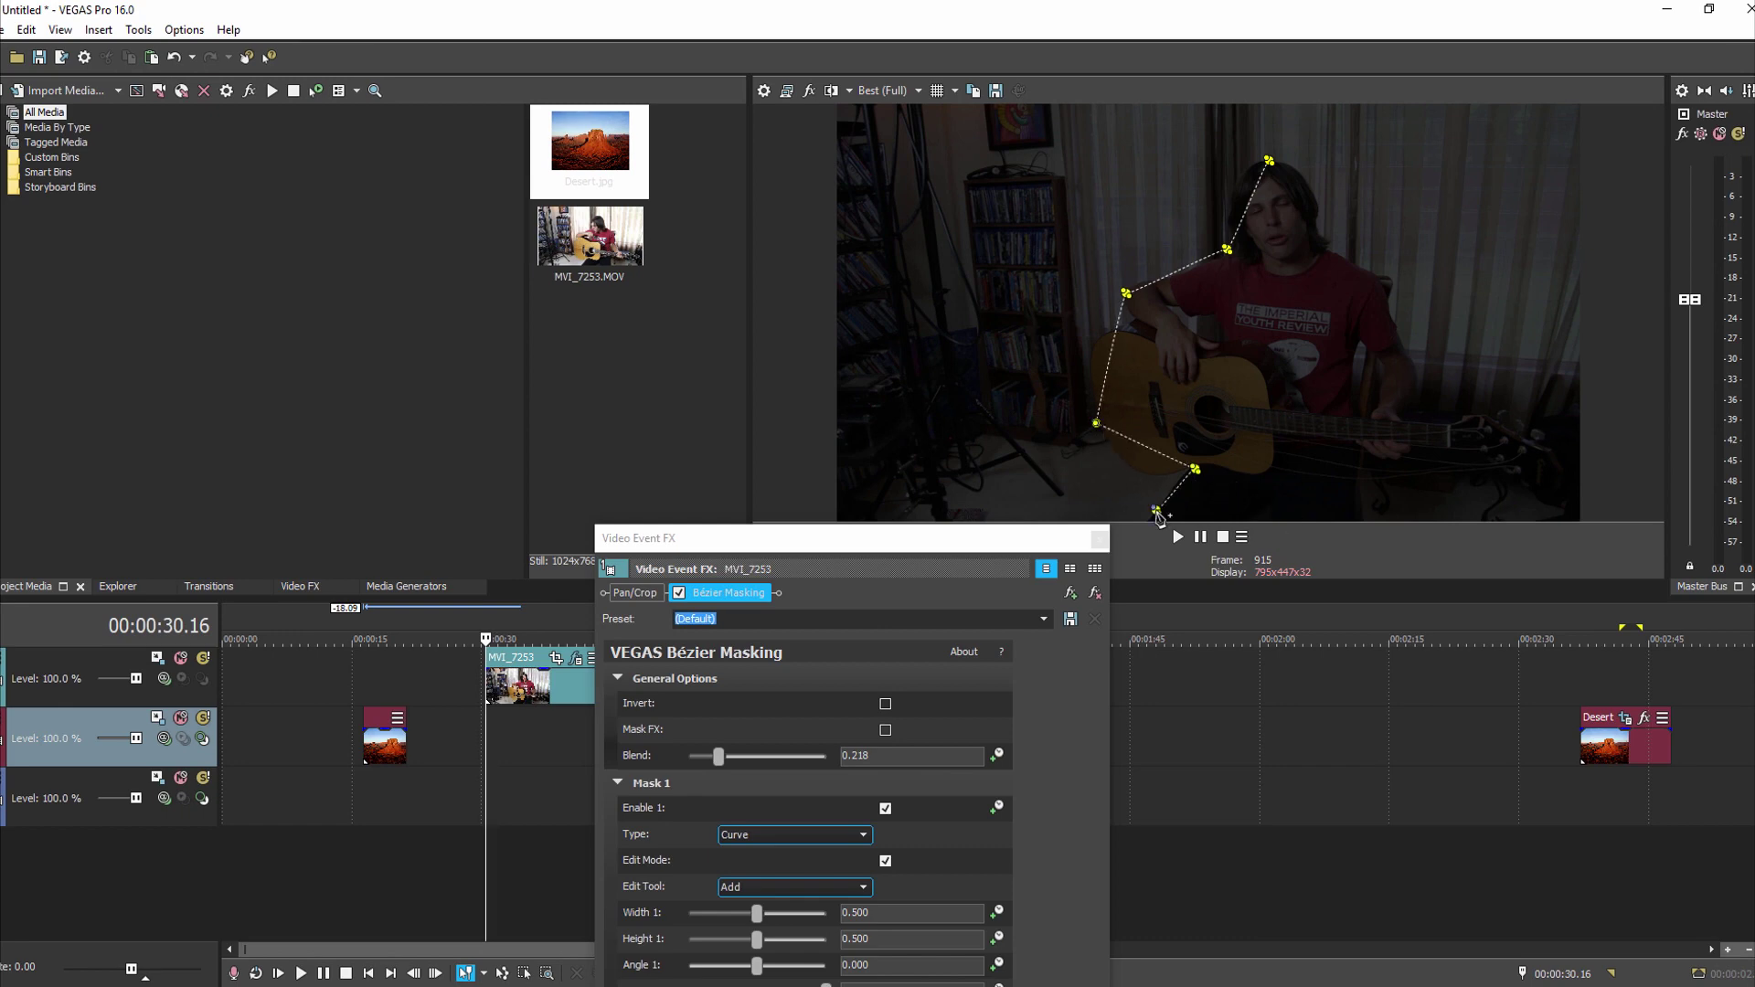
pyautogui.click(1366, 515)
pyautogui.click(1374, 456)
pyautogui.click(1534, 480)
pyautogui.click(1556, 429)
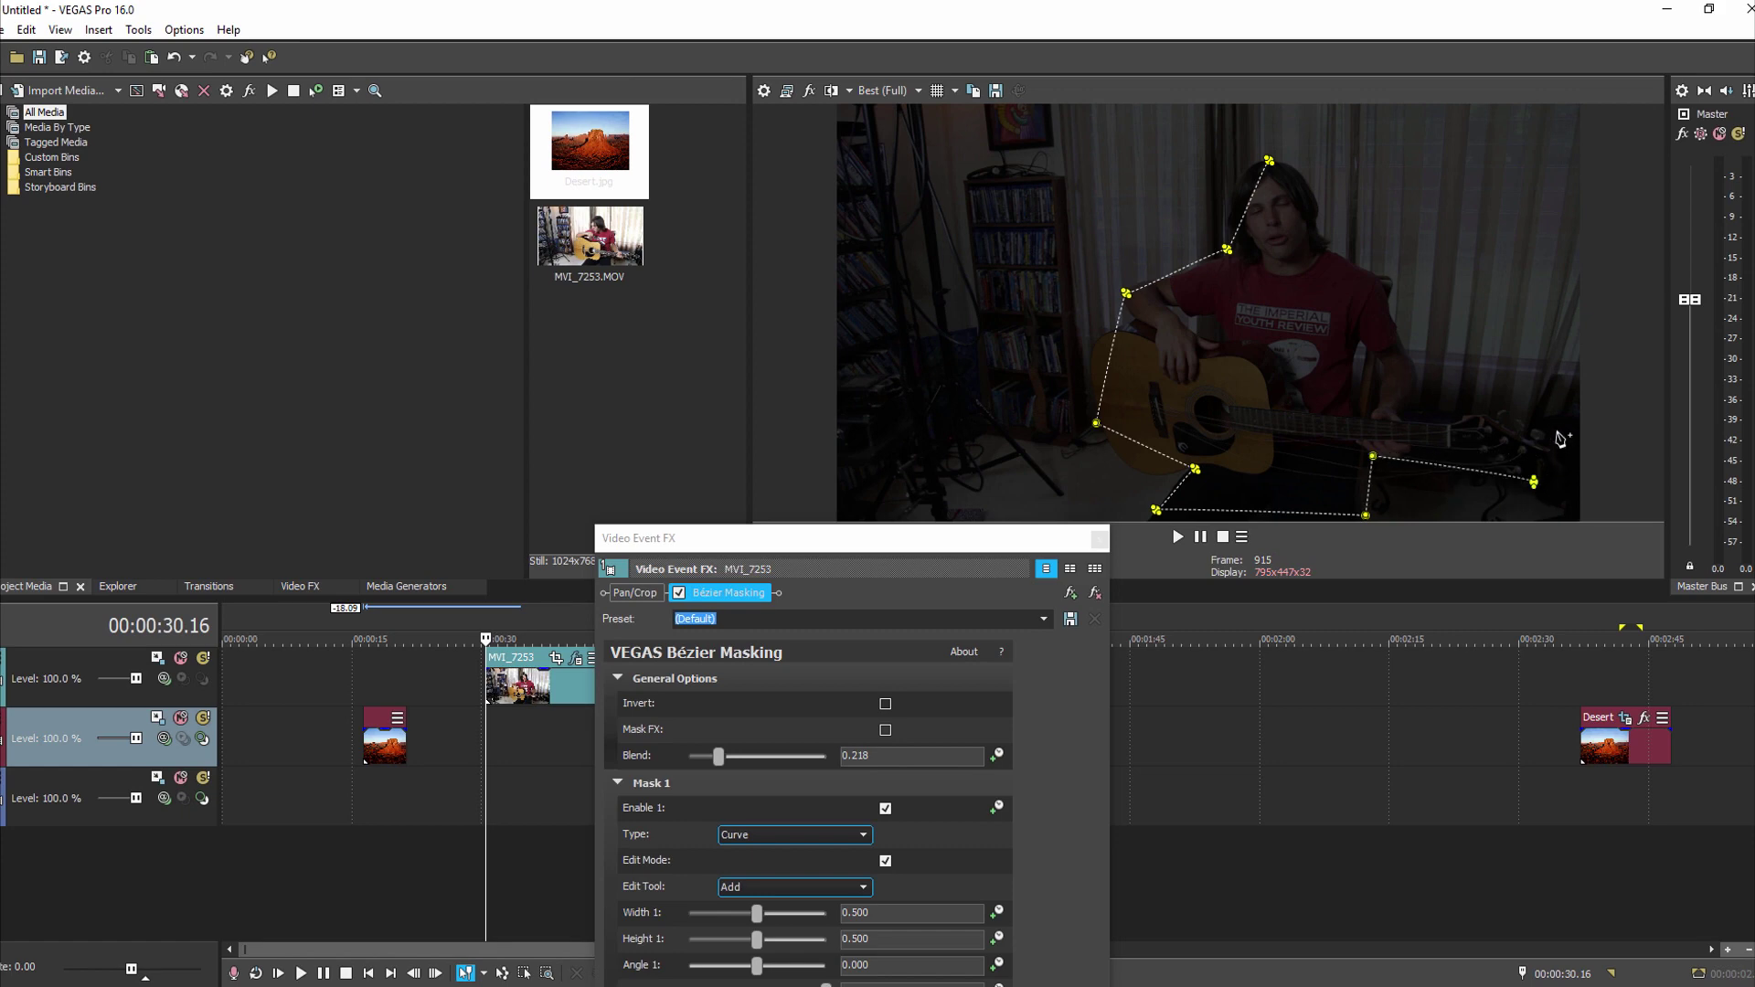
pyautogui.click(1413, 409)
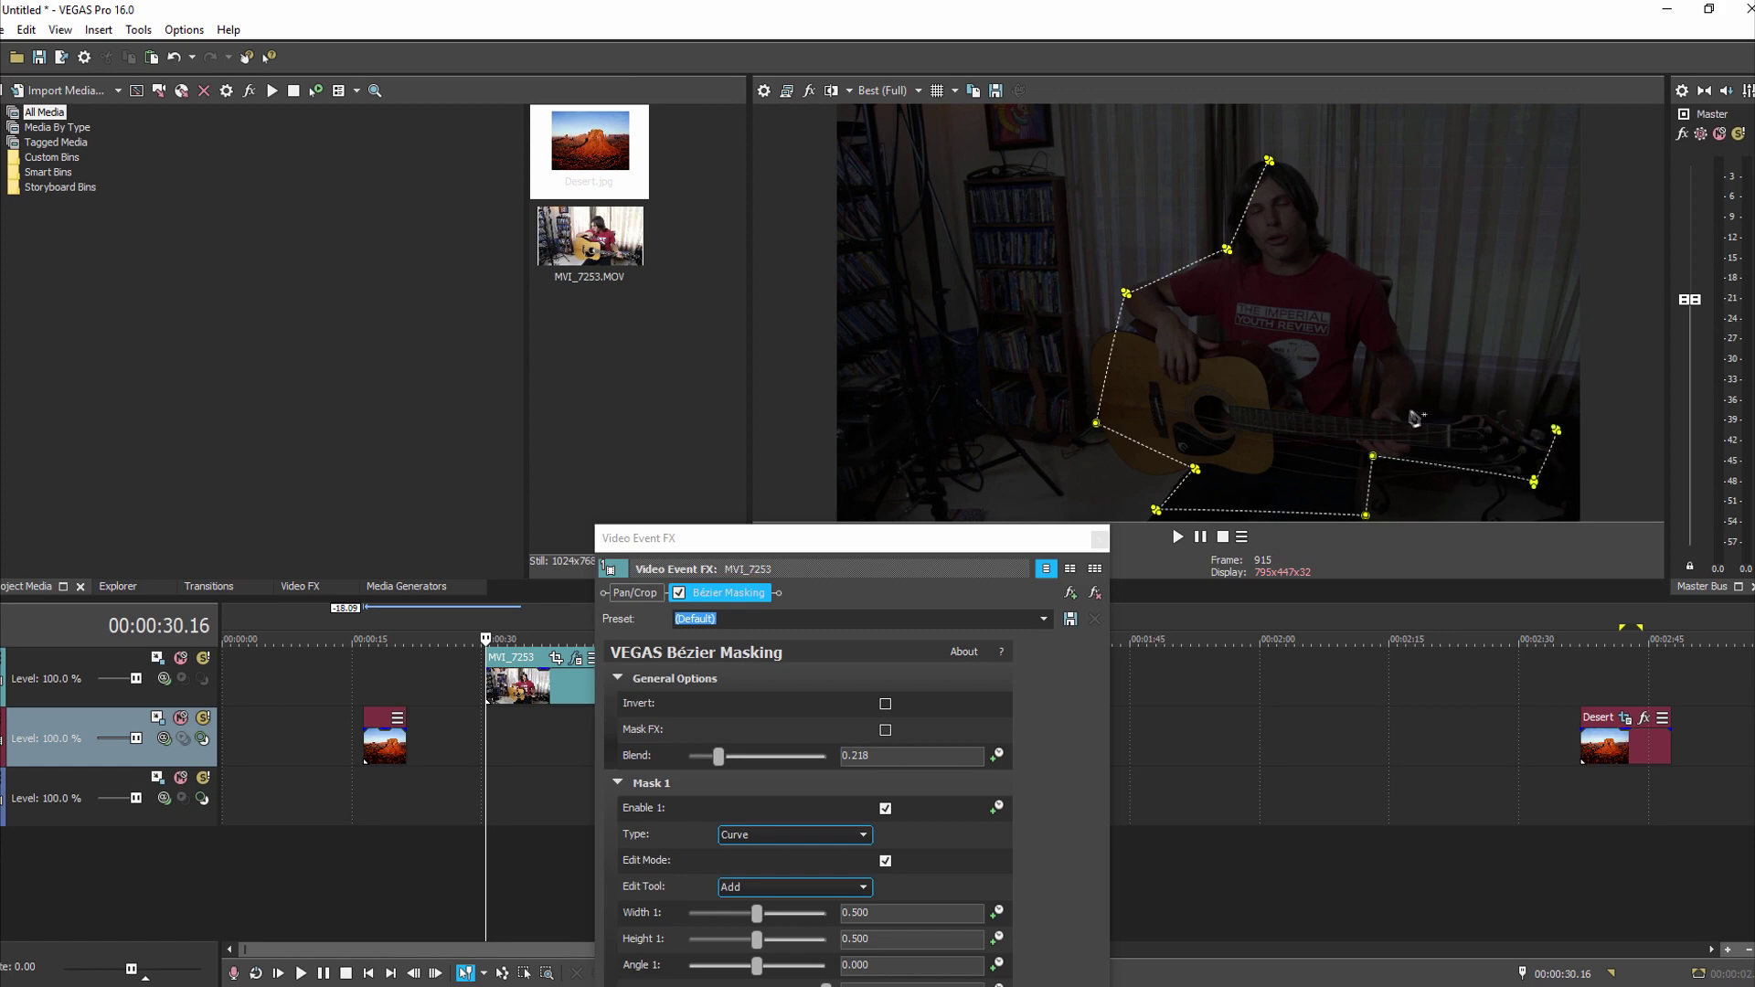
pyautogui.click(1422, 355)
pyautogui.click(1391, 275)
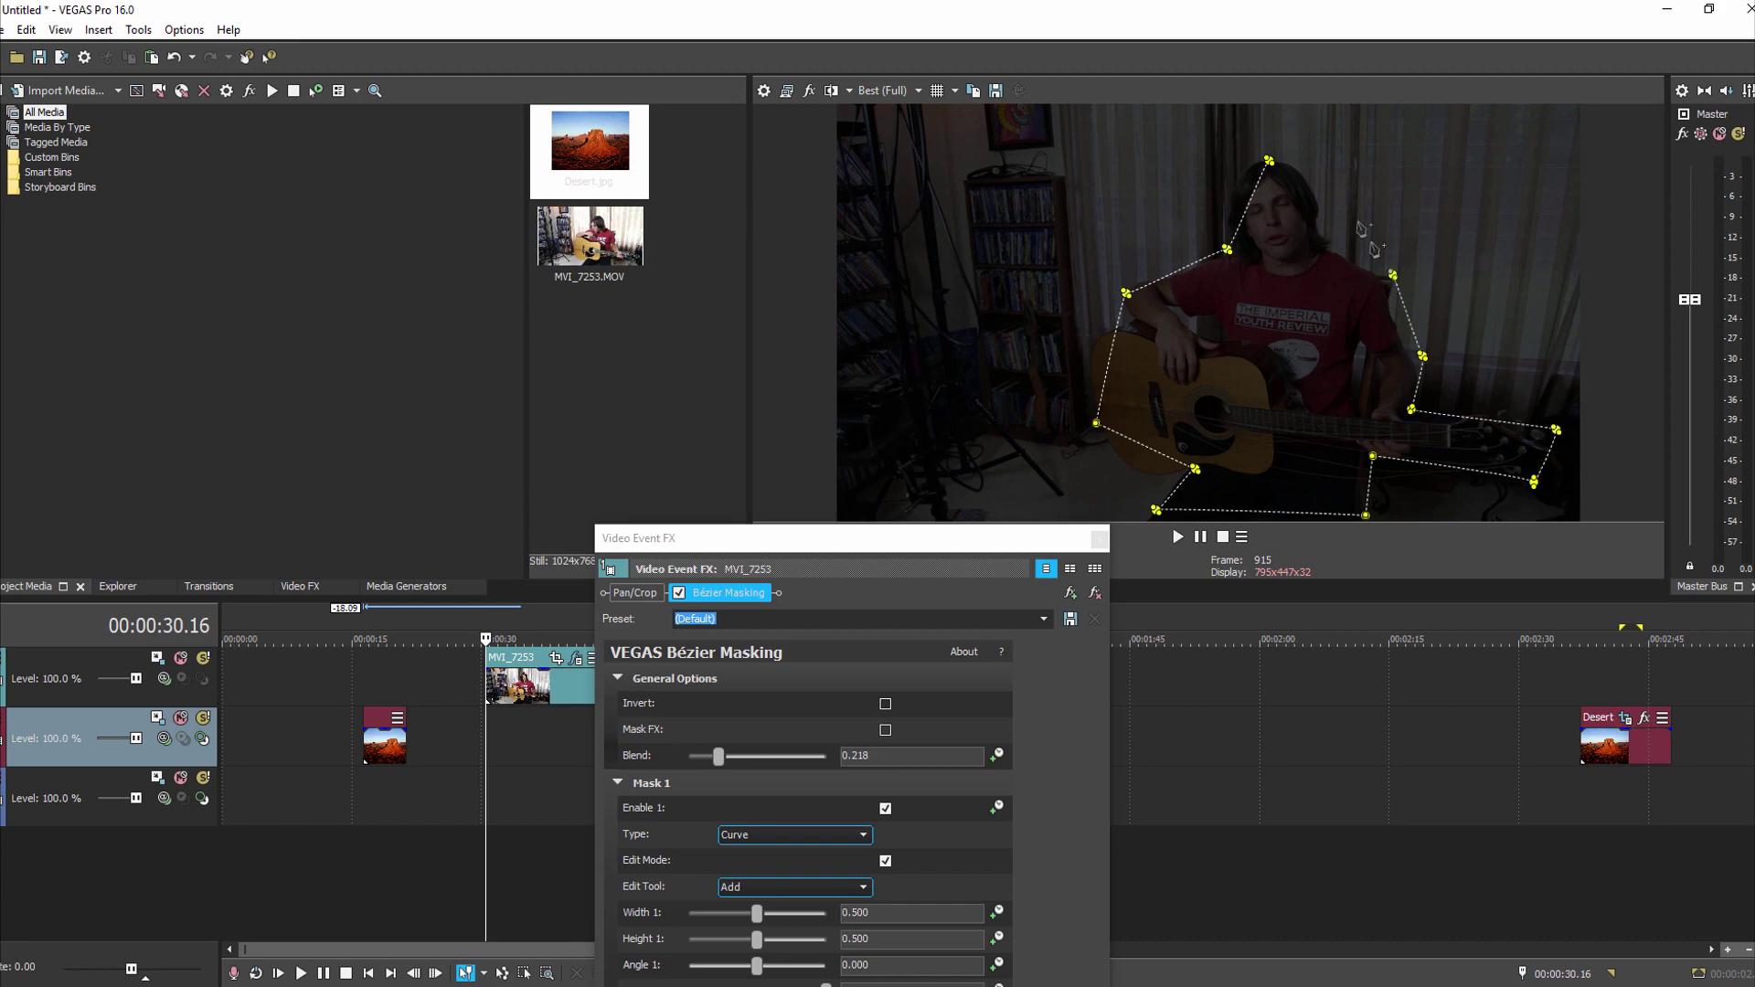
pyautogui.click(1269, 160)
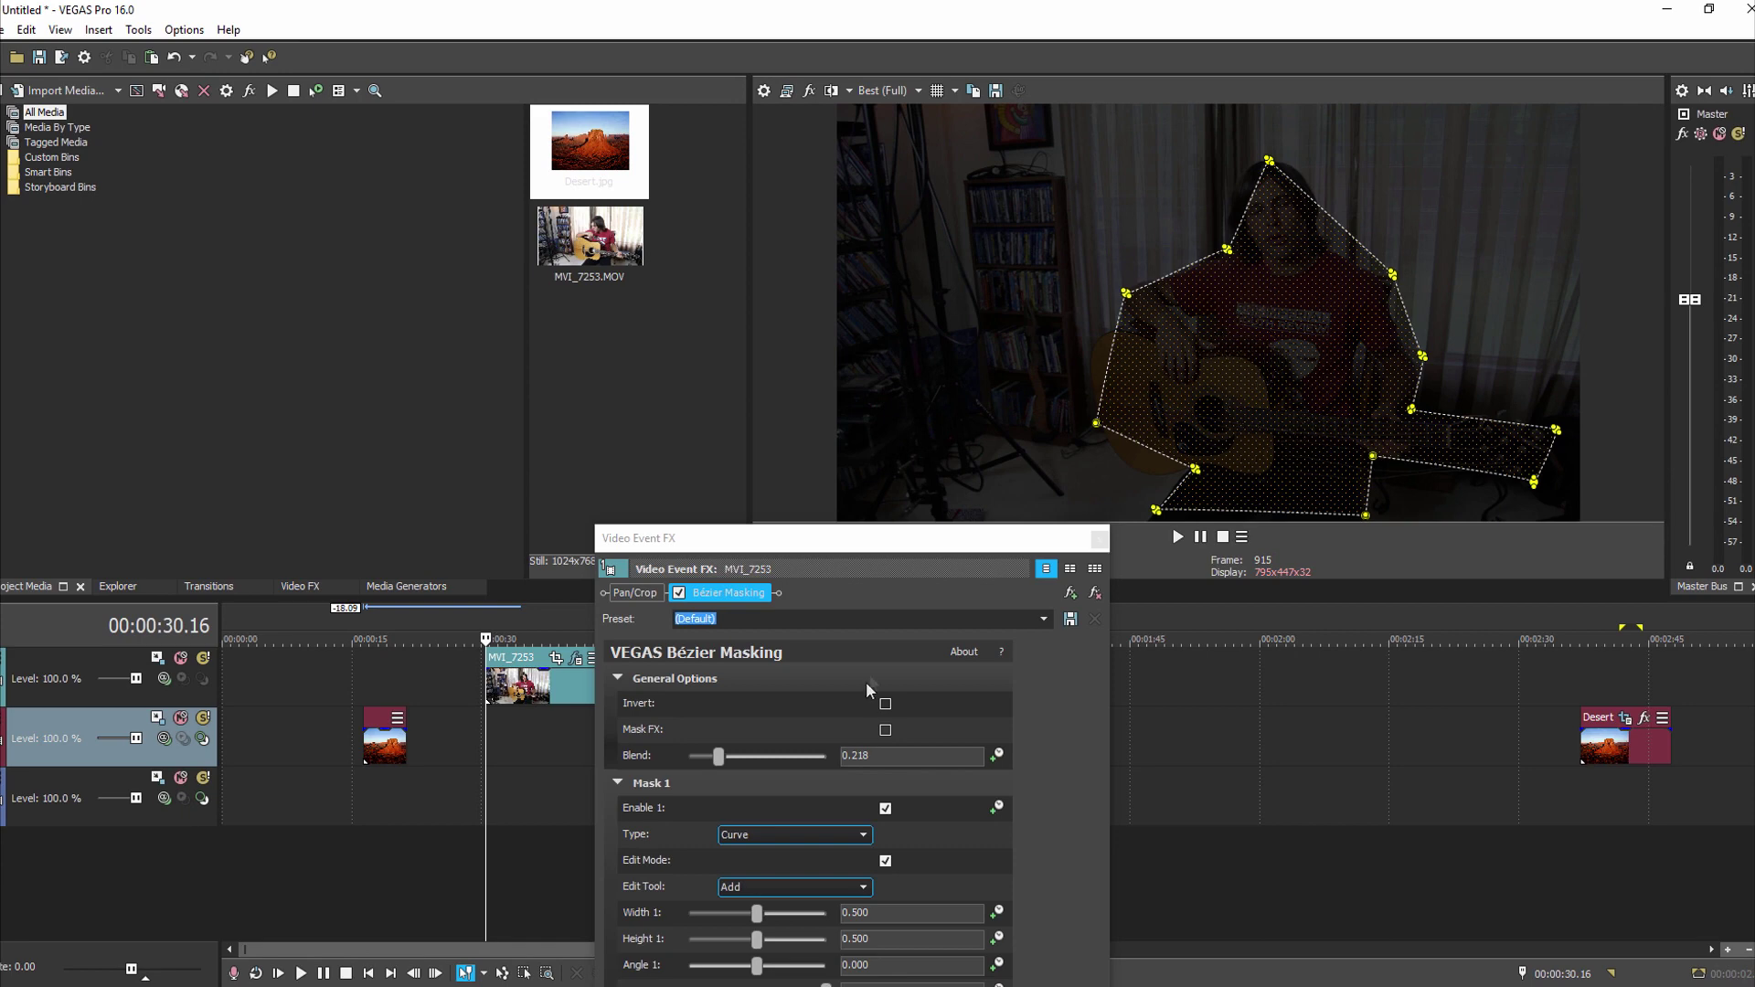
pyautogui.moveTo(726, 759); pyautogui.dragTo(783, 768)
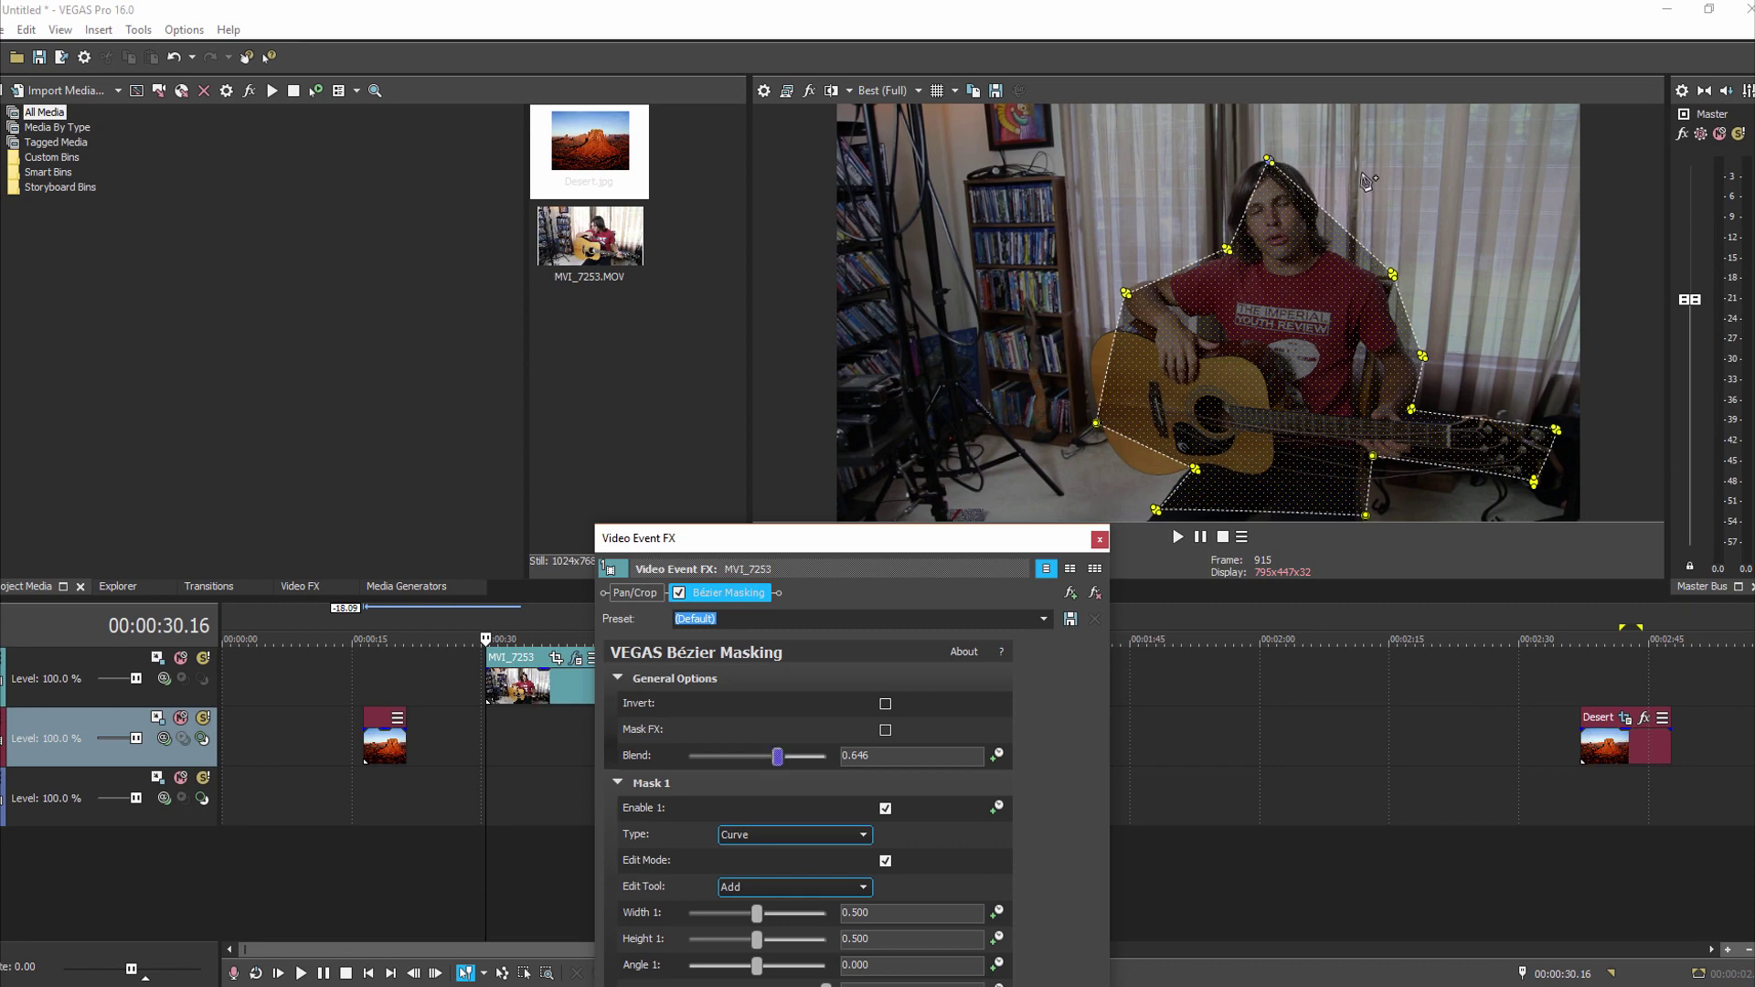
# Drag the top point's tangent handles to round the outline over the head, fine-tuning in Split mode.
pyautogui.click(1271, 163)
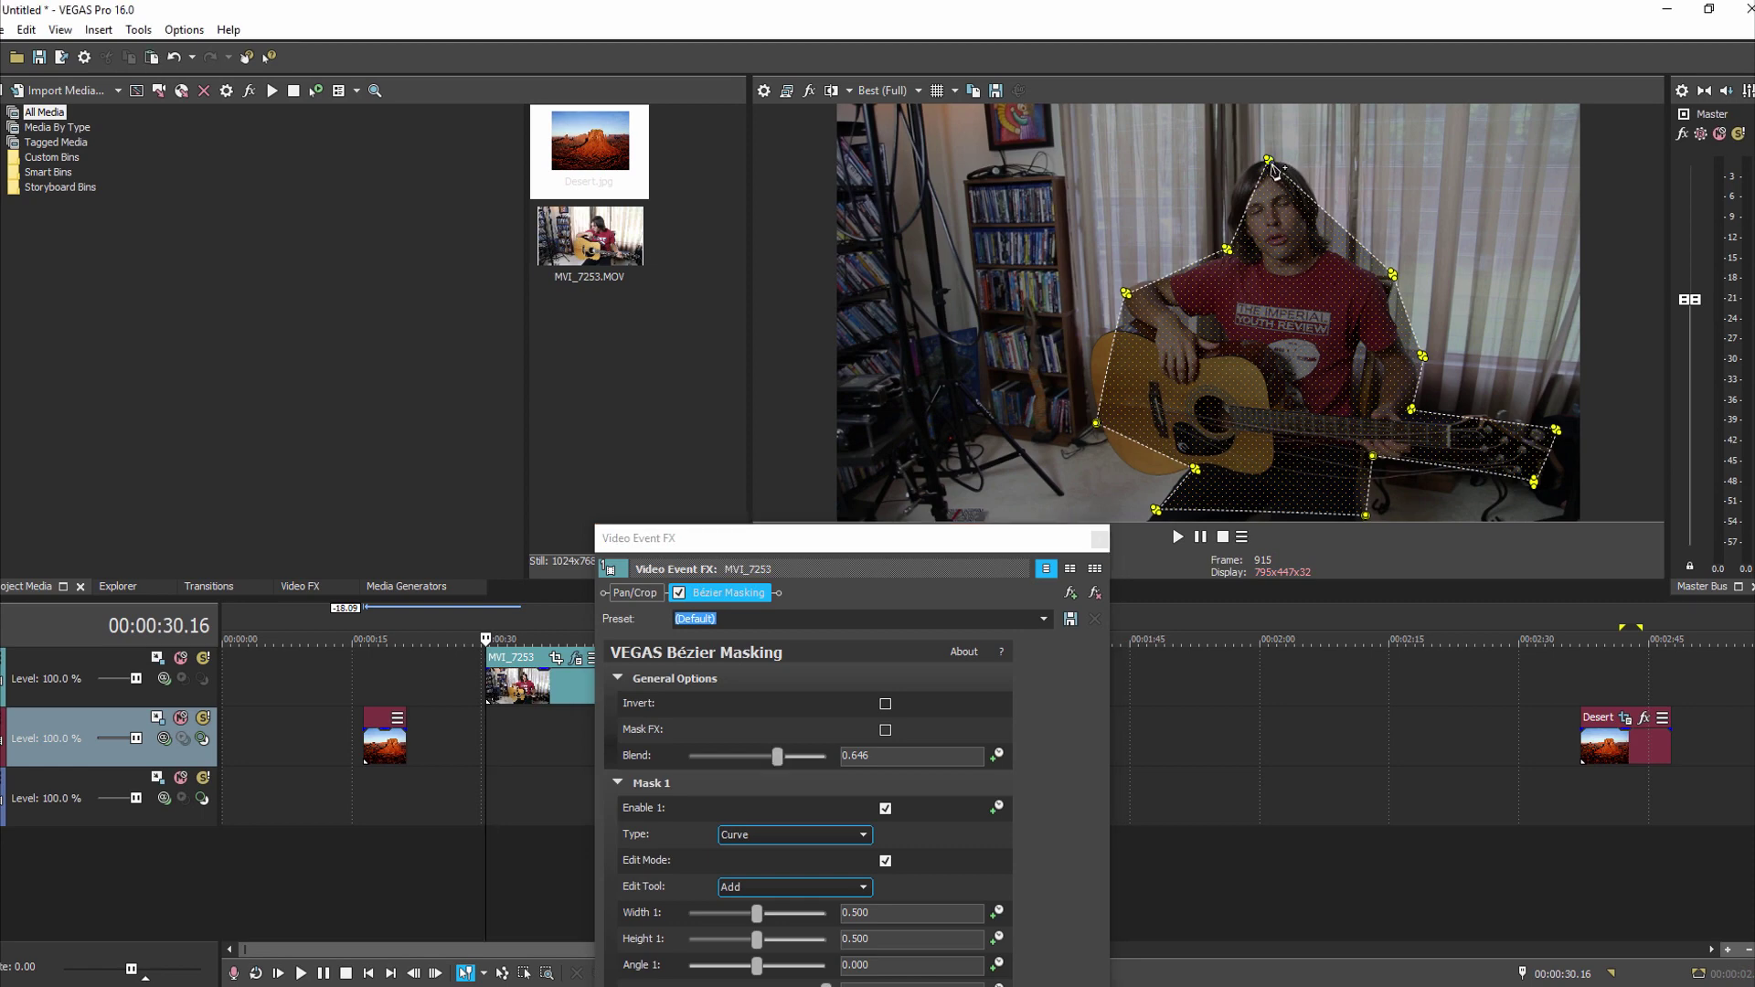
pyautogui.click(1270, 162)
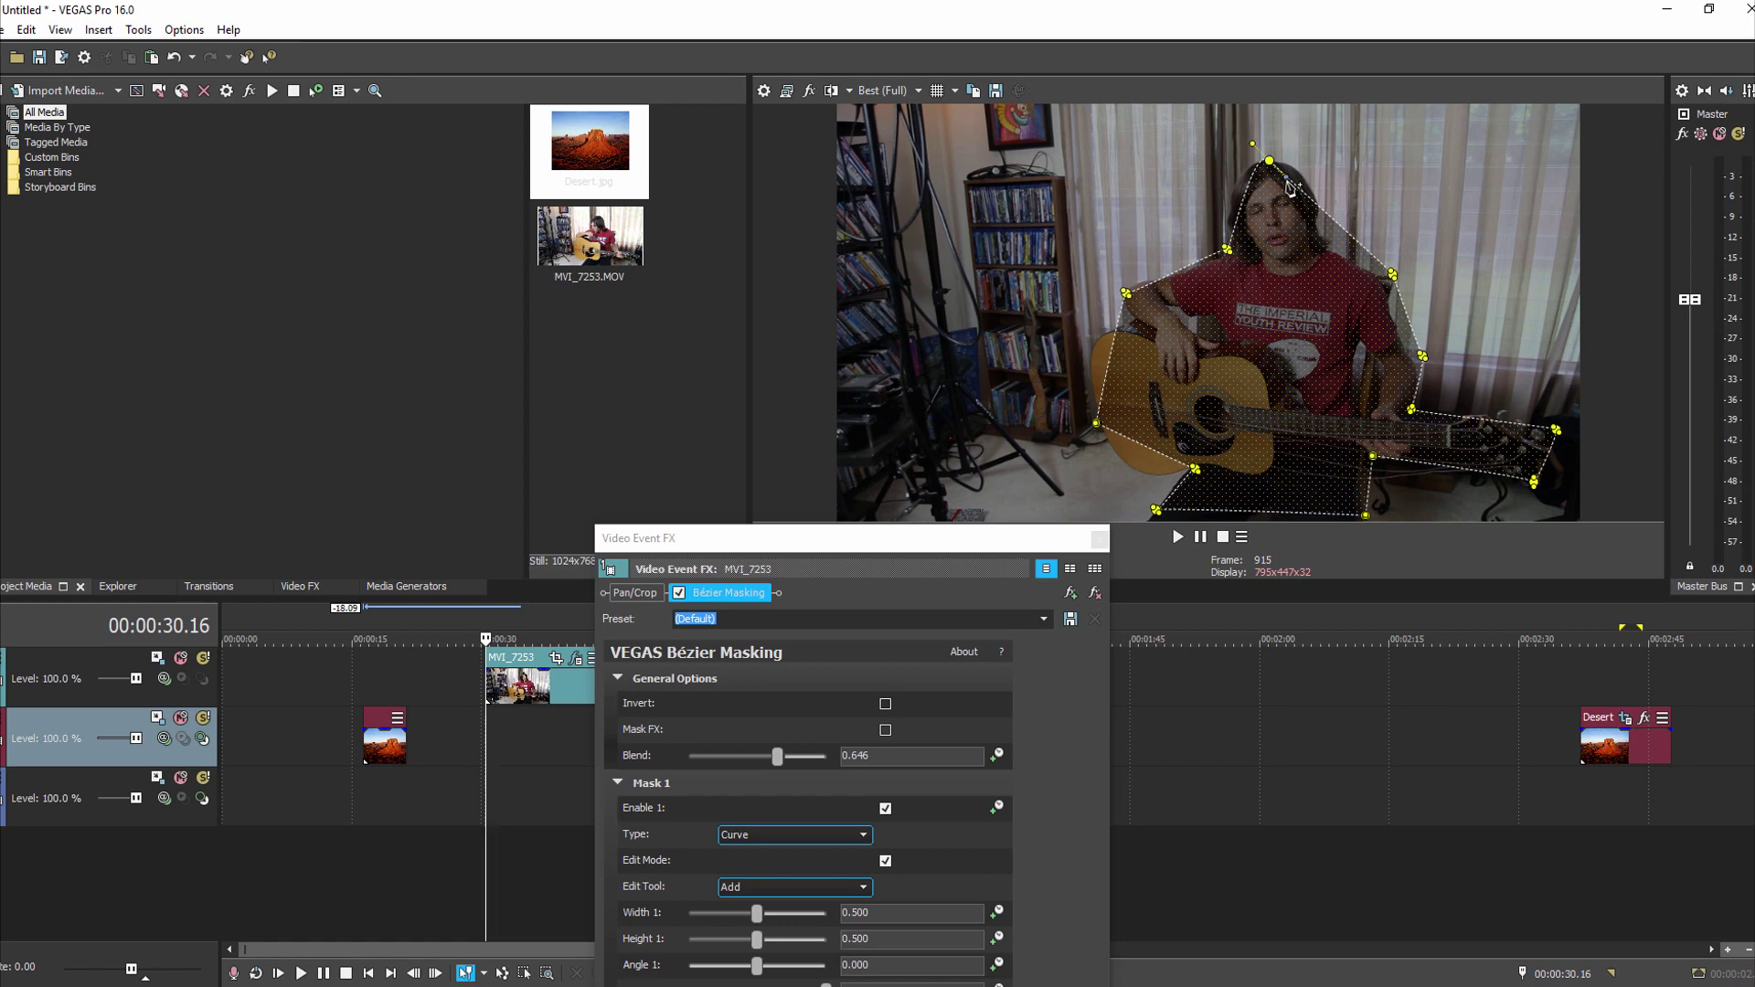
pyautogui.moveTo(1291, 187); pyautogui.dragTo(1305, 162)
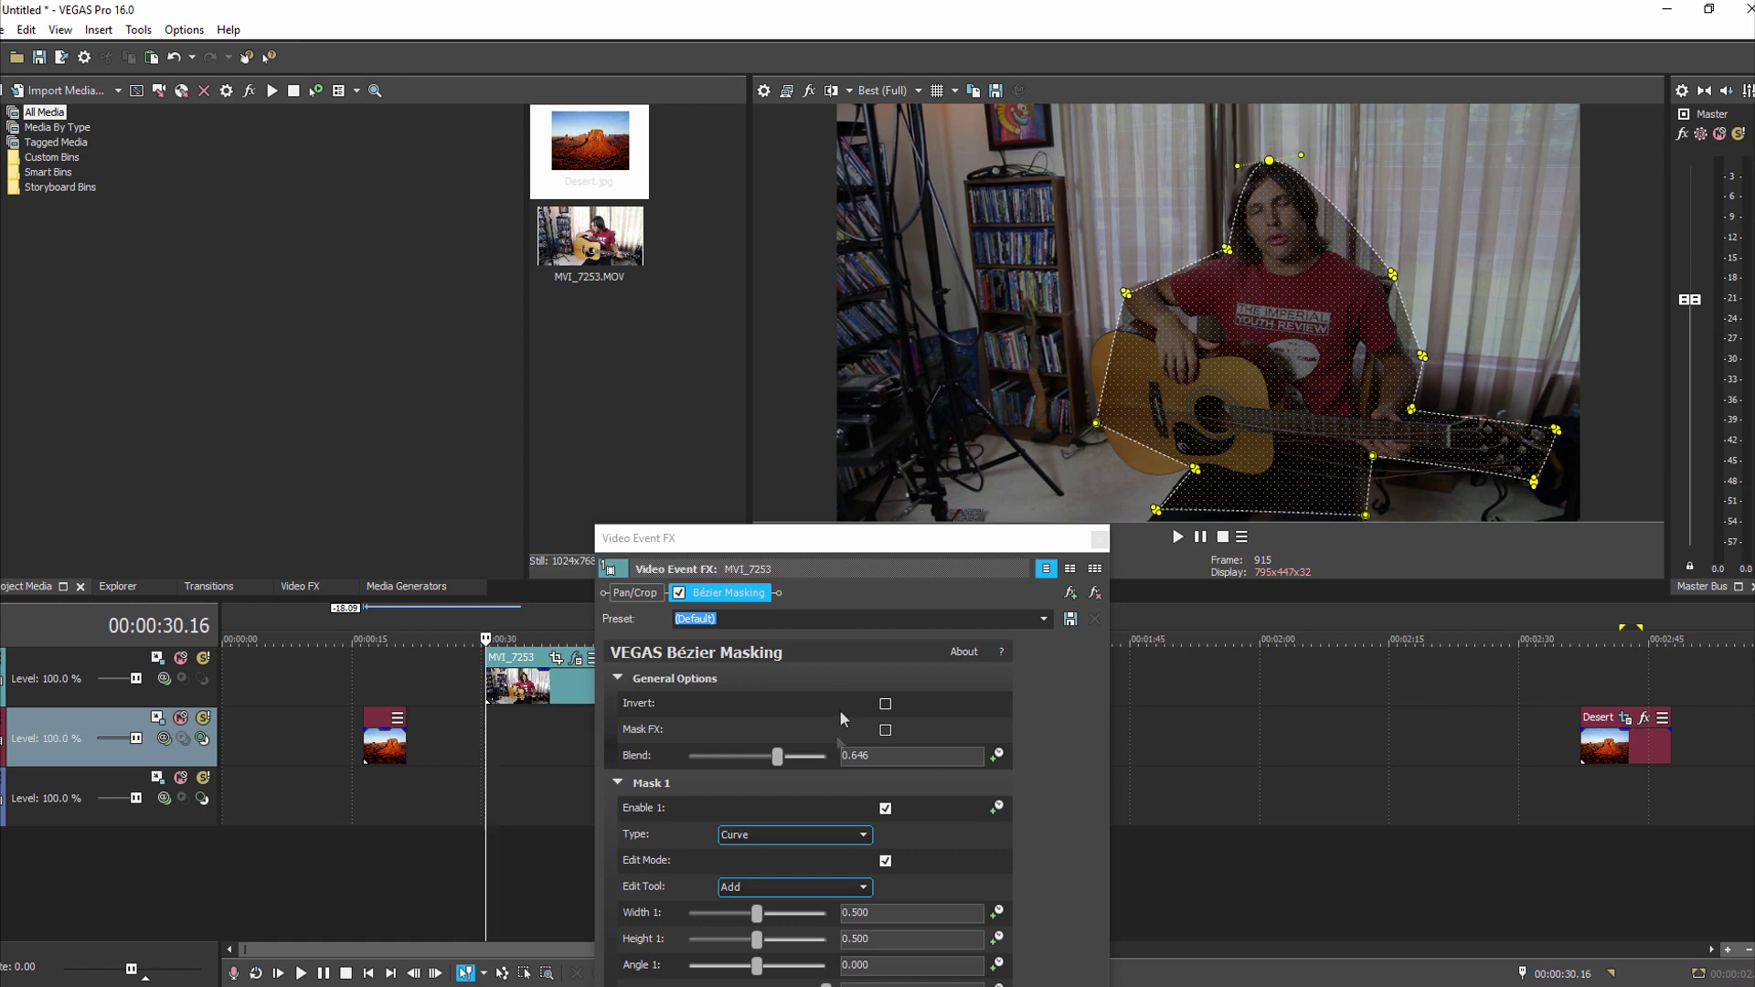
pyautogui.click(859, 887)
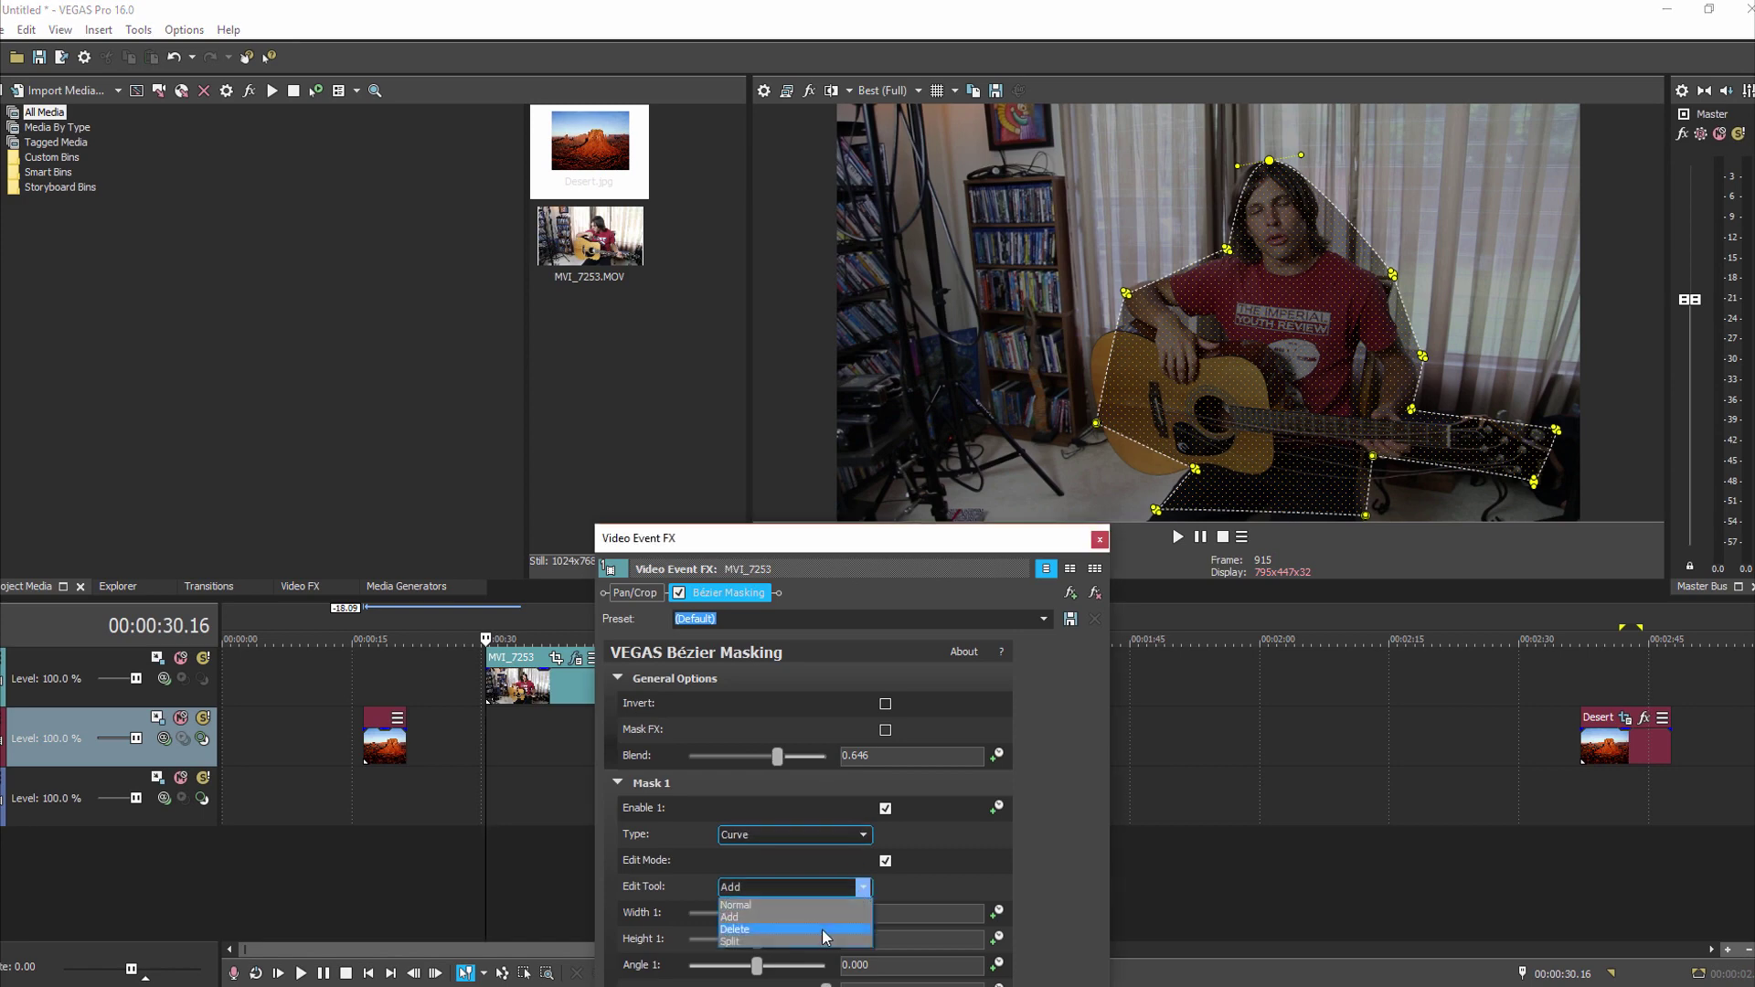
pyautogui.click(795, 942)
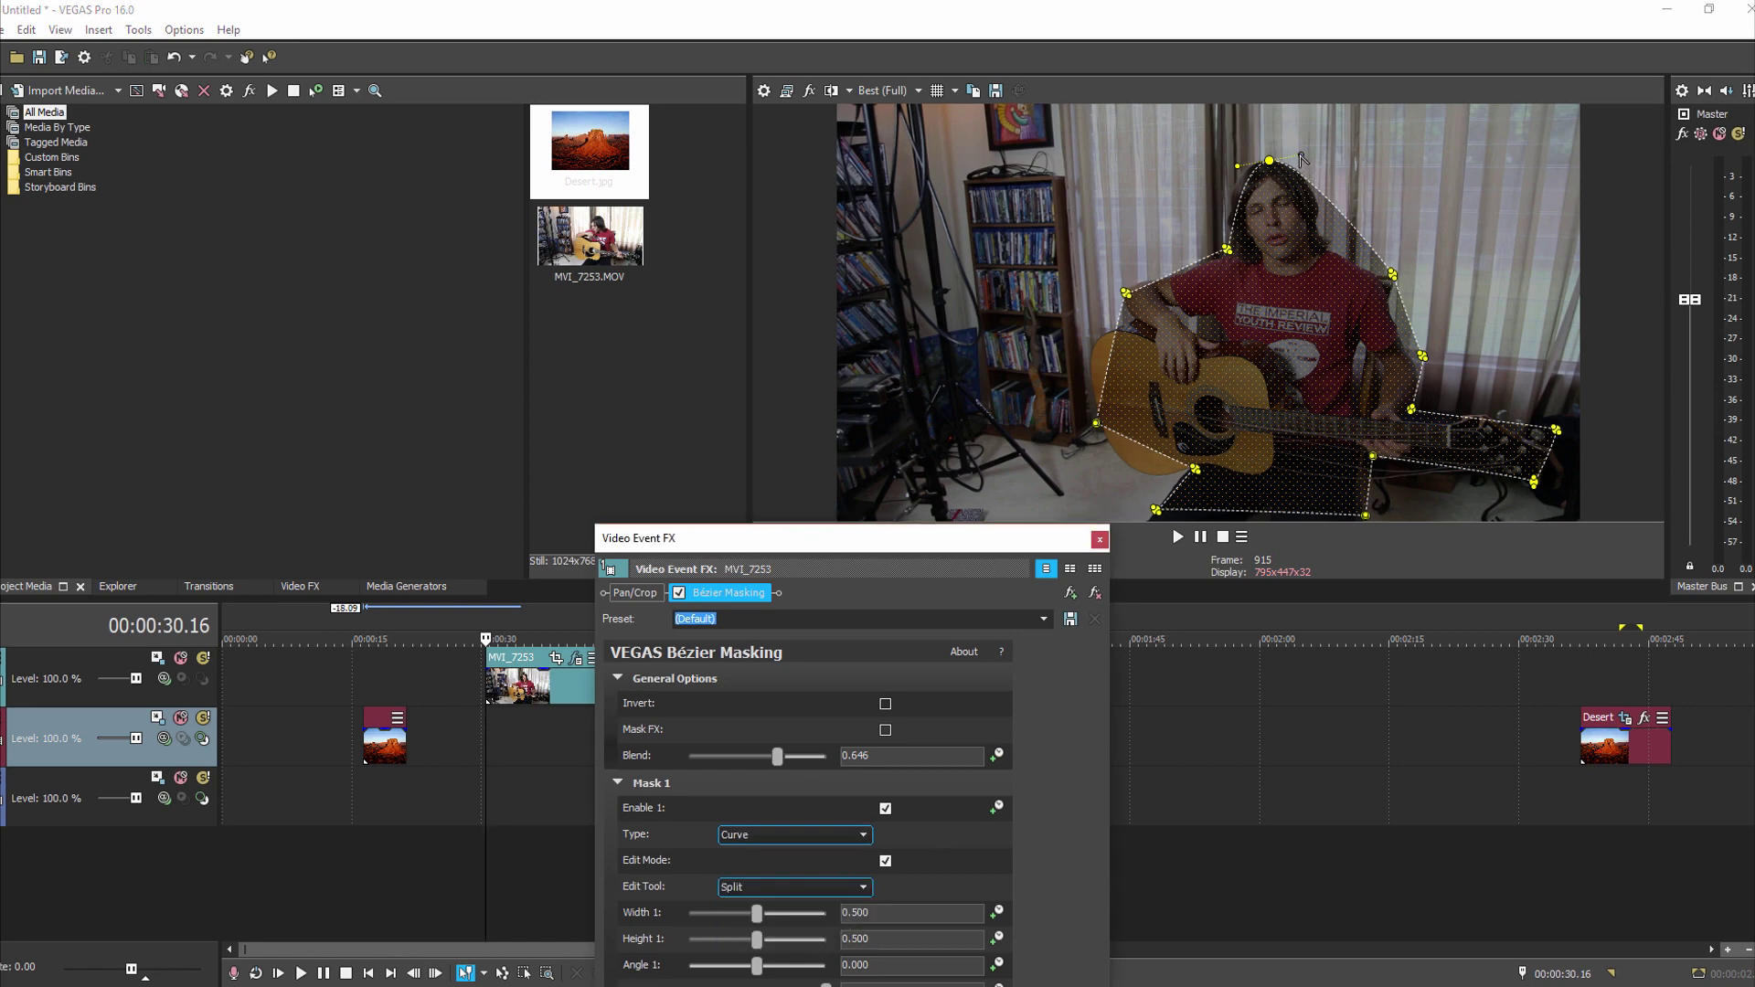
pyautogui.click(1269, 160)
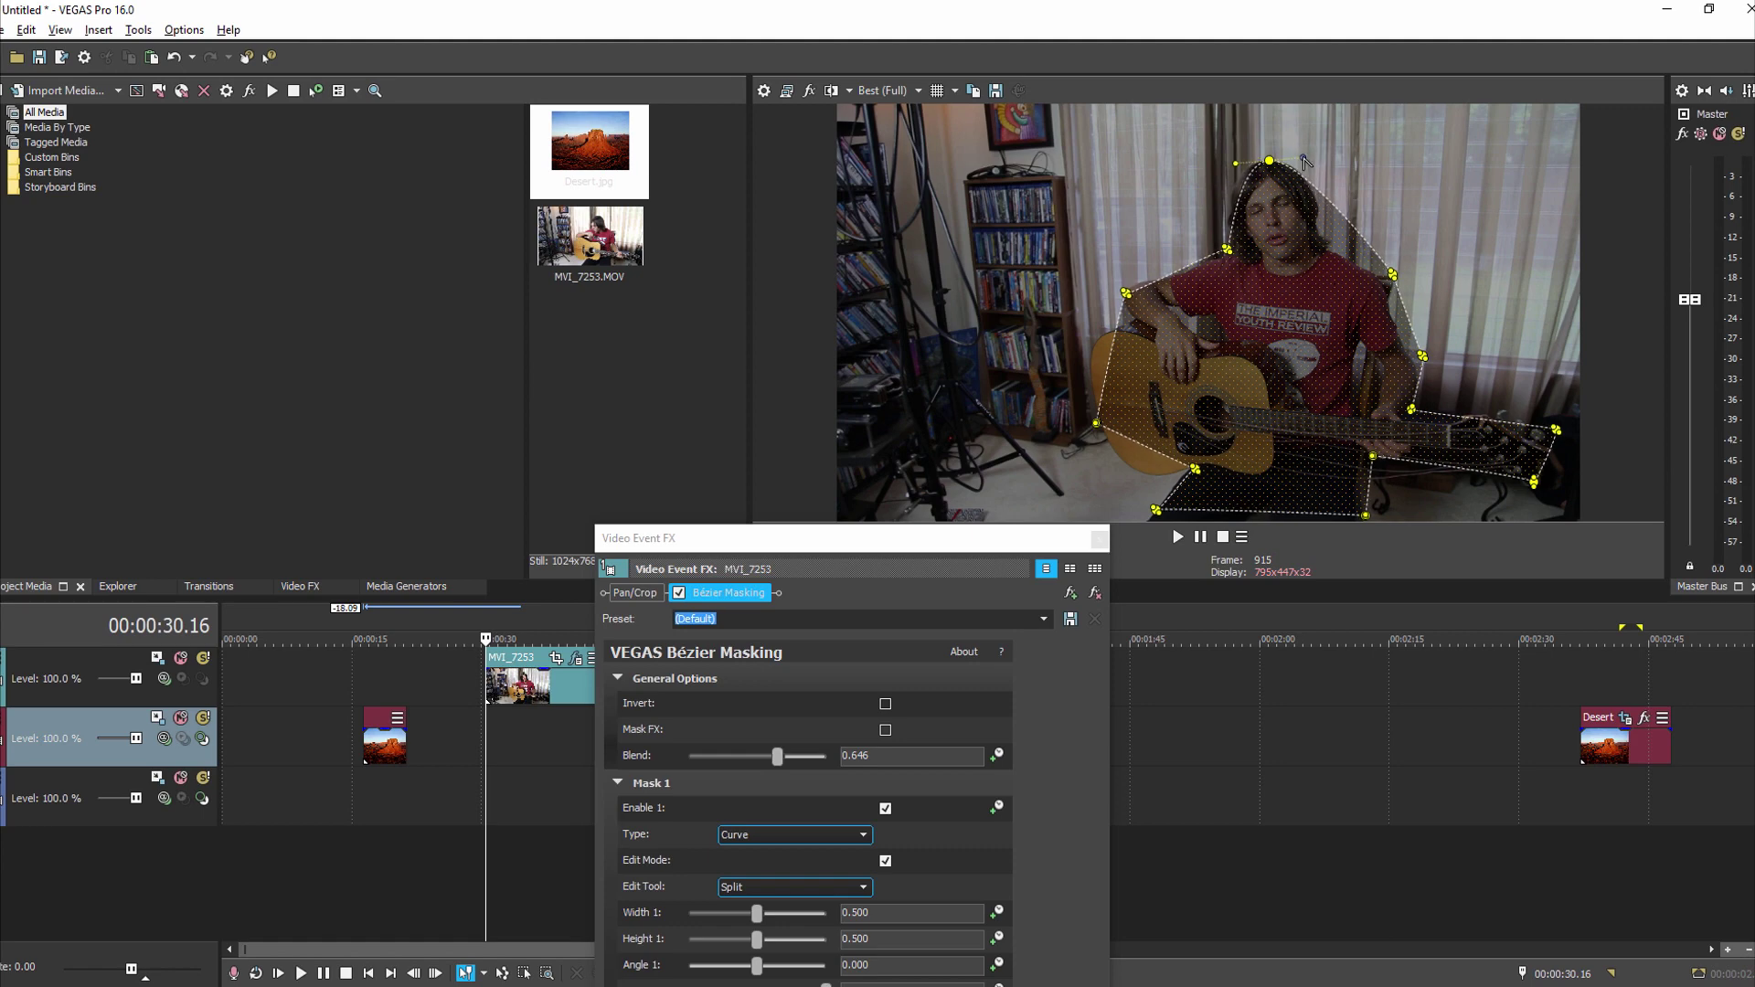
pyautogui.moveTo(1234, 166); pyautogui.dragTo(1224, 160)
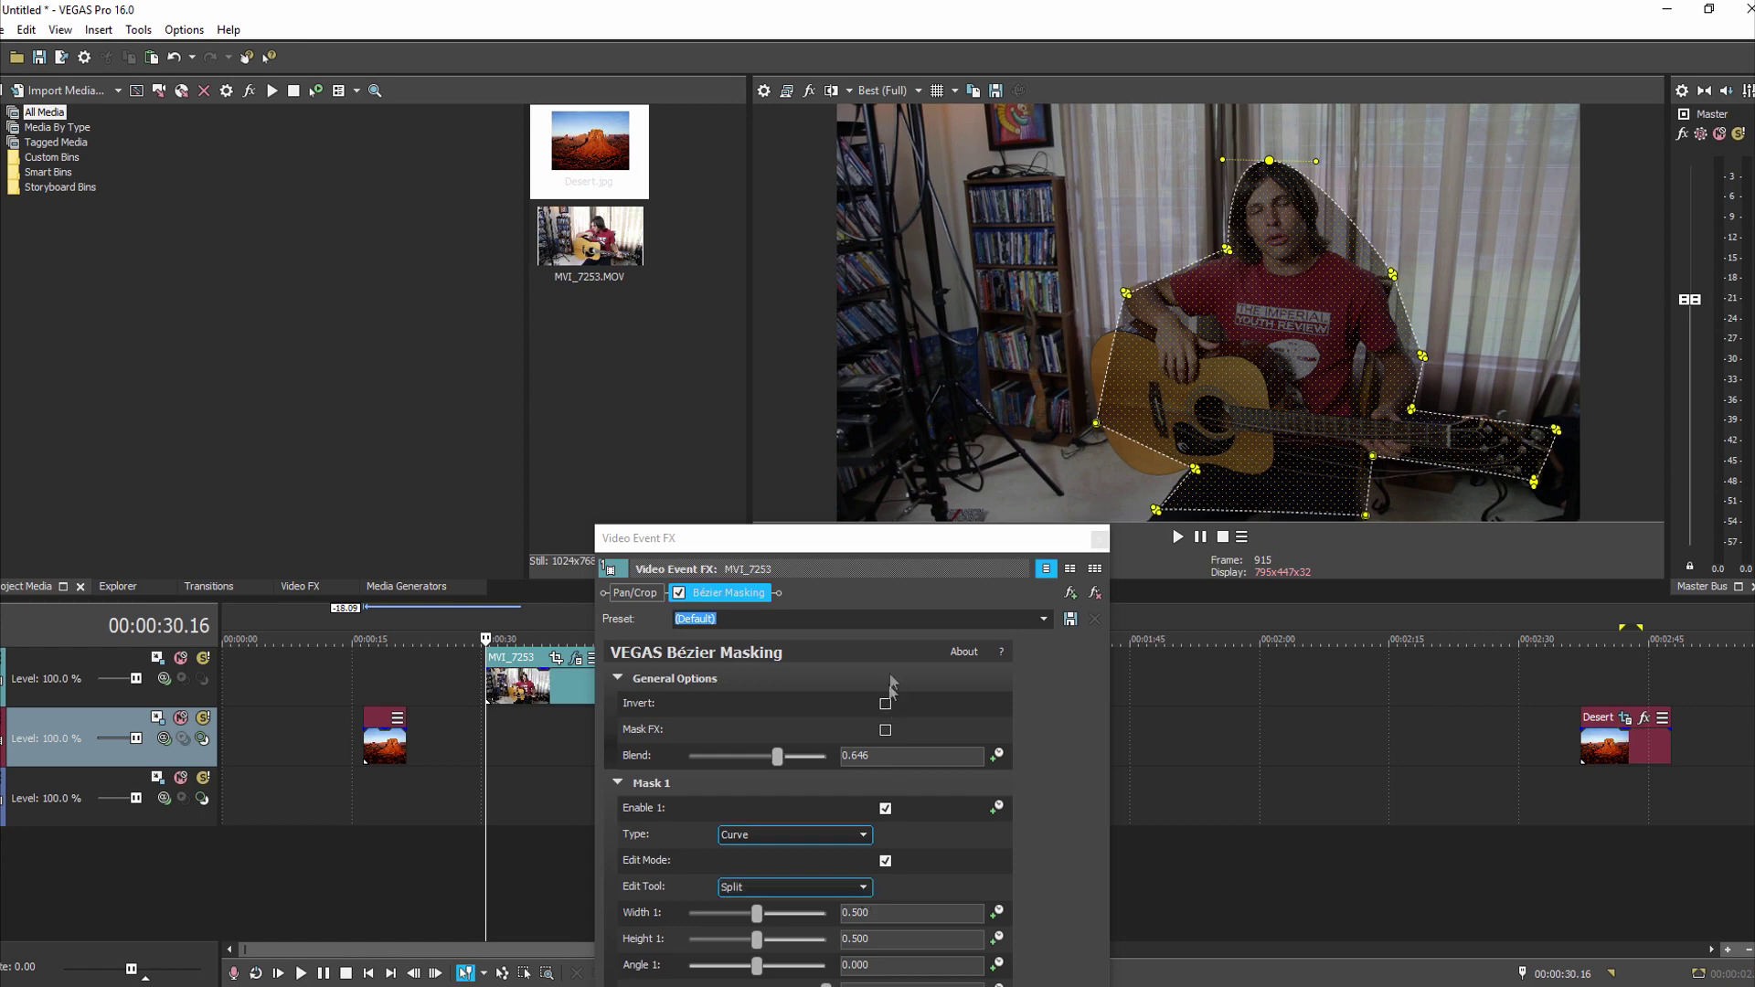
# In Normal edit mode, curve the mask edges along the guitarist's left side and lower guitar.
pyautogui.click(861, 888)
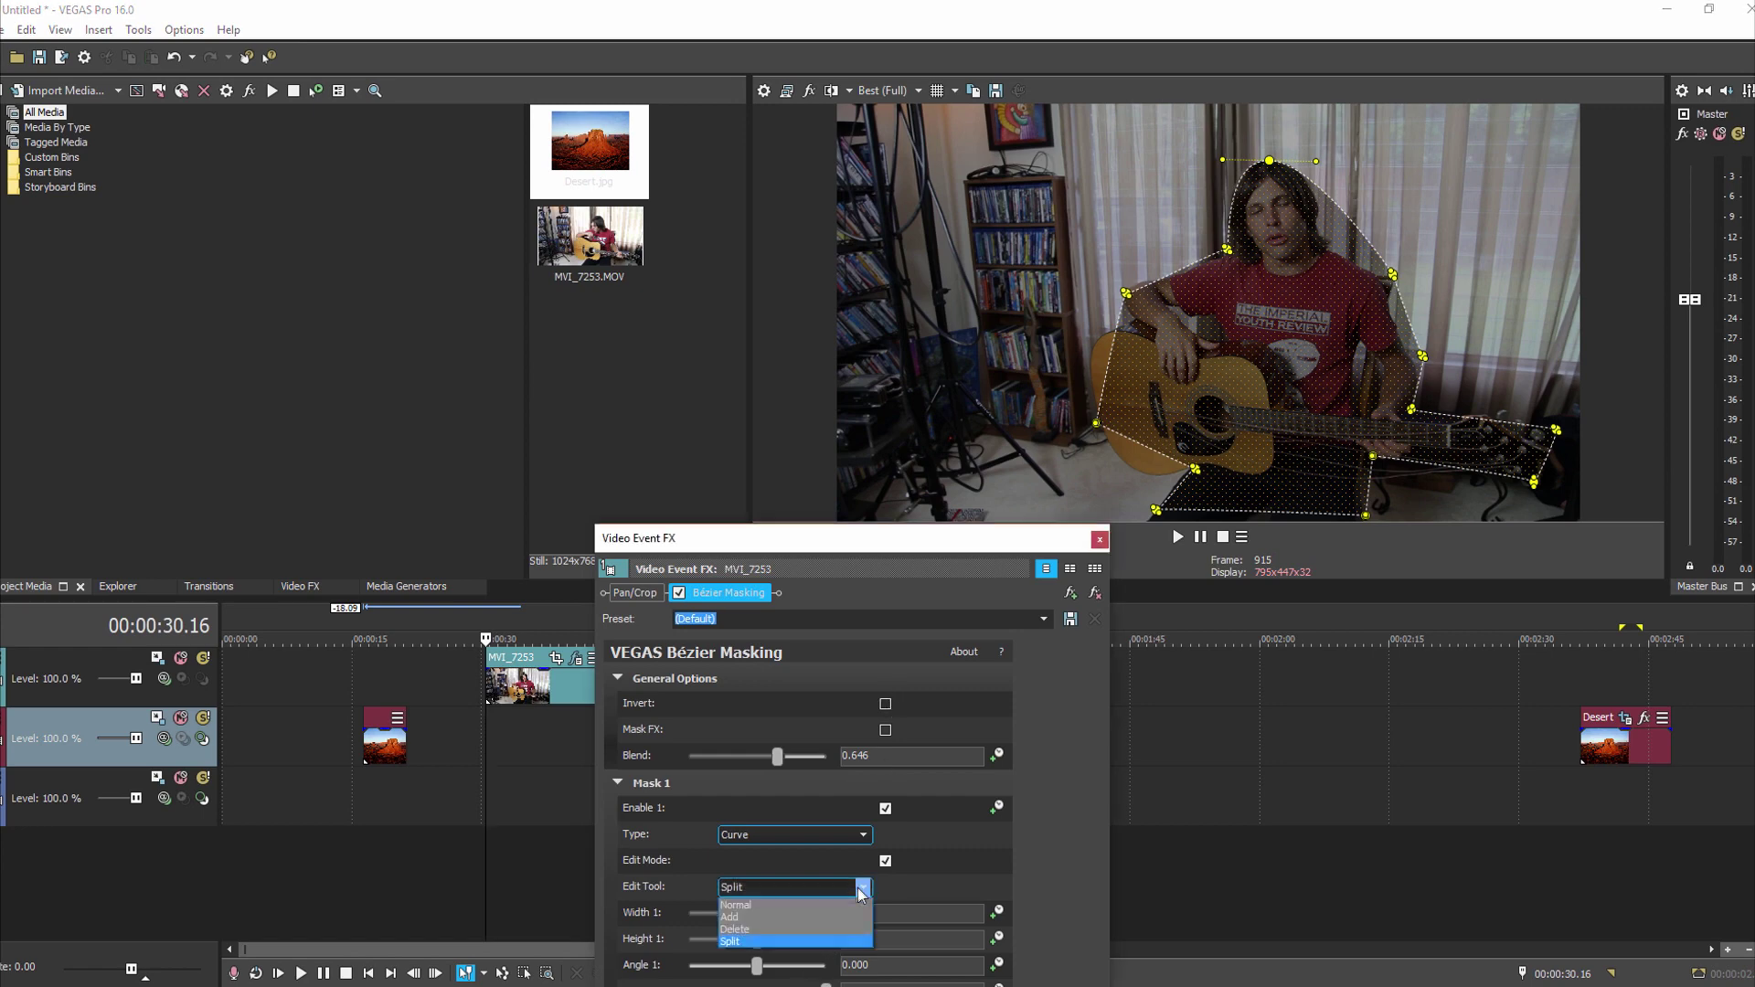
pyautogui.click(804, 905)
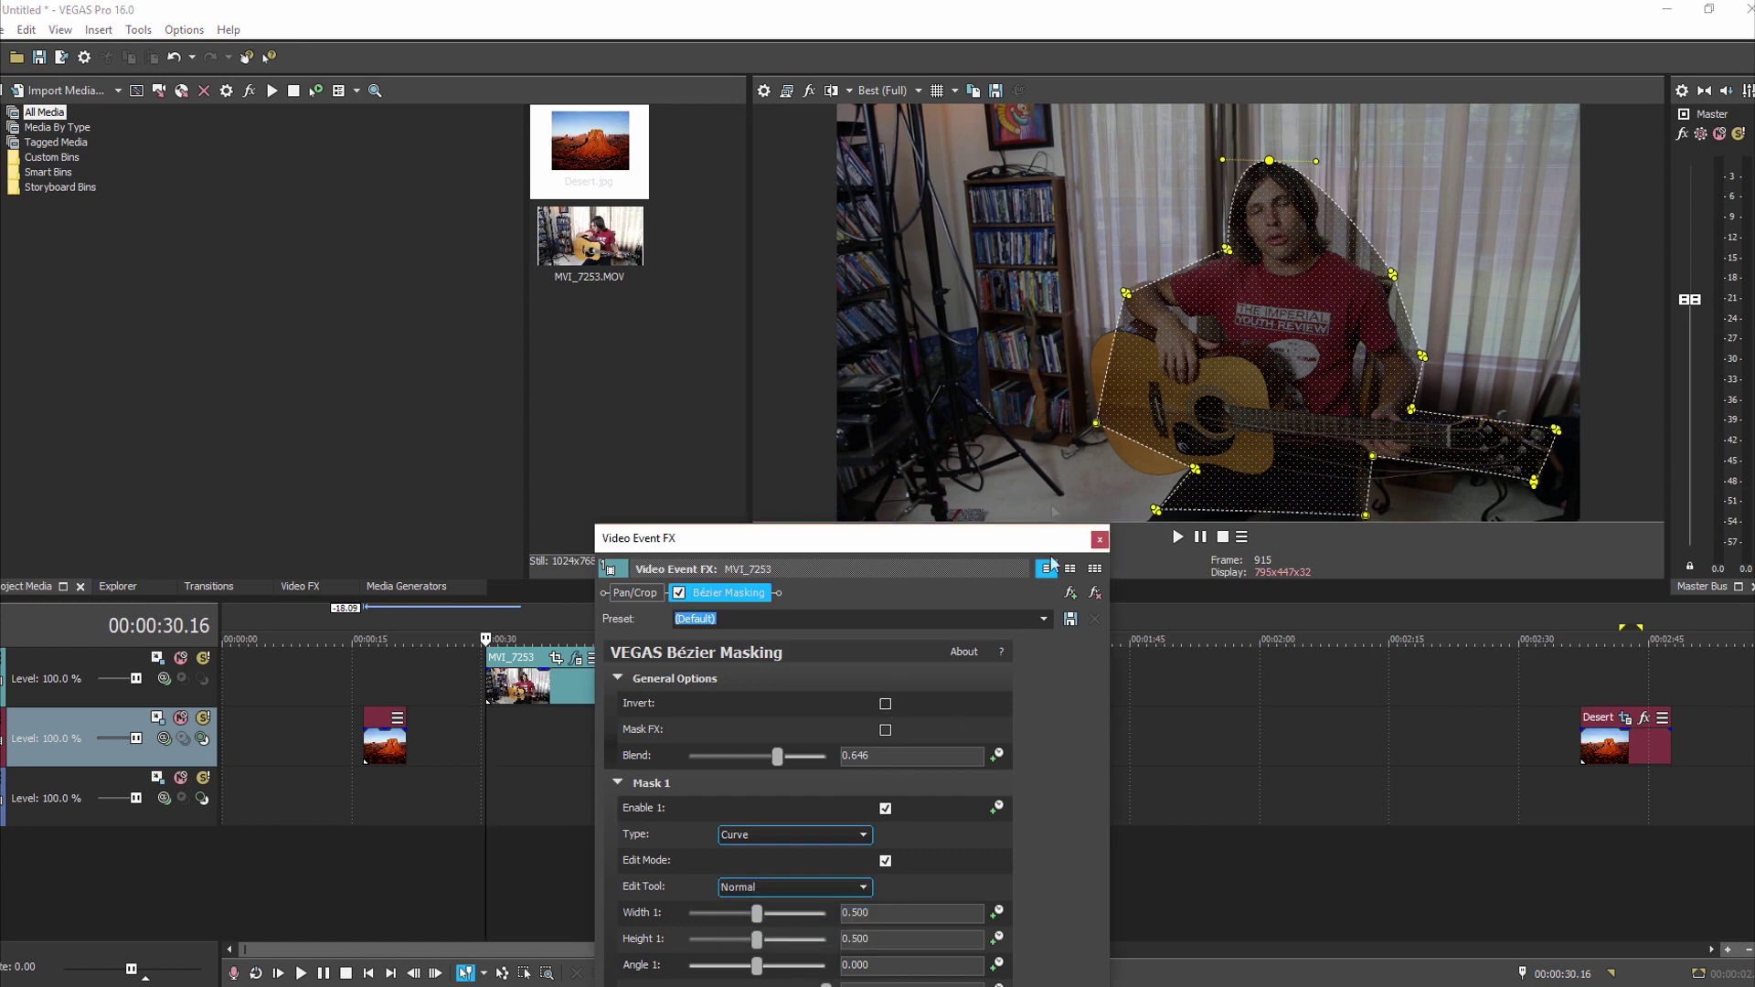
pyautogui.click(1228, 251)
pyautogui.moveTo(1229, 249)
pyautogui.mouseDown()
pyautogui.moveTo(1254, 251)
pyautogui.moveTo(1246, 230)
pyautogui.mouseUp()
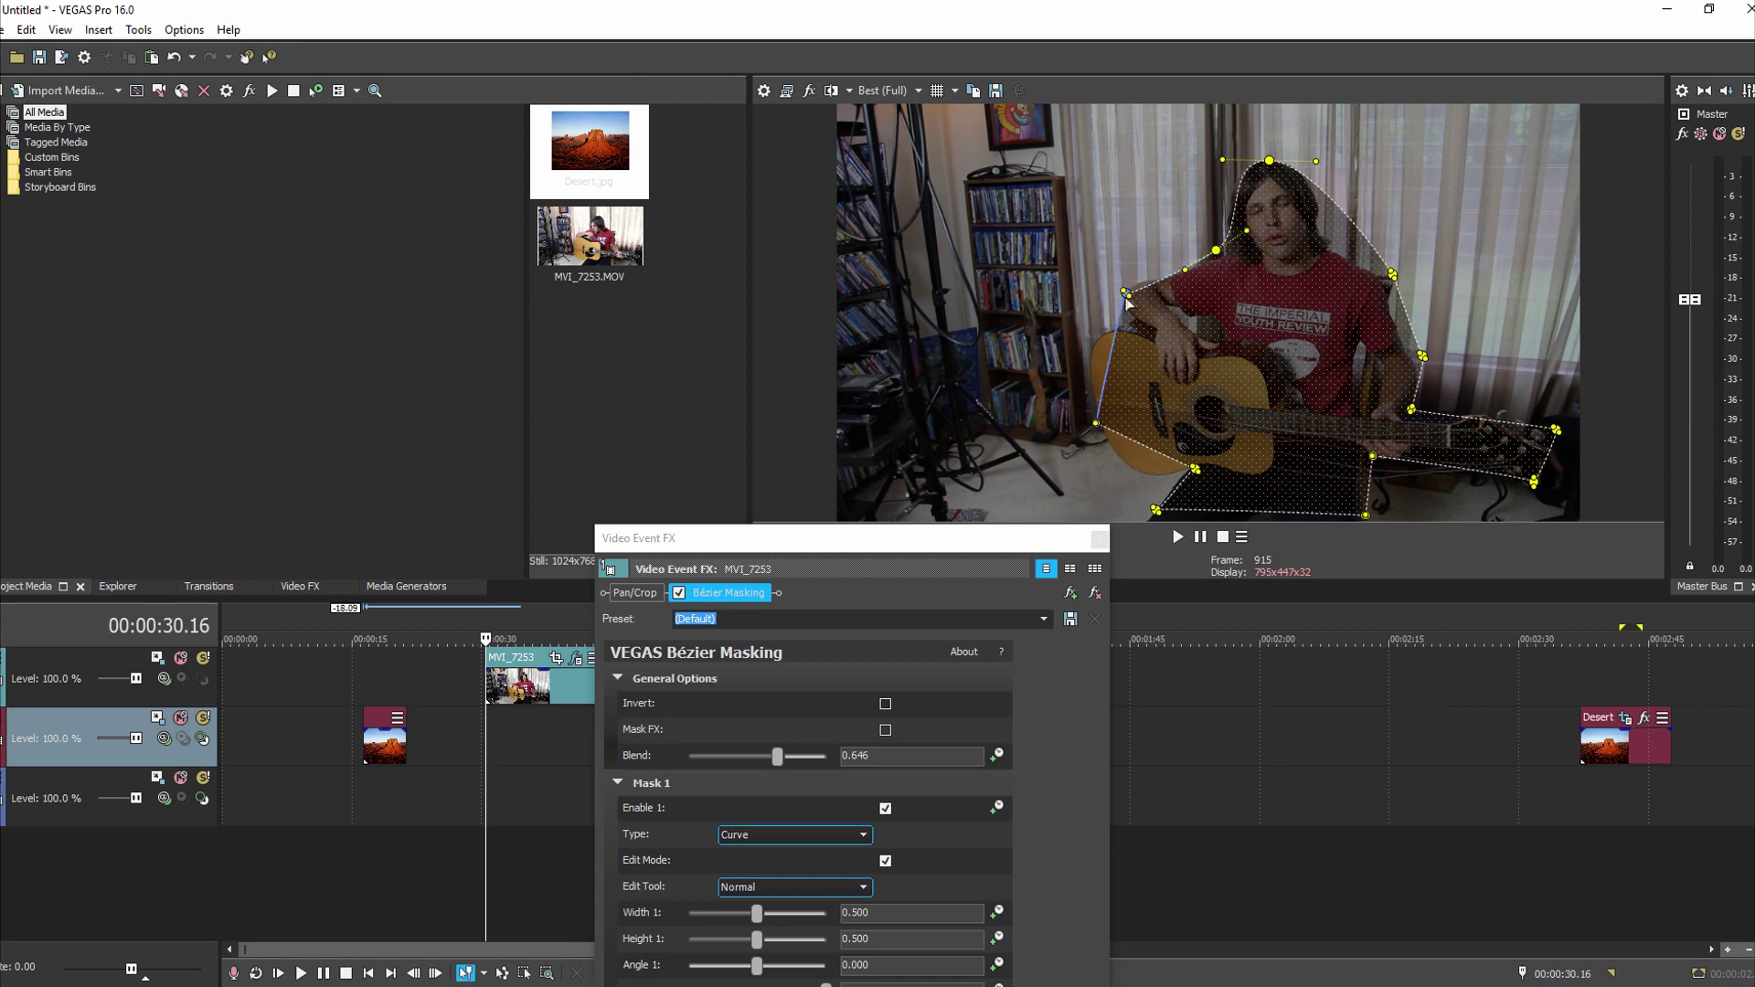
pyautogui.moveTo(1130, 301)
pyautogui.mouseDown()
pyautogui.moveTo(1102, 306)
pyautogui.moveTo(1112, 321)
pyautogui.mouseUp()
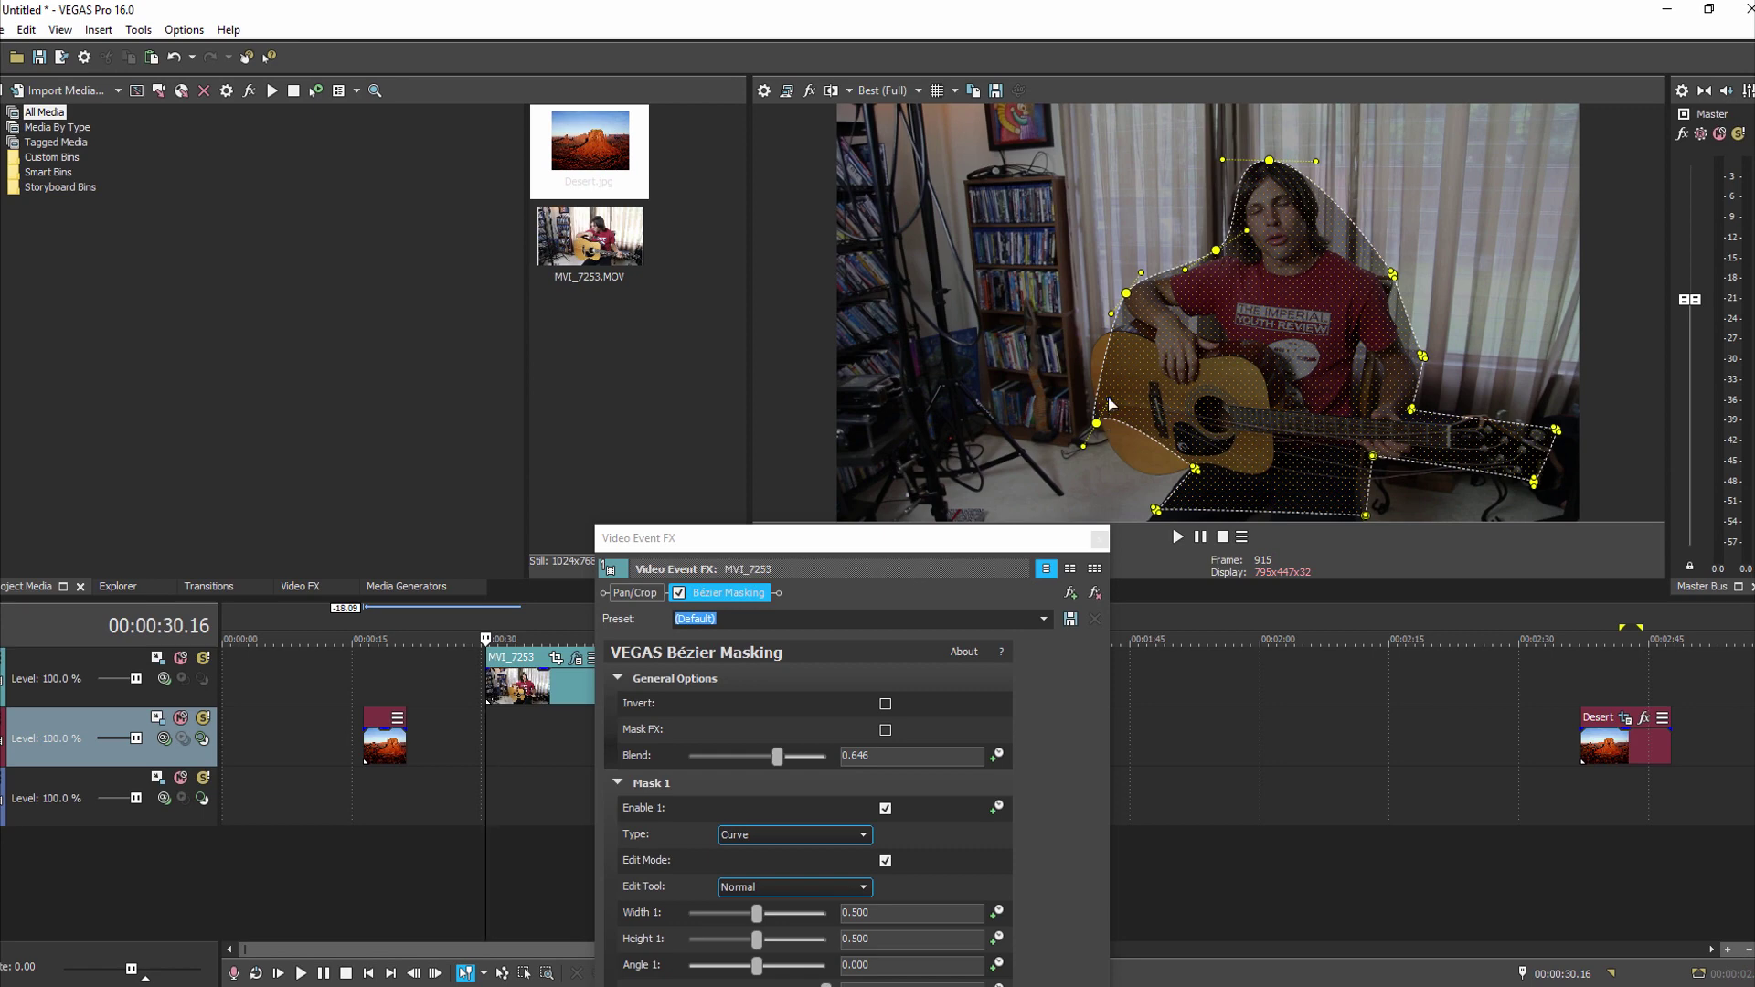
pyautogui.moveTo(1112, 404); pyautogui.dragTo(1124, 508)
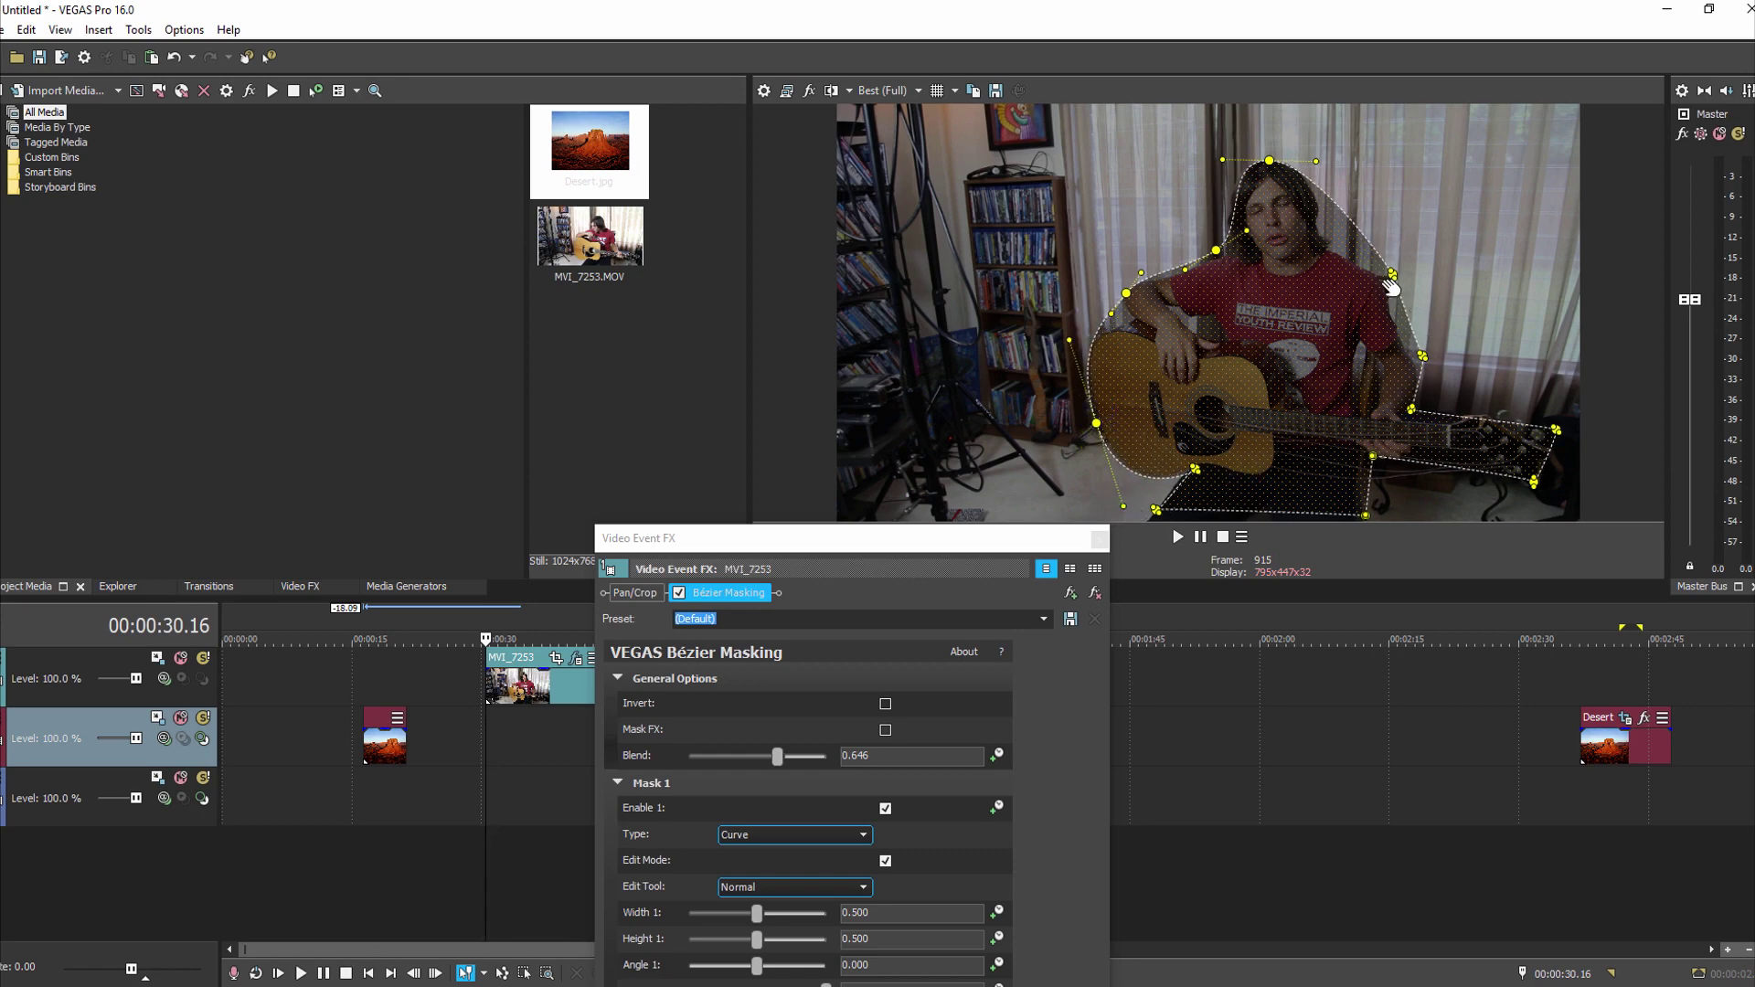
# Pull out handles and bend the curve inward around the right shoulder.
pyautogui.moveTo(1398, 291); pyautogui.dragTo(1383, 318)
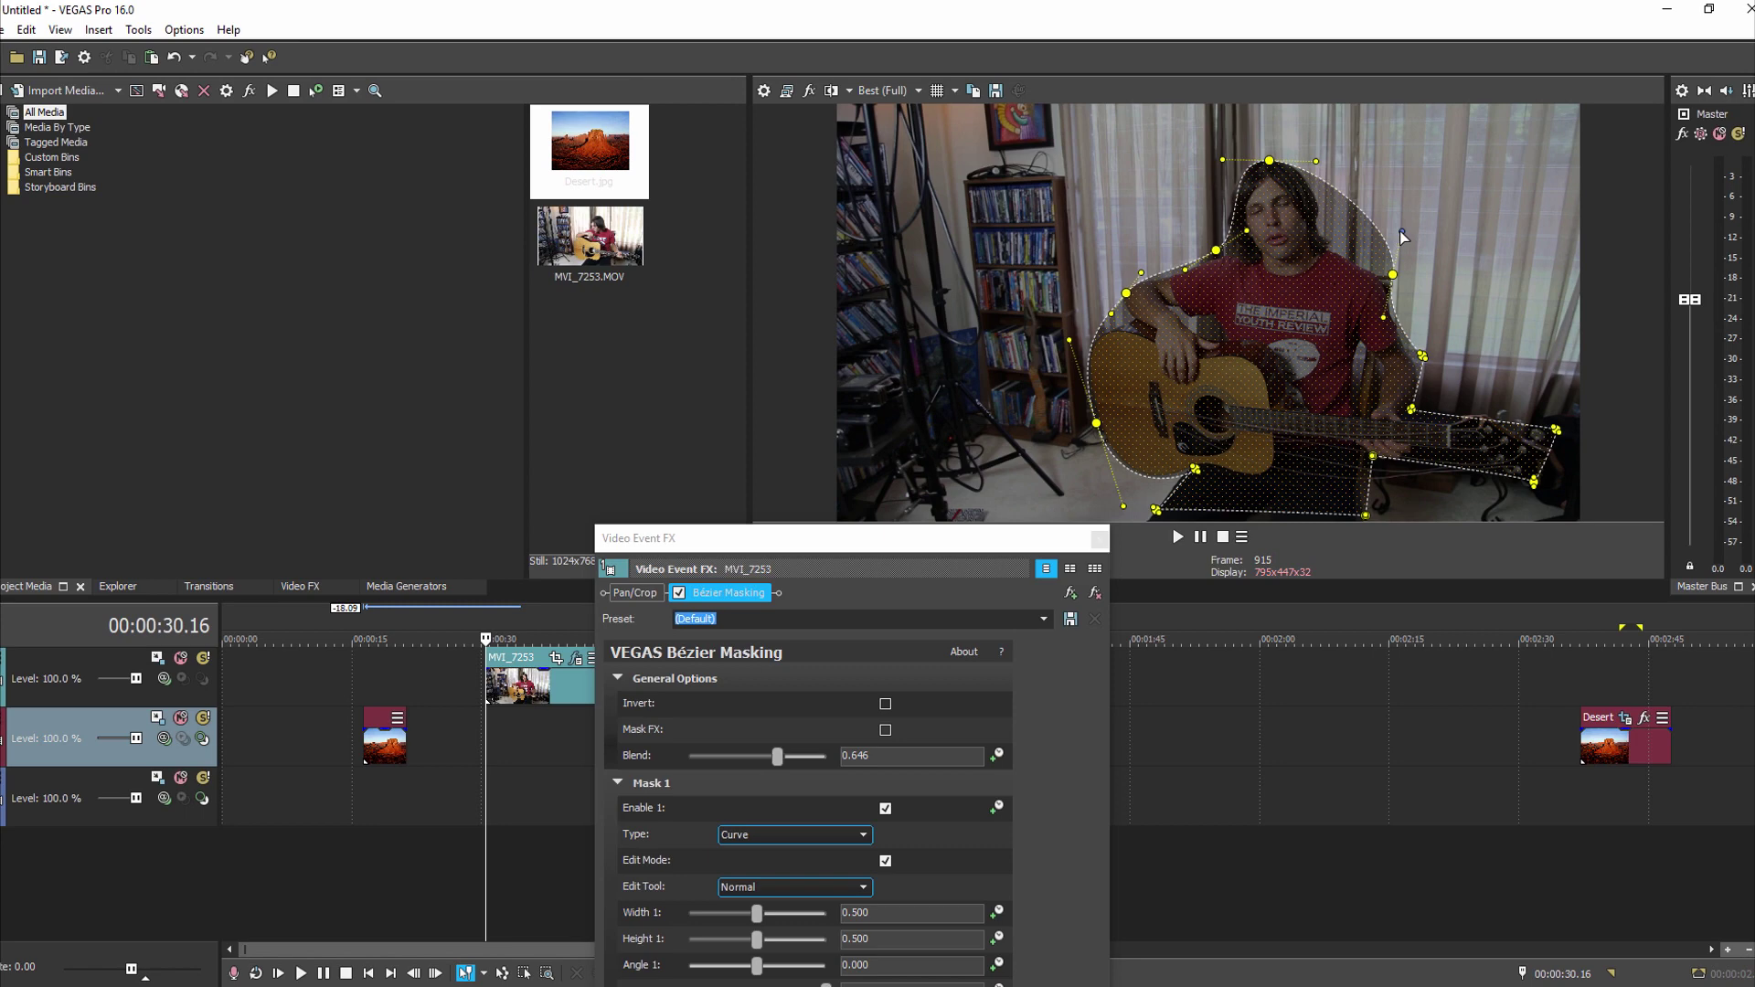
pyautogui.moveTo(1405, 233); pyautogui.dragTo(1294, 269)
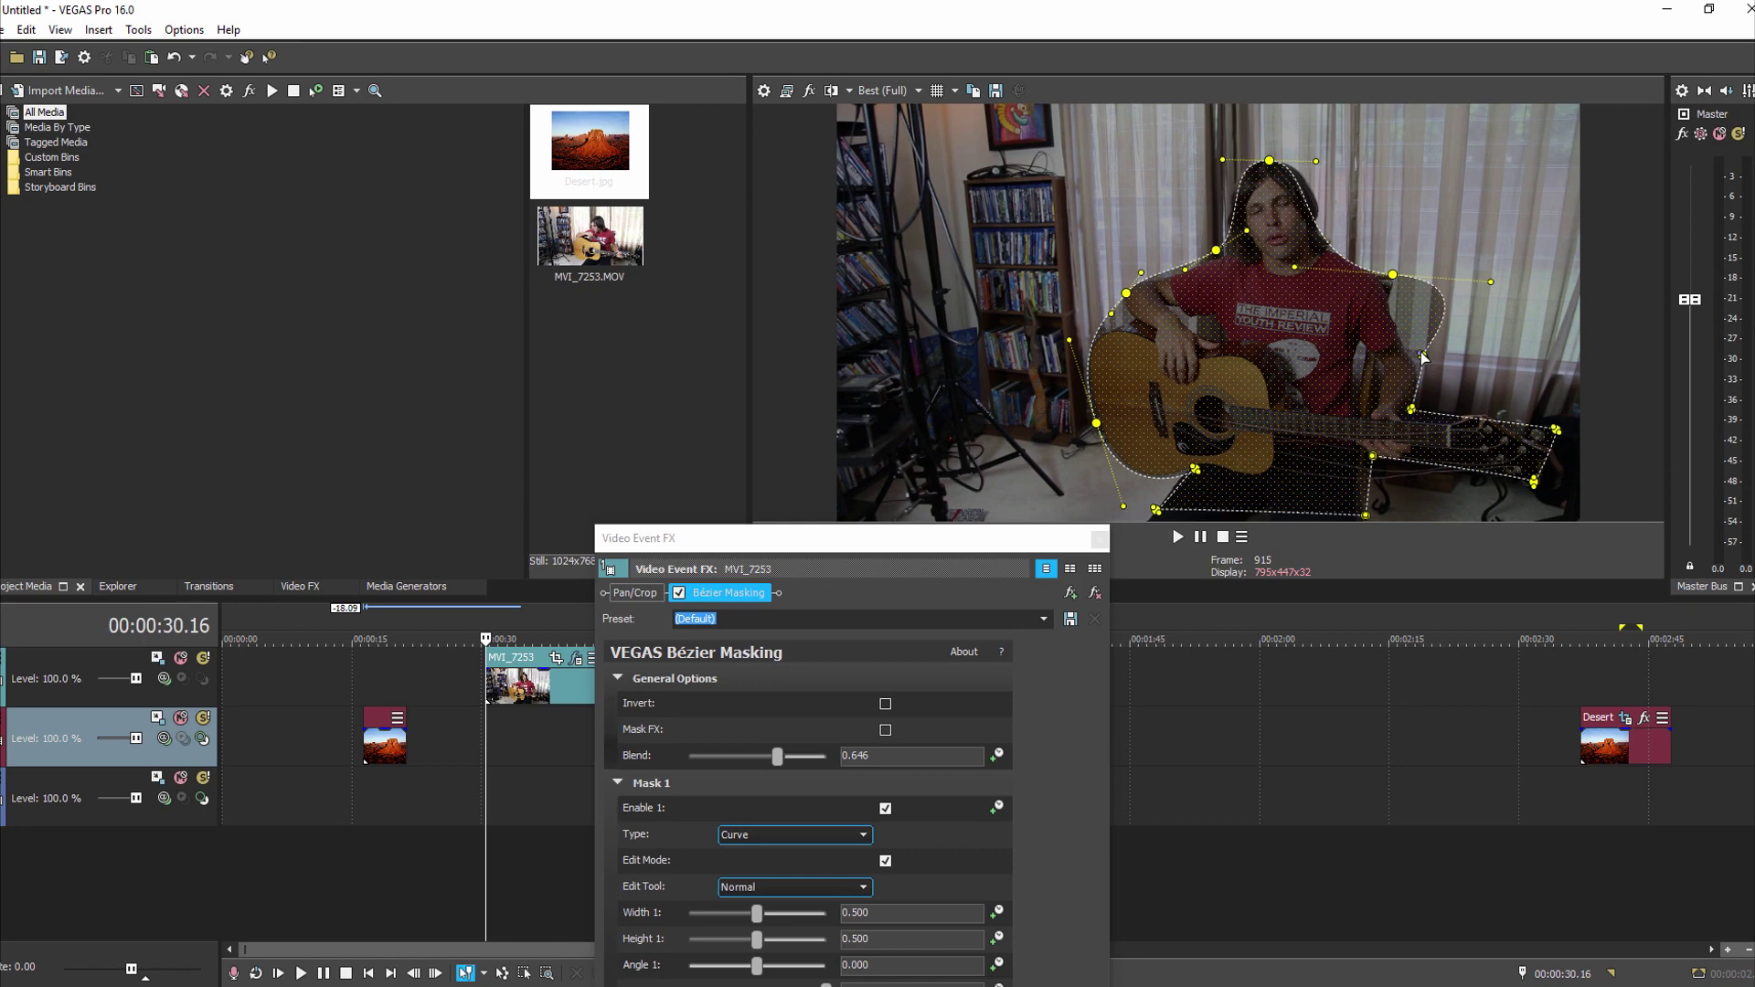
pyautogui.moveTo(1423, 360); pyautogui.dragTo(1401, 366)
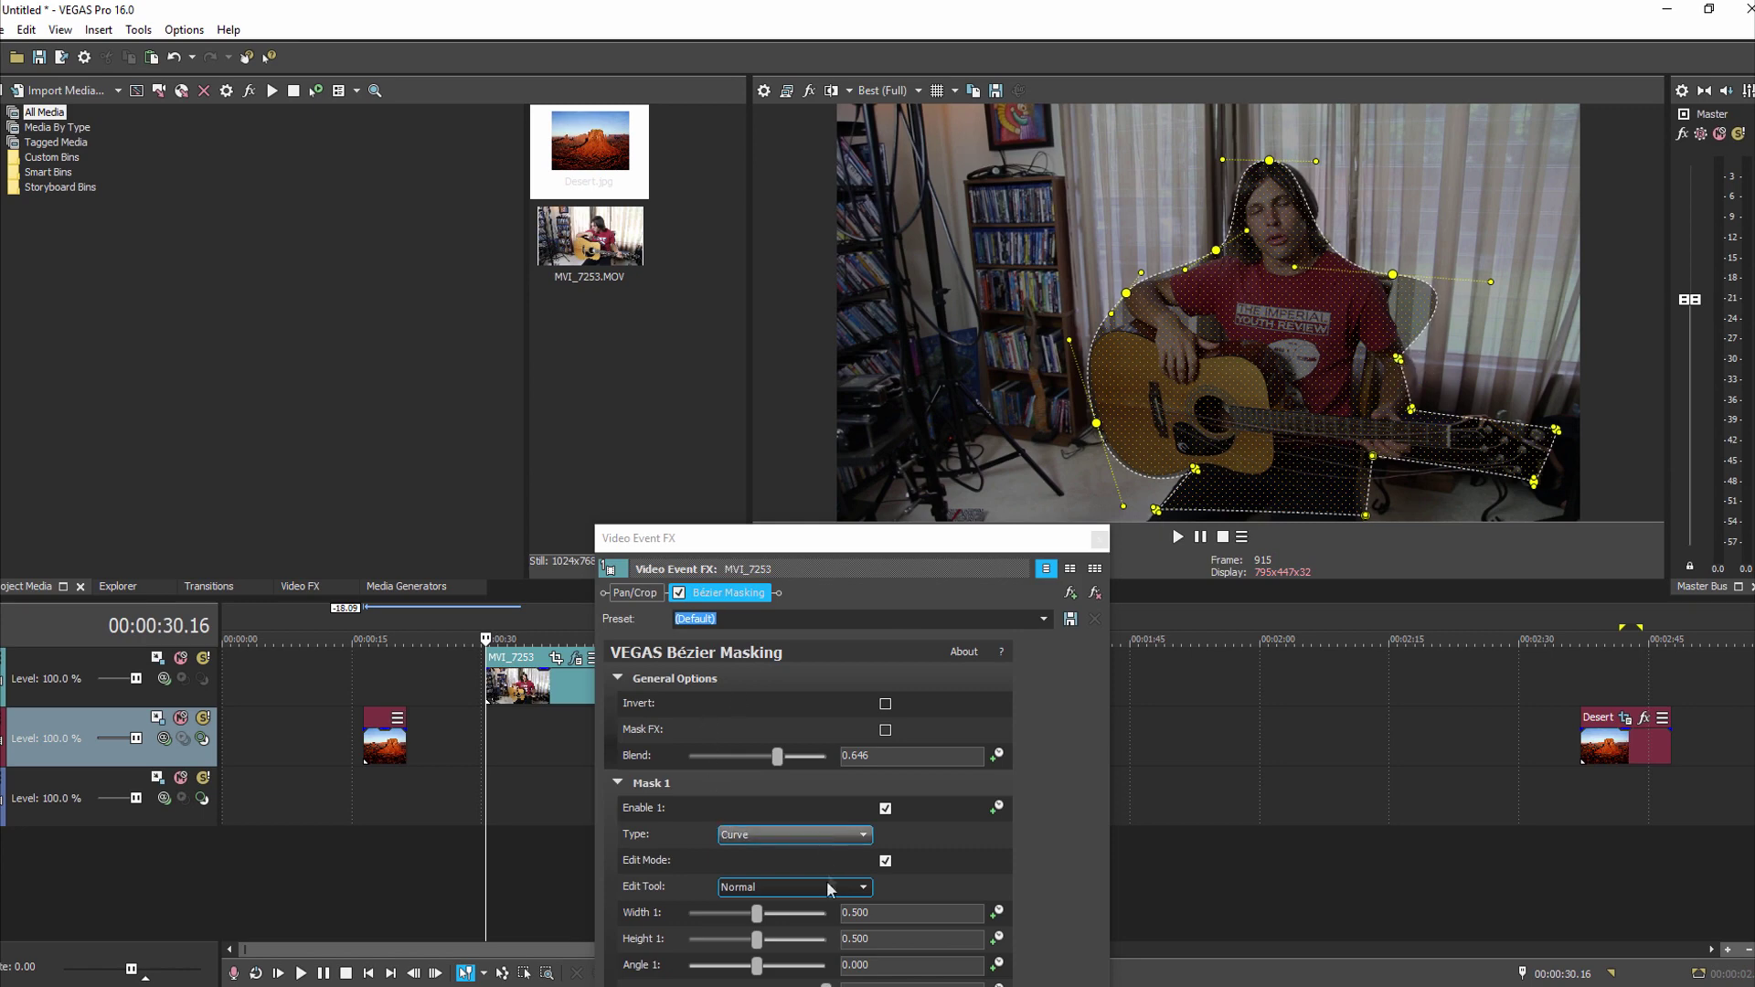
# Delete the extra right-shoulder point, return to Normal editing, and nudge the remaining shoulder point.
pyautogui.click(852, 889)
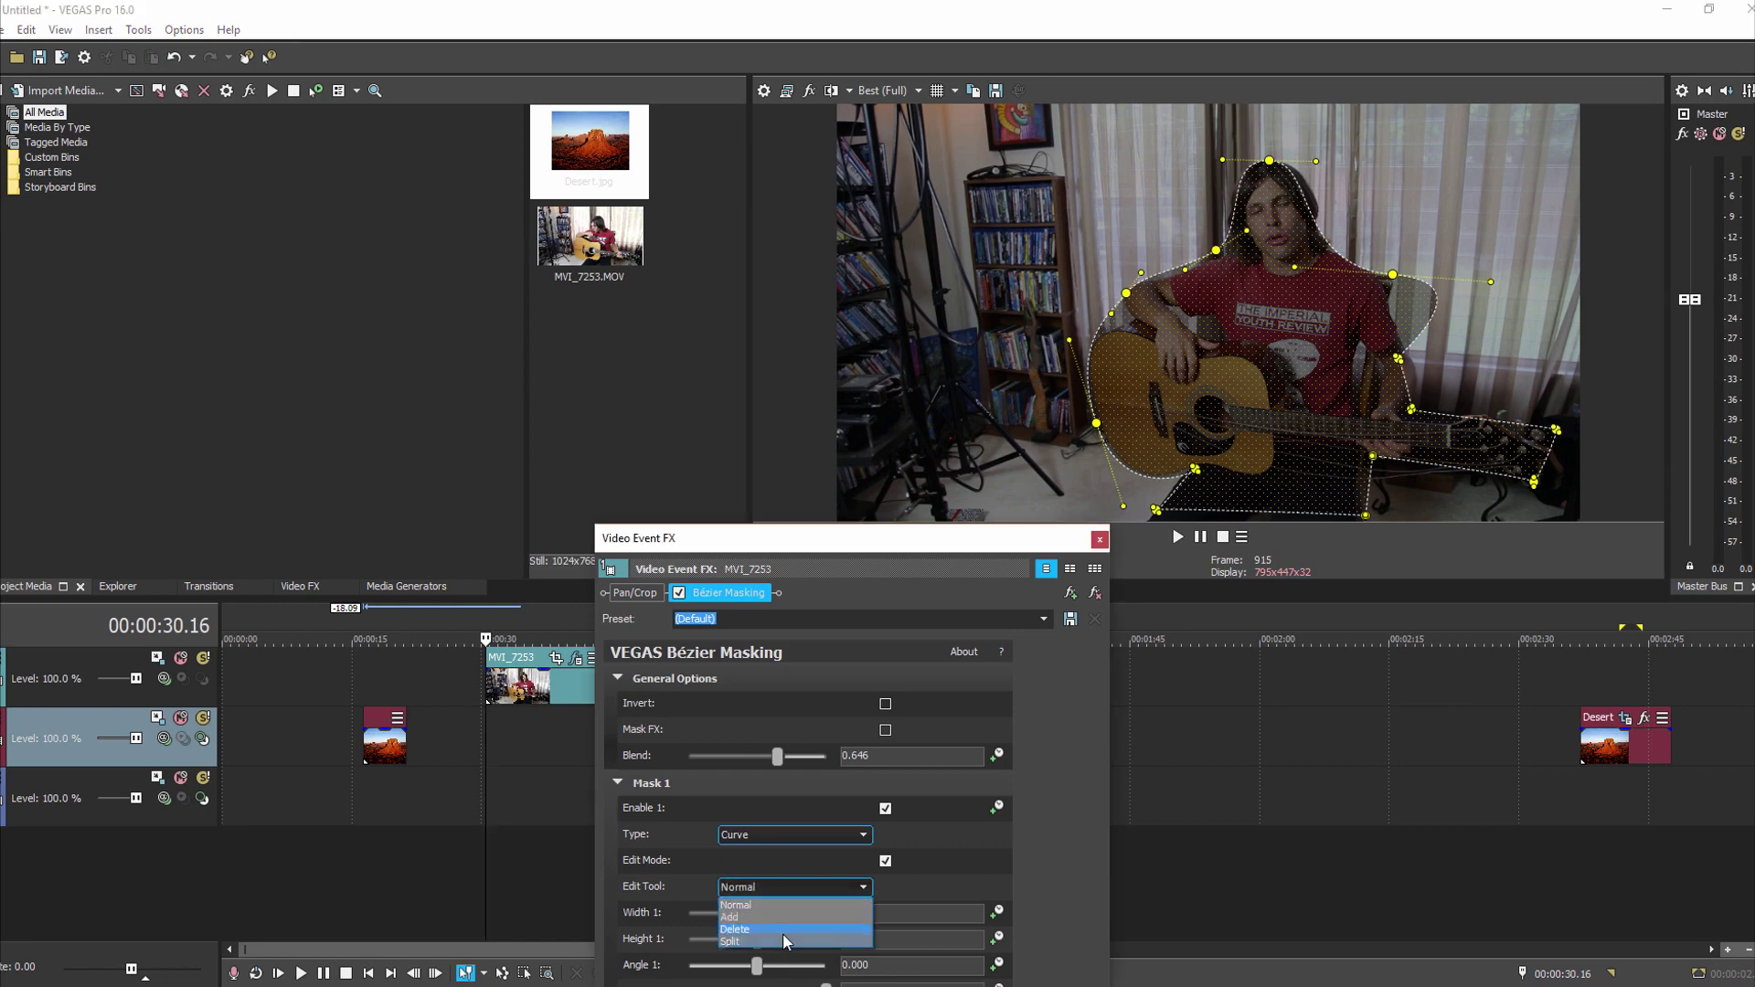
pyautogui.click(786, 929)
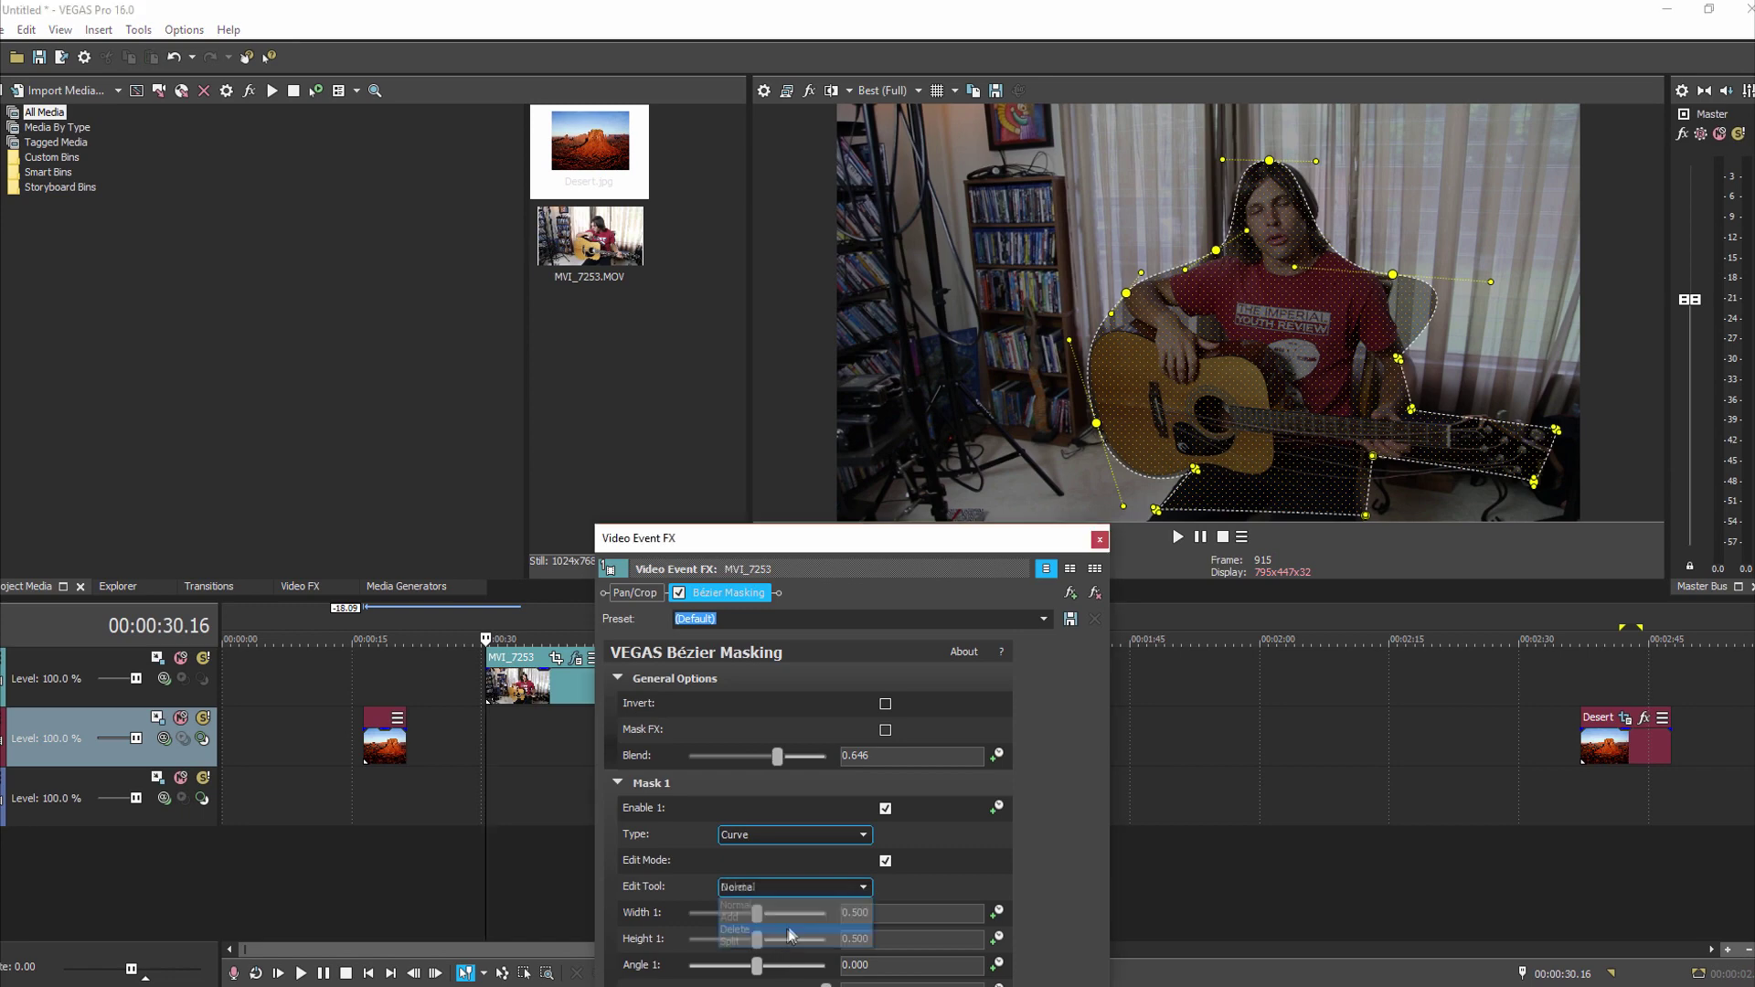
pyautogui.click(1396, 278)
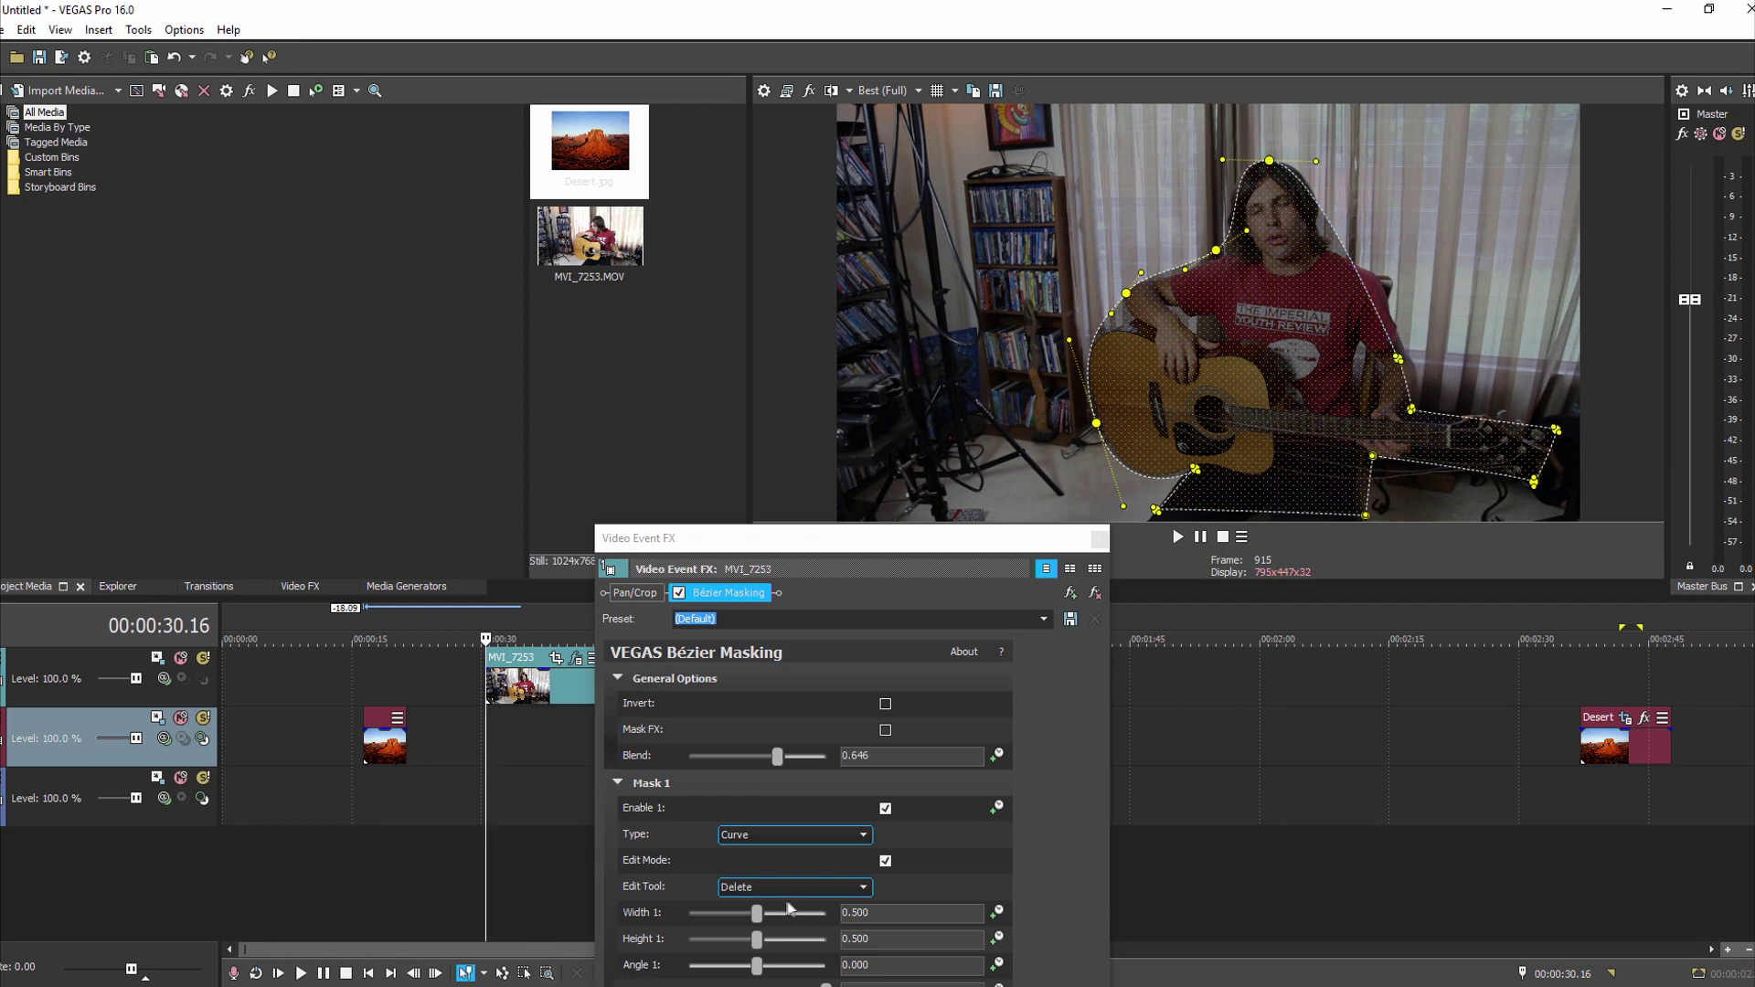
pyautogui.click(841, 885)
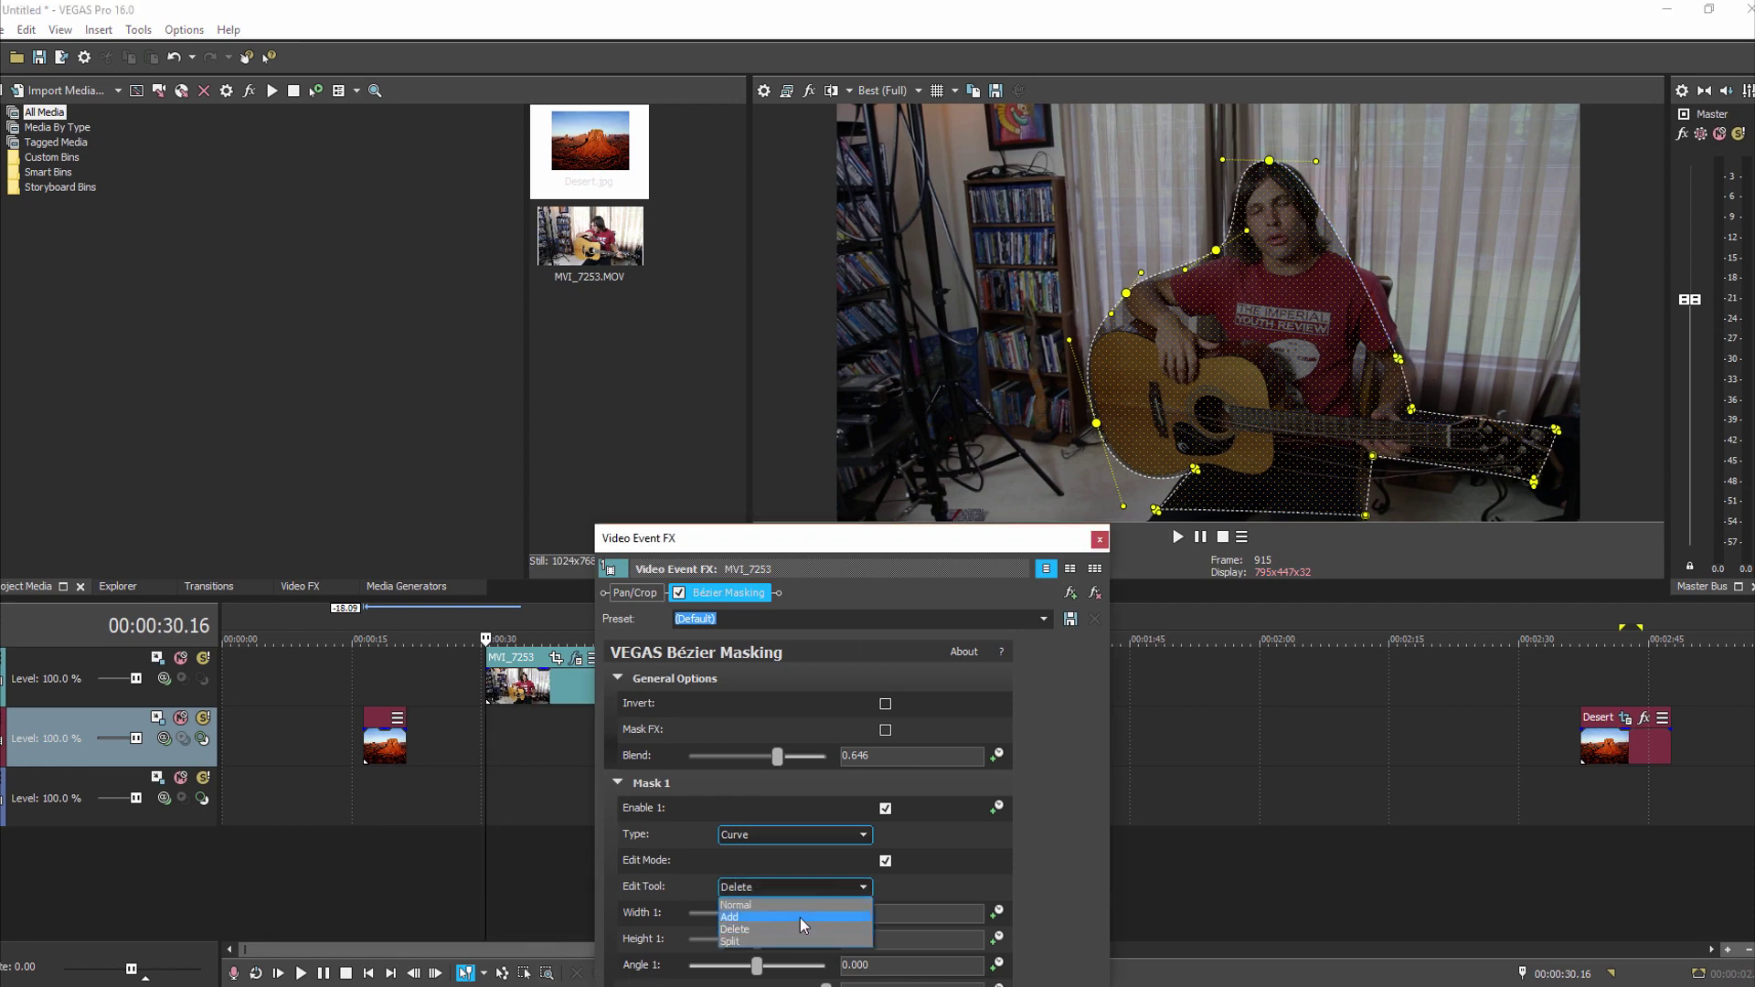
pyautogui.click(802, 905)
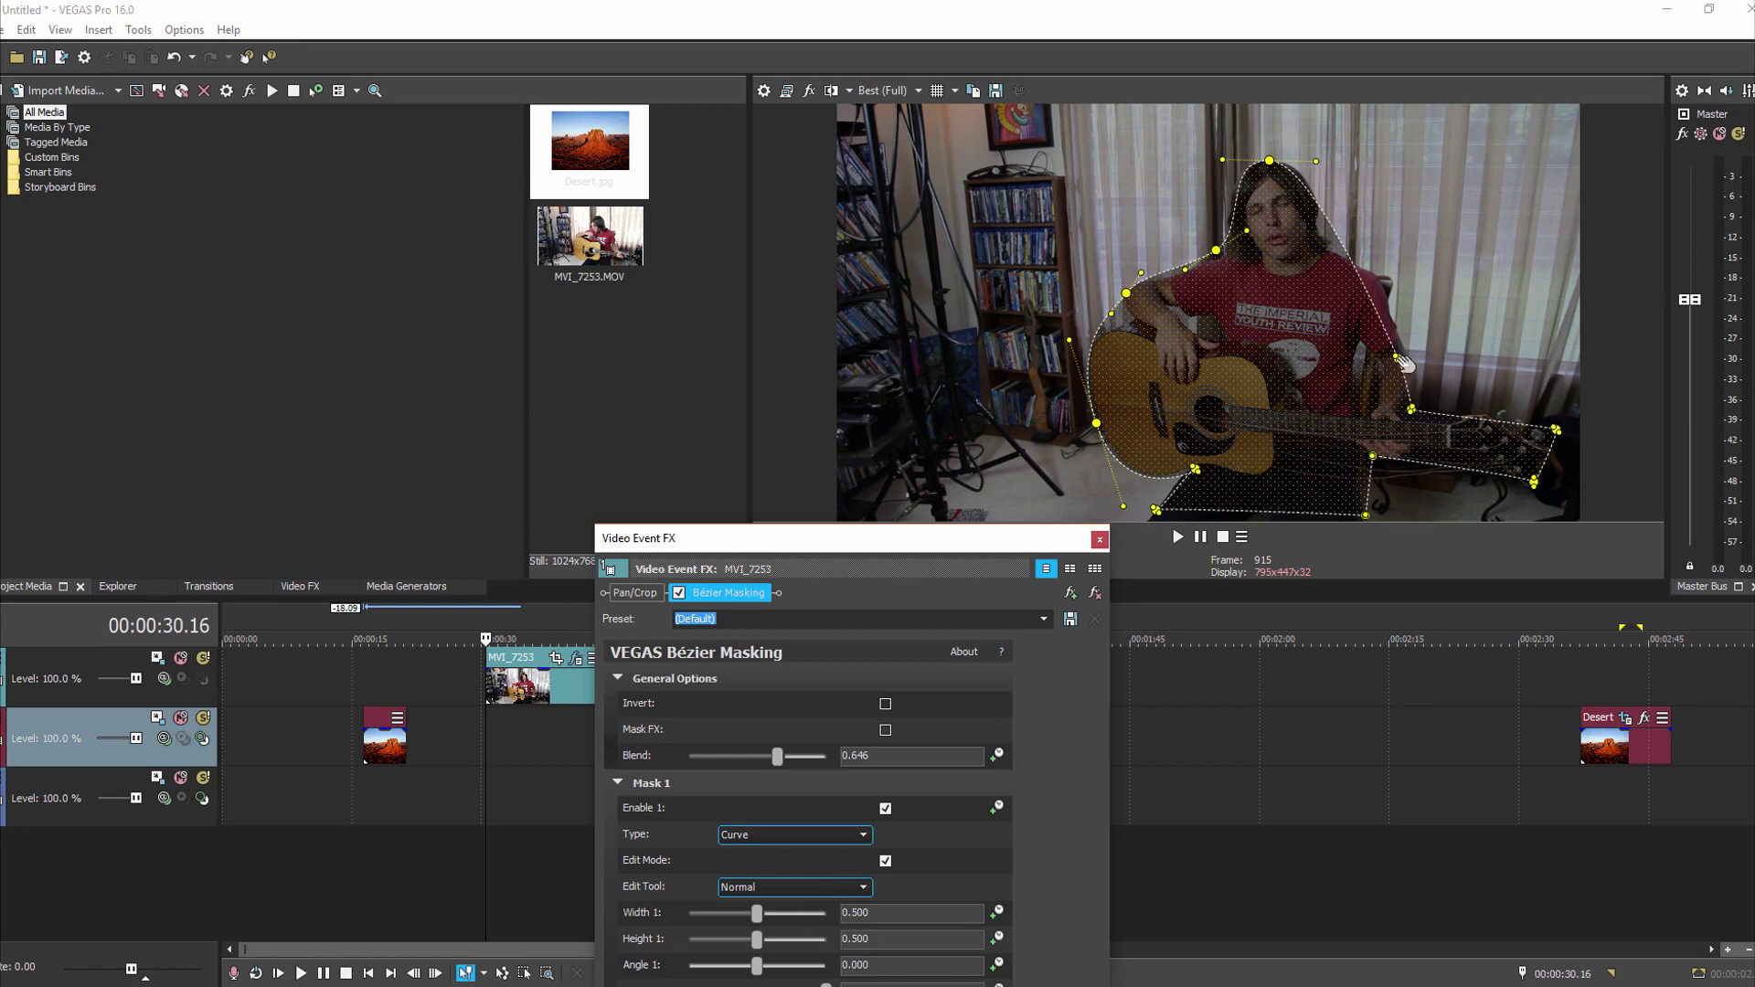
pyautogui.moveTo(1399, 357); pyautogui.dragTo(1408, 347)
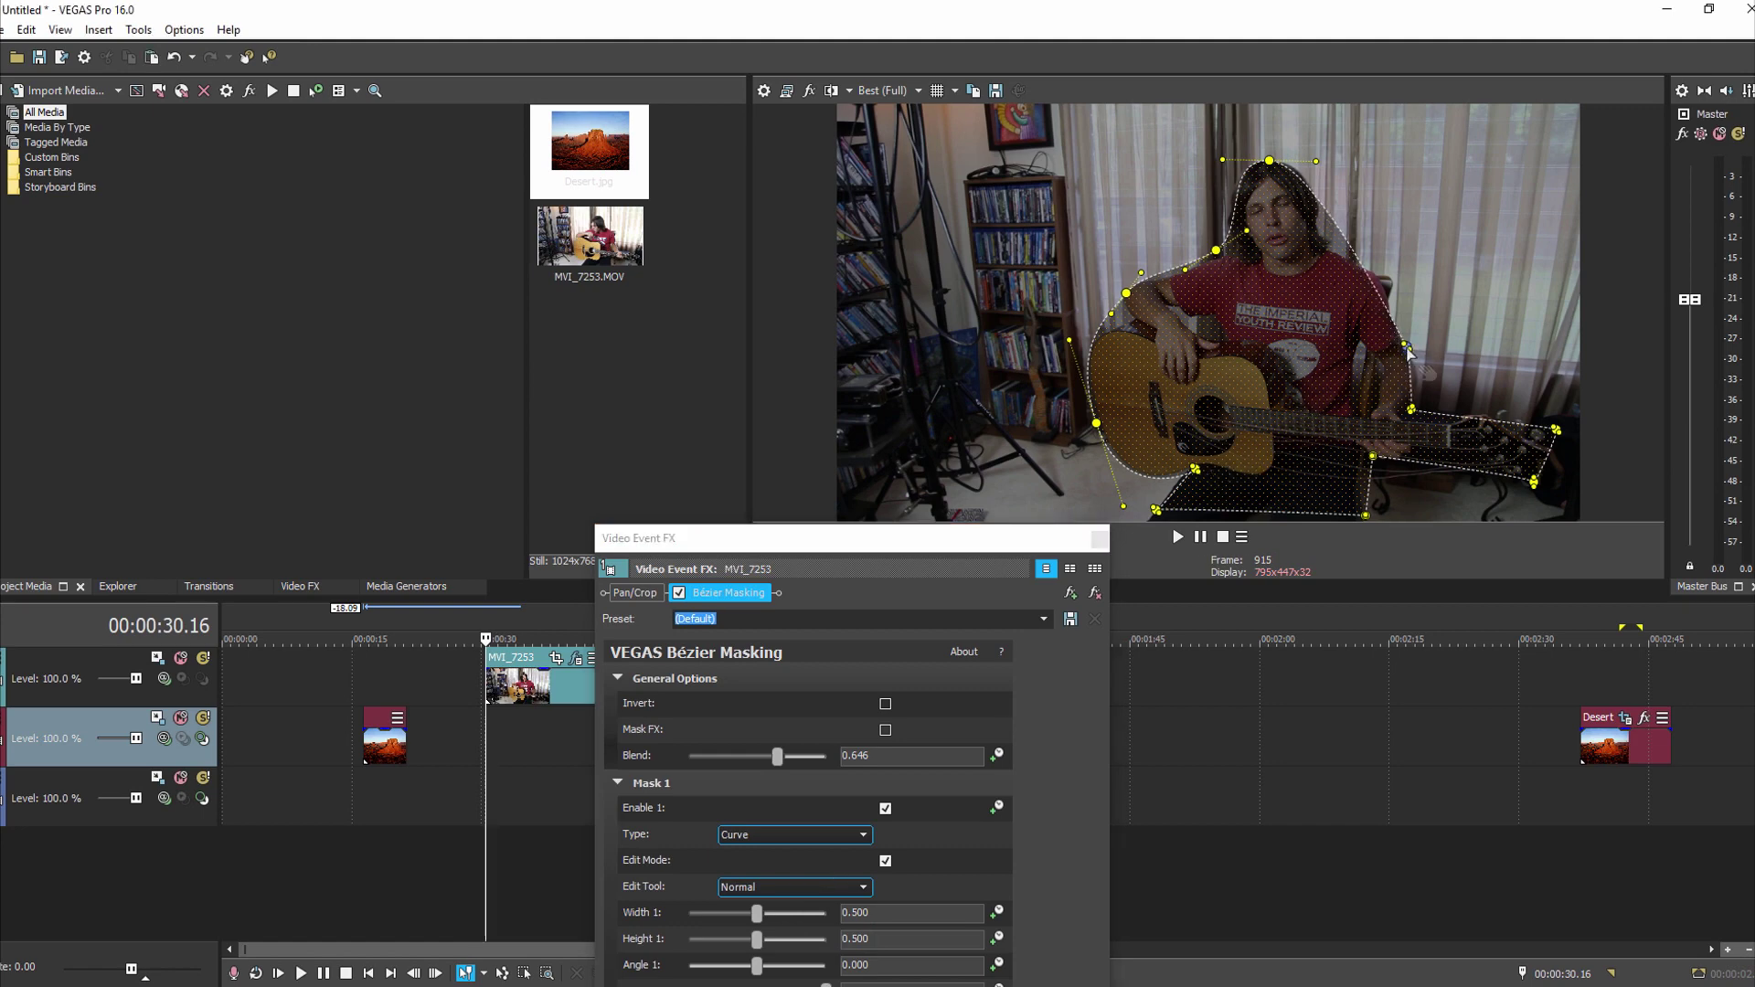
# Reshape the headstock point's curve handles and add an angled point on the lower right edge.
pyautogui.moveTo(1556, 431); pyautogui.dragTo(1567, 449)
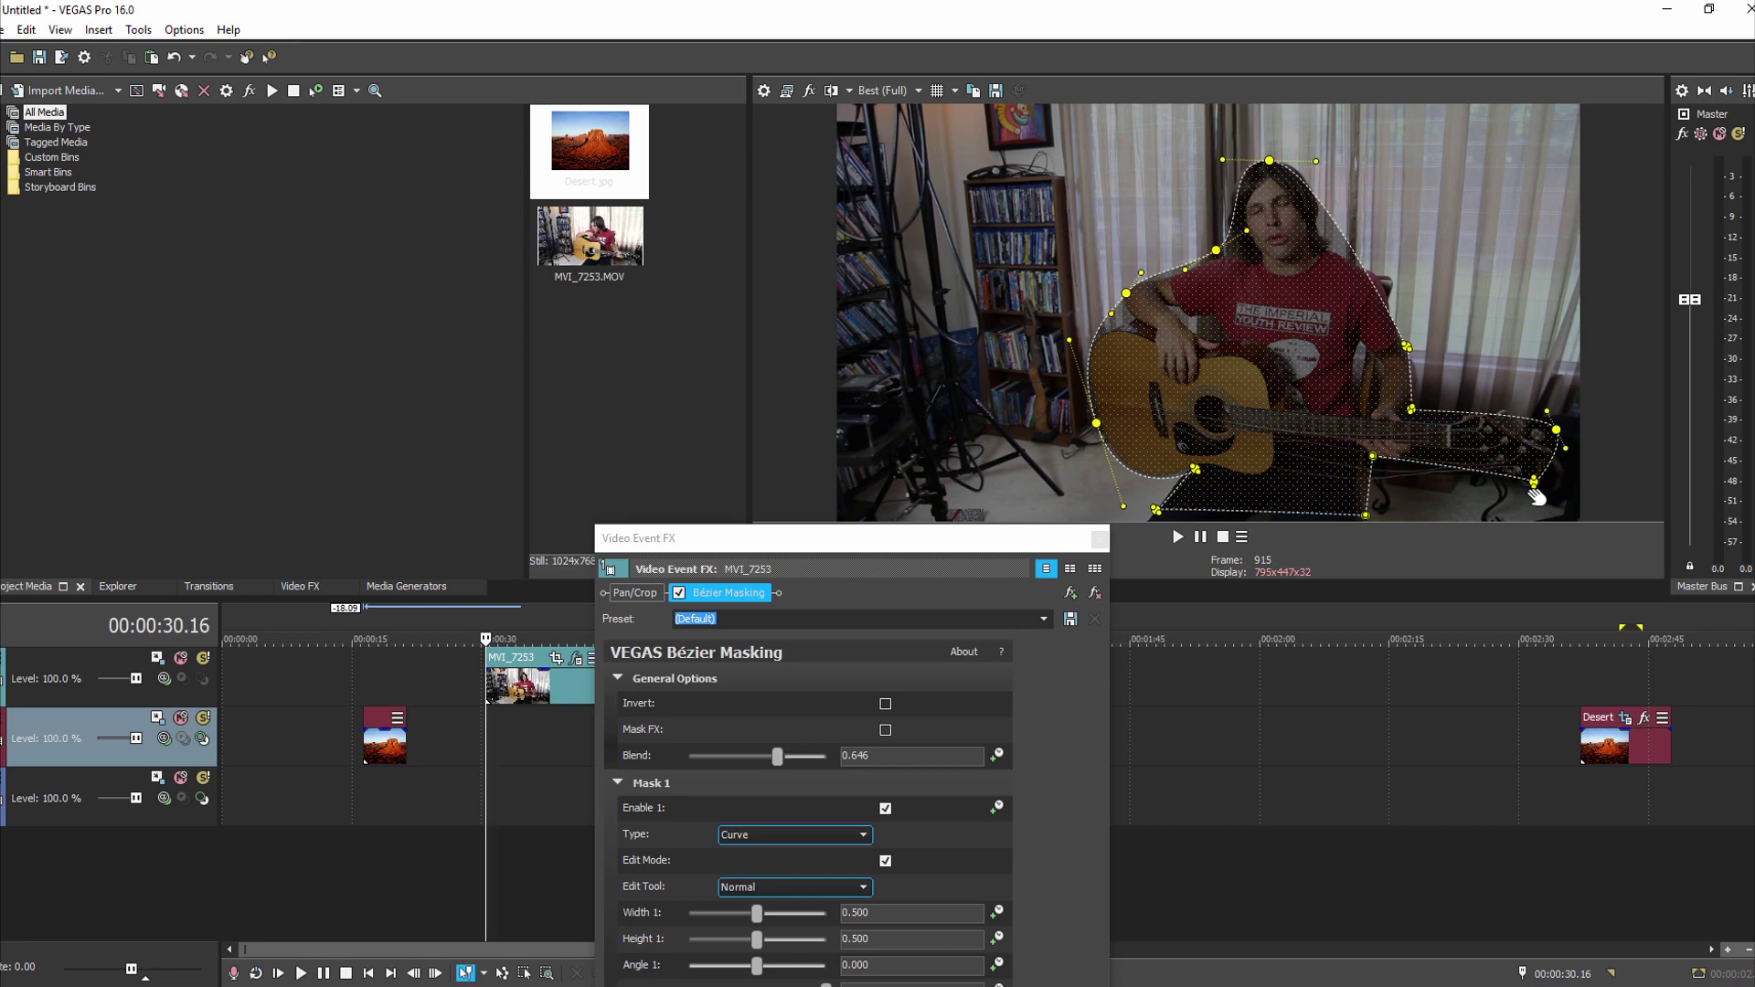
pyautogui.moveTo(1533, 484); pyautogui.dragTo(1521, 484)
pyautogui.moveTo(1522, 483)
pyautogui.mouseDown()
pyautogui.moveTo(1465, 484)
pyautogui.moveTo(1515, 506)
pyautogui.moveTo(1548, 491)
pyautogui.mouseUp()
pyautogui.click(1373, 455)
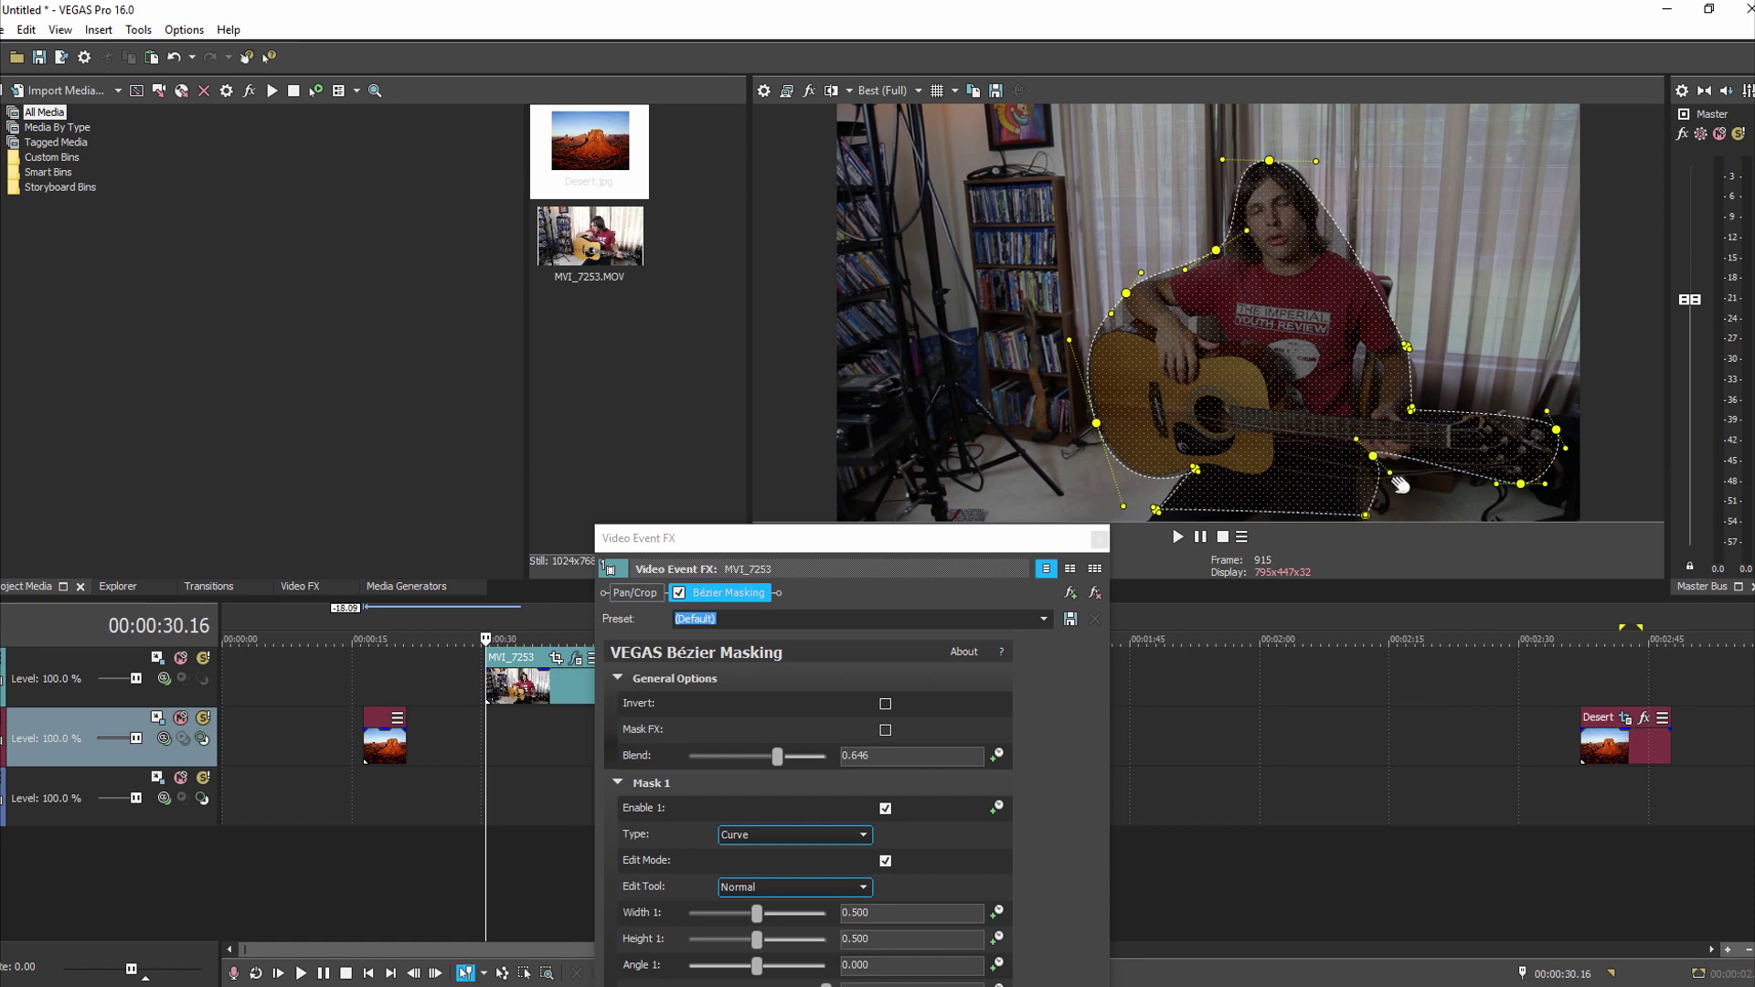
pyautogui.moveTo(1391, 479); pyautogui.dragTo(1363, 481)
# In Add mode, level the top point's handles and add a point right of the head hugging the hair.
pyautogui.click(863, 887)
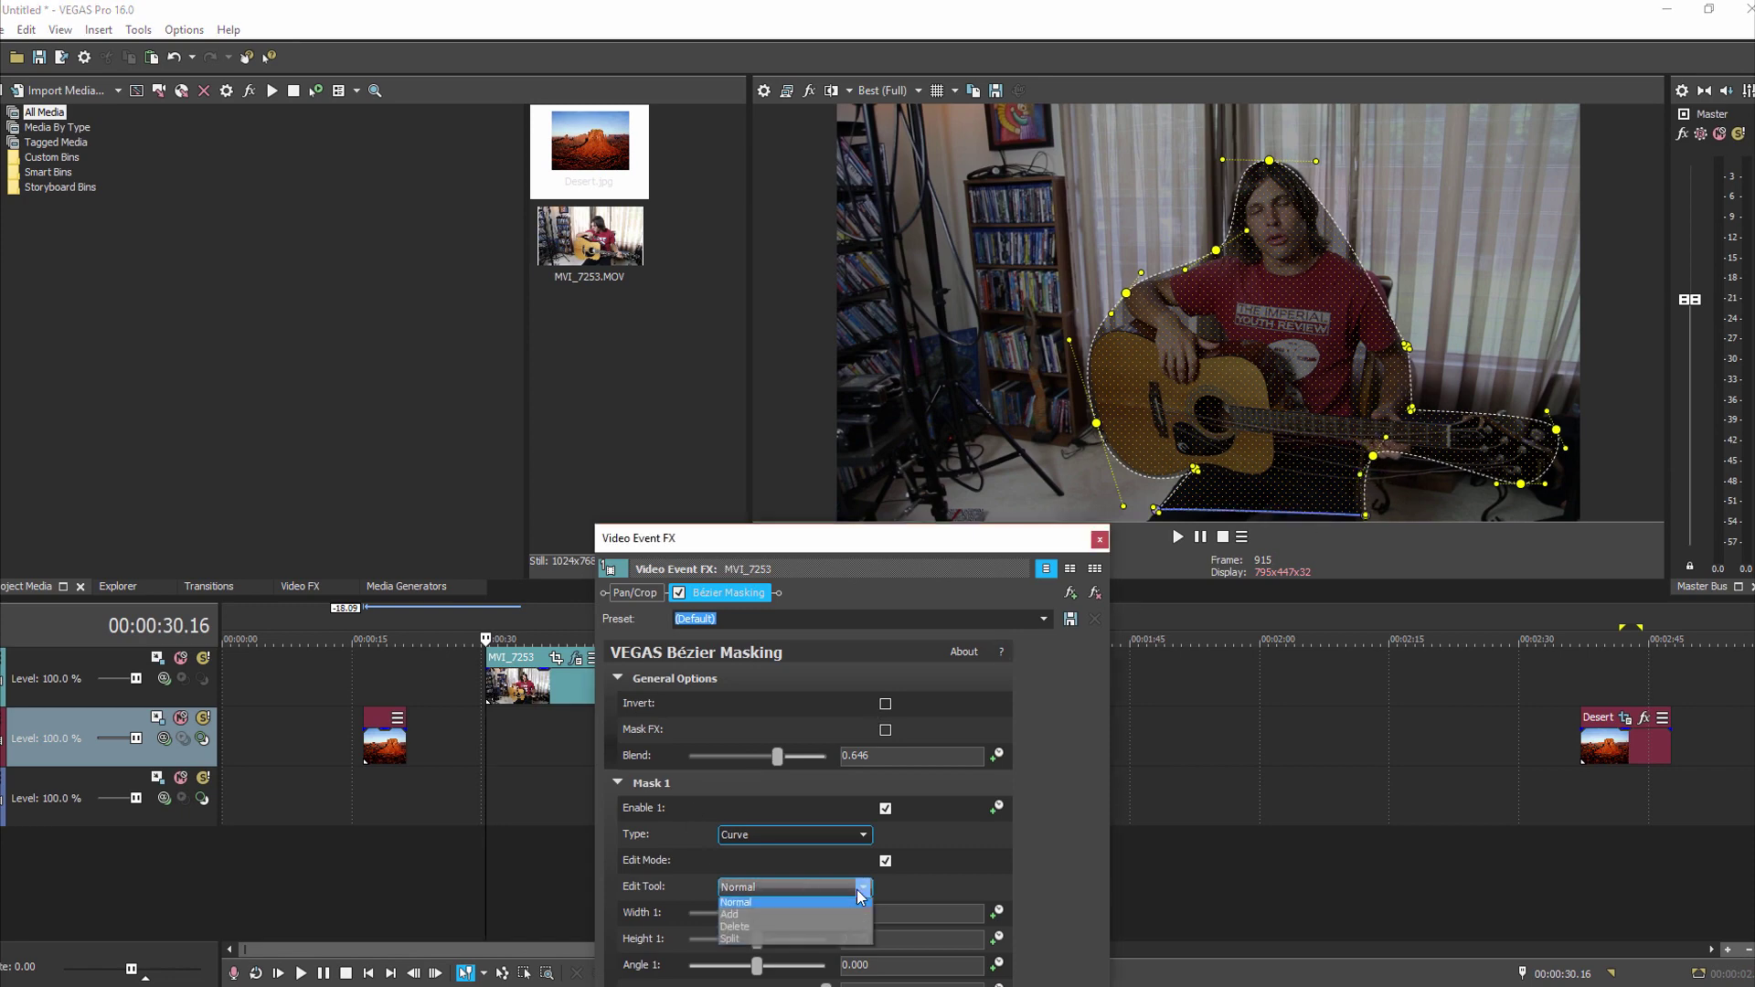
pyautogui.click(764, 918)
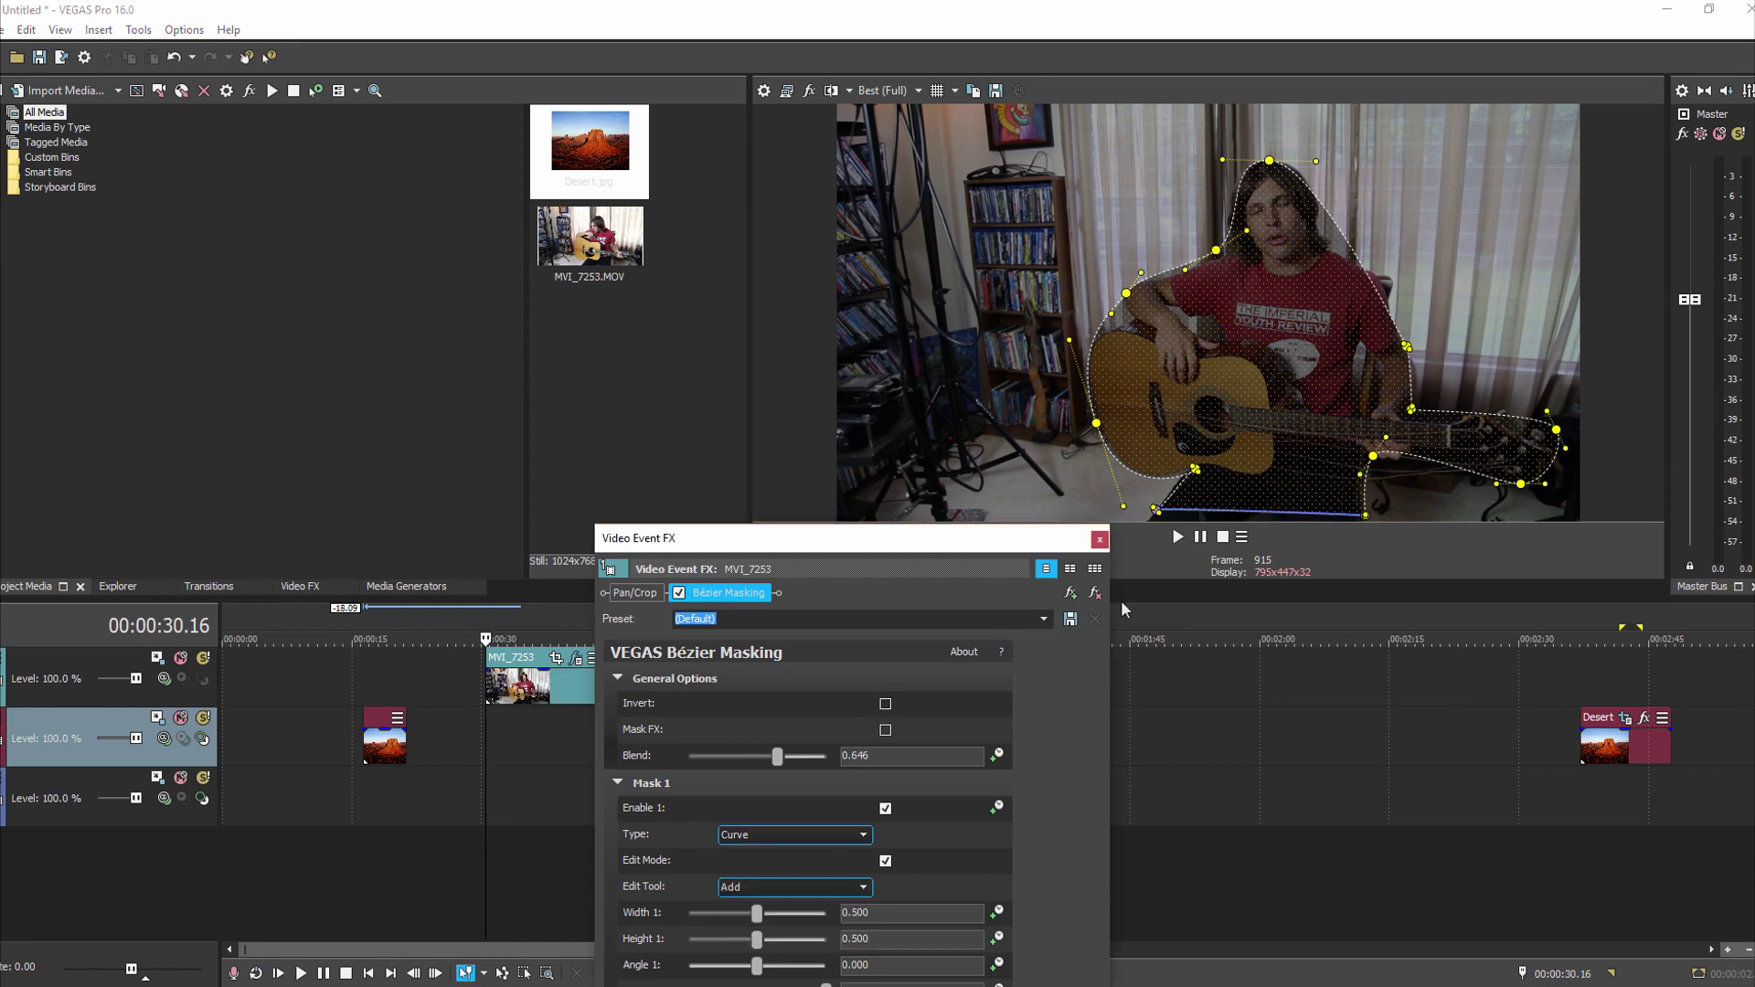
pyautogui.click(1277, 170)
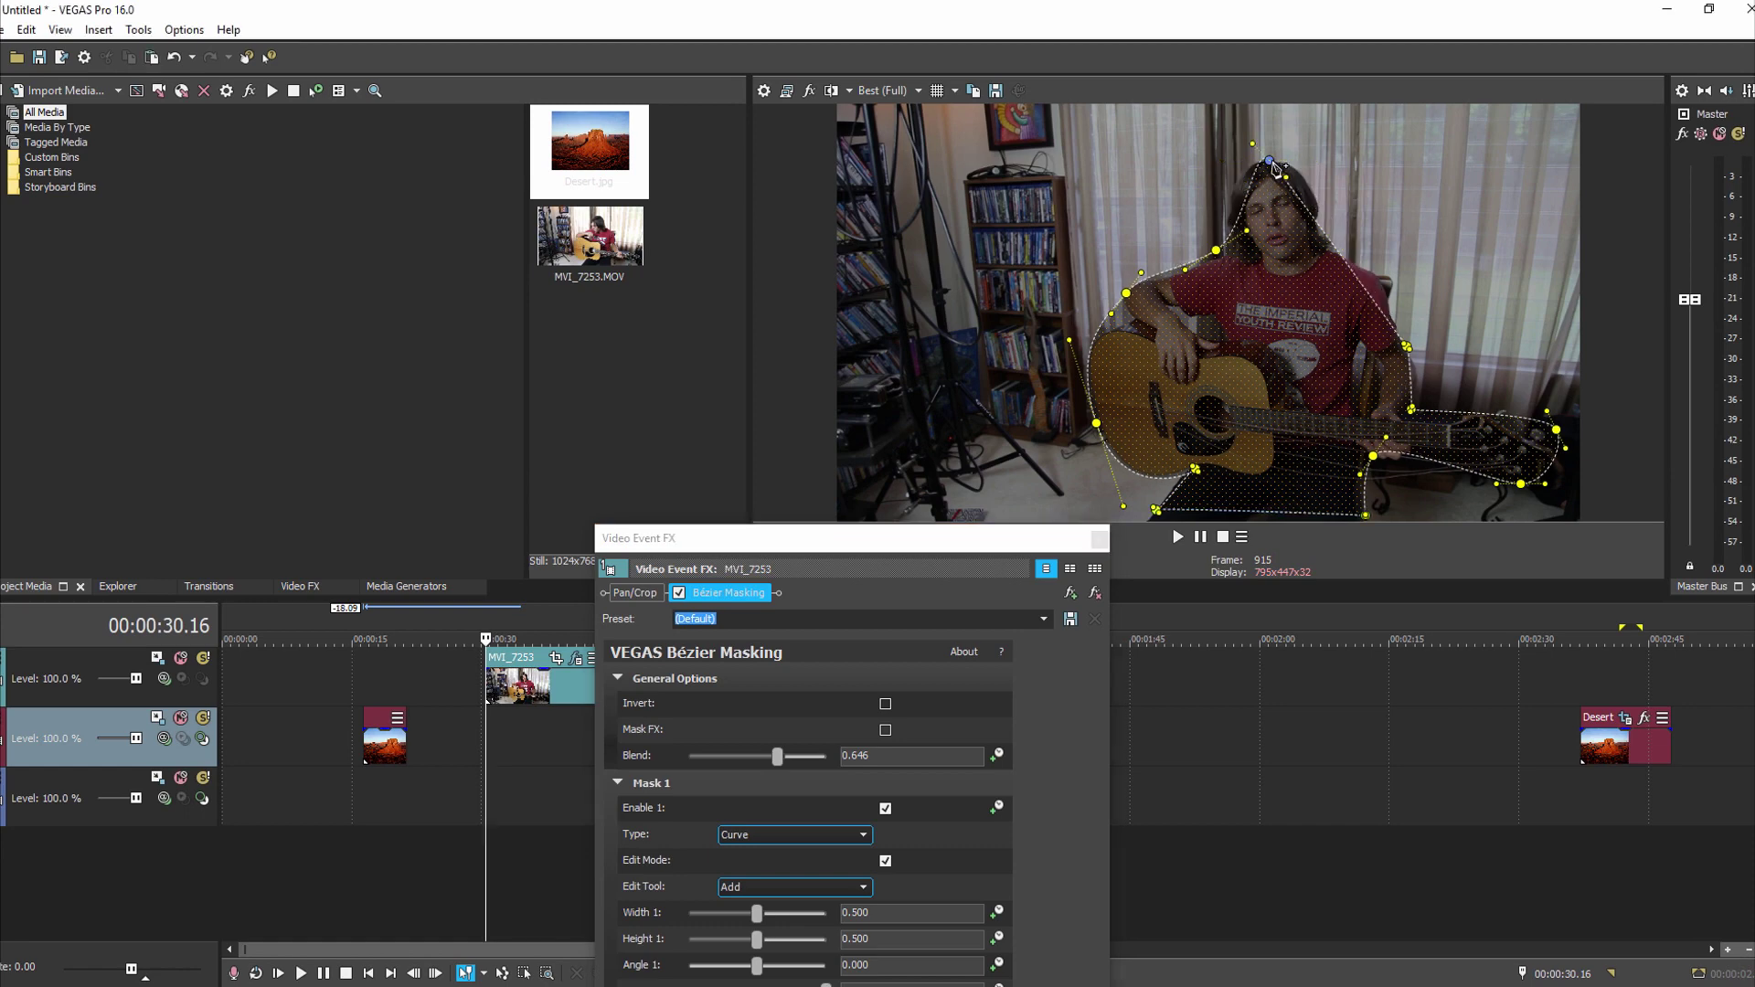
pyautogui.moveTo(1288, 175); pyautogui.dragTo(1310, 155)
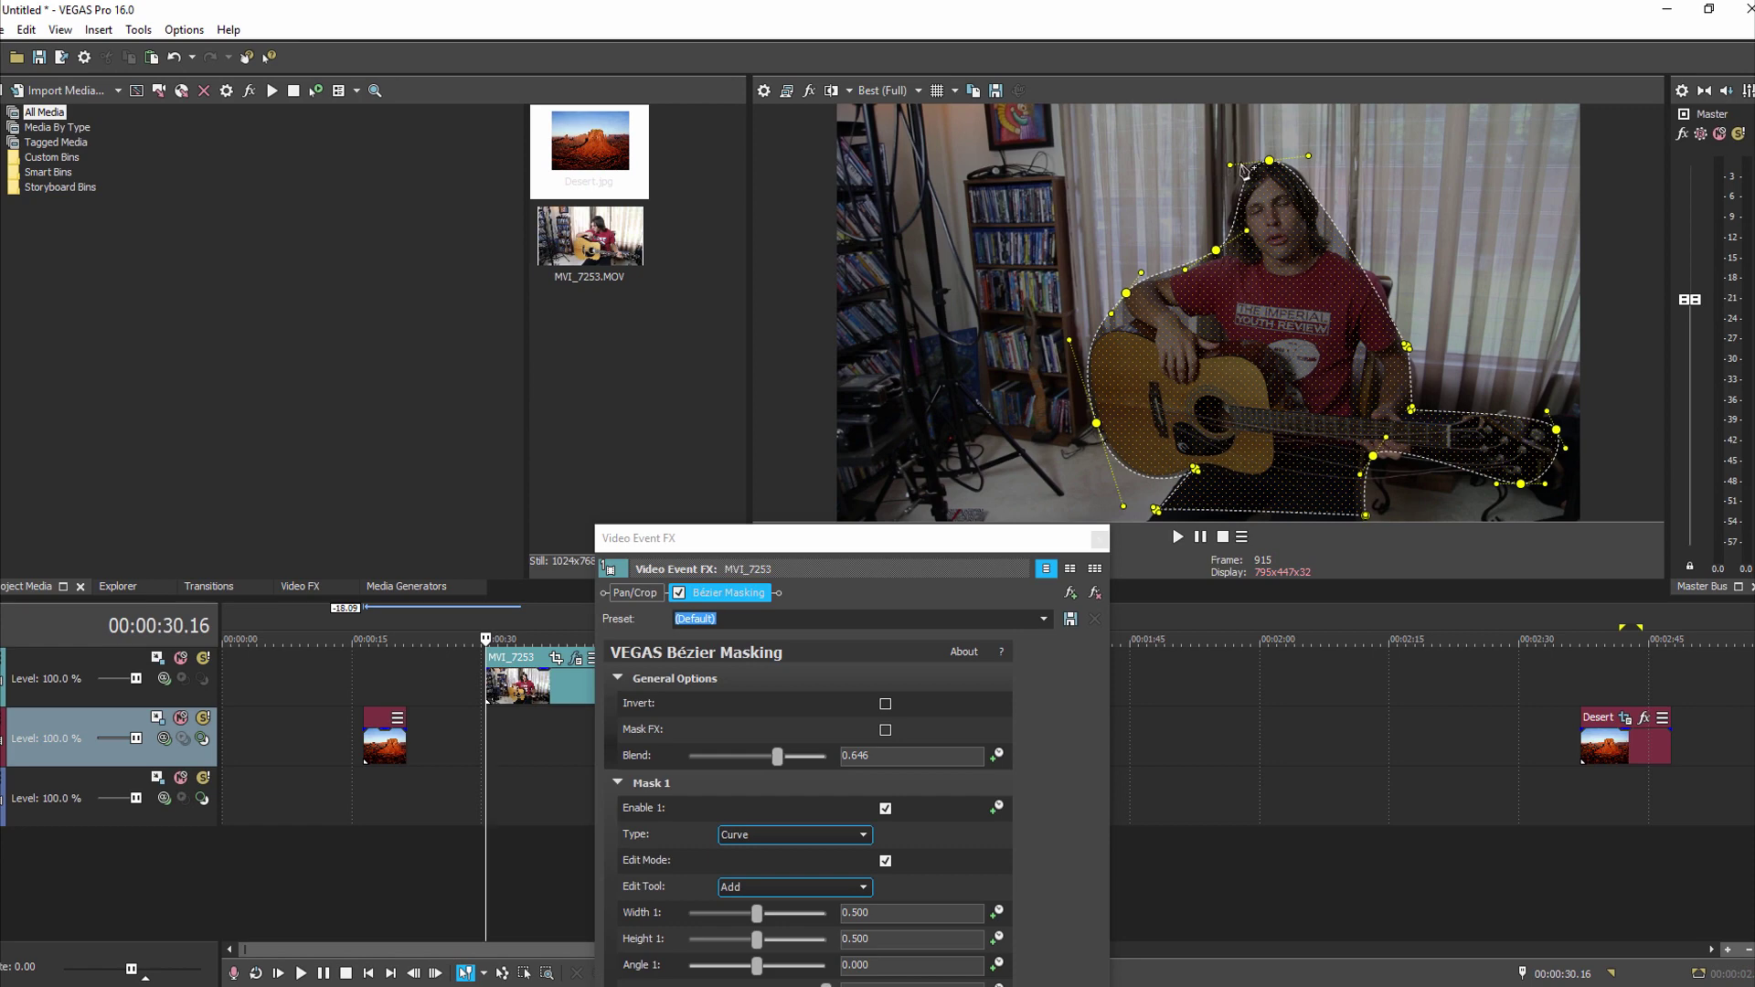
pyautogui.click(1346, 241)
pyautogui.moveTo(1348, 245)
pyautogui.mouseDown()
pyautogui.moveTo(1352, 278)
pyautogui.moveTo(1362, 249)
pyautogui.mouseUp()
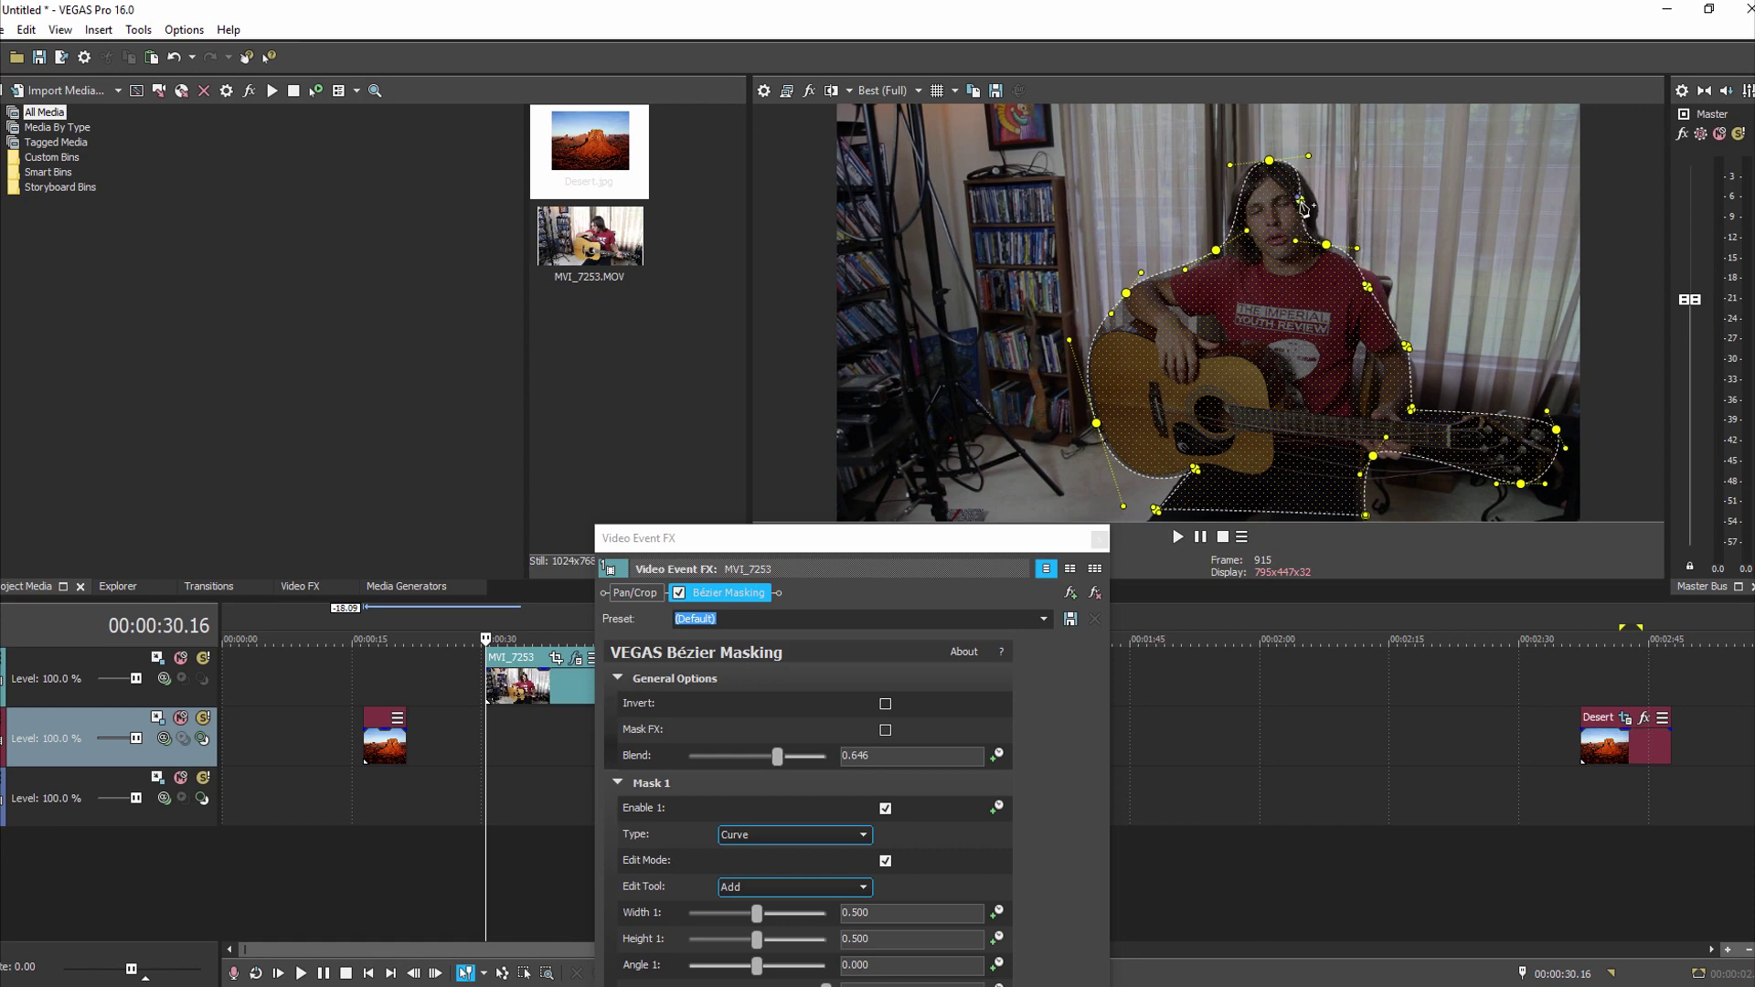
pyautogui.moveTo(1303, 207); pyautogui.dragTo(1323, 236)
# Move the effects window up-left and set the mask Edit Tool back to Normal.
pyautogui.moveTo(962, 546); pyautogui.dragTo(729, 327)
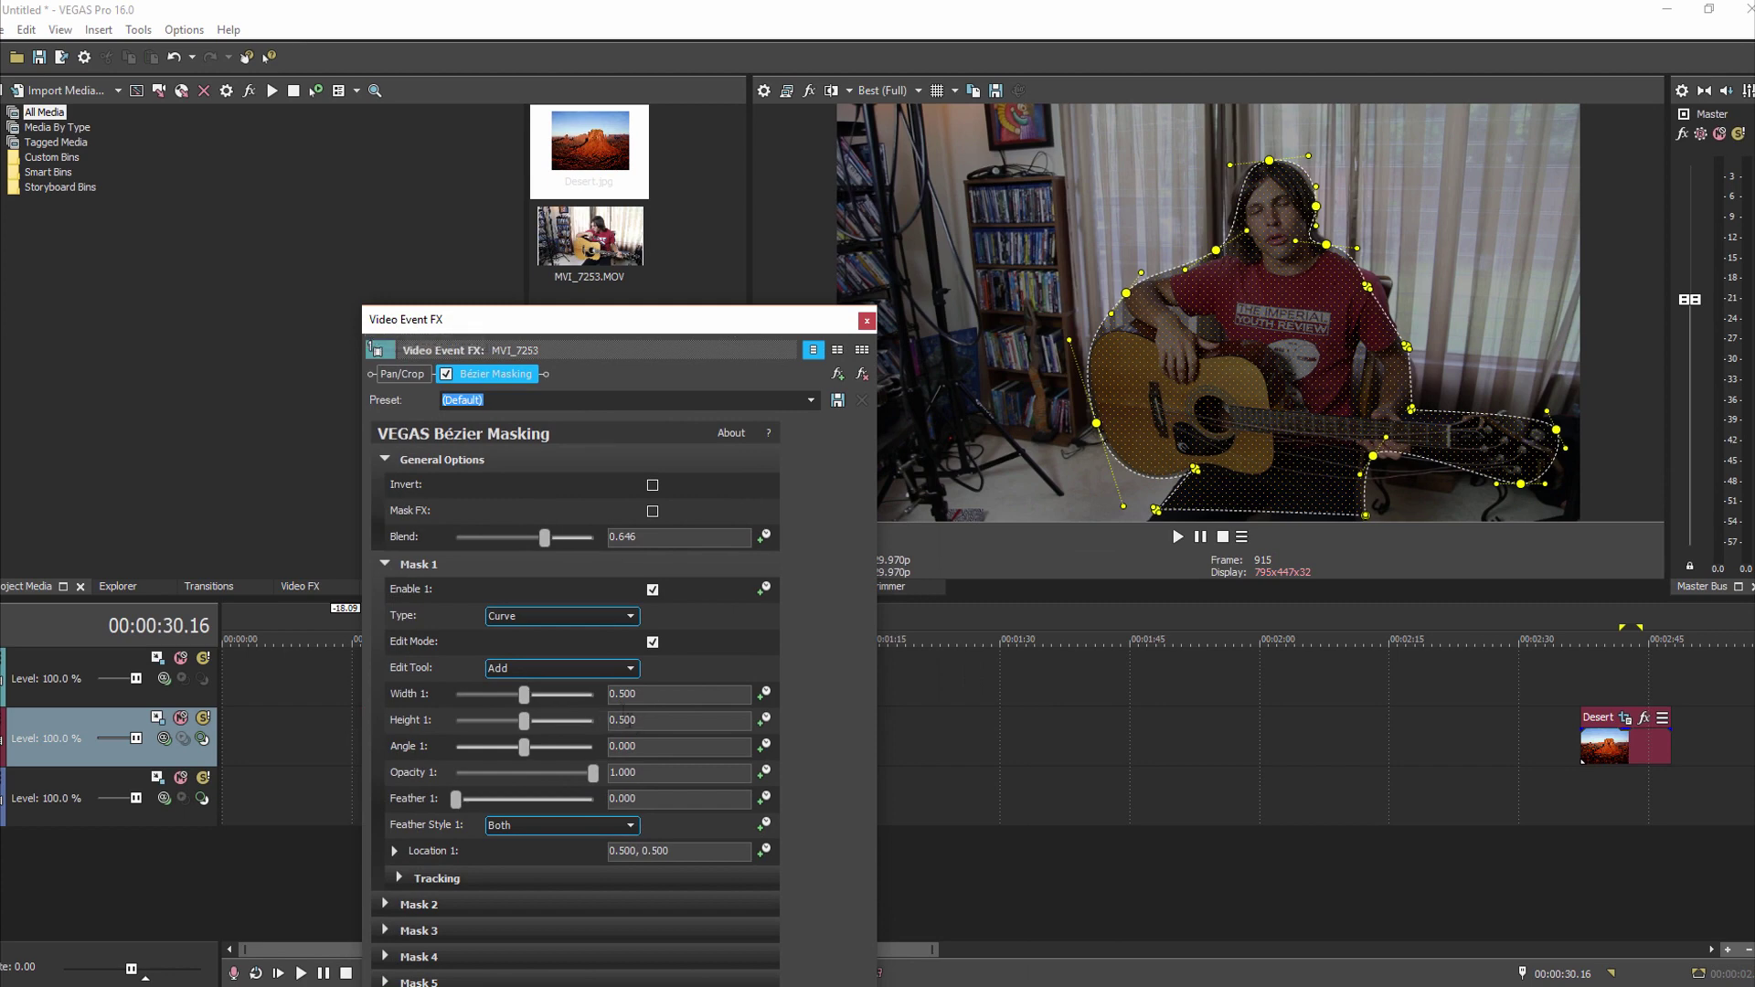
pyautogui.click(631, 672)
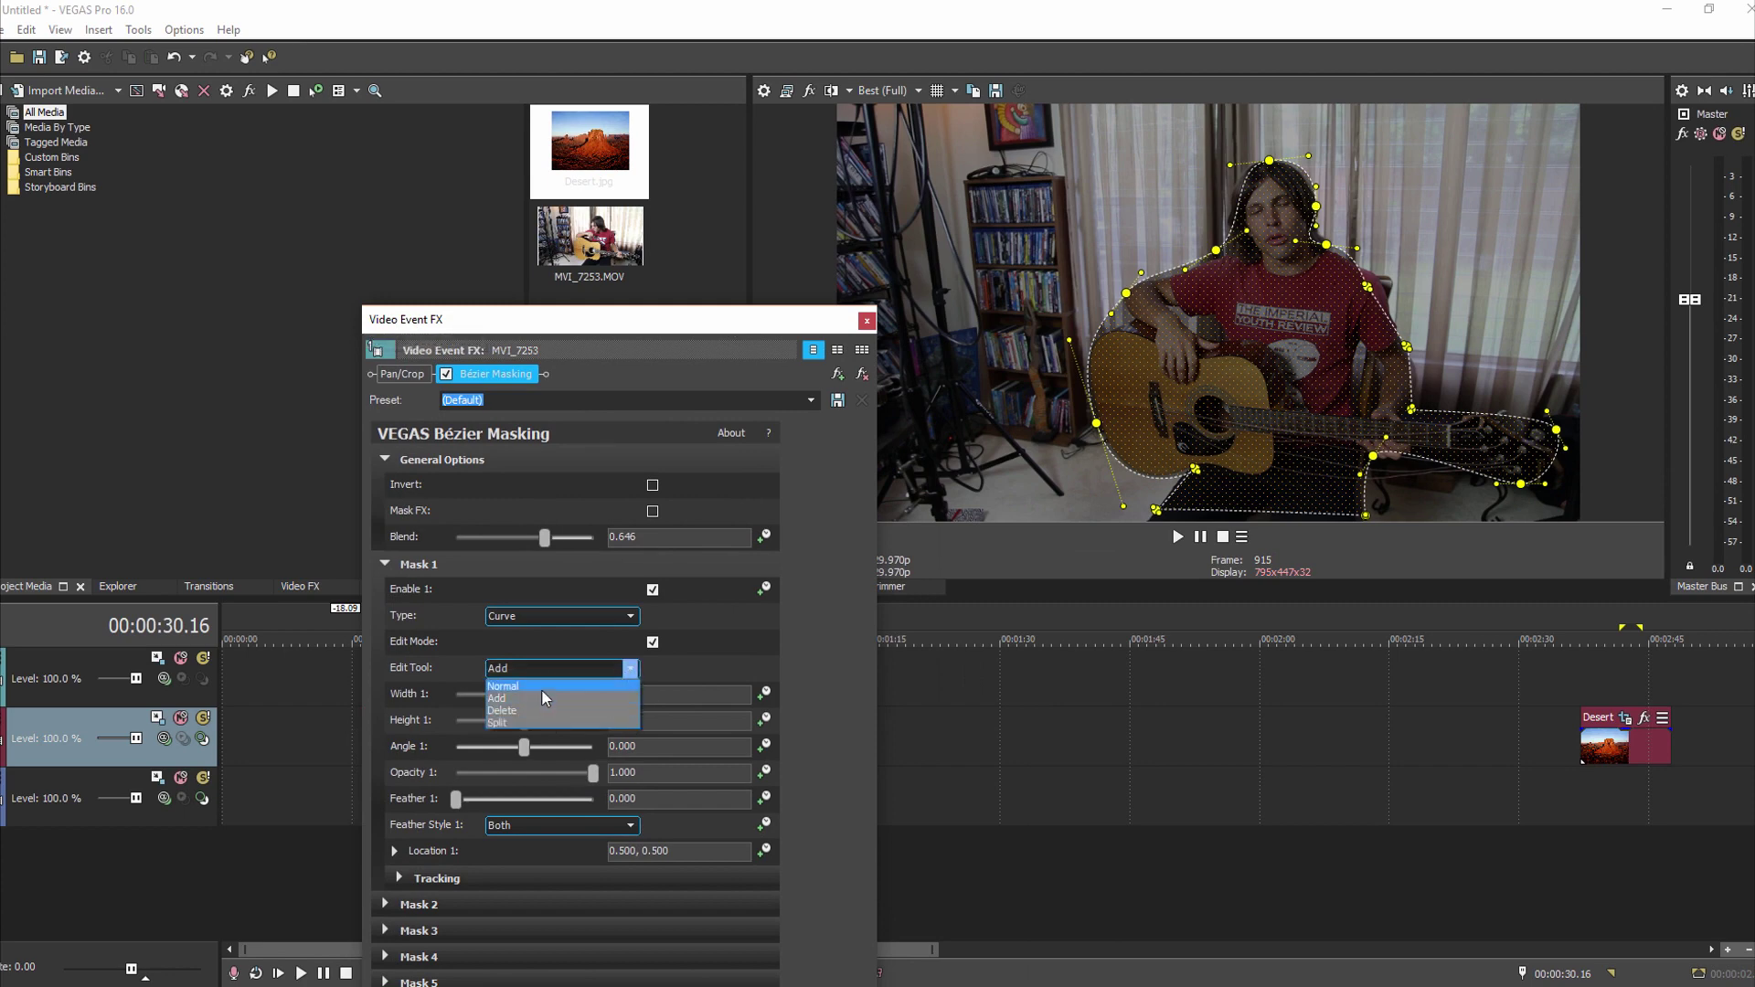
pyautogui.click(636, 672)
# Inspect the Desert event's Pan/Crop in selection mode, then reopen MVI_7253's Bézier Masking.
pyautogui.click(1625, 720)
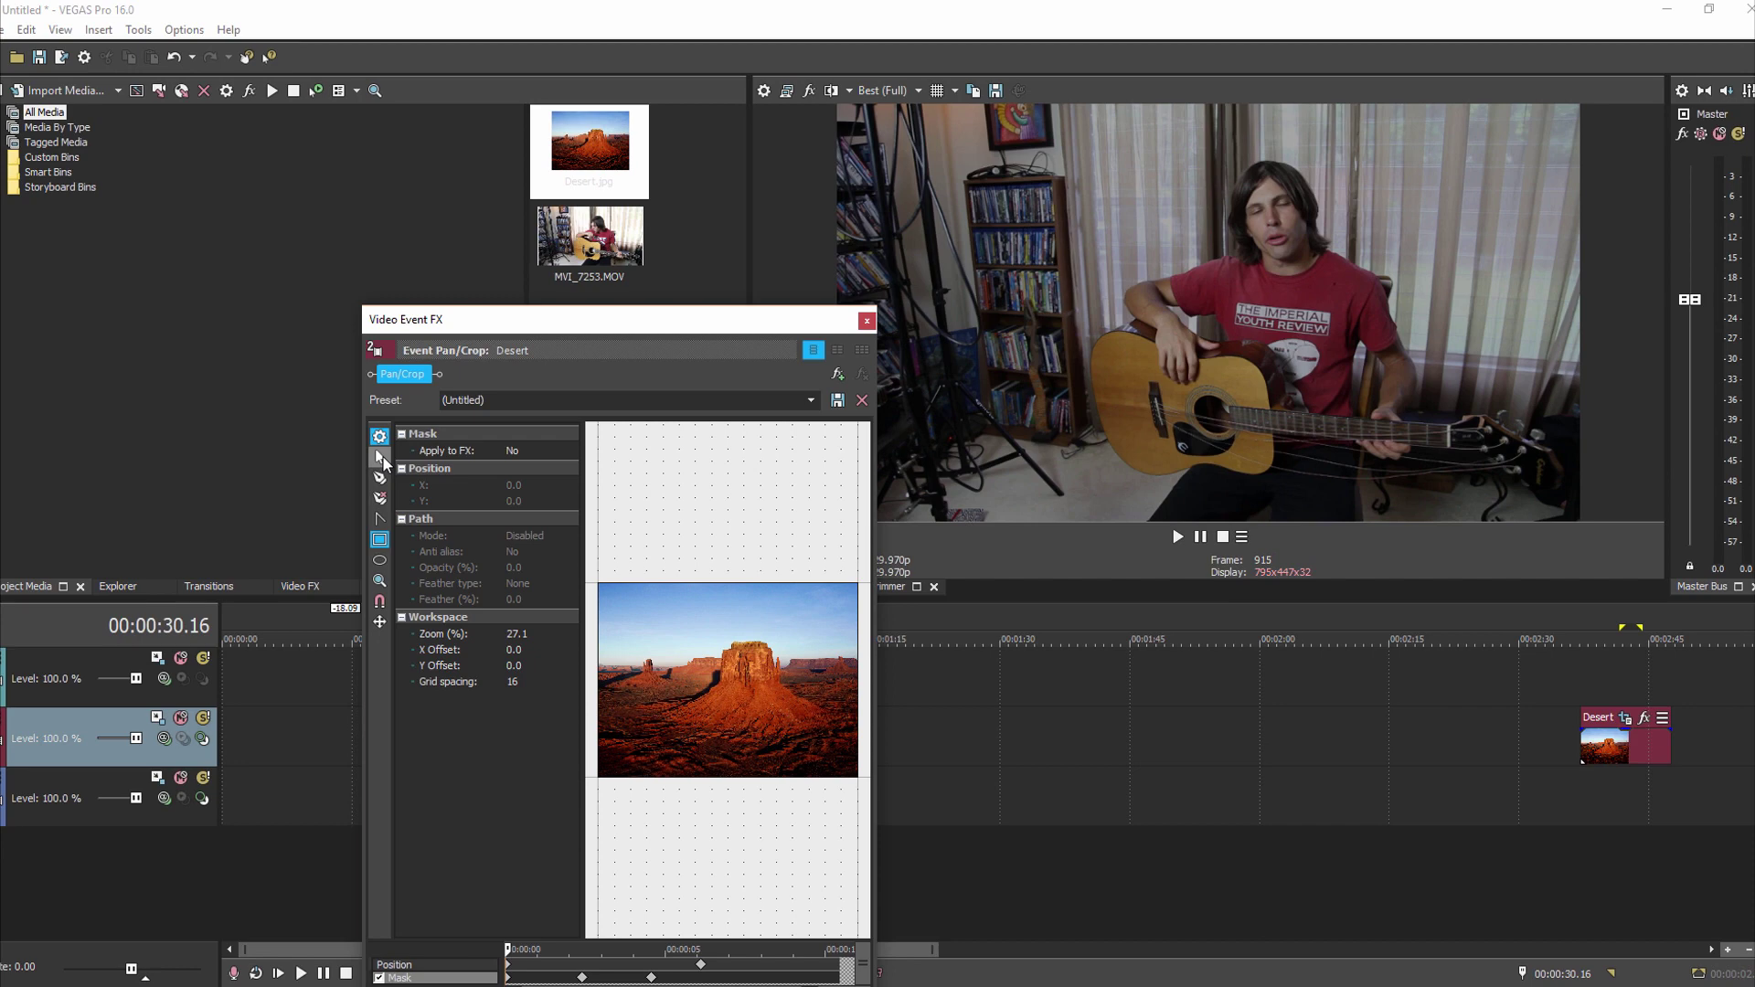
pyautogui.click(381, 459)
pyautogui.click(867, 322)
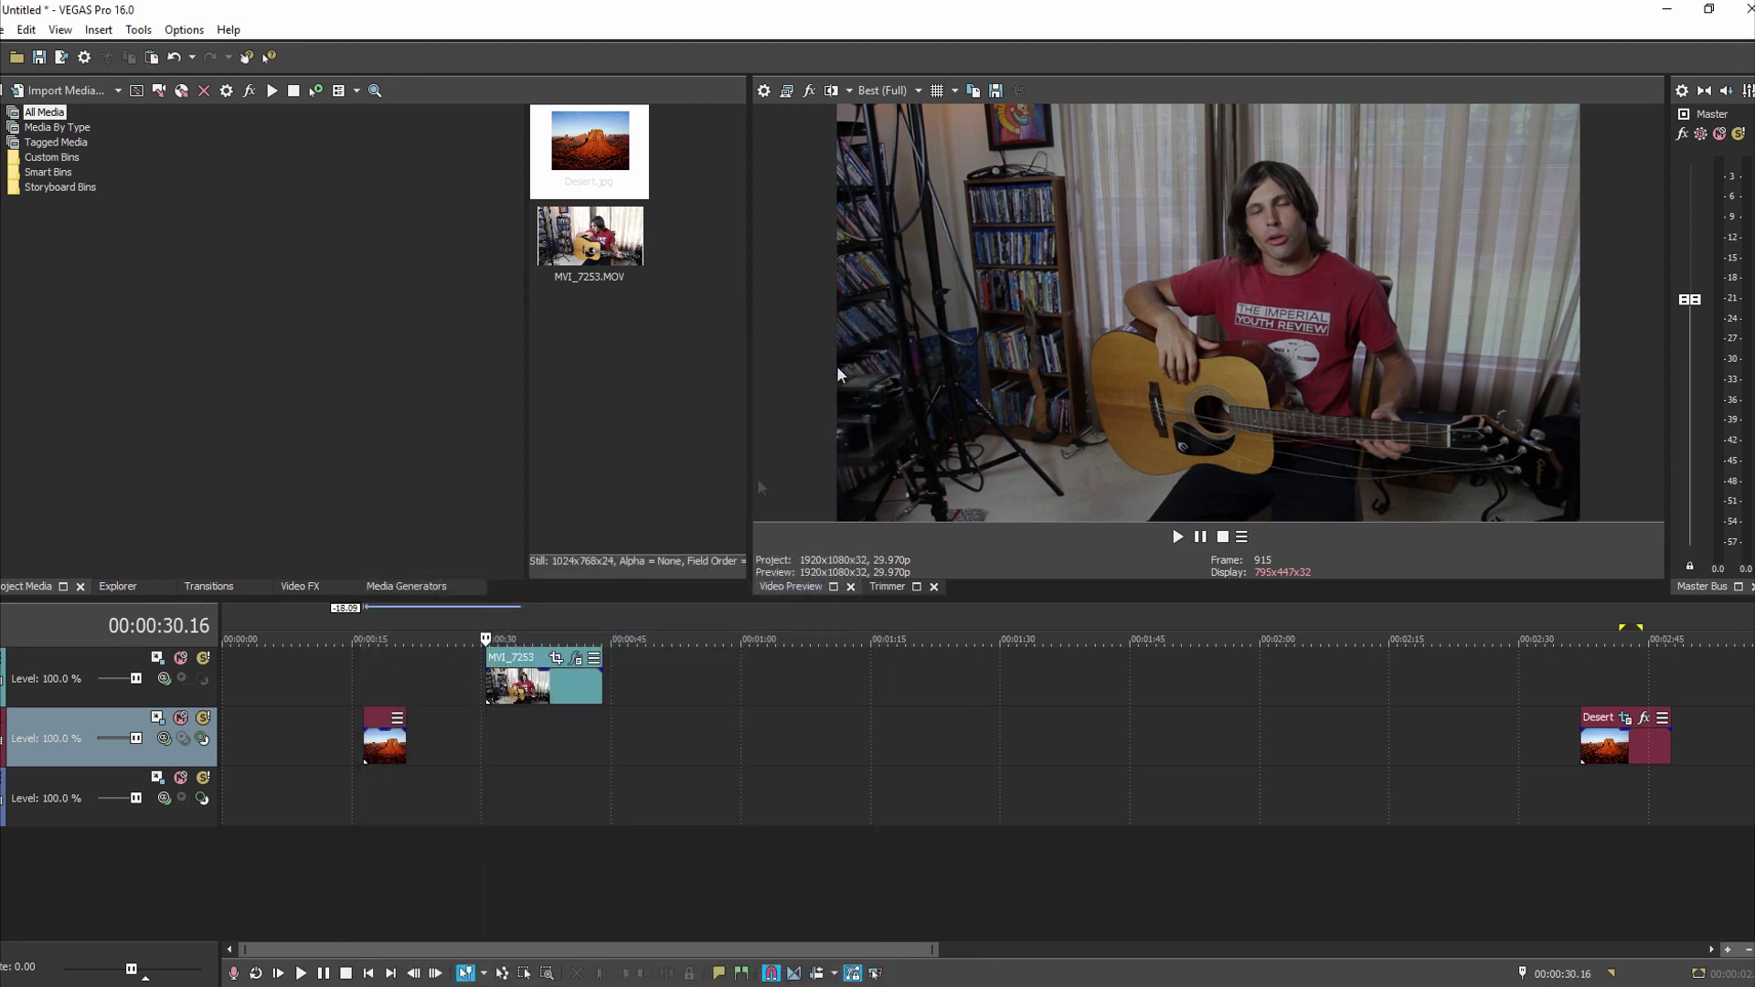
pyautogui.click(579, 665)
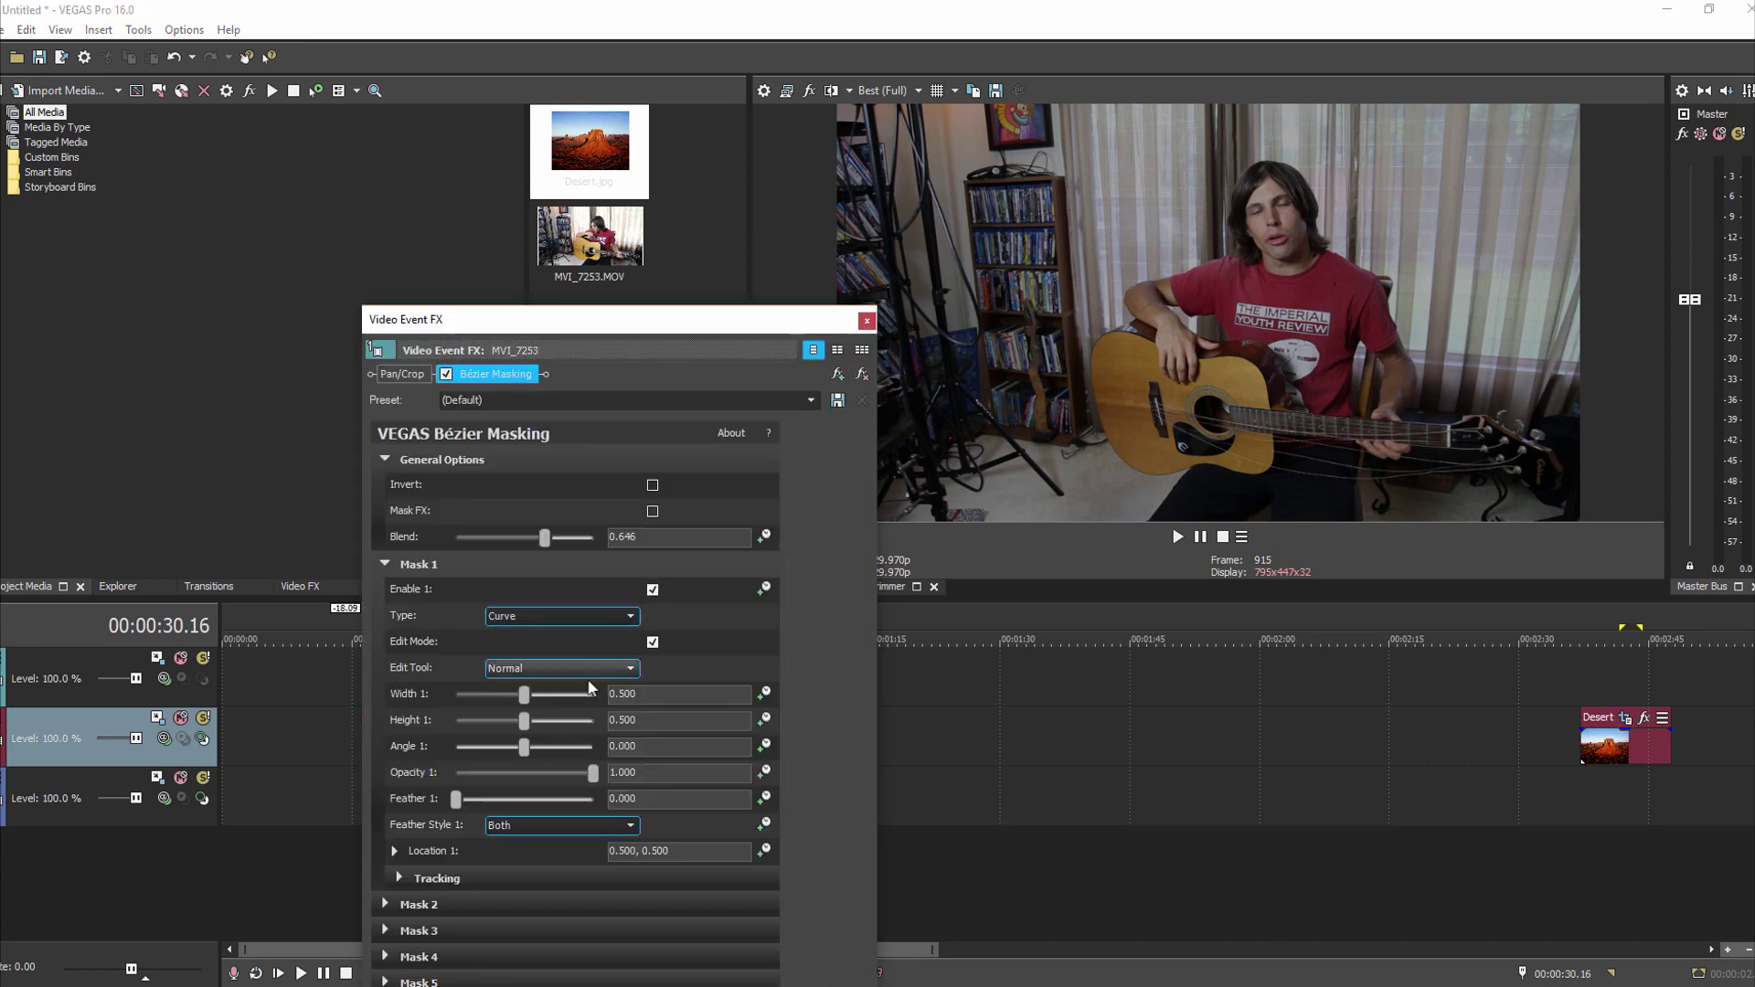
pyautogui.click(629, 671)
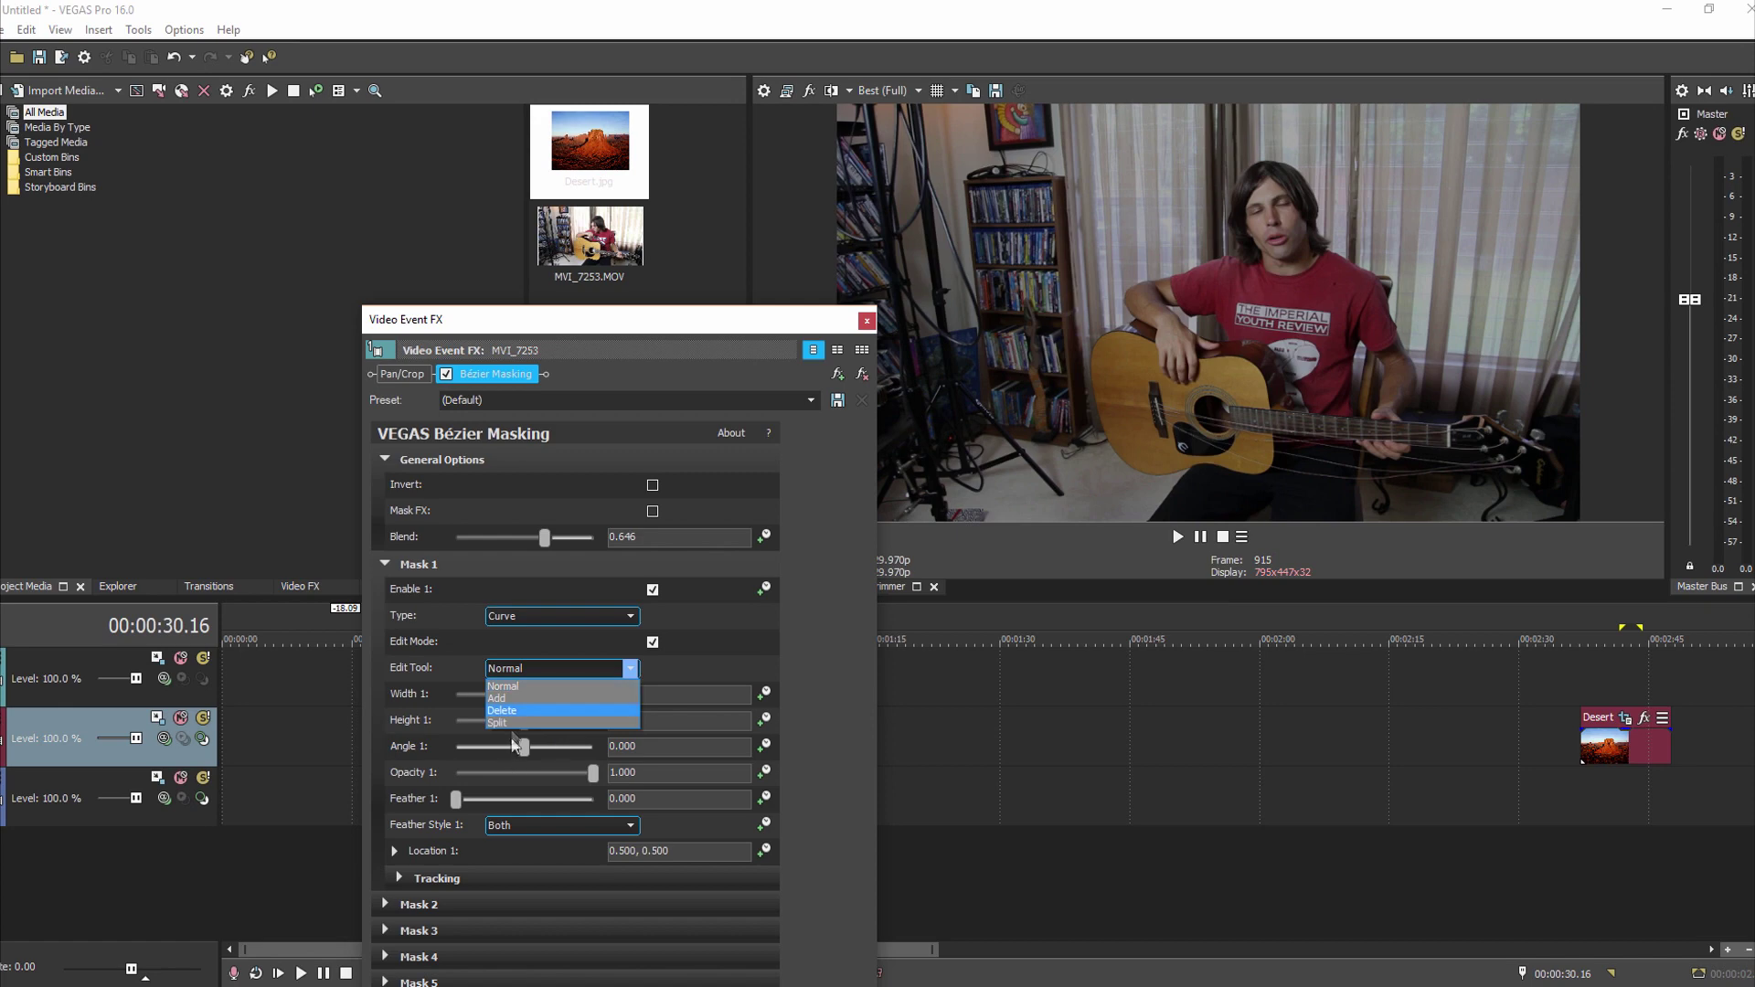
pyautogui.click(545, 687)
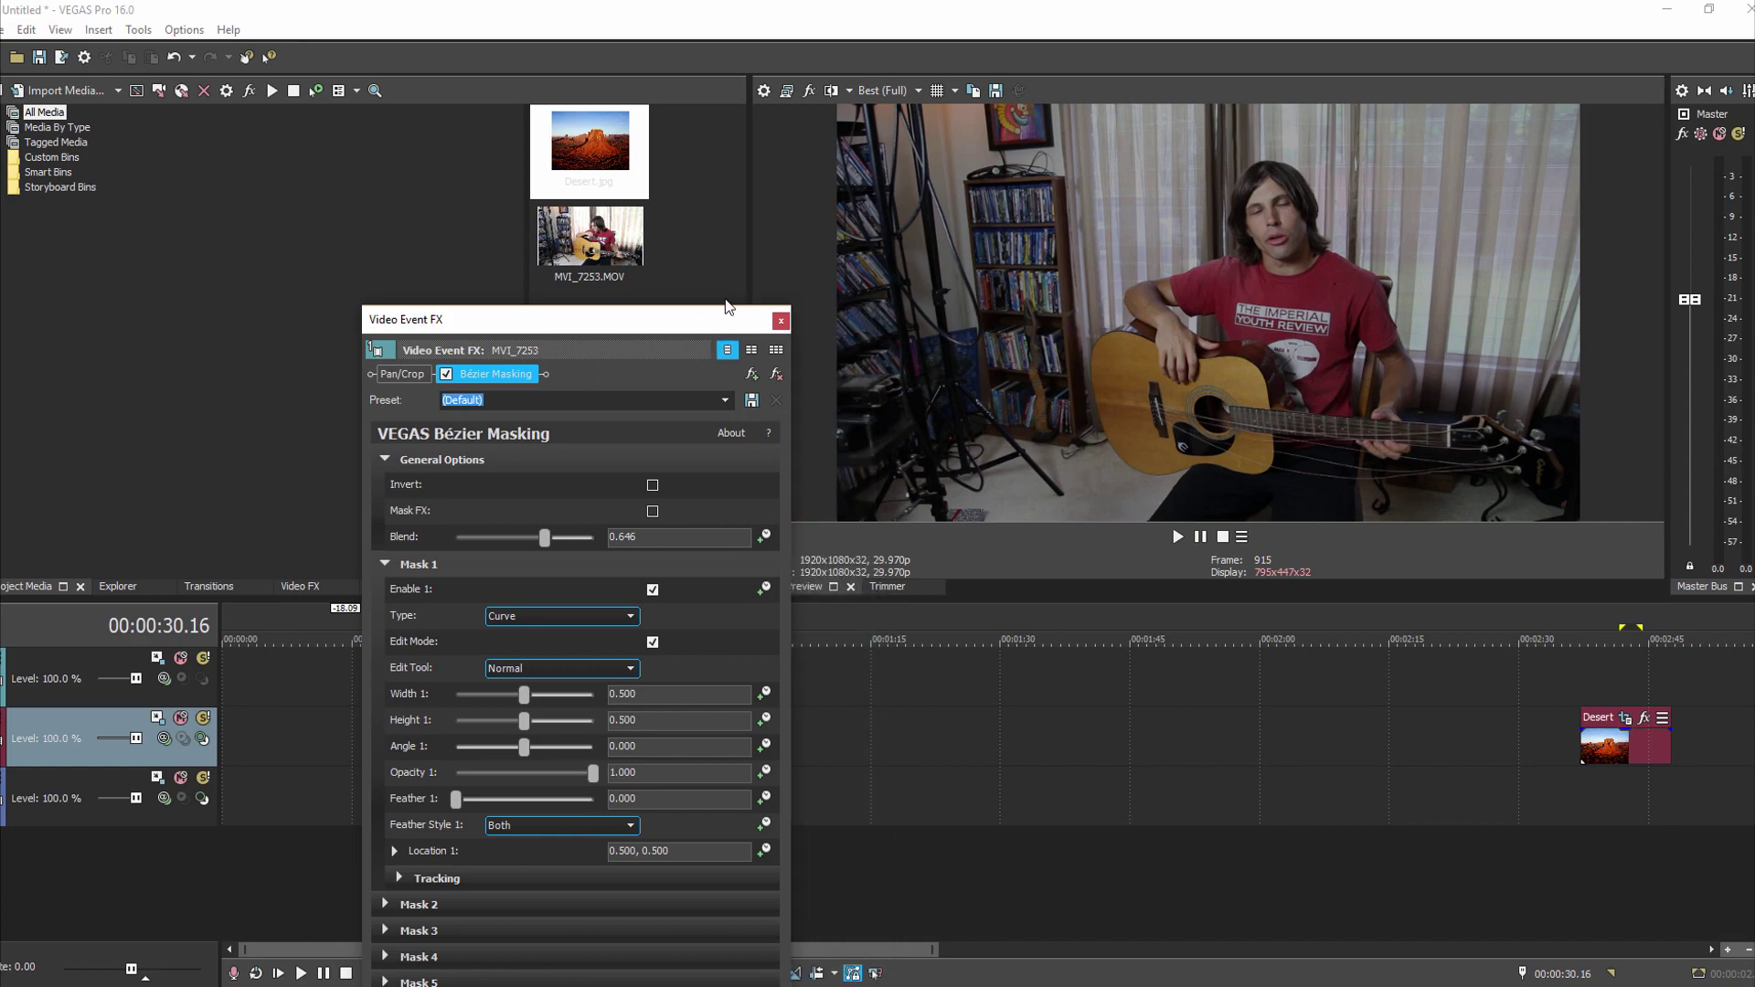
pyautogui.moveTo(715, 318); pyautogui.dragTo(332, 491)
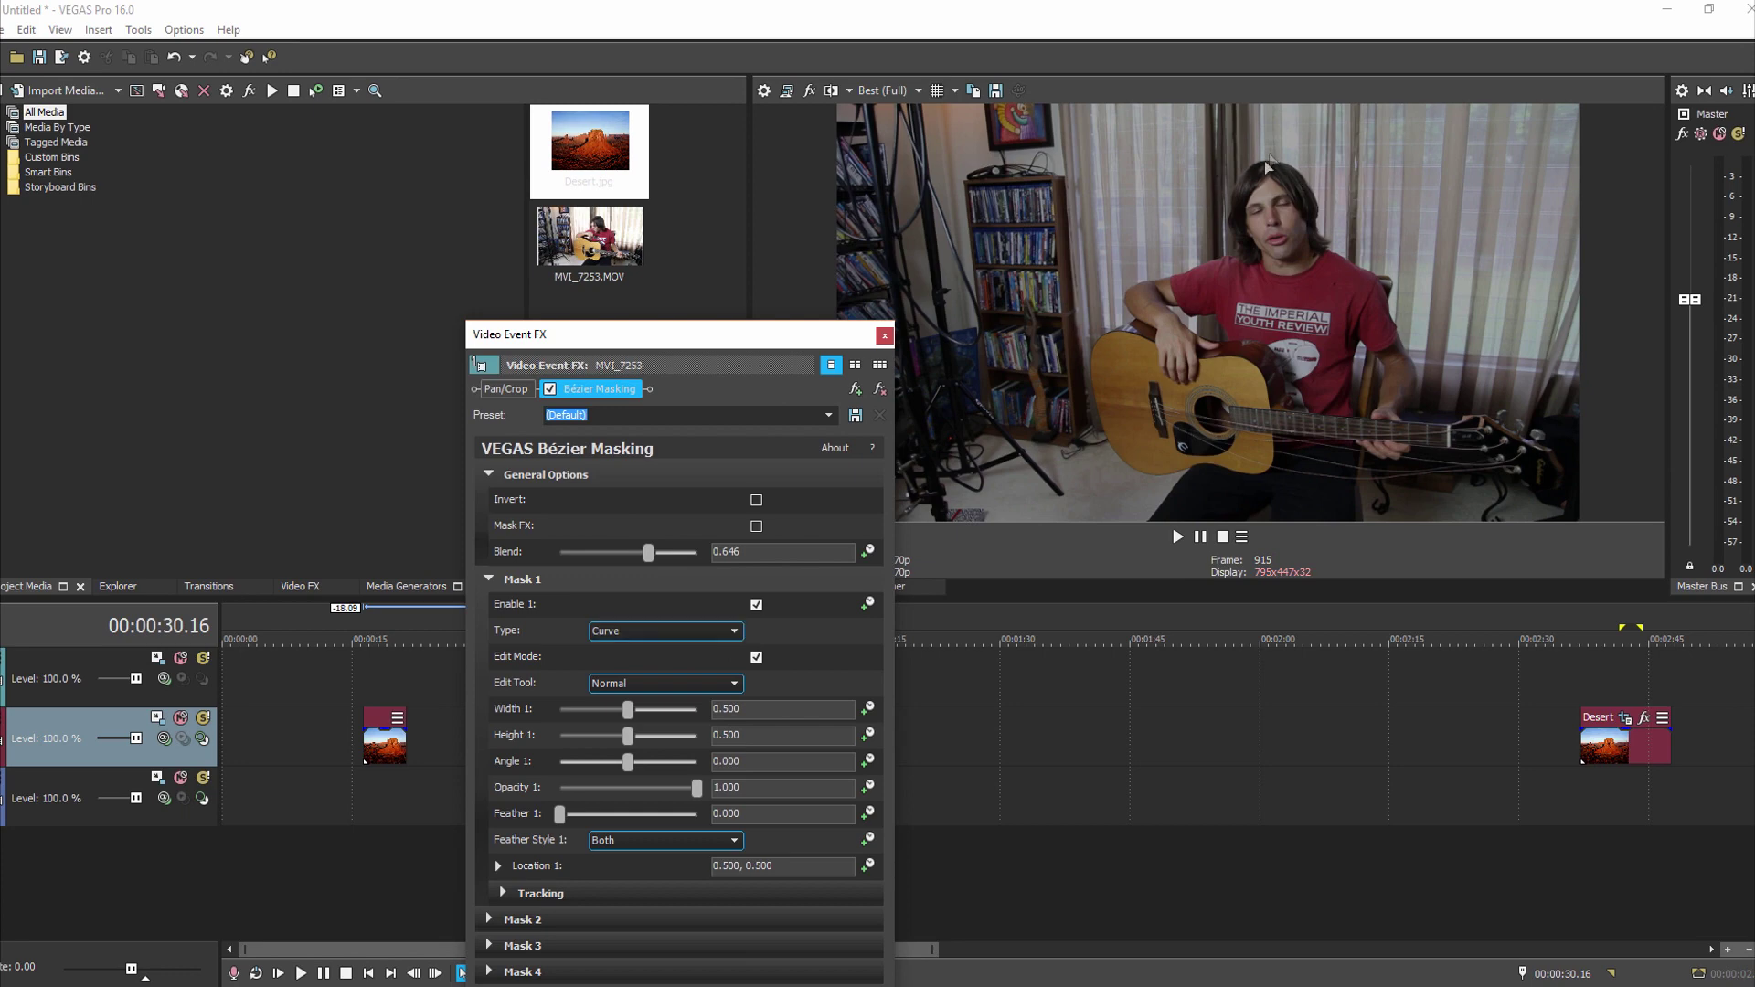
# In Add mode, place mask points from the head top past the face, shoulder and guitar body.
pyautogui.click(734, 683)
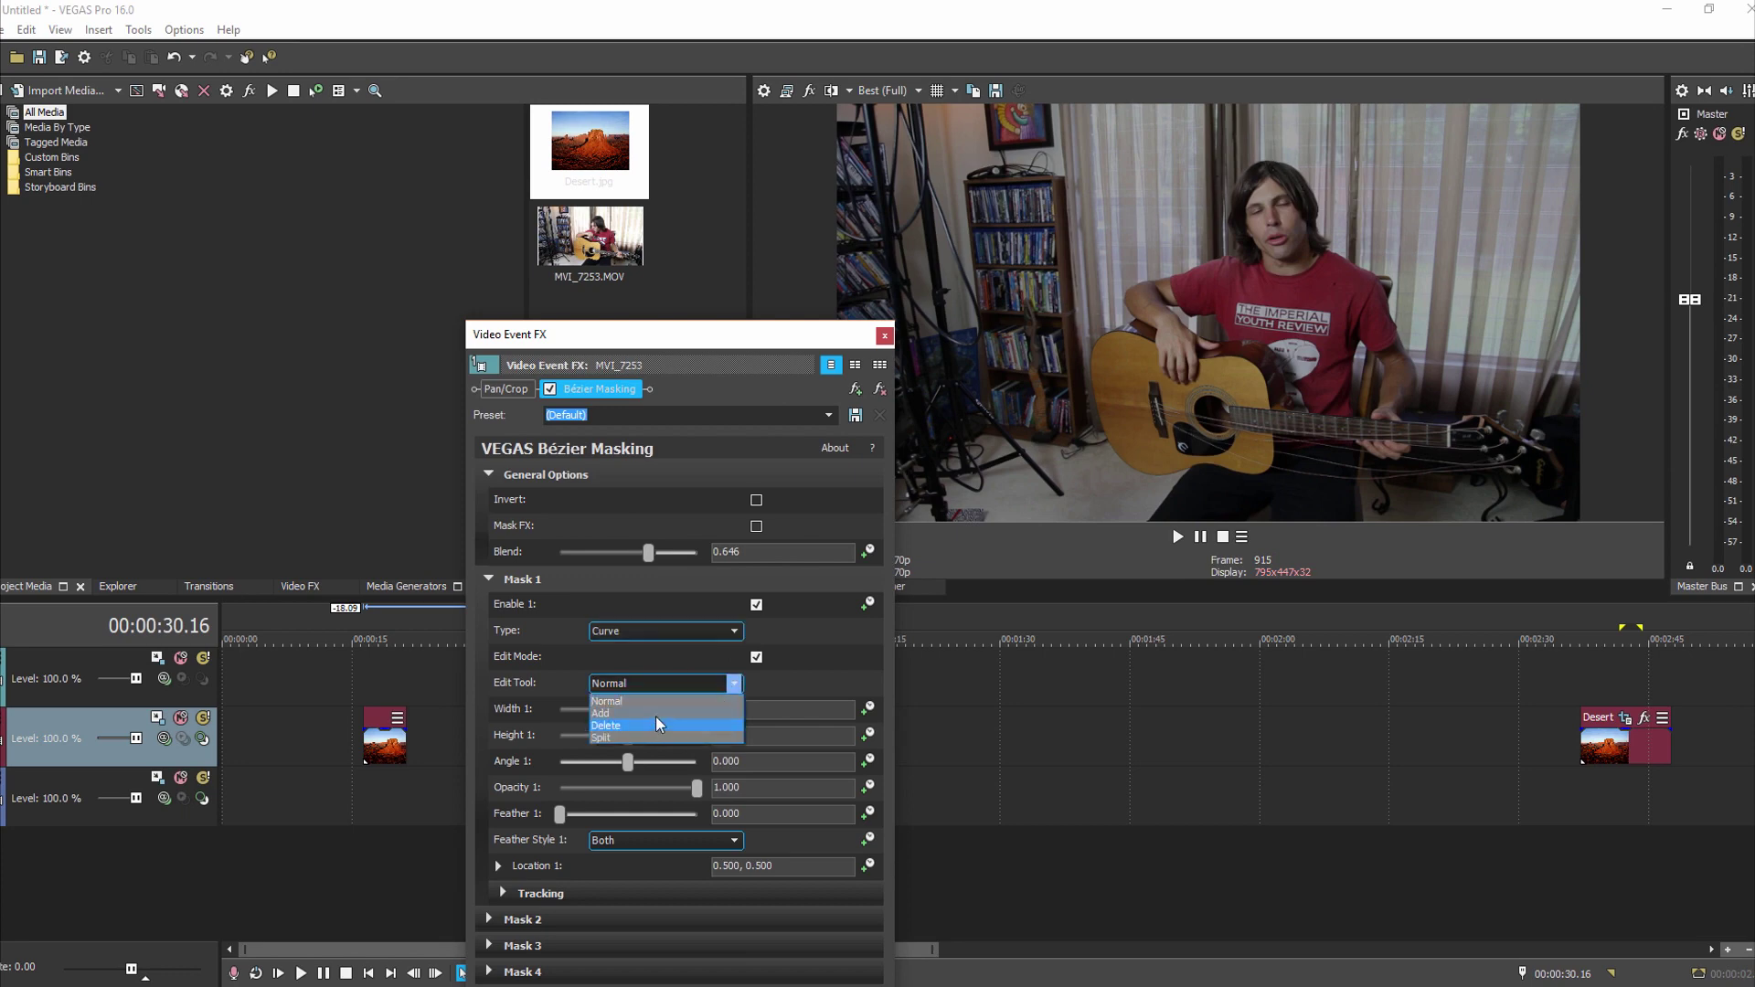
pyautogui.click(656, 713)
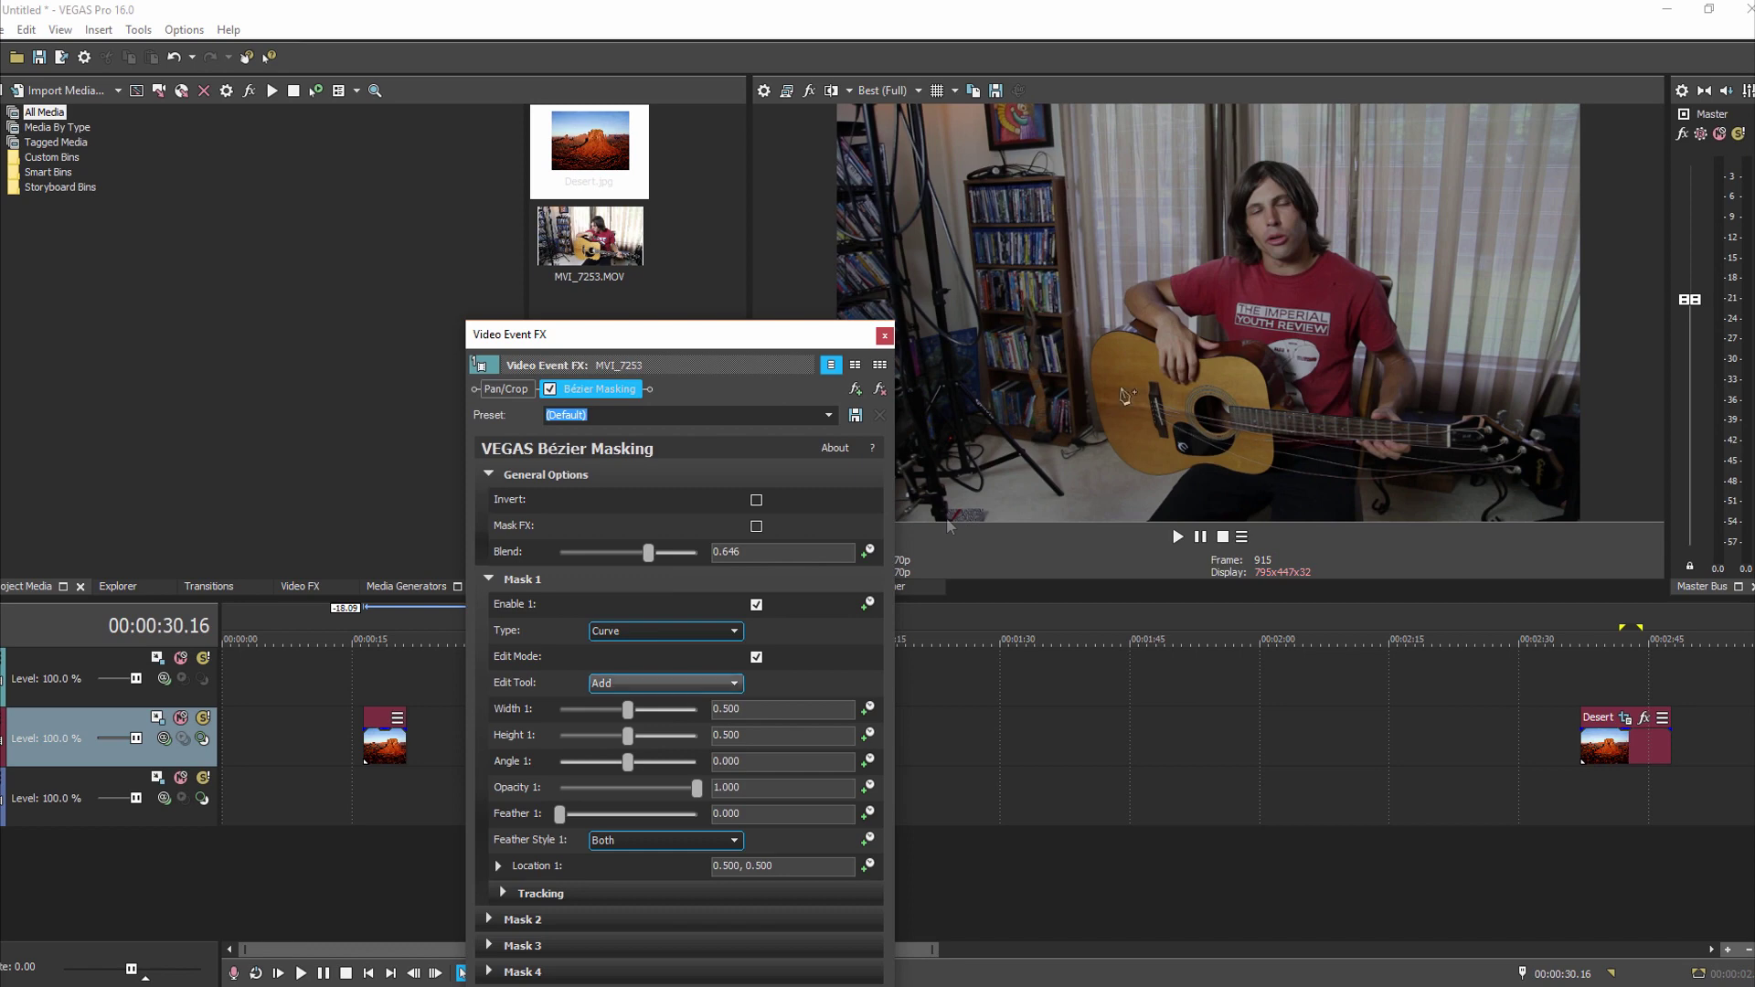
pyautogui.click(1262, 161)
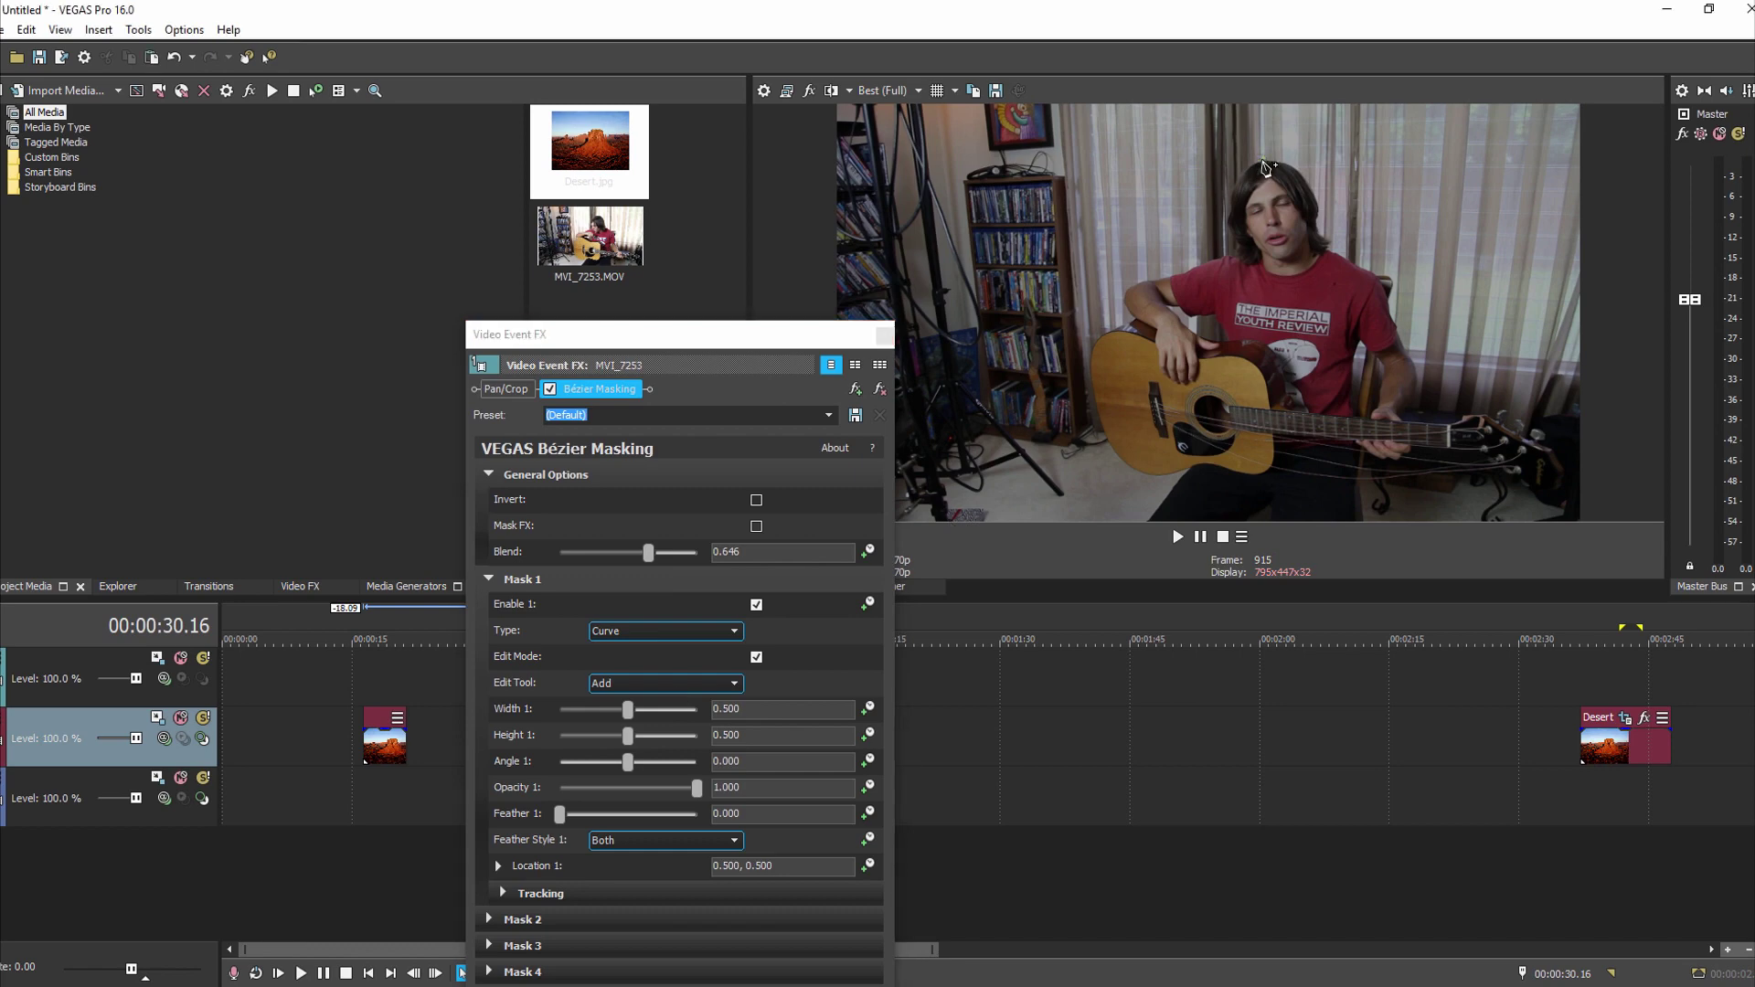
pyautogui.click(1241, 255)
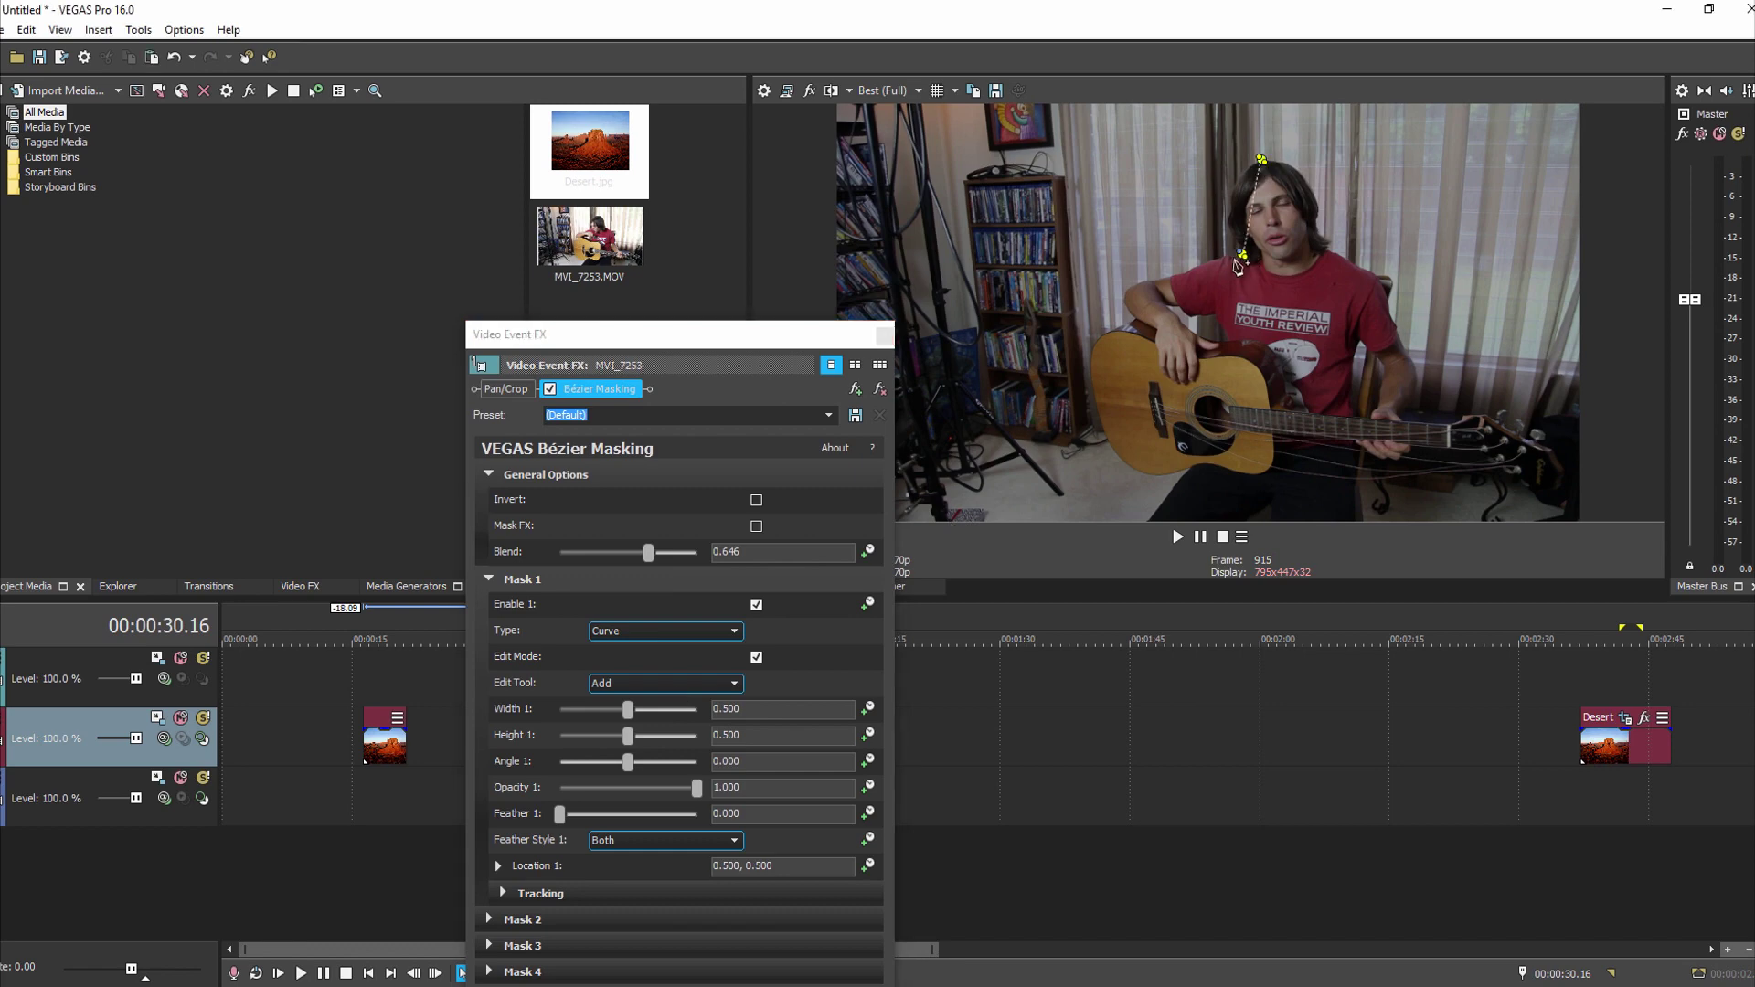
pyautogui.click(1126, 290)
pyautogui.click(1131, 319)
pyautogui.click(1144, 470)
pyautogui.click(1187, 471)
pyautogui.click(1150, 513)
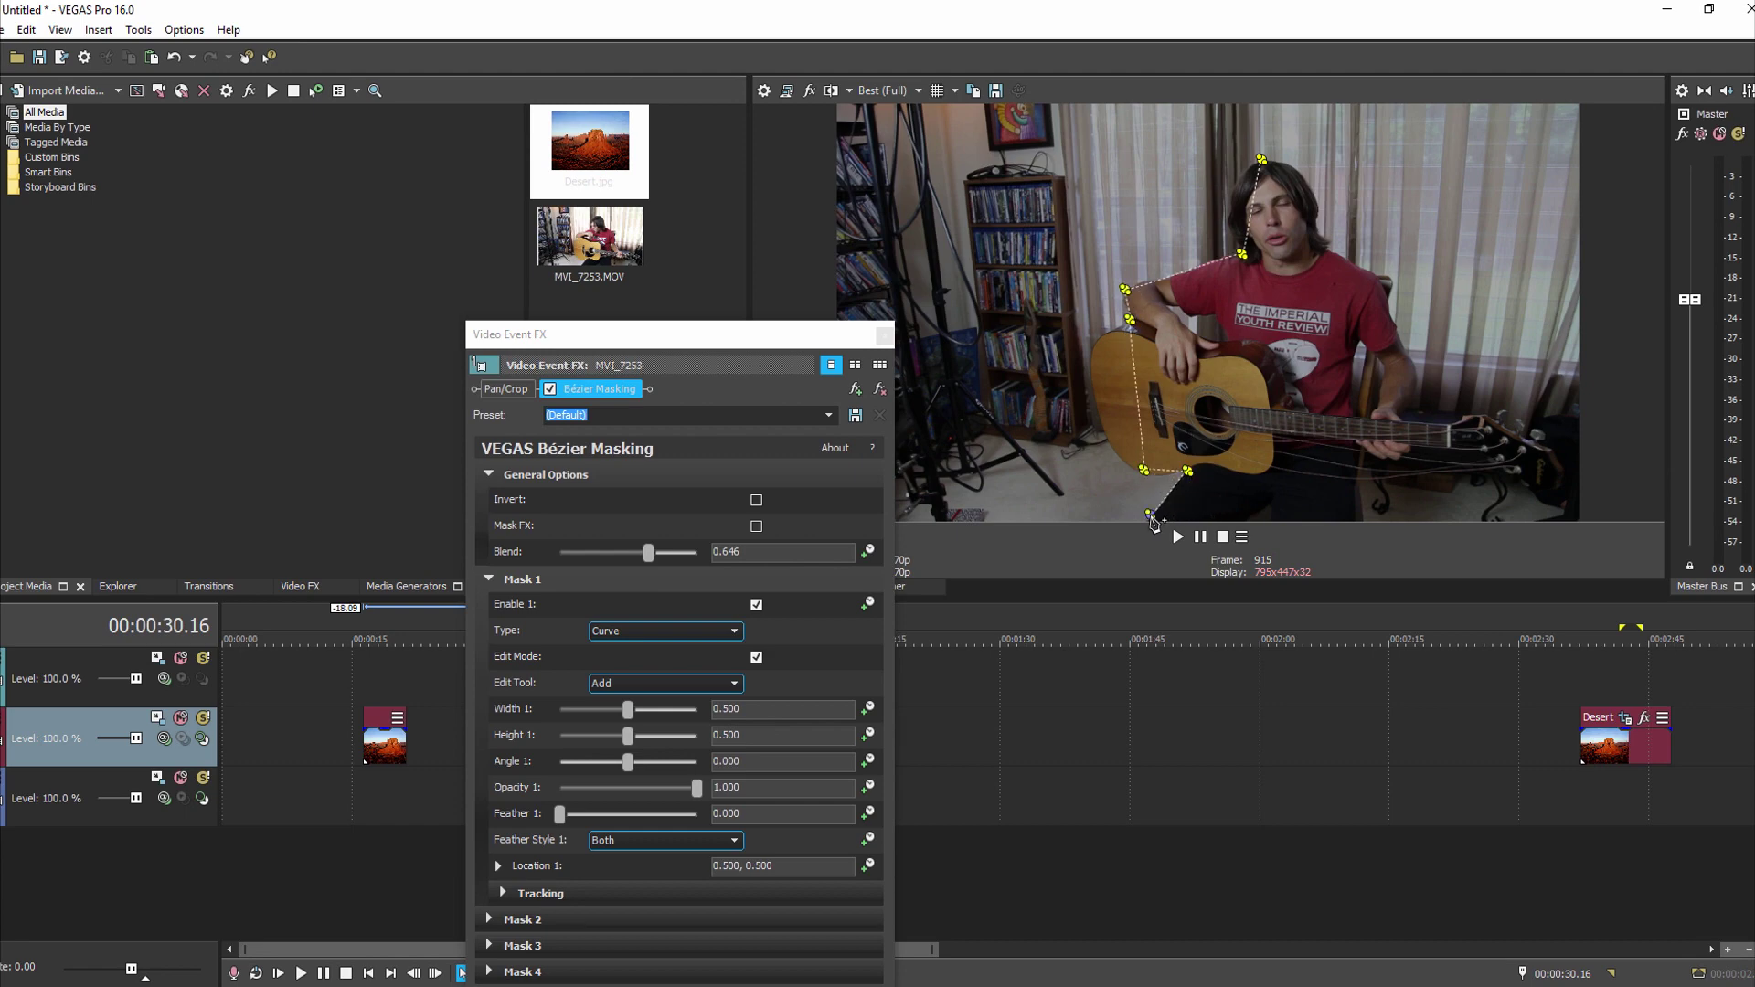
# Add points along the guitar neck, headstock, arm and shoulder, close the outline, curve the head.
pyautogui.click(1369, 518)
pyautogui.click(1369, 456)
pyautogui.click(1469, 456)
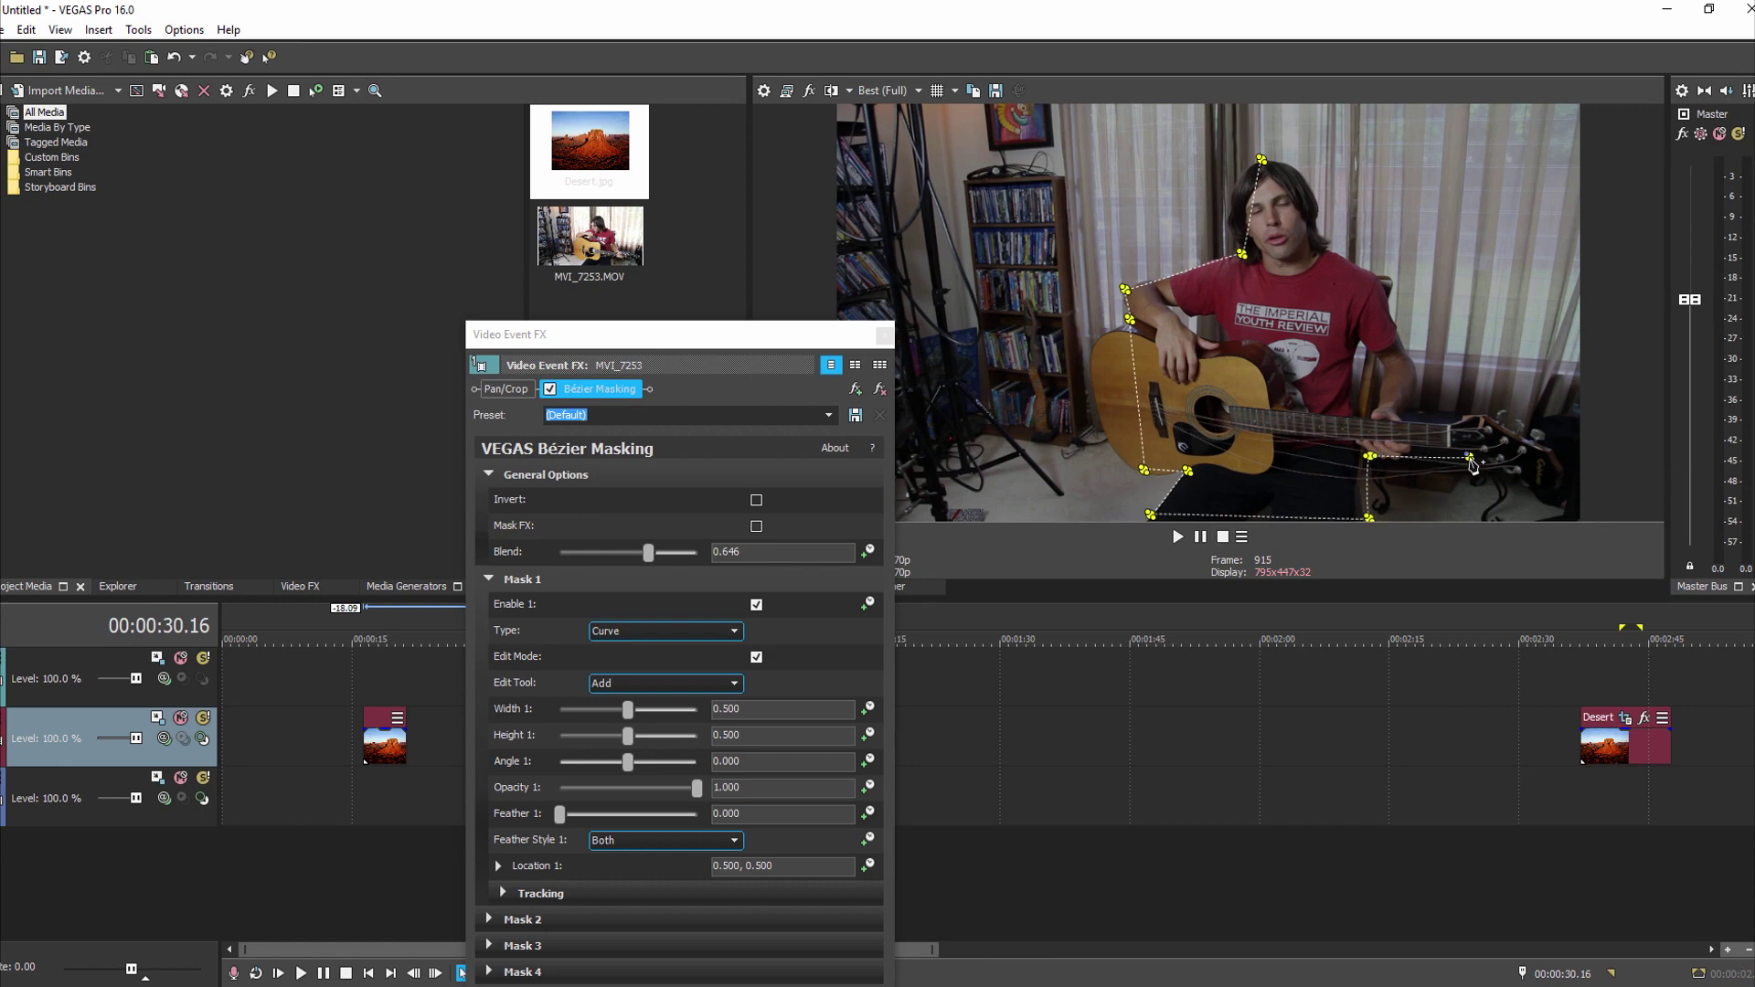
pyautogui.click(1551, 501)
pyautogui.click(1552, 451)
pyautogui.click(1473, 403)
pyautogui.click(1396, 416)
pyautogui.click(1421, 361)
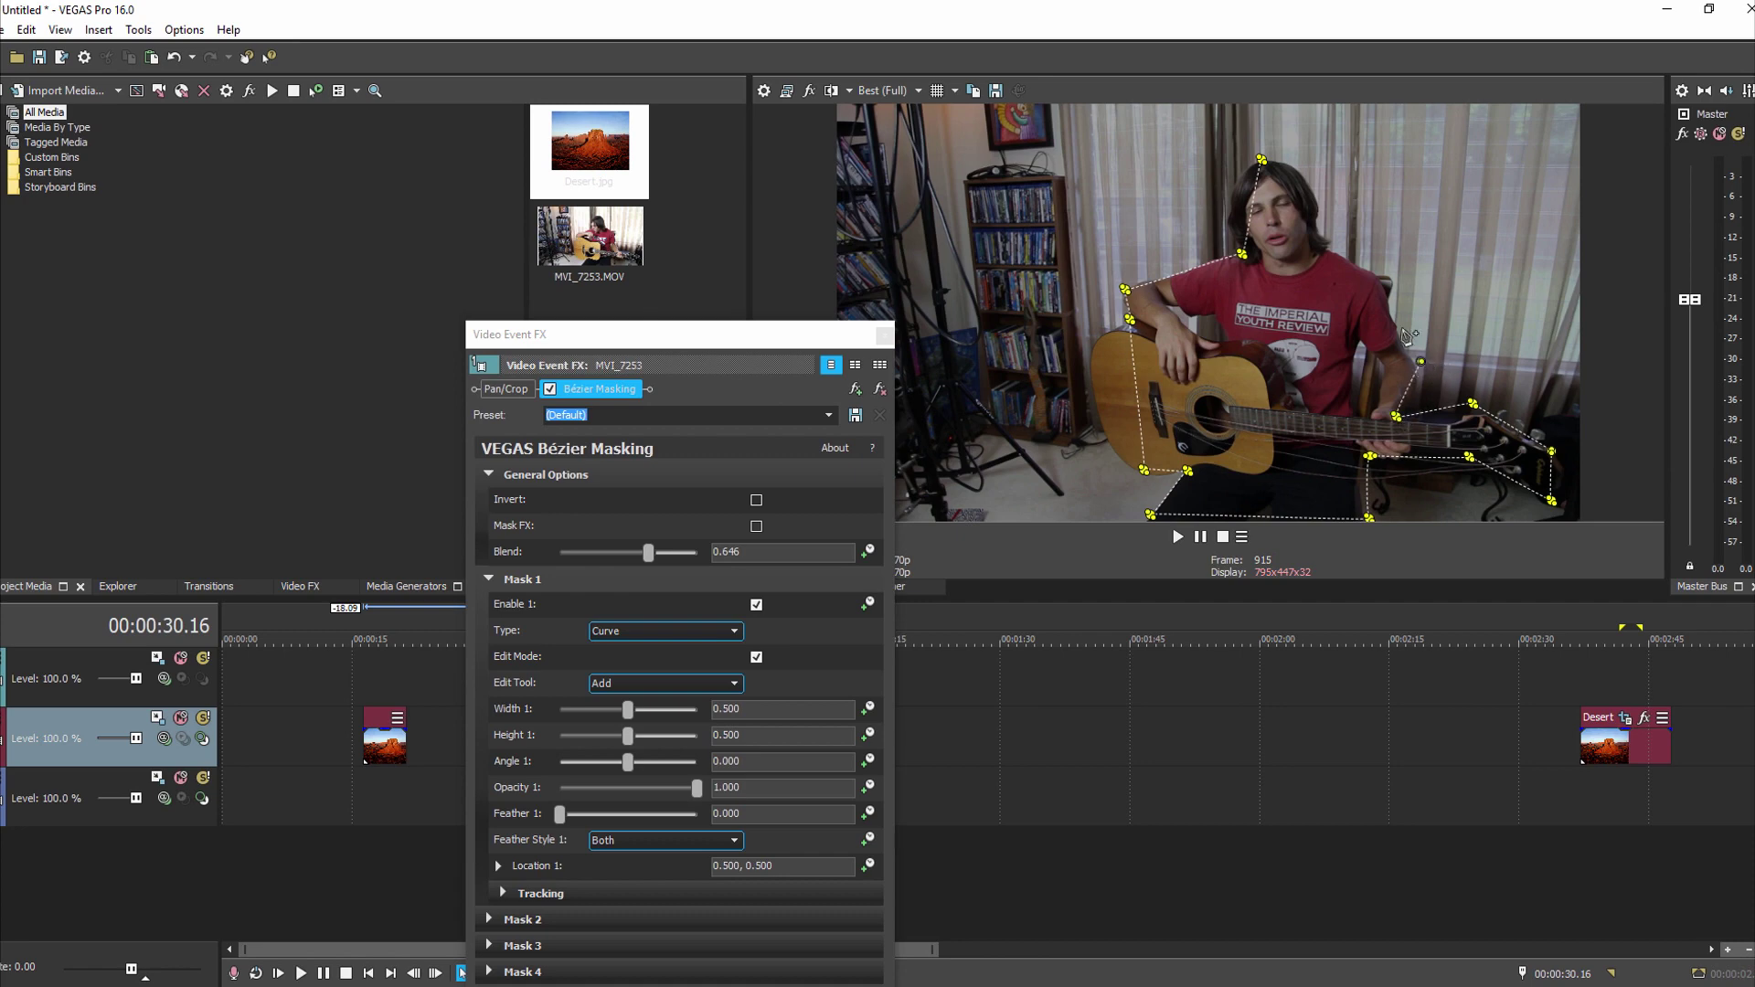
pyautogui.click(1378, 273)
pyautogui.click(1261, 158)
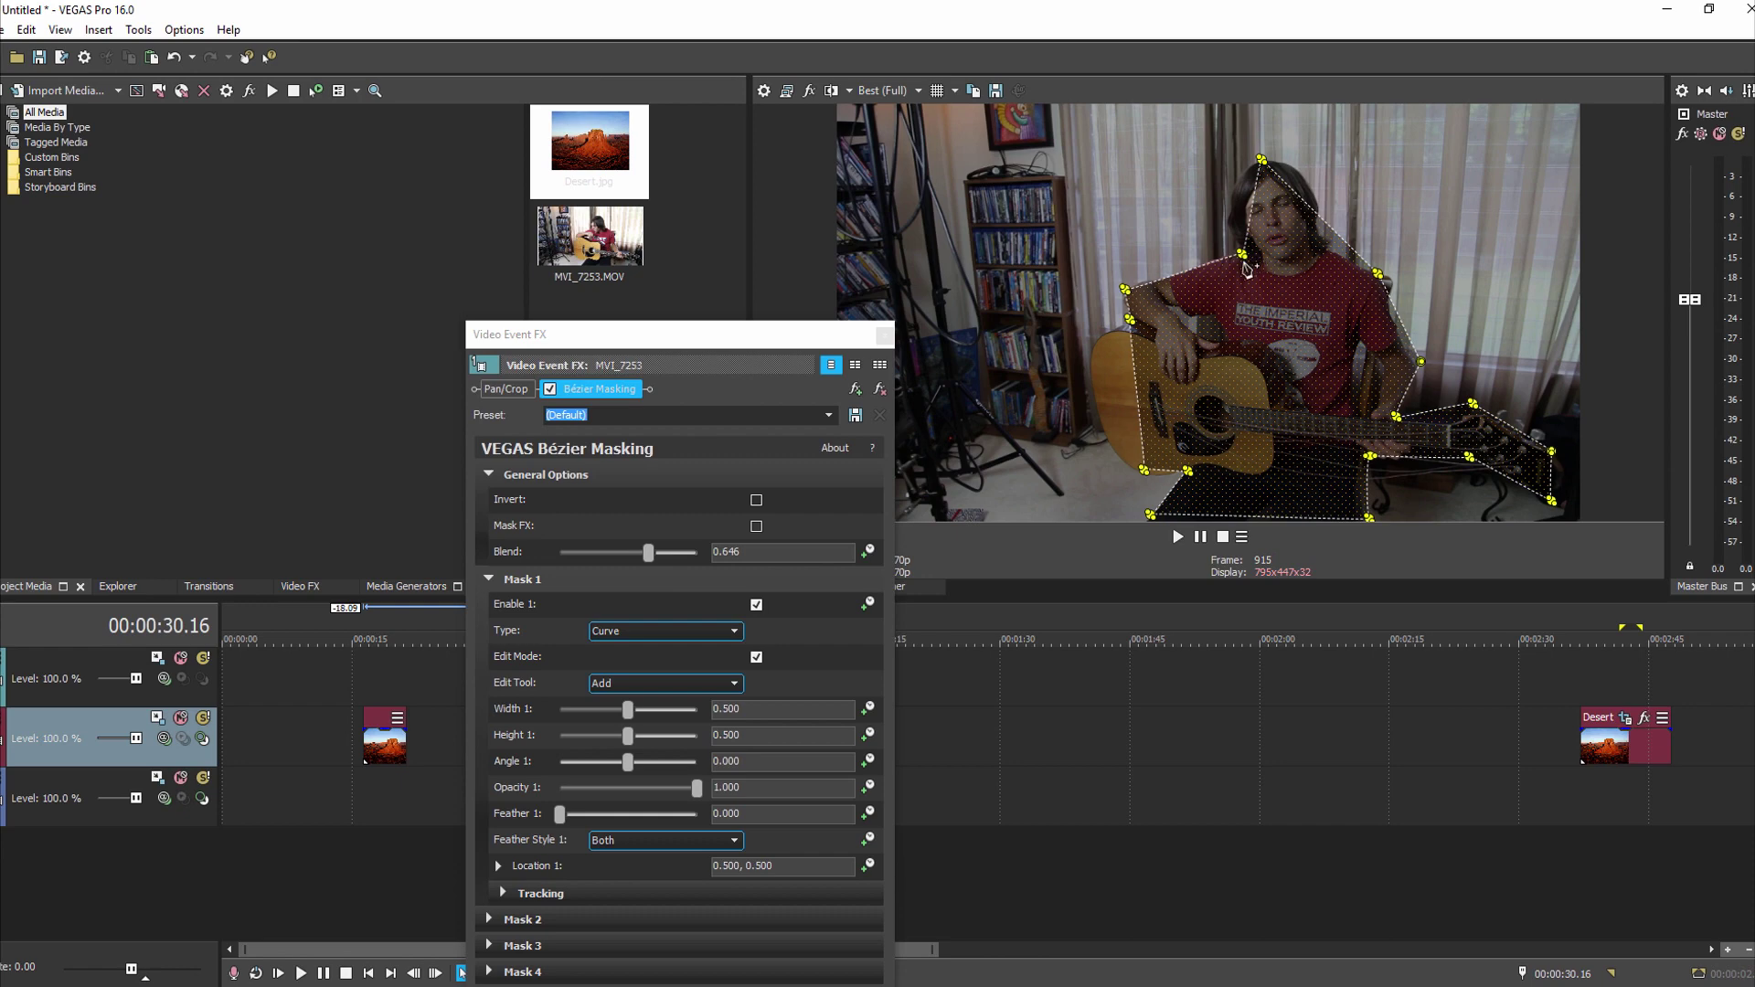
pyautogui.moveTo(1245, 262); pyautogui.dragTo(1254, 302)
# Delete the extra mask point near the guitarist's head.
pyautogui.click(736, 692)
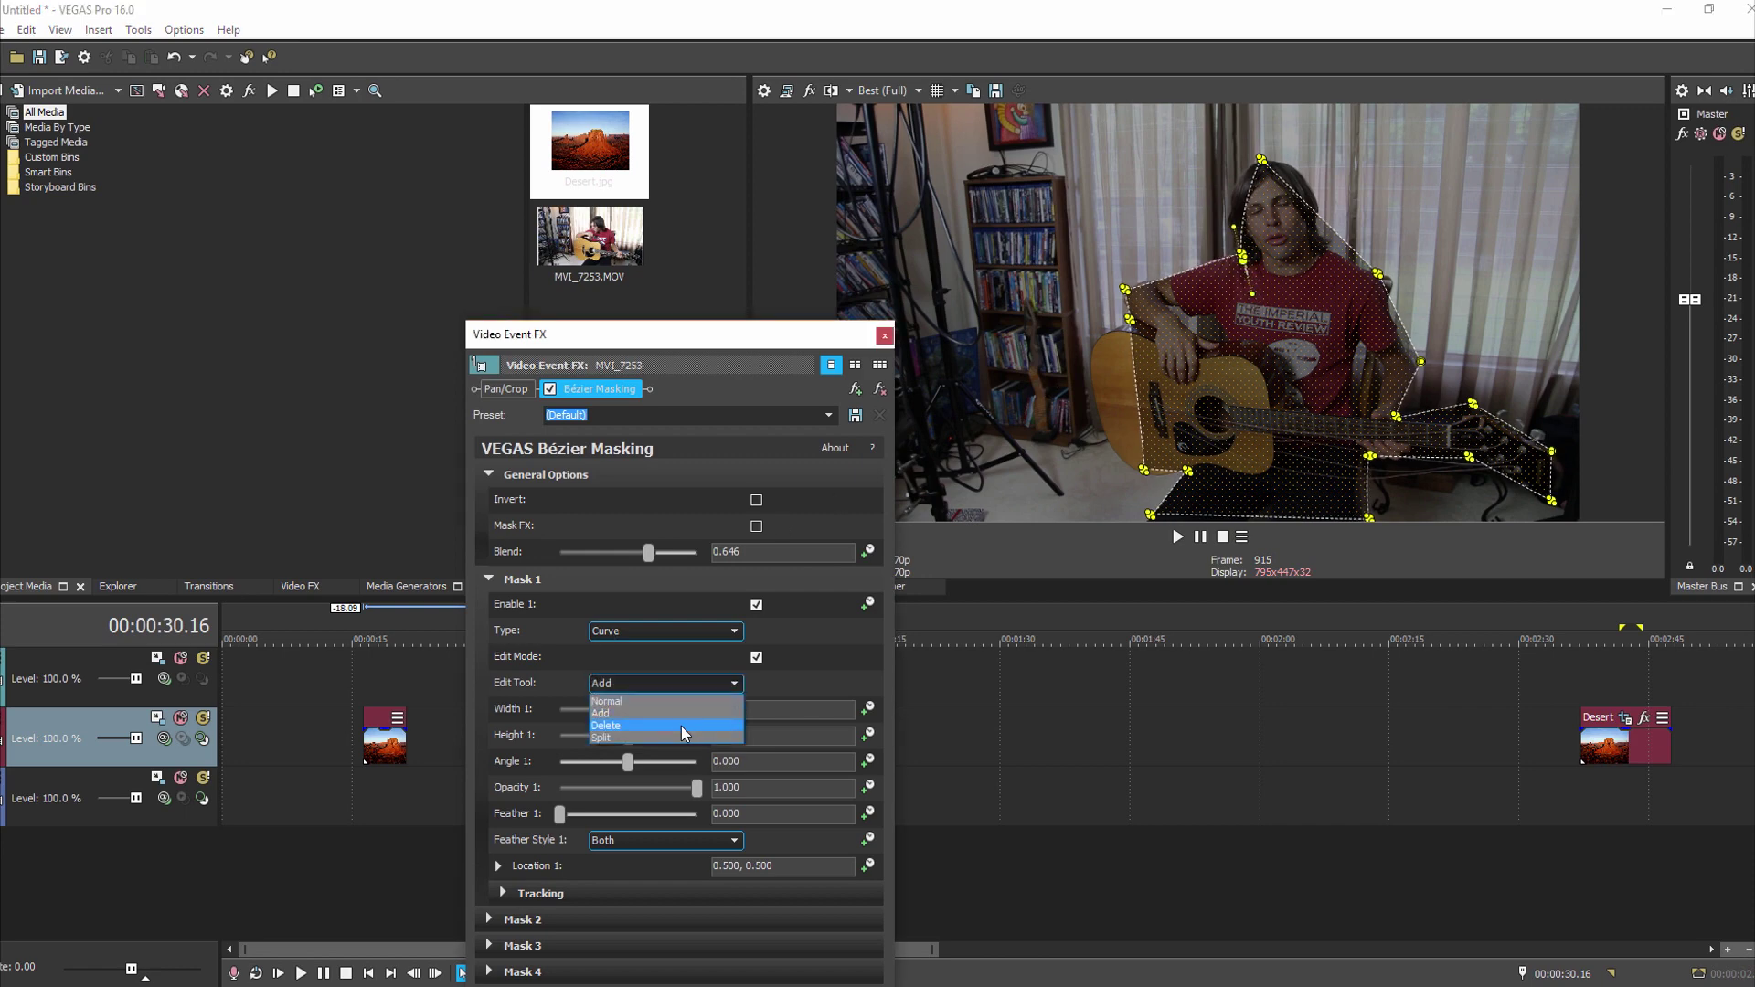
pyautogui.click(678, 731)
pyautogui.click(718, 686)
pyautogui.click(662, 724)
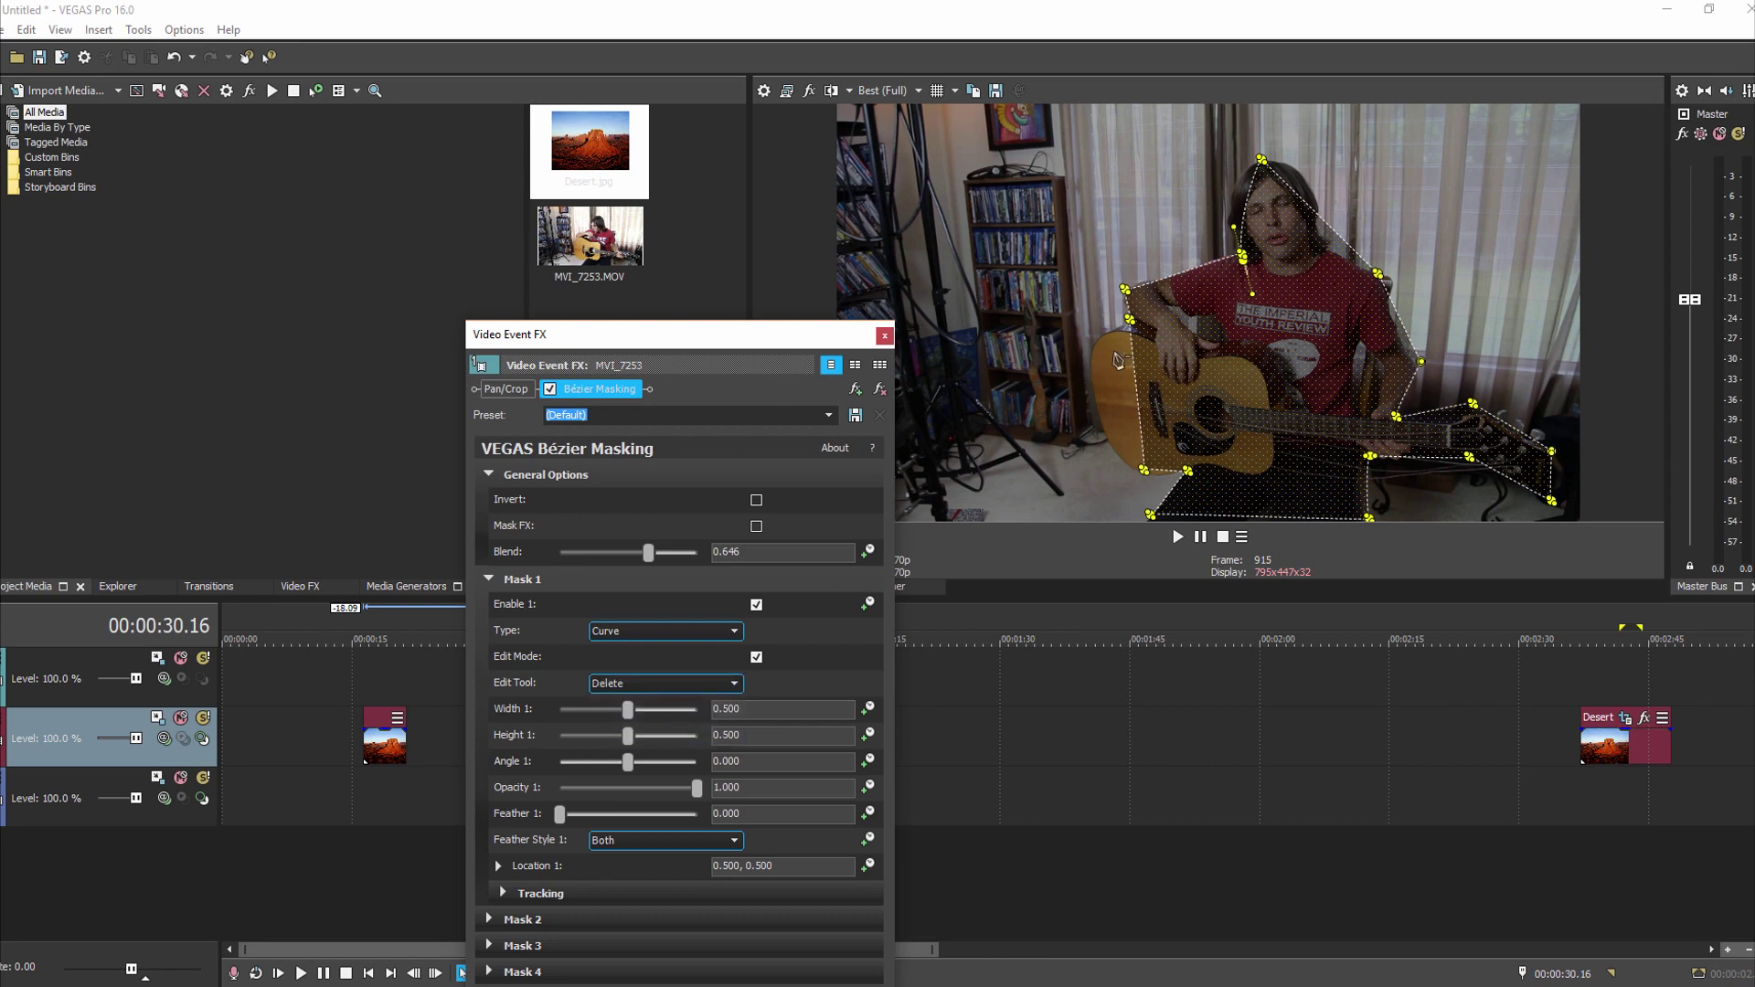
pyautogui.click(1245, 273)
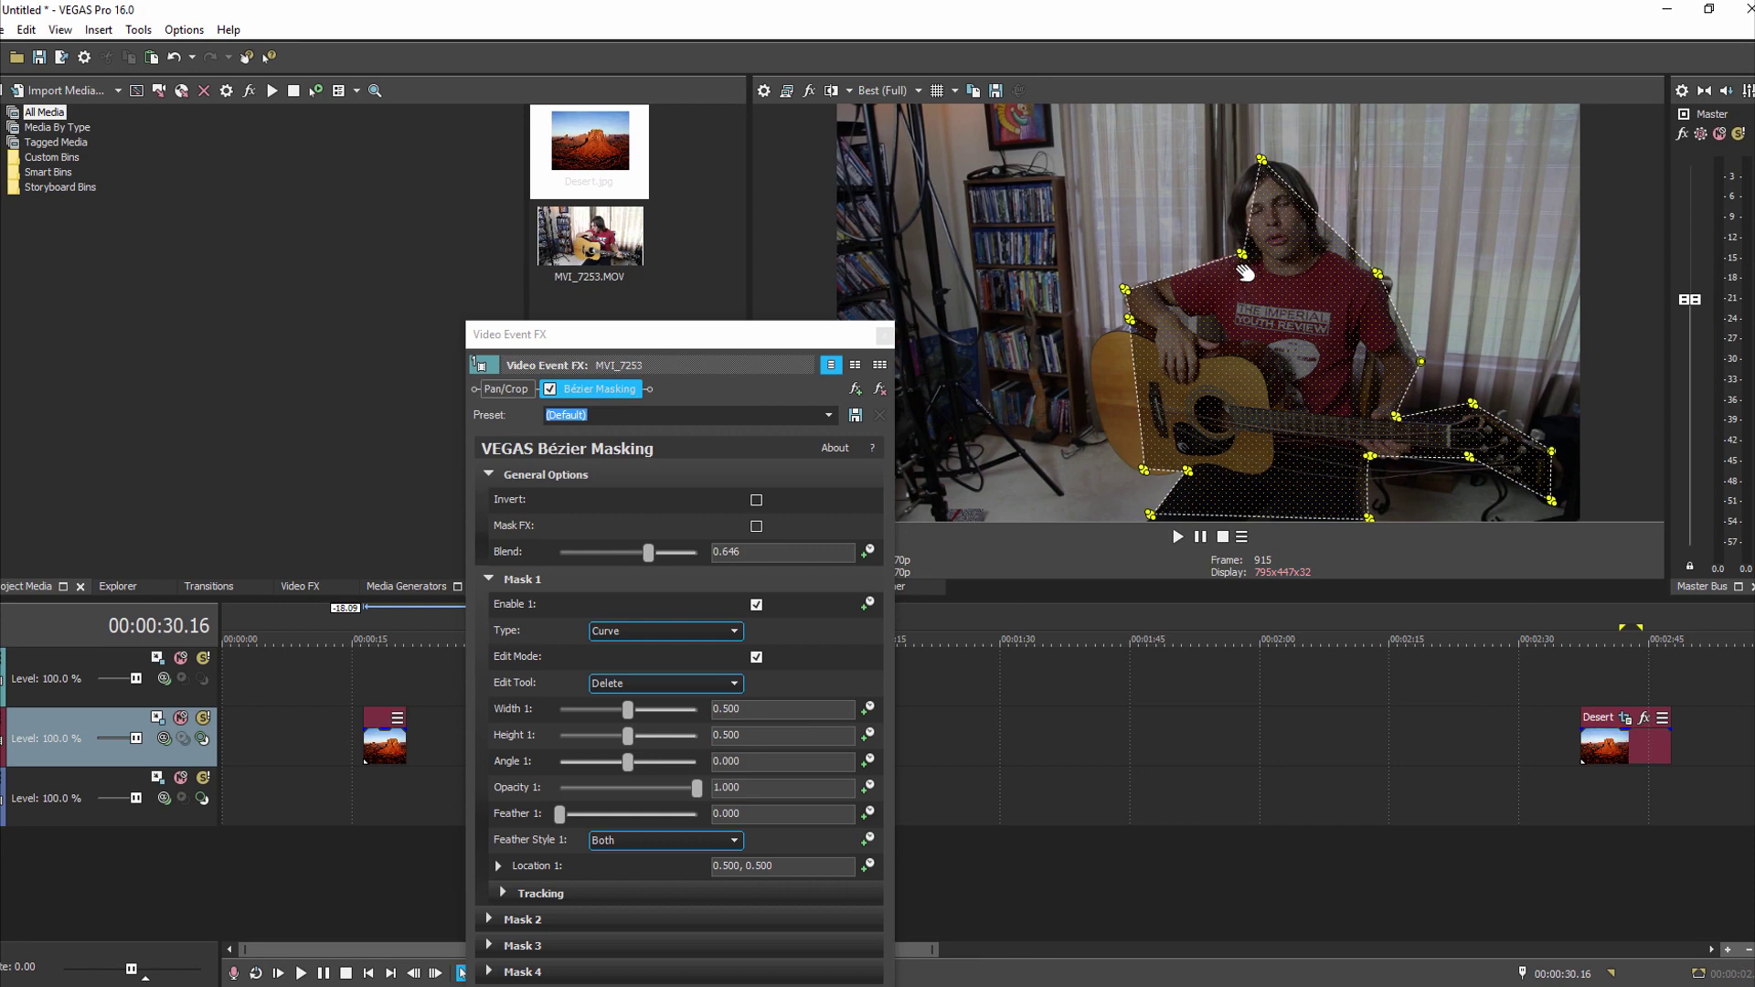
# In Normal mode, curve the mask over the head and move the shoulder point toward the neck.
pyautogui.click(731, 689)
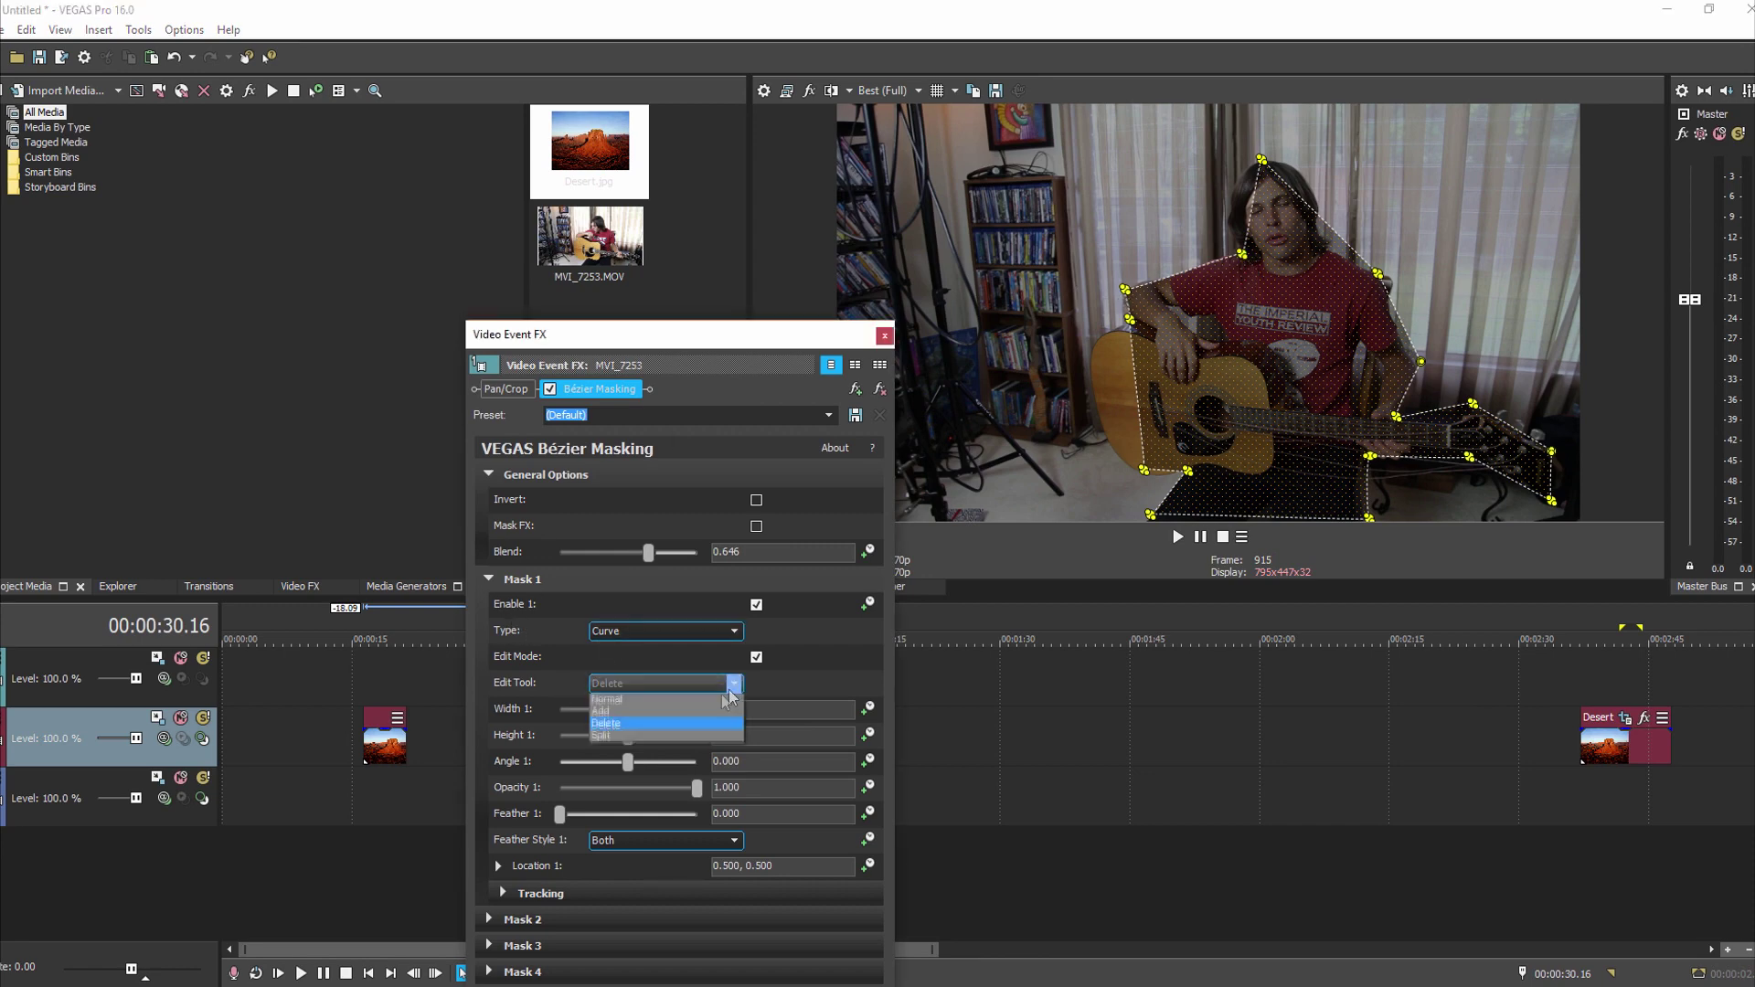
pyautogui.click(673, 700)
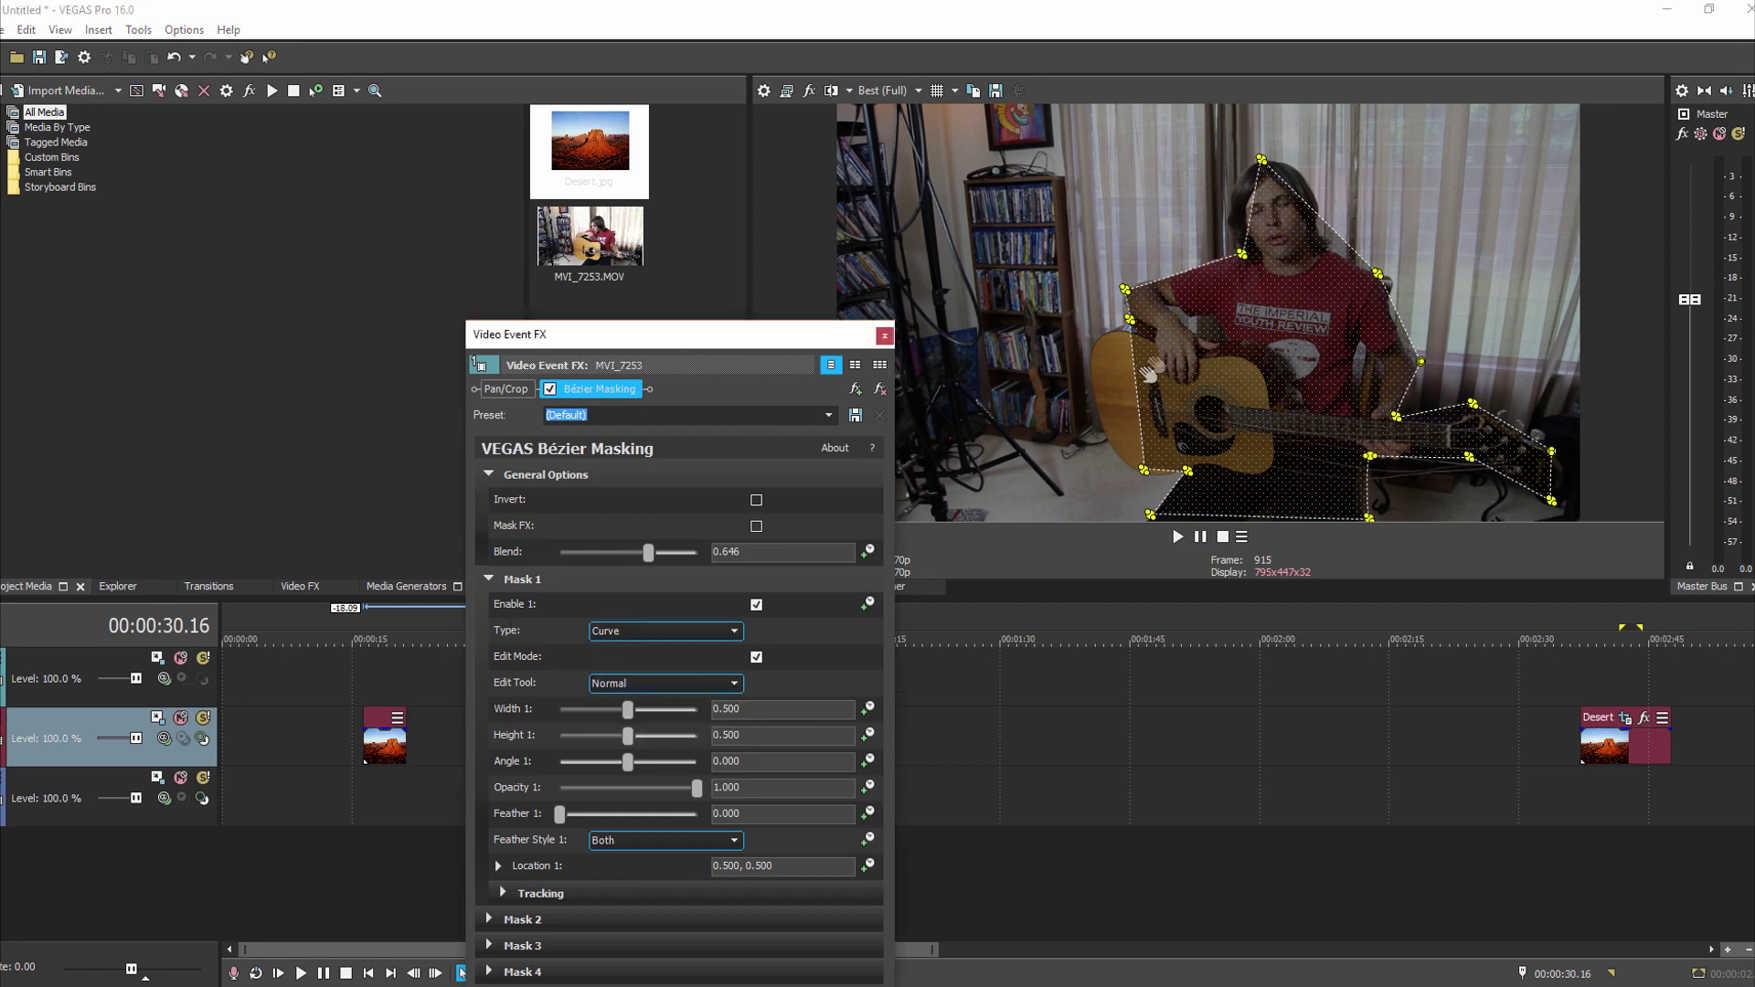
pyautogui.click(1248, 261)
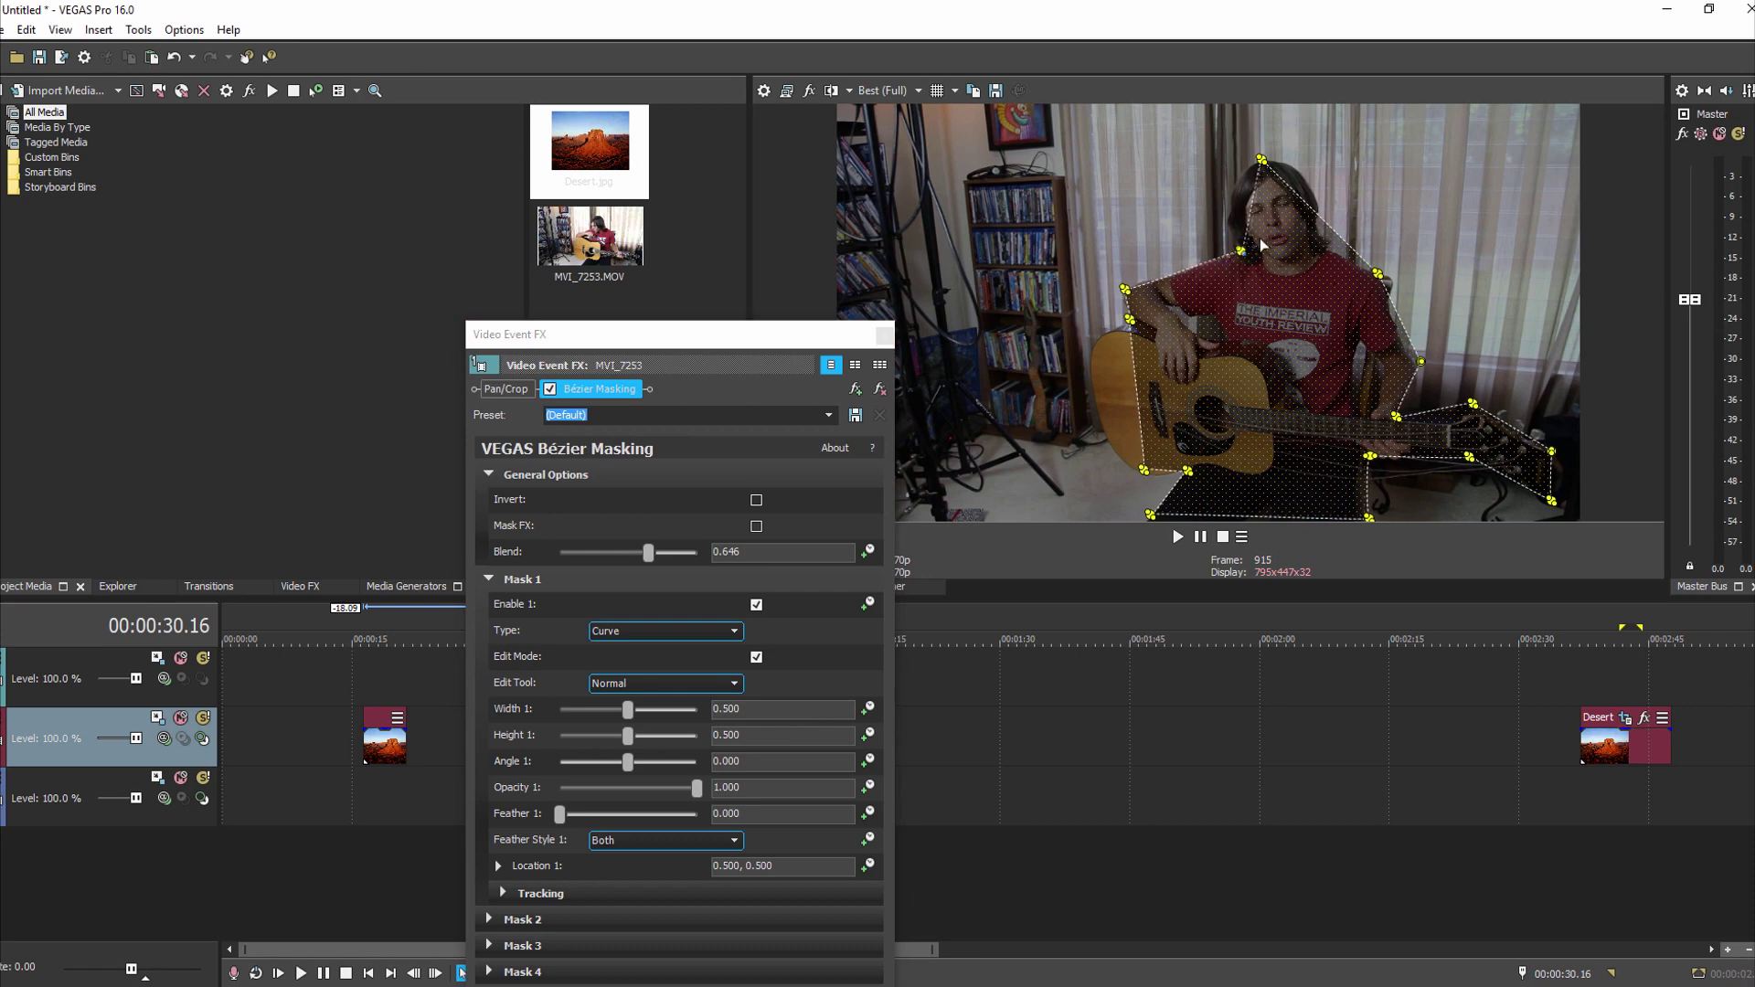
pyautogui.moveTo(1241, 251)
pyautogui.mouseDown()
pyautogui.moveTo(1264, 236)
pyautogui.moveTo(1236, 224)
pyautogui.mouseUp()
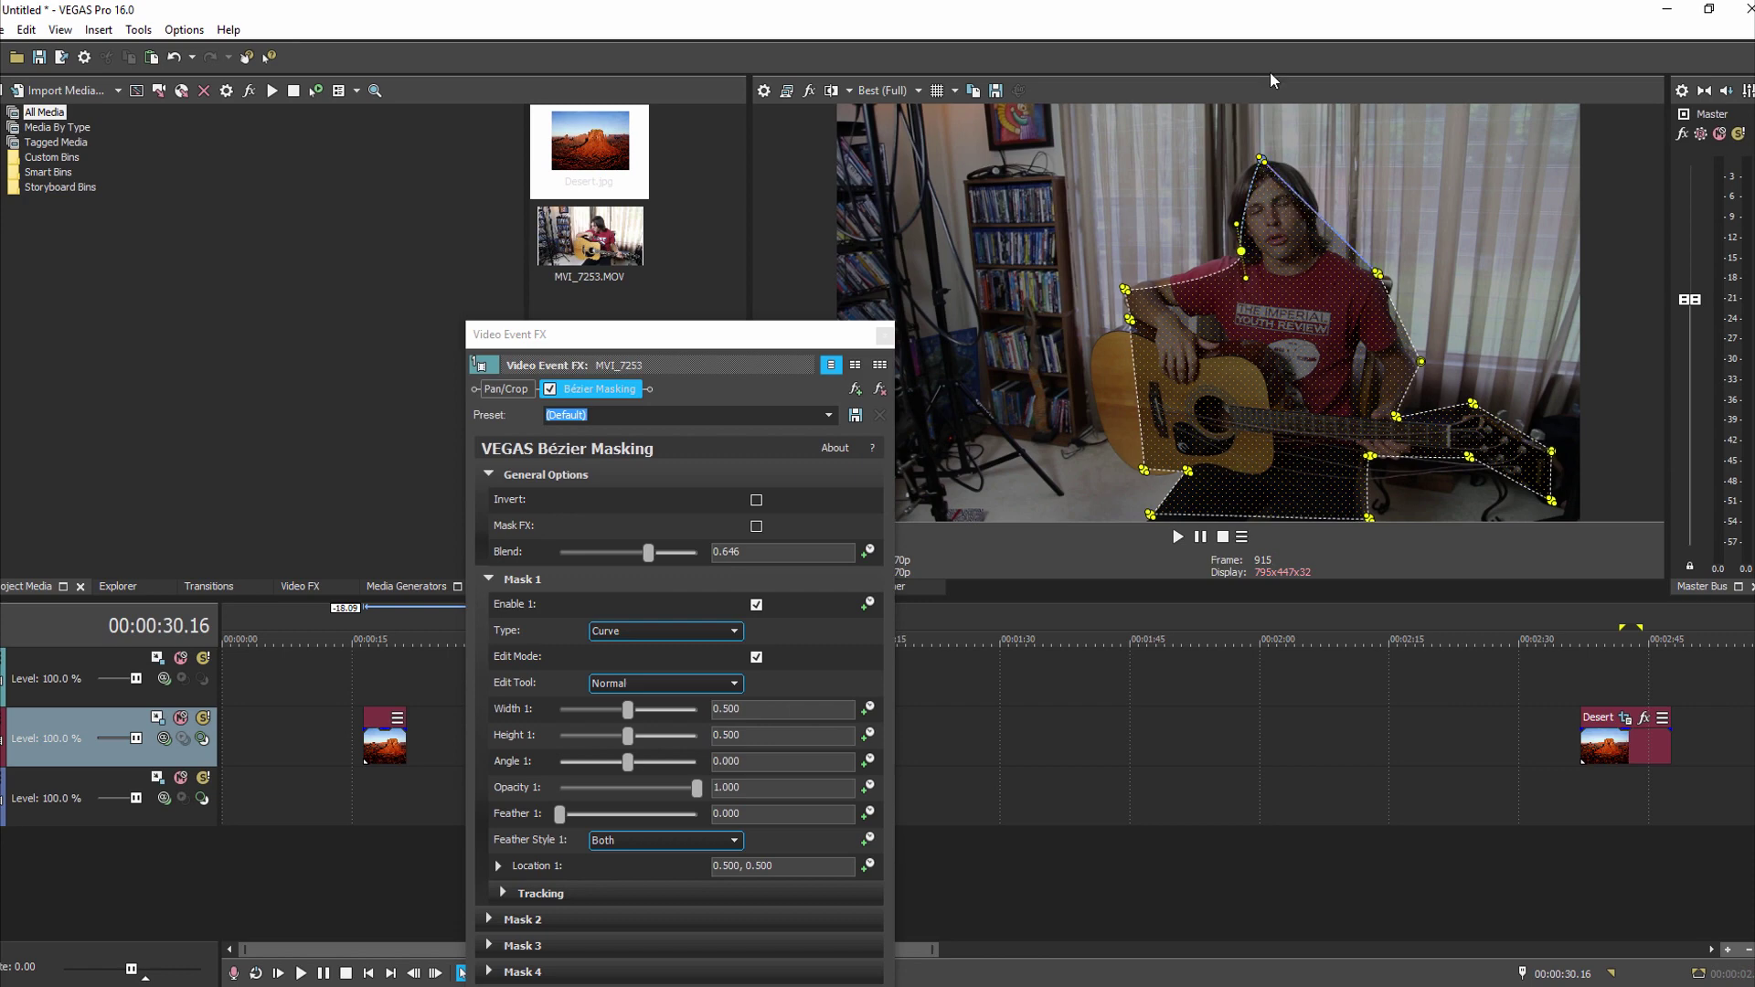
pyautogui.moveTo(1262, 159); pyautogui.dragTo(1309, 144)
pyautogui.rightClick(1276, 148)
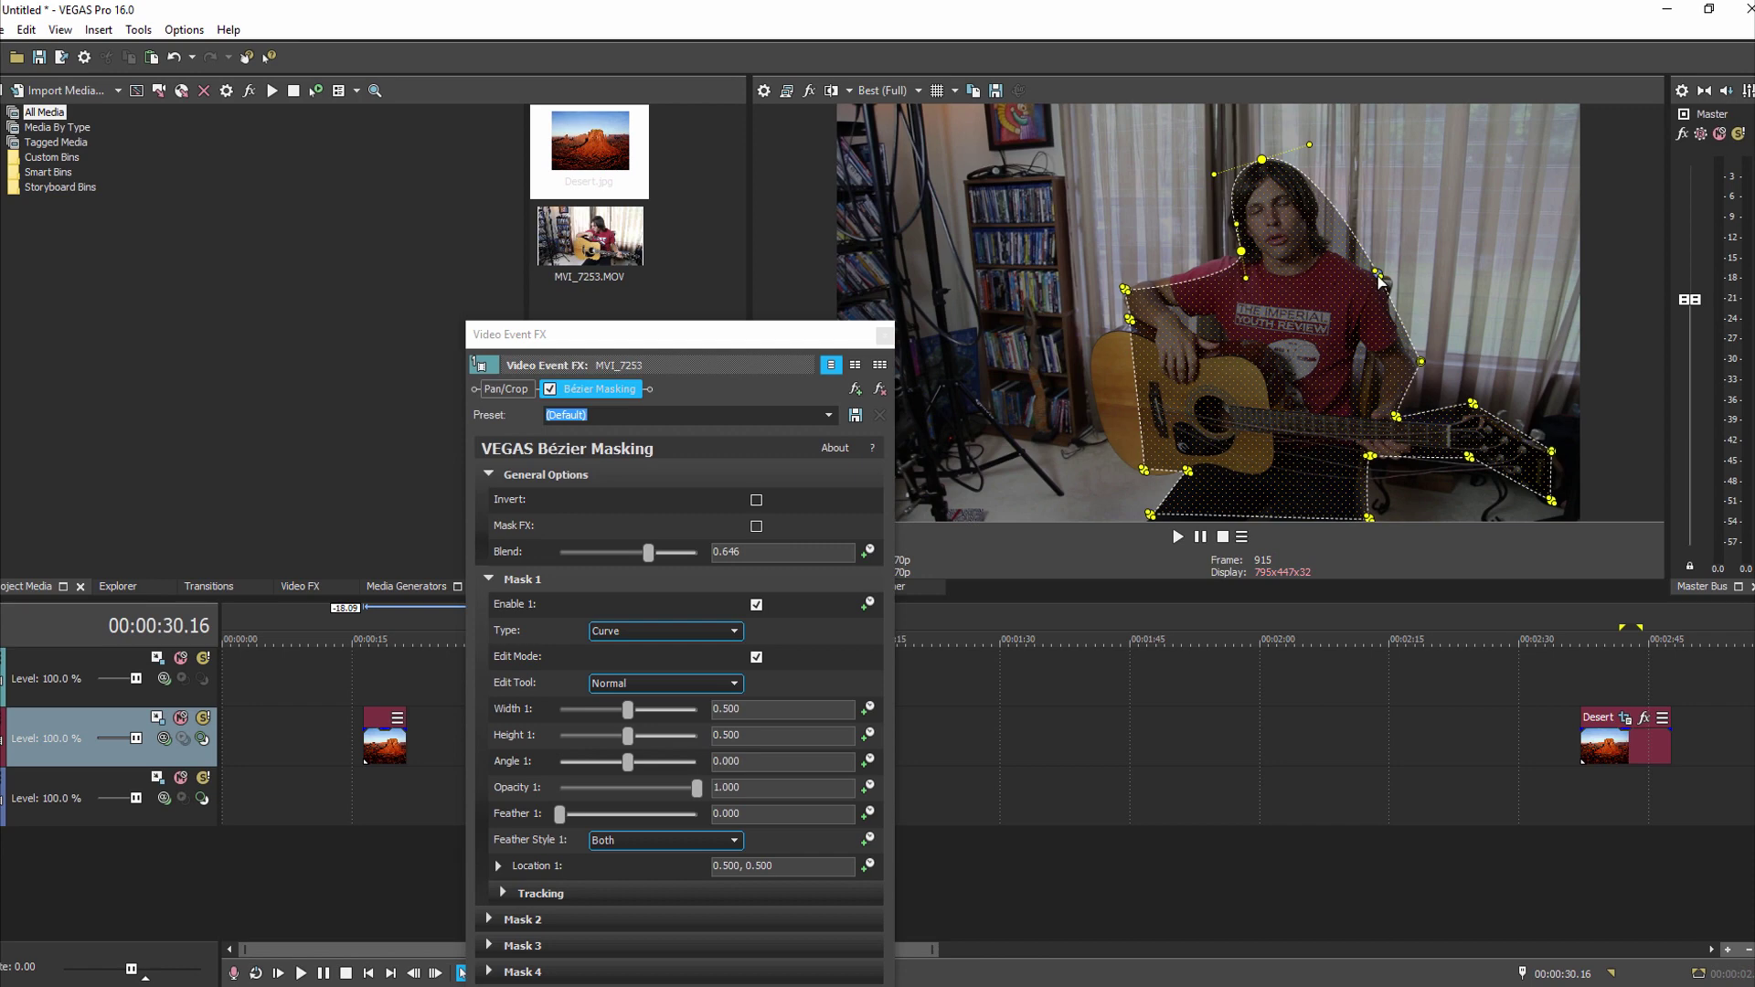
pyautogui.moveTo(1381, 282); pyautogui.dragTo(1346, 249)
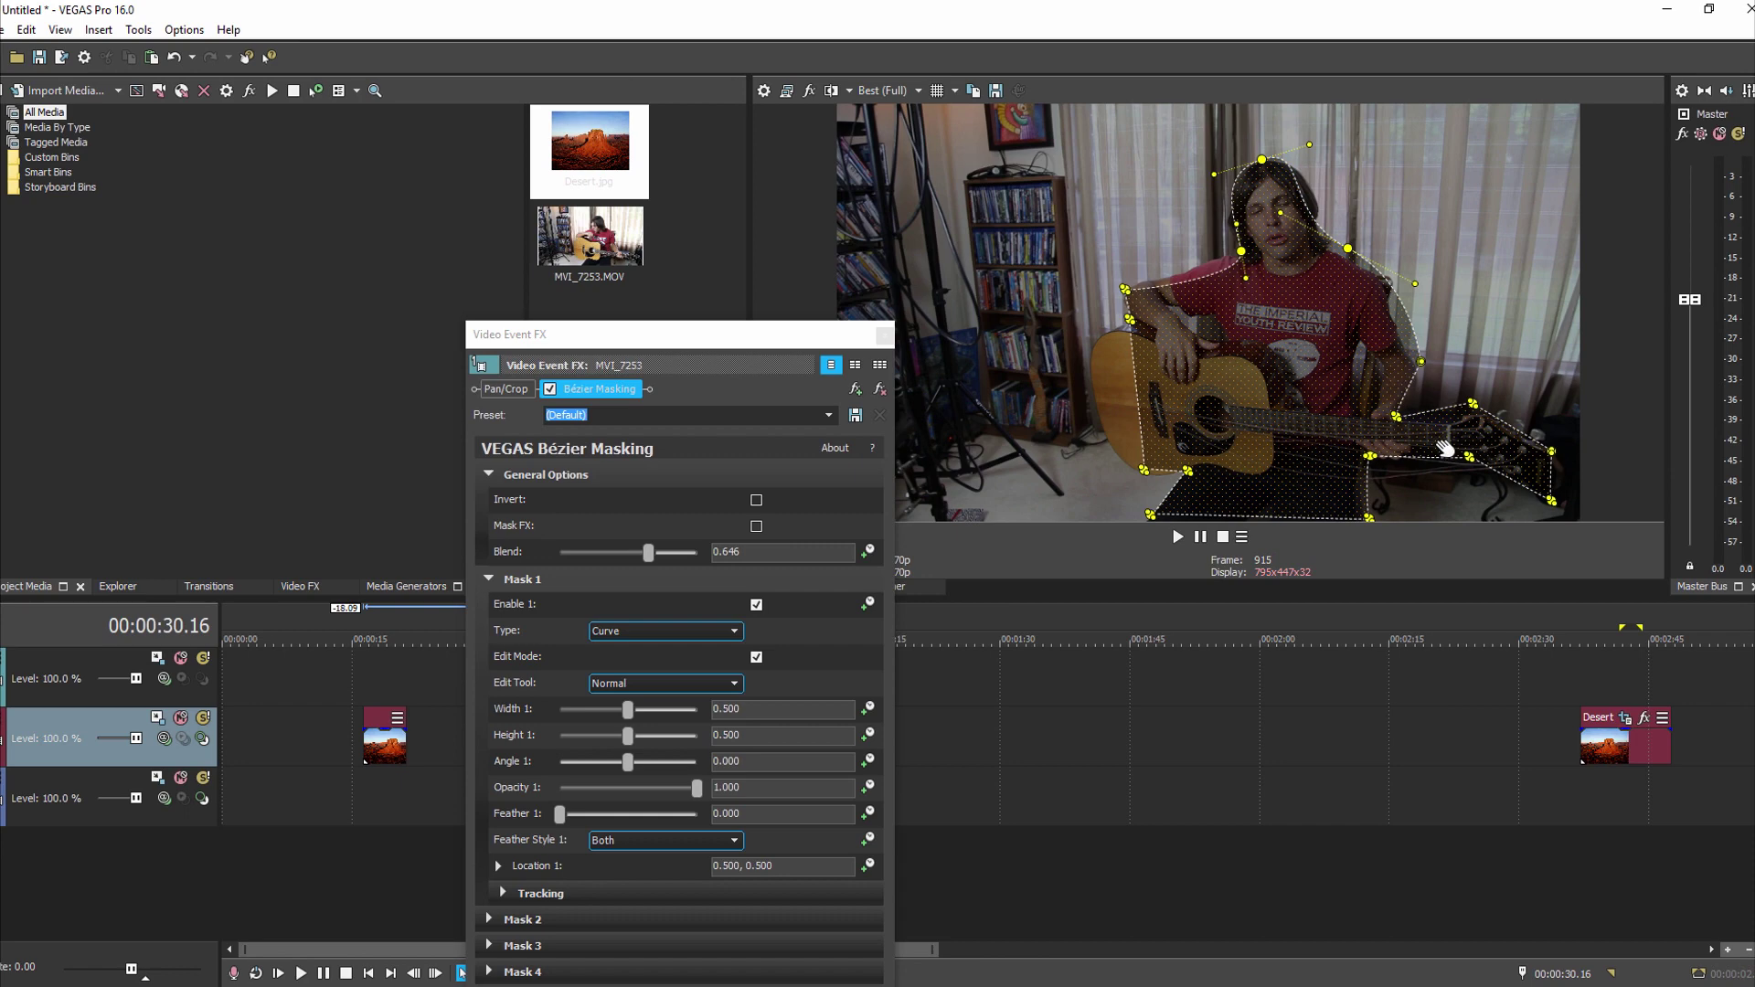
# Reshape the mask edge around the headstock and adjust the shoulder point's curve.
pyautogui.click(1553, 510)
pyautogui.click(1482, 416)
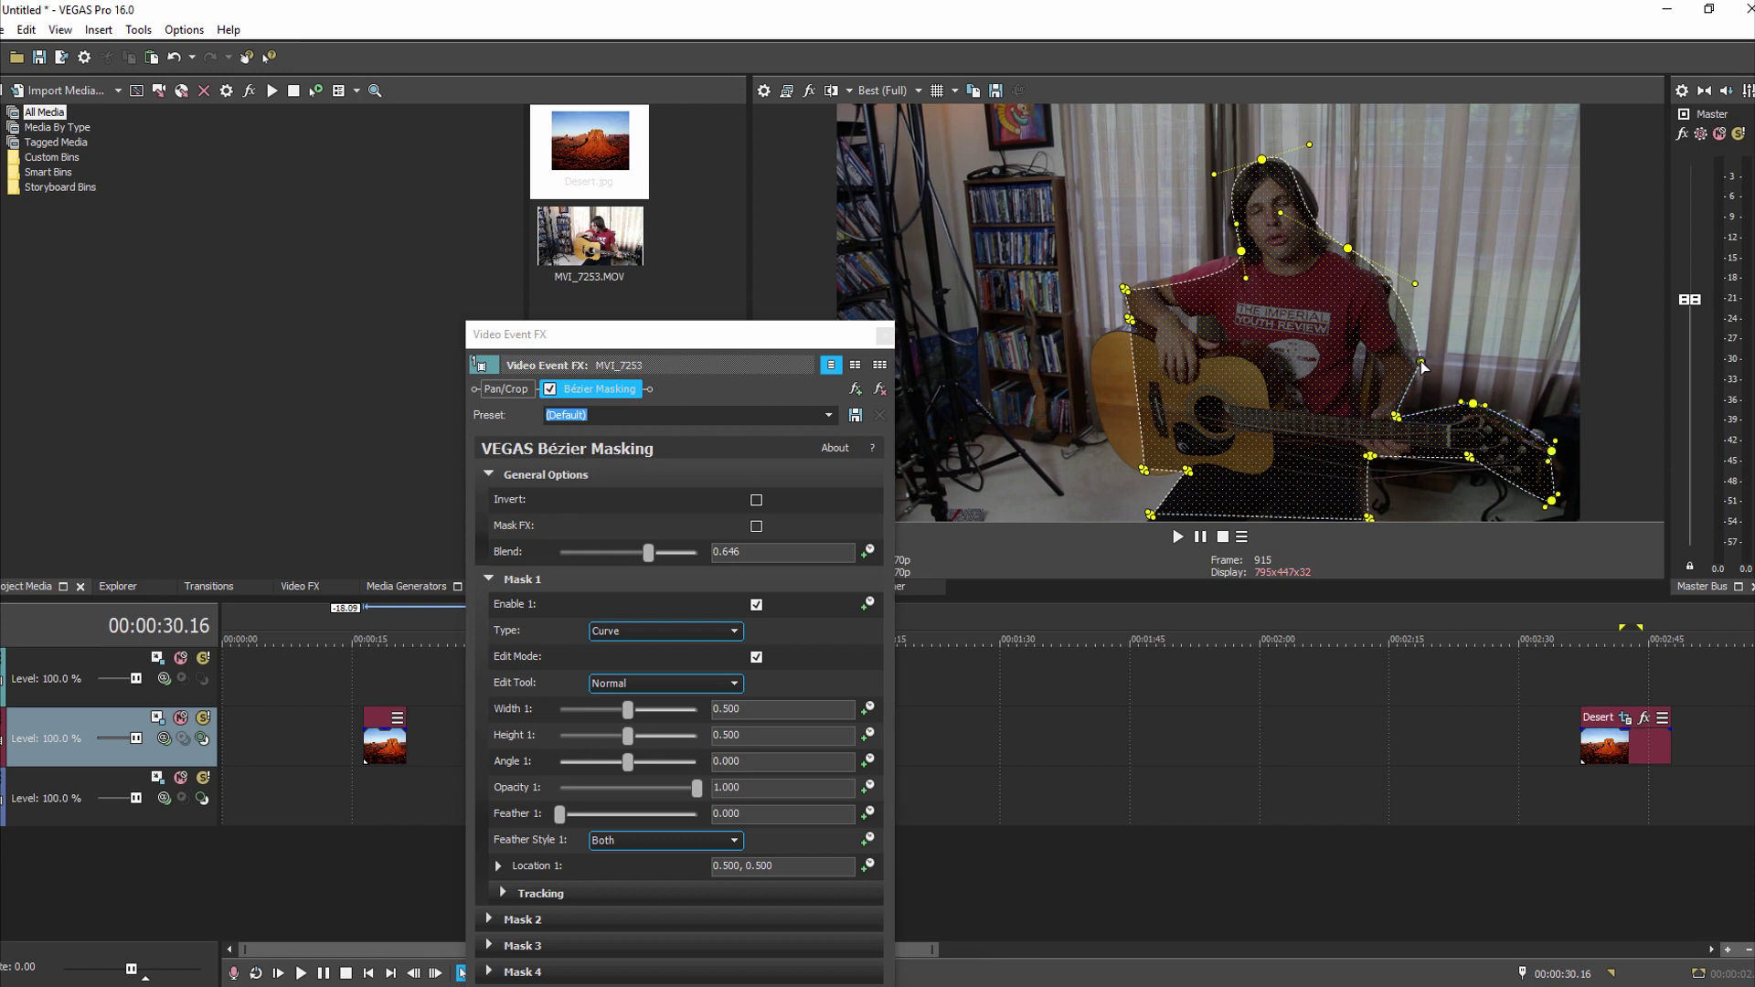
pyautogui.moveTo(1424, 363); pyautogui.dragTo(1420, 366)
pyautogui.moveTo(1432, 380); pyautogui.dragTo(1425, 384)
# Add a mask point on the head curve and refine the head and shoulder curves.
pyautogui.click(726, 682)
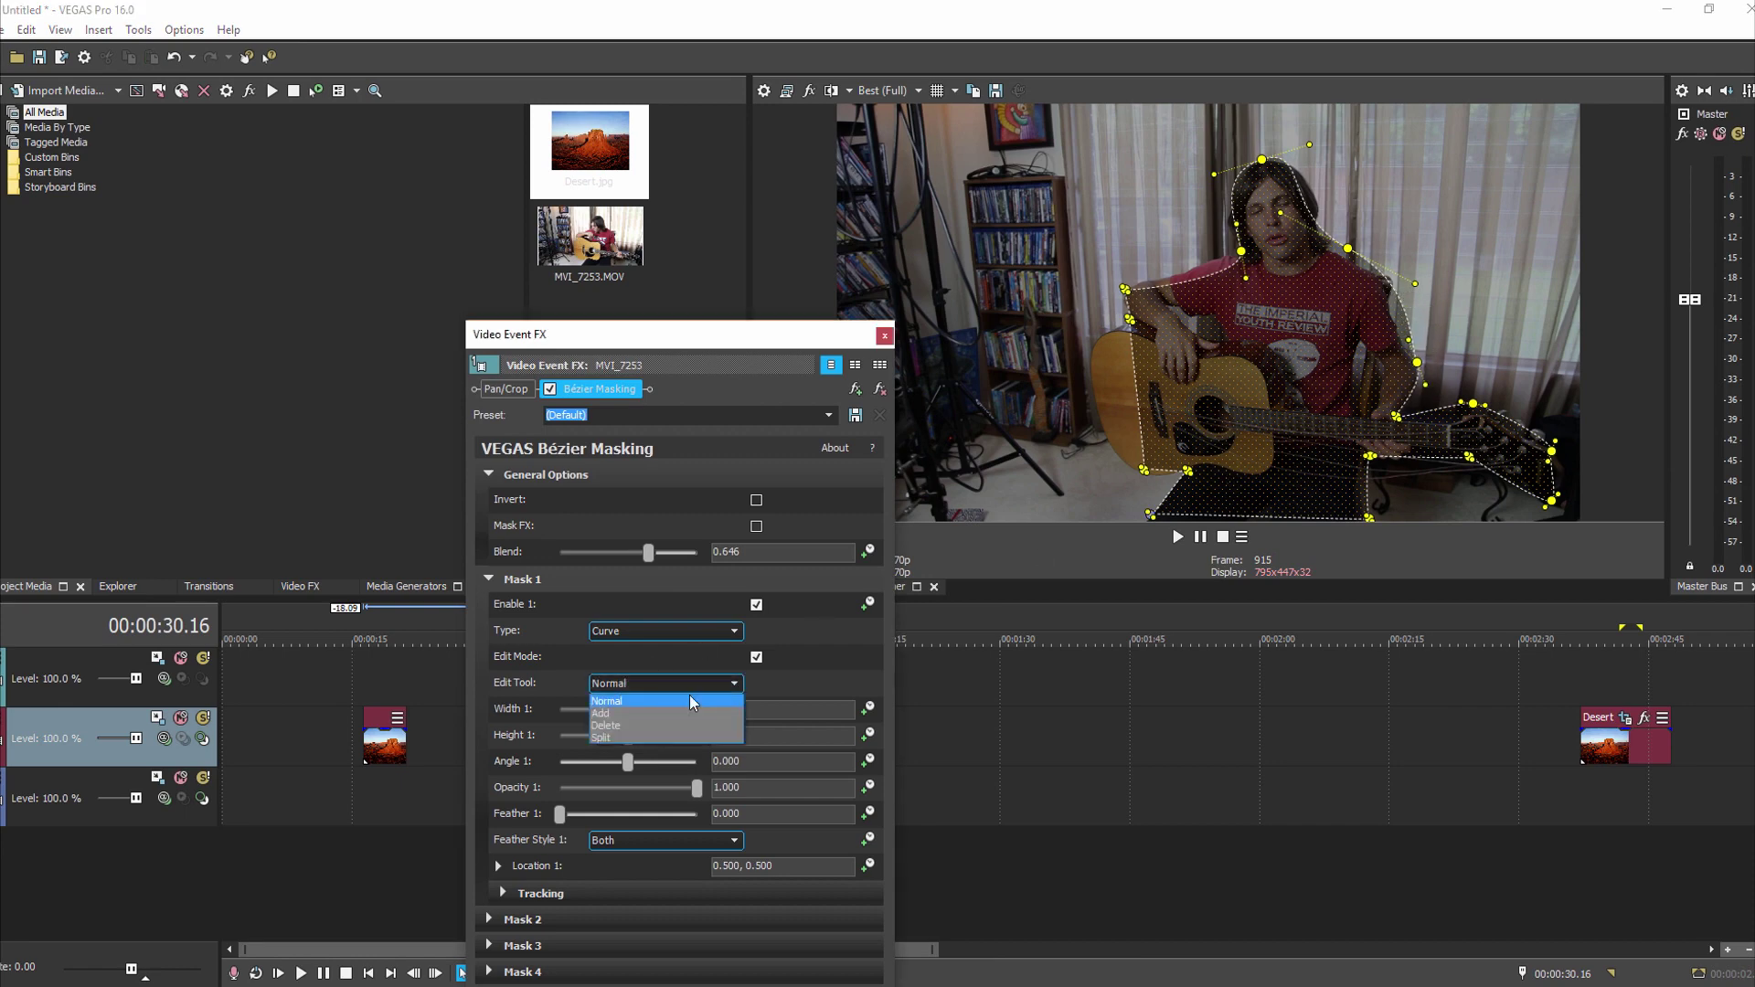
pyautogui.click(640, 714)
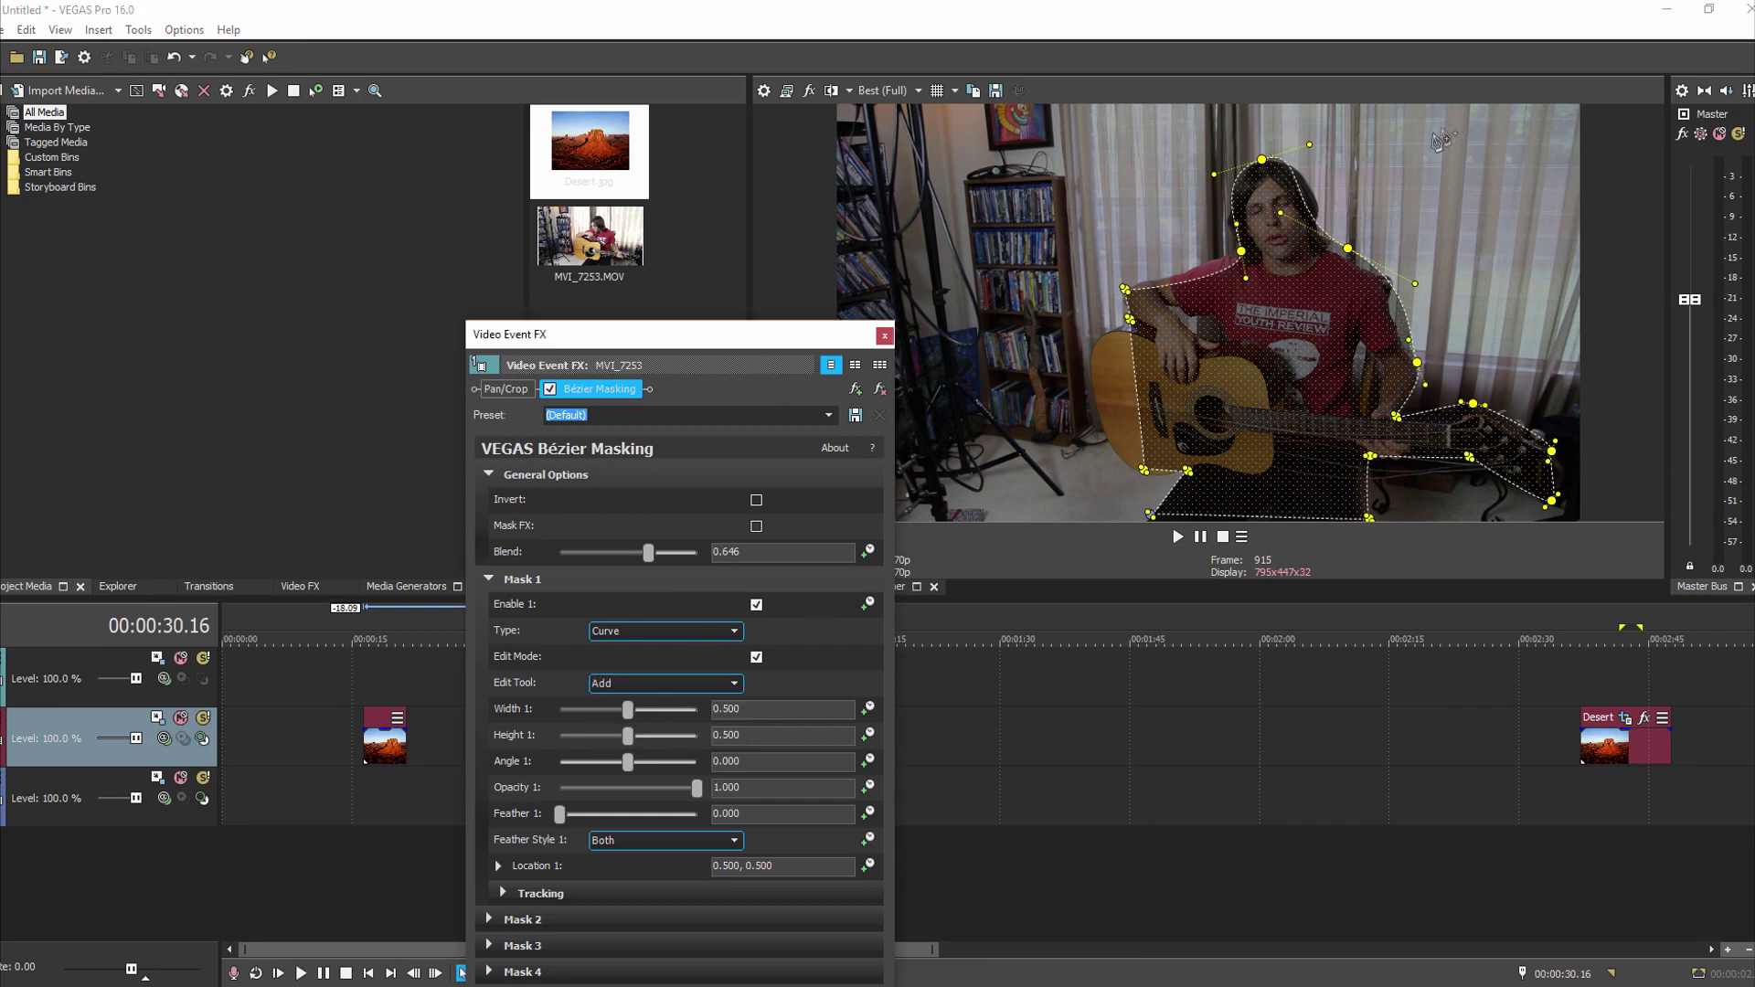
pyautogui.click(1313, 209)
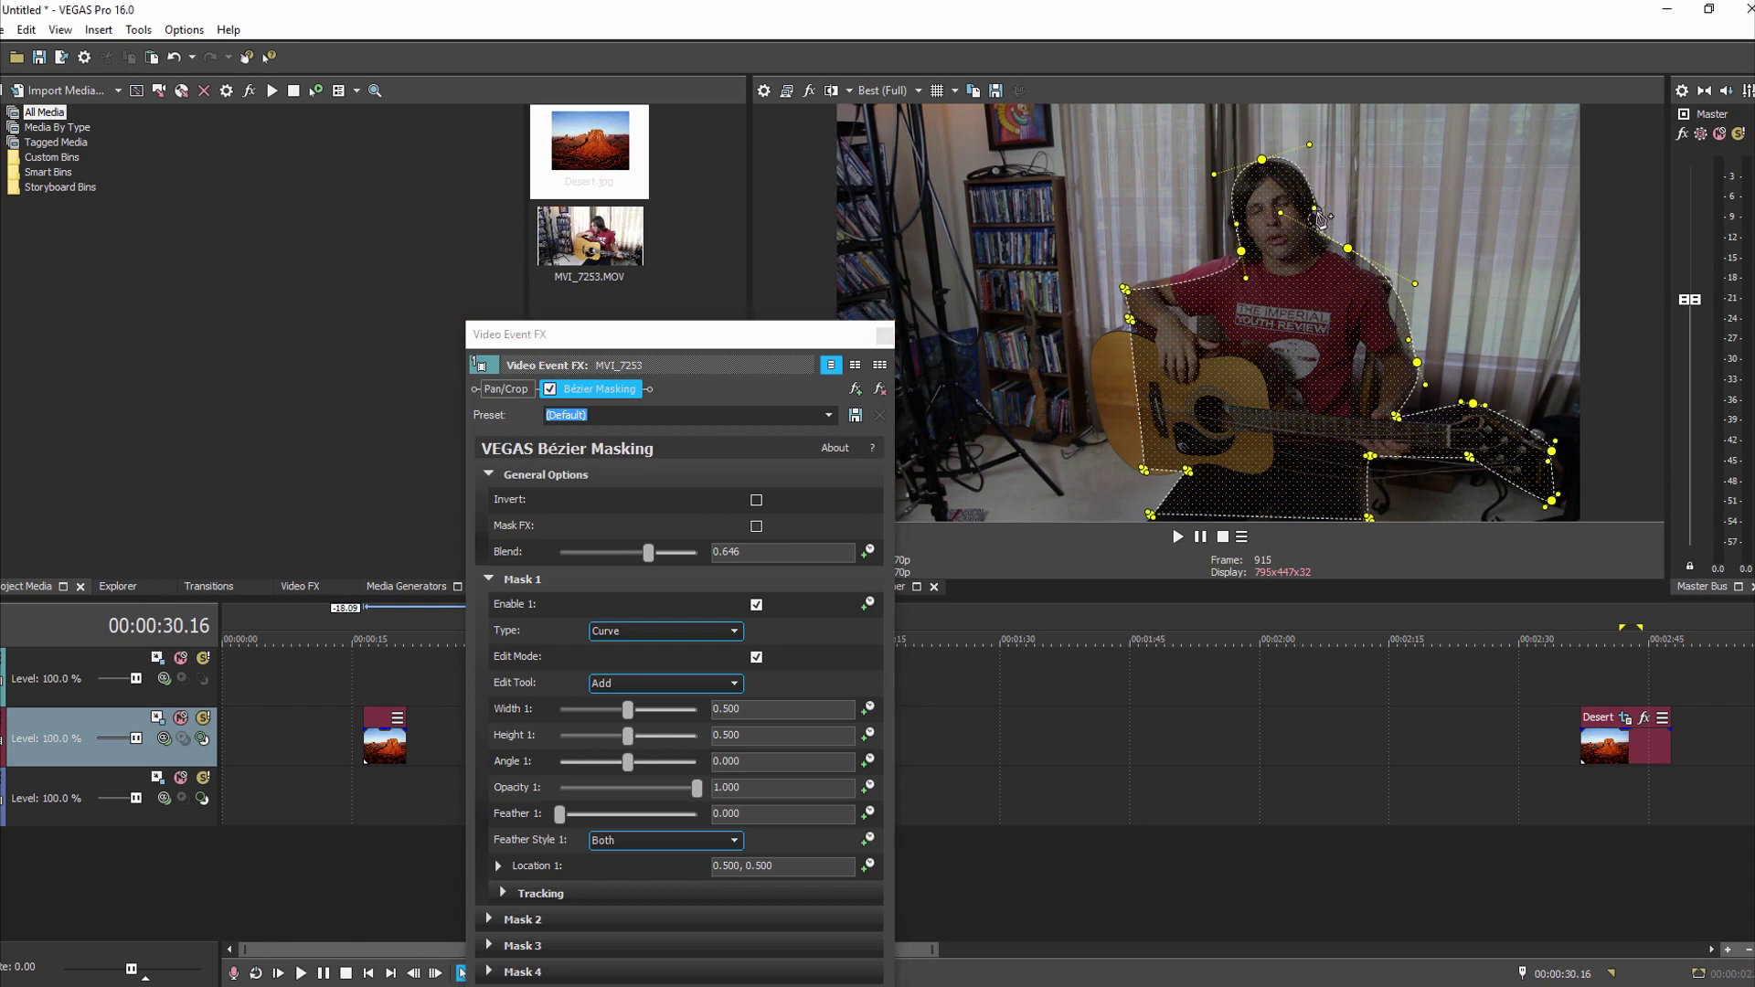
pyautogui.click(1318, 211)
pyautogui.moveTo(1324, 236); pyautogui.dragTo(1315, 234)
pyautogui.moveTo(1351, 254); pyautogui.dragTo(1365, 274)
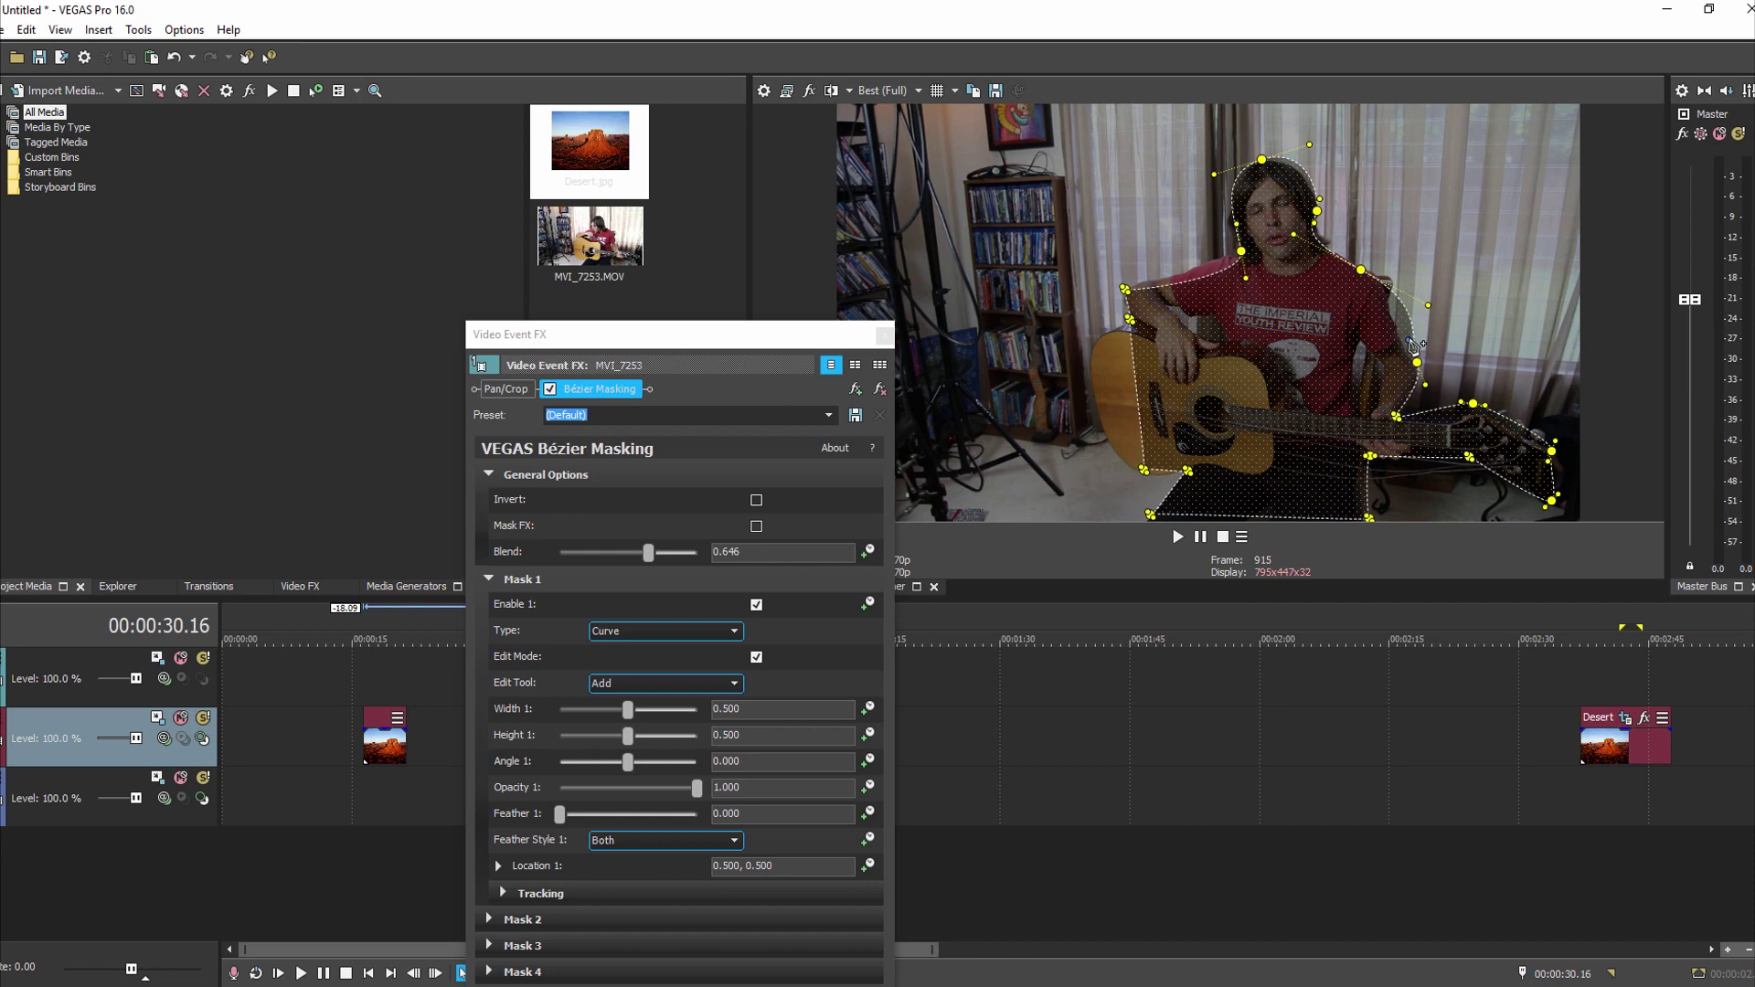
pyautogui.moveTo(1409, 340)
pyautogui.mouseDown()
pyautogui.moveTo(1397, 351)
pyautogui.moveTo(1390, 313)
pyautogui.mouseUp()
pyautogui.moveTo(1135, 297); pyautogui.dragTo(1151, 292)
# Delete the stray shoulder point and set the Edit Tool back to Normal.
pyautogui.click(712, 686)
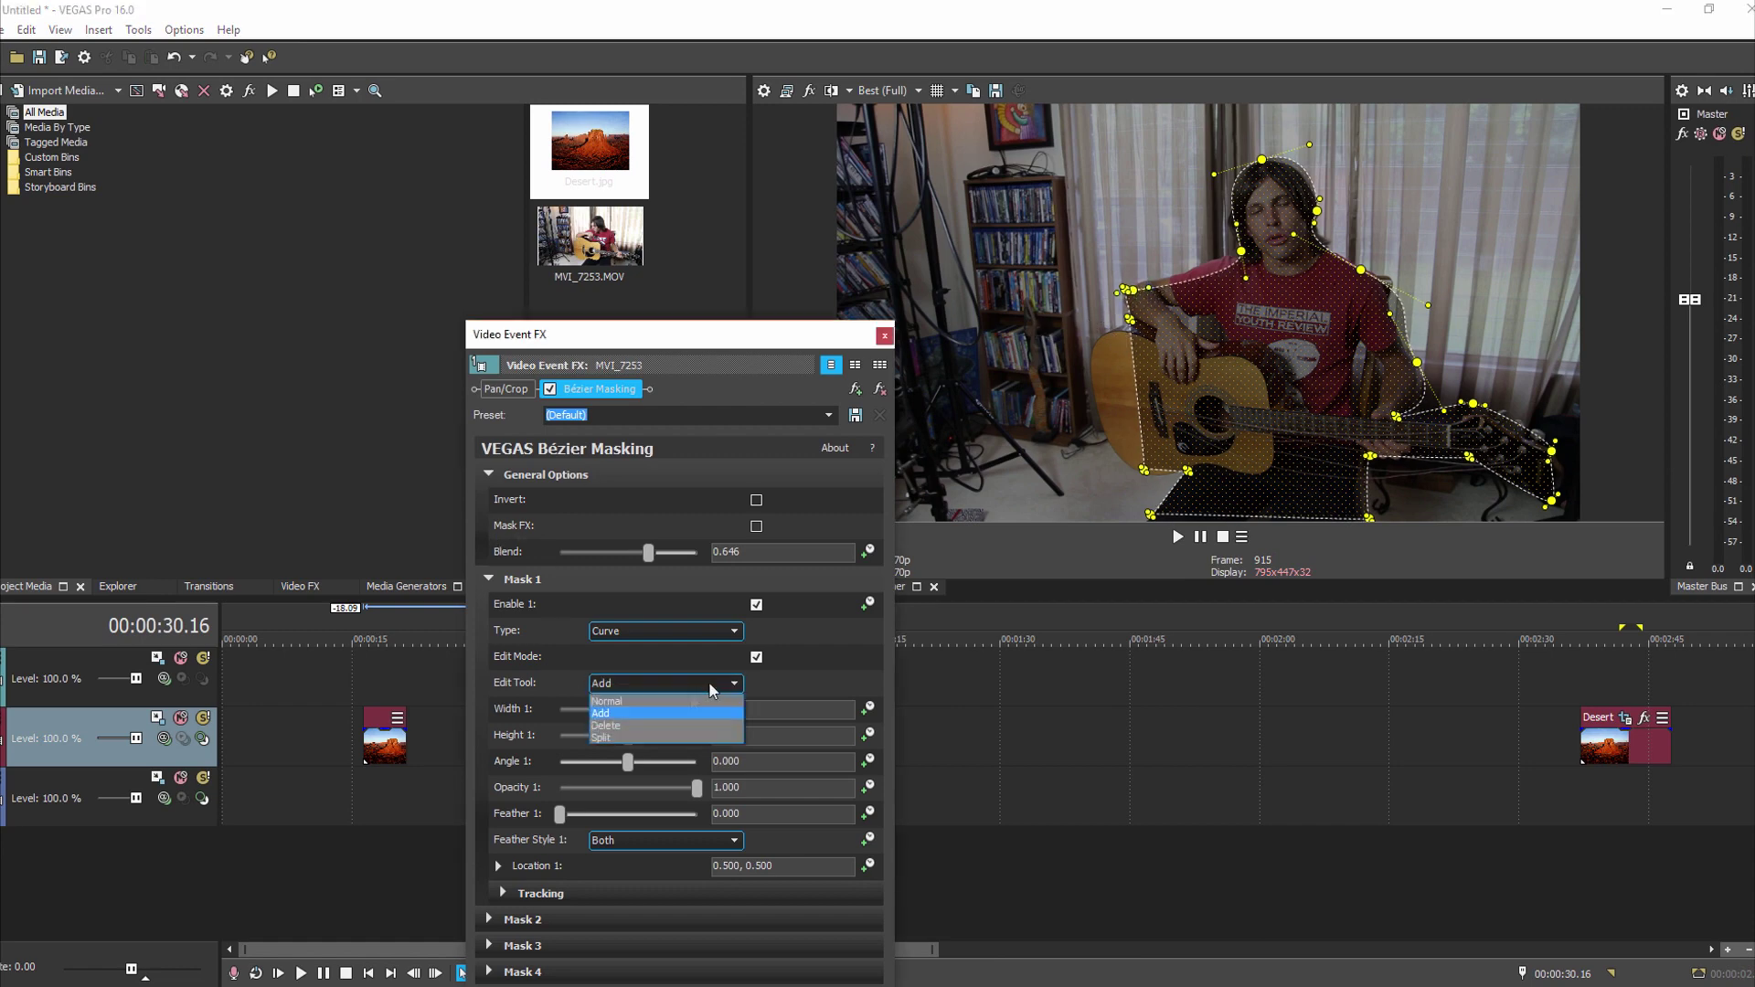
pyautogui.click(650, 724)
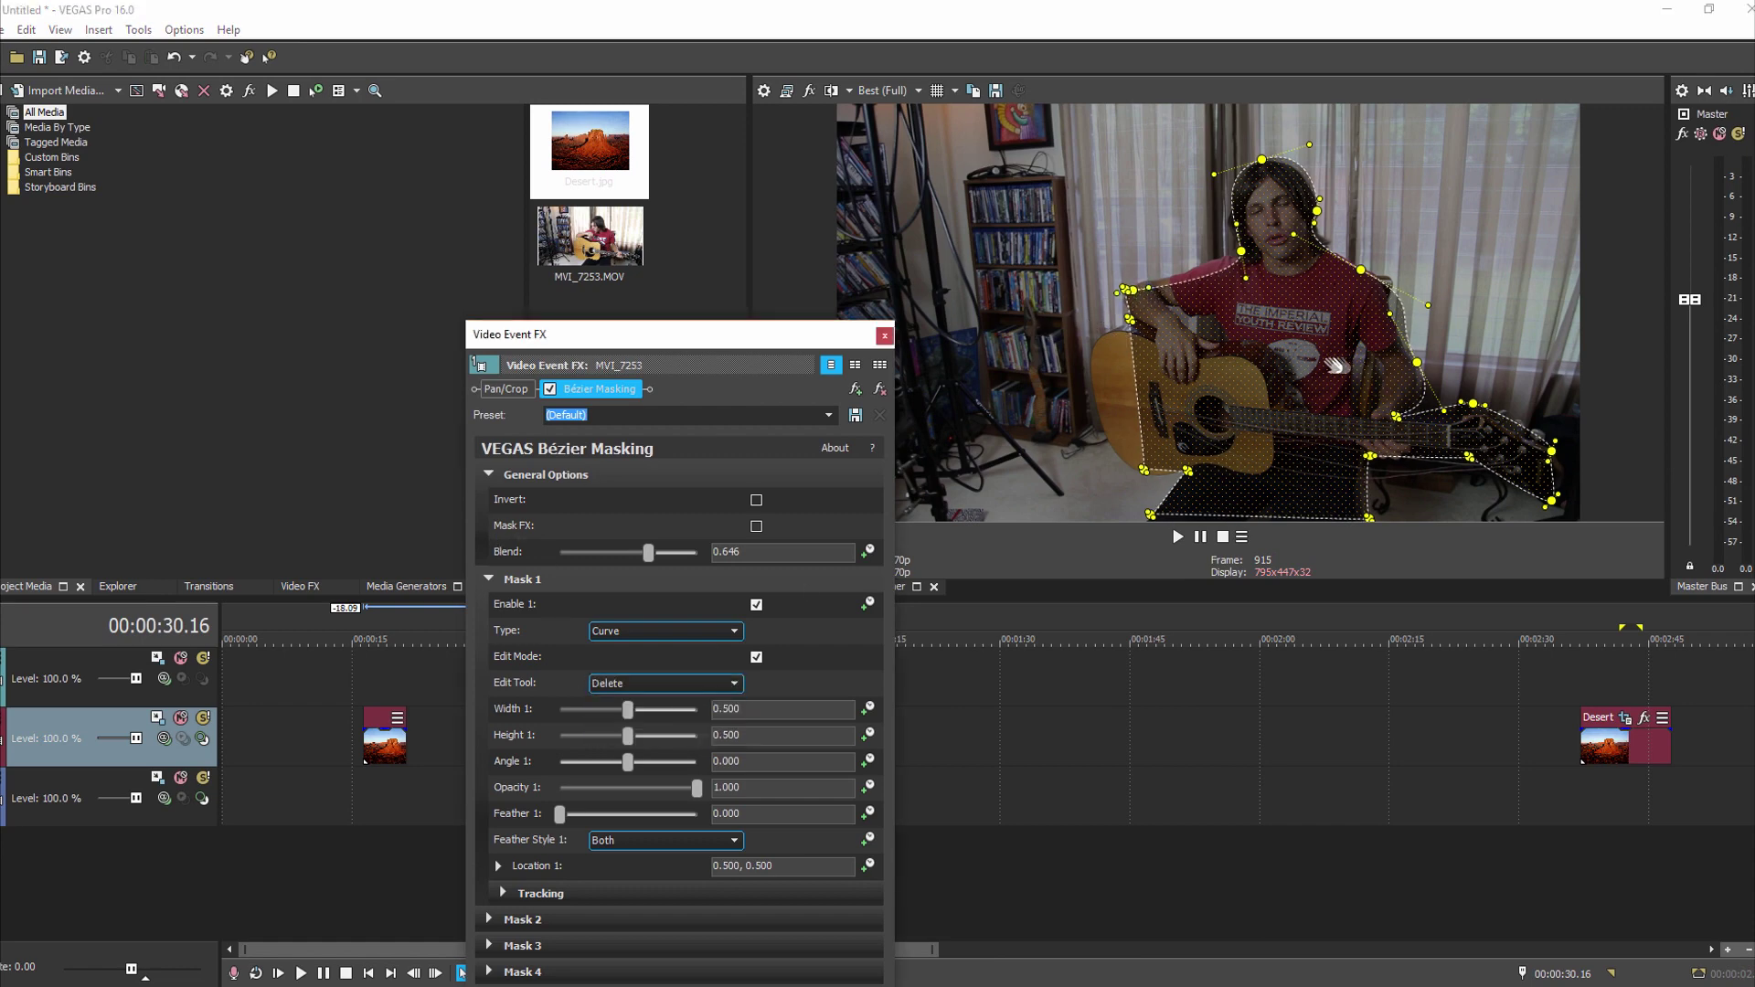
pyautogui.click(1133, 294)
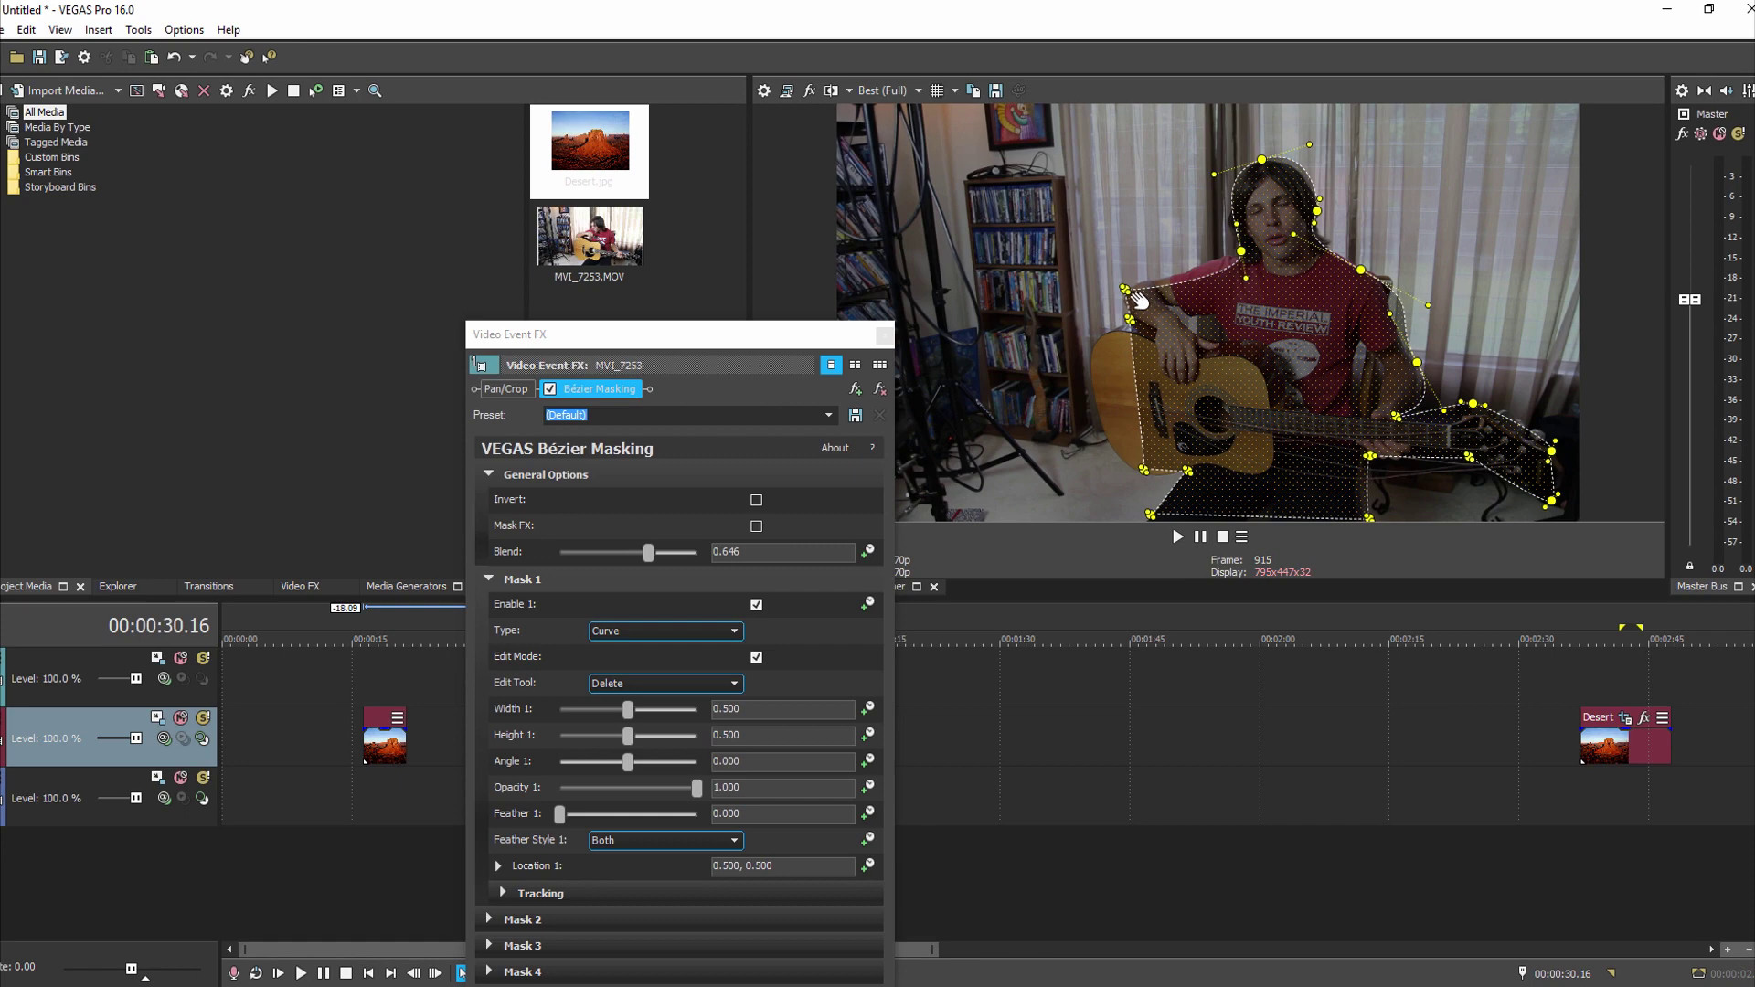
pyautogui.click(725, 686)
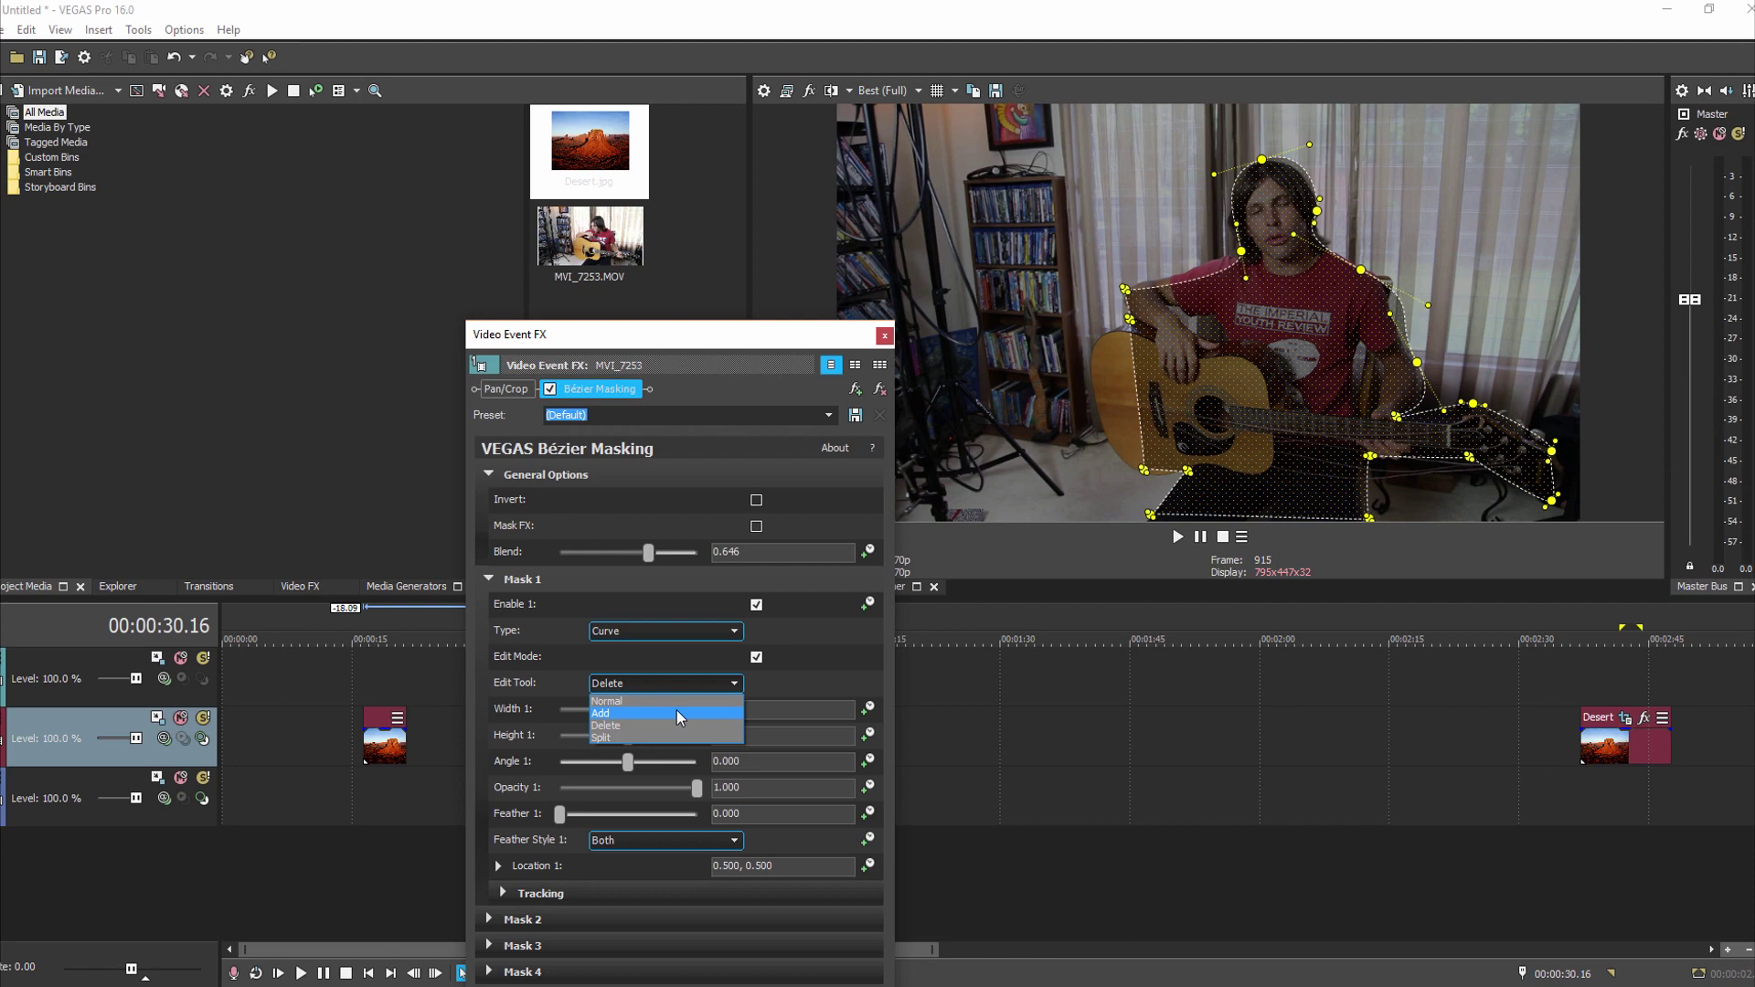
pyautogui.press('Up')
pyautogui.press('Return')
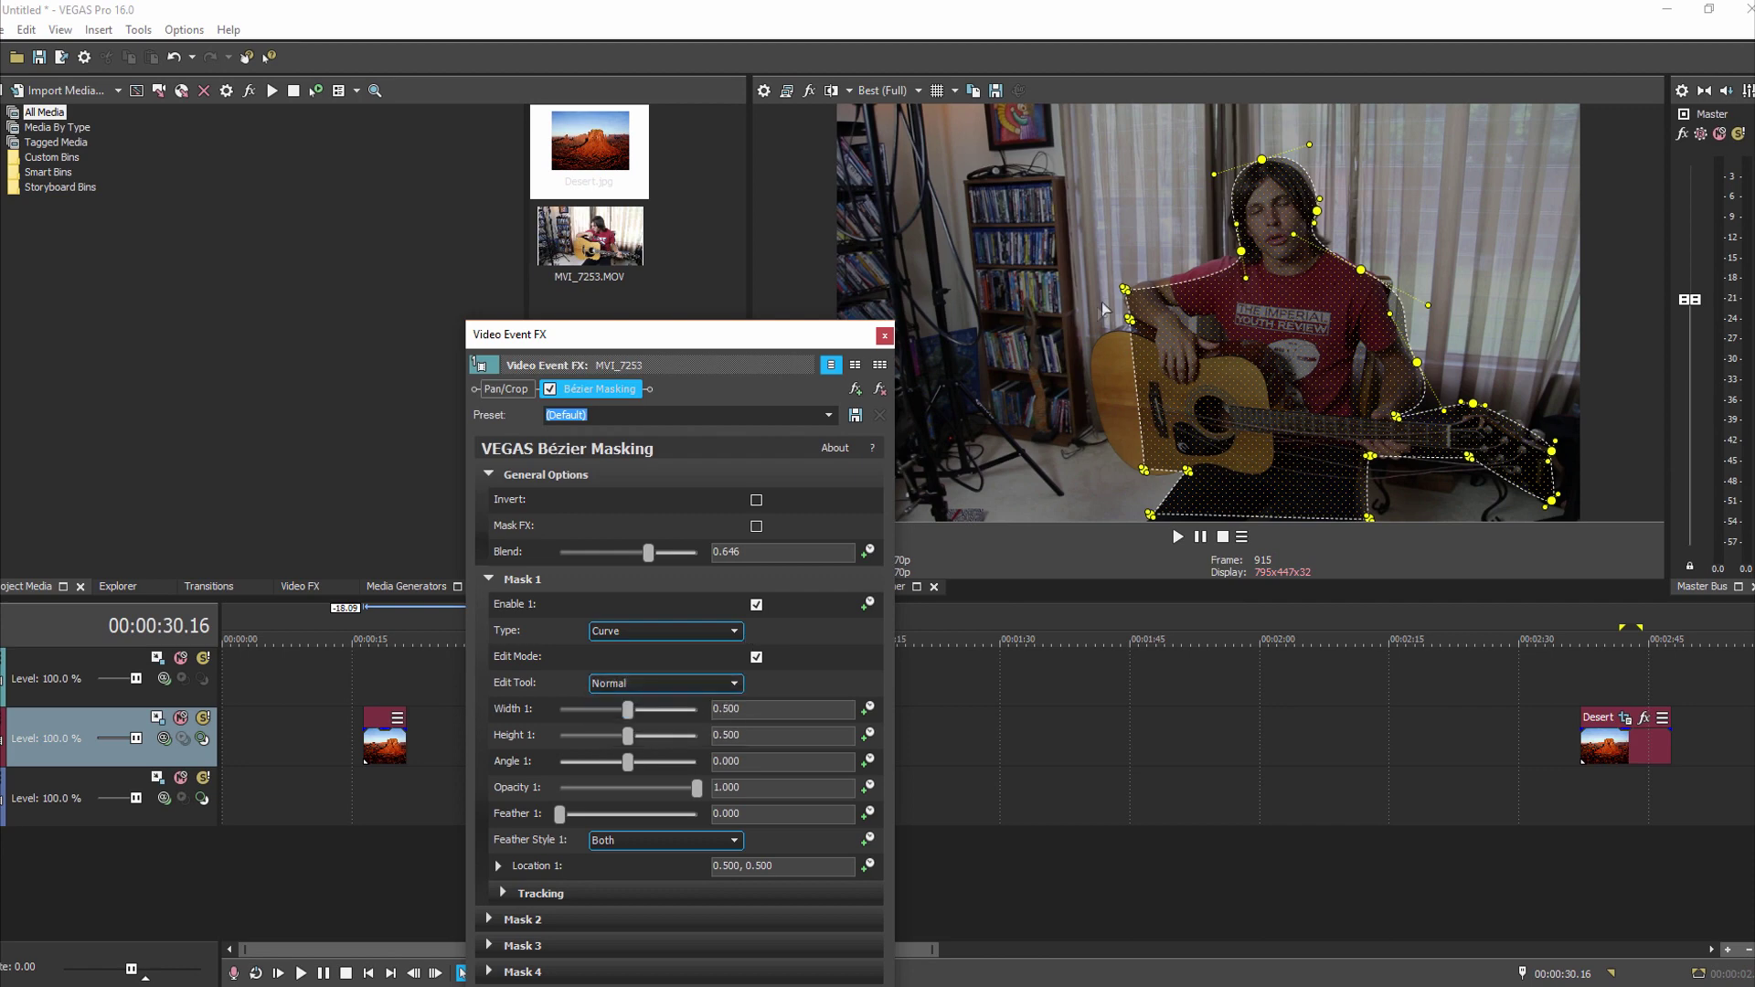
# Bow and tighten the mask curves along the guitar's left and lower-left edge.
pyautogui.click(1126, 290)
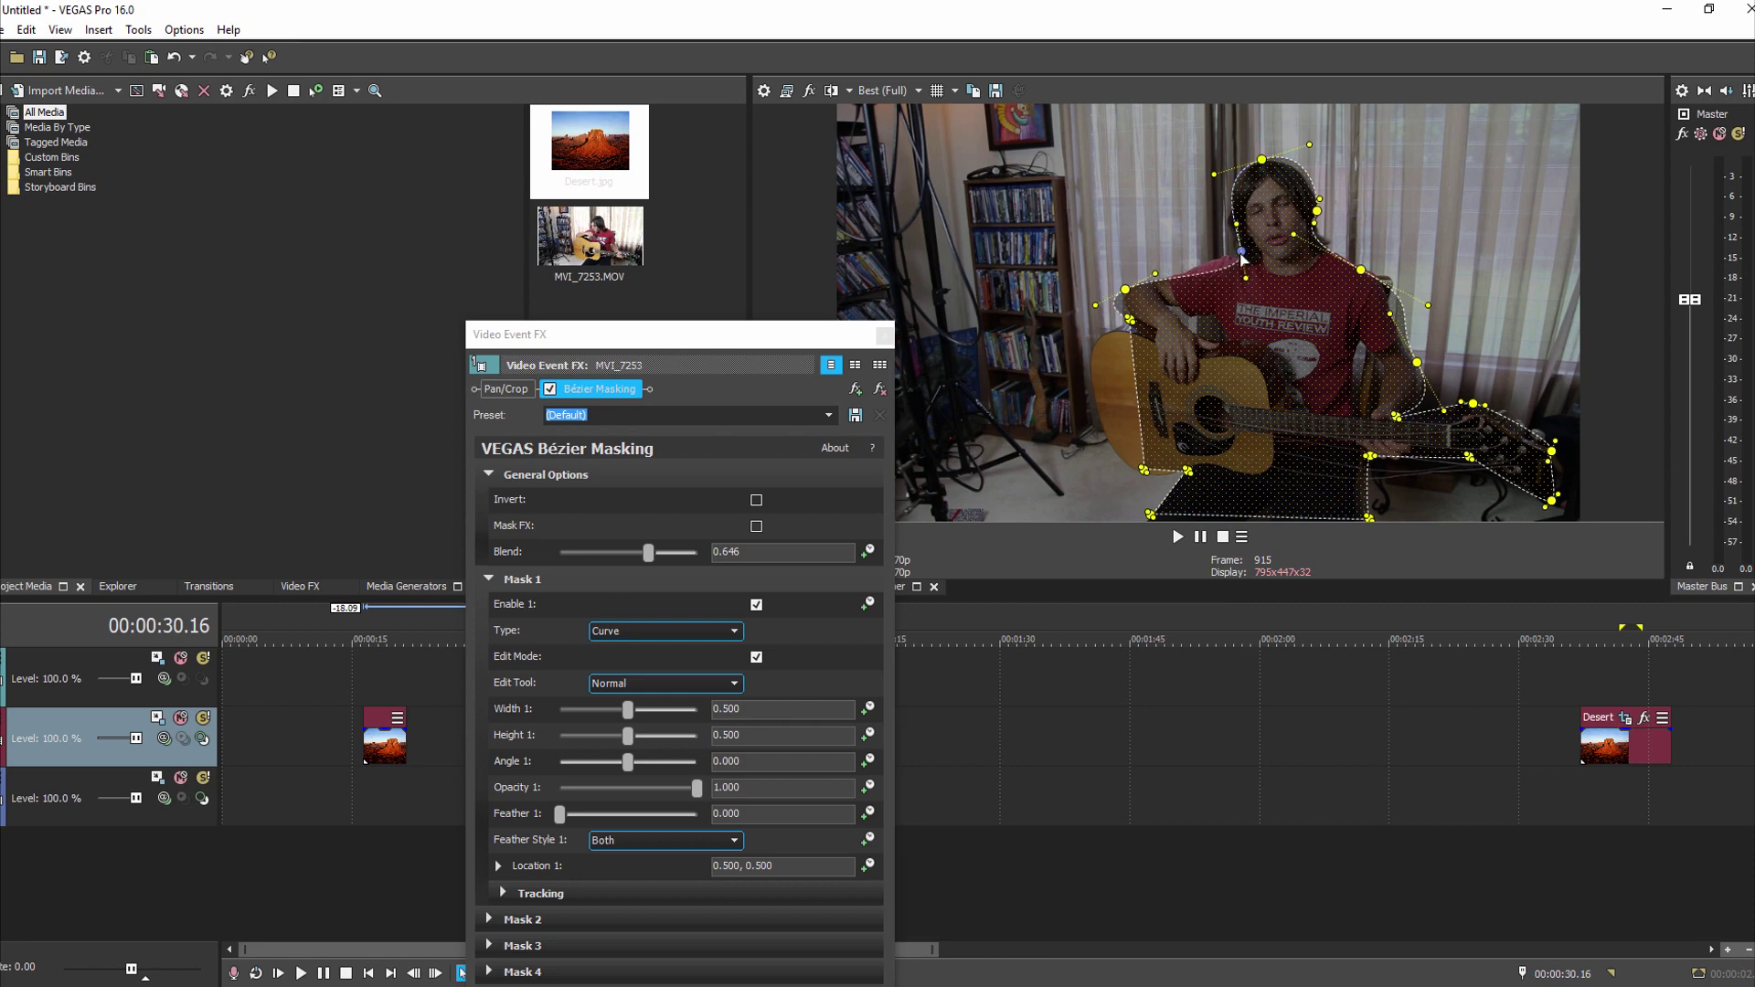
pyautogui.moveTo(1242, 255); pyautogui.dragTo(1227, 252)
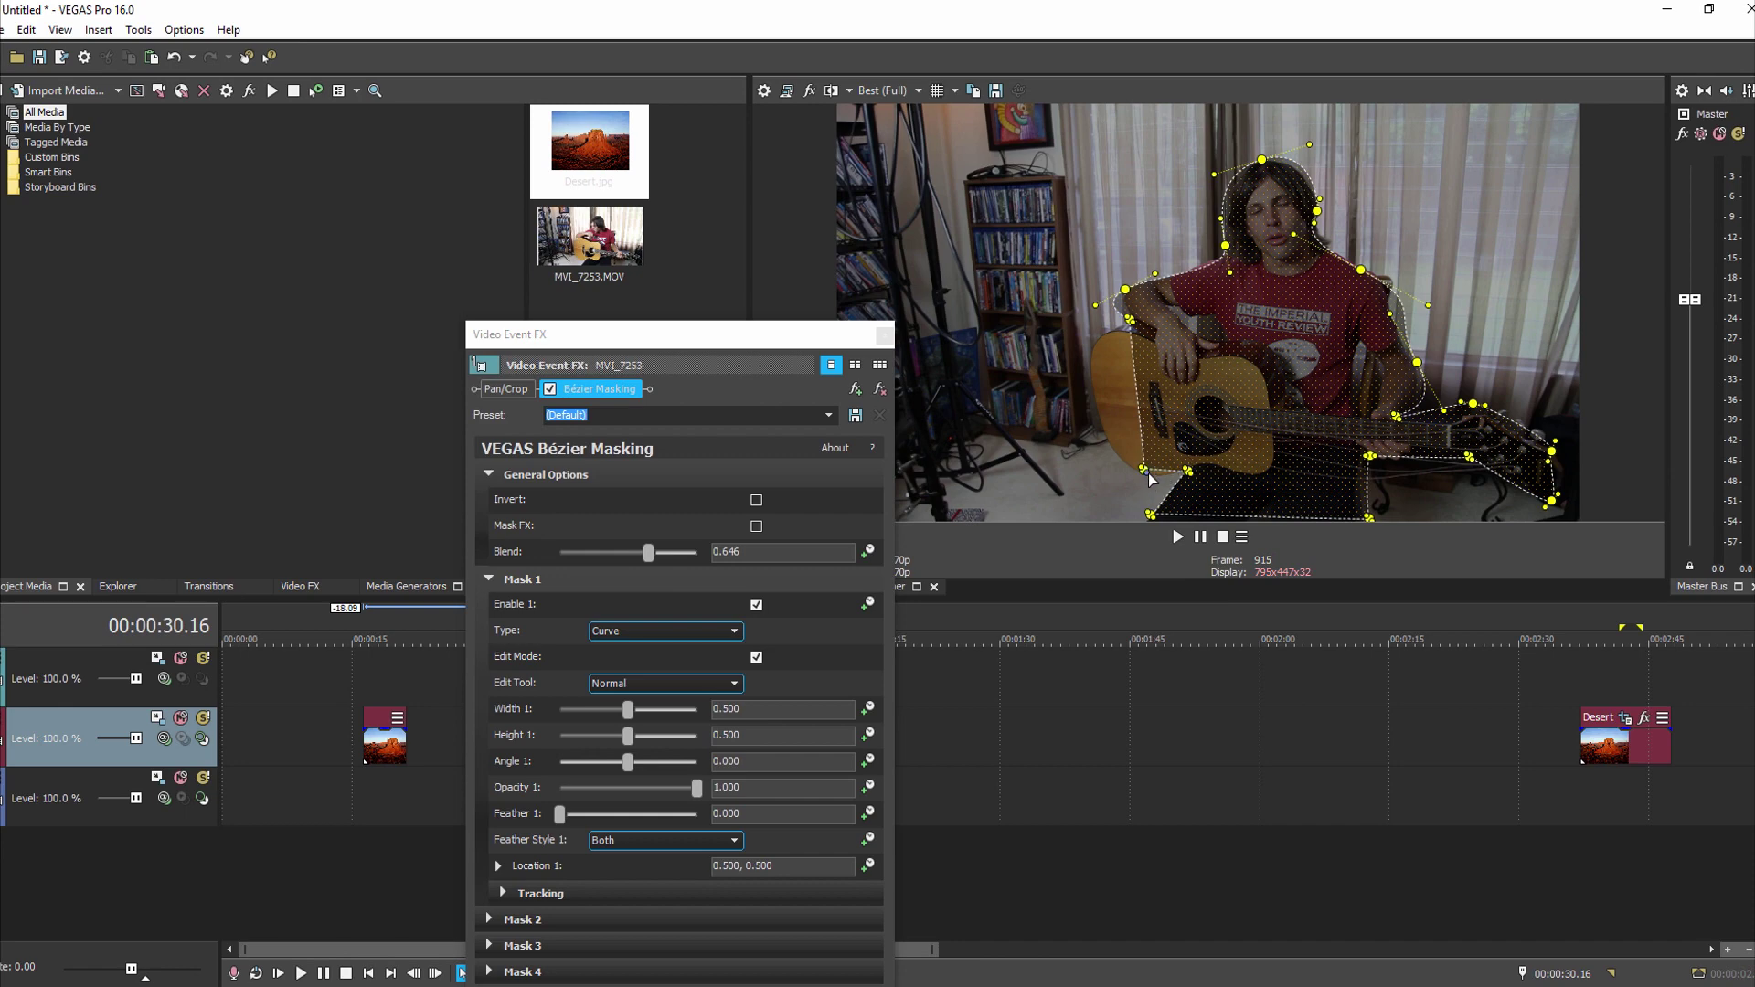
pyautogui.moveTo(1149, 473); pyautogui.dragTo(1041, 401)
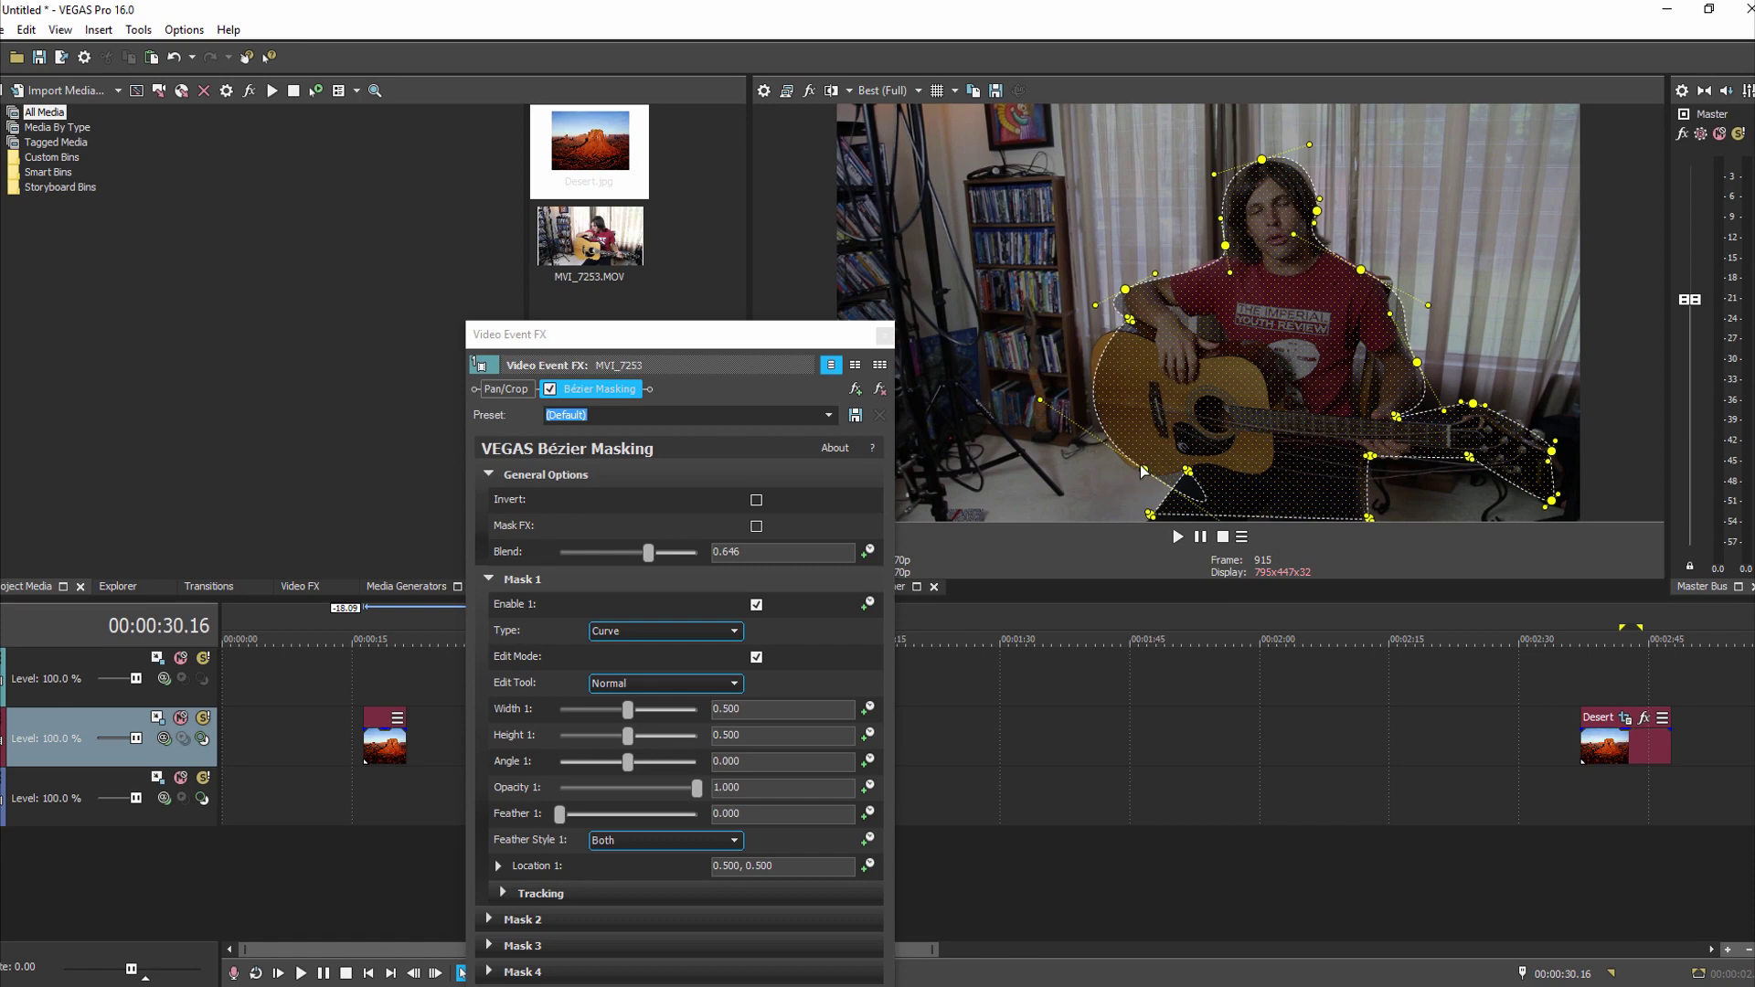
pyautogui.moveTo(1139, 467)
pyautogui.mouseDown()
pyautogui.moveTo(1115, 453)
pyautogui.moveTo(1160, 491)
pyautogui.mouseUp()
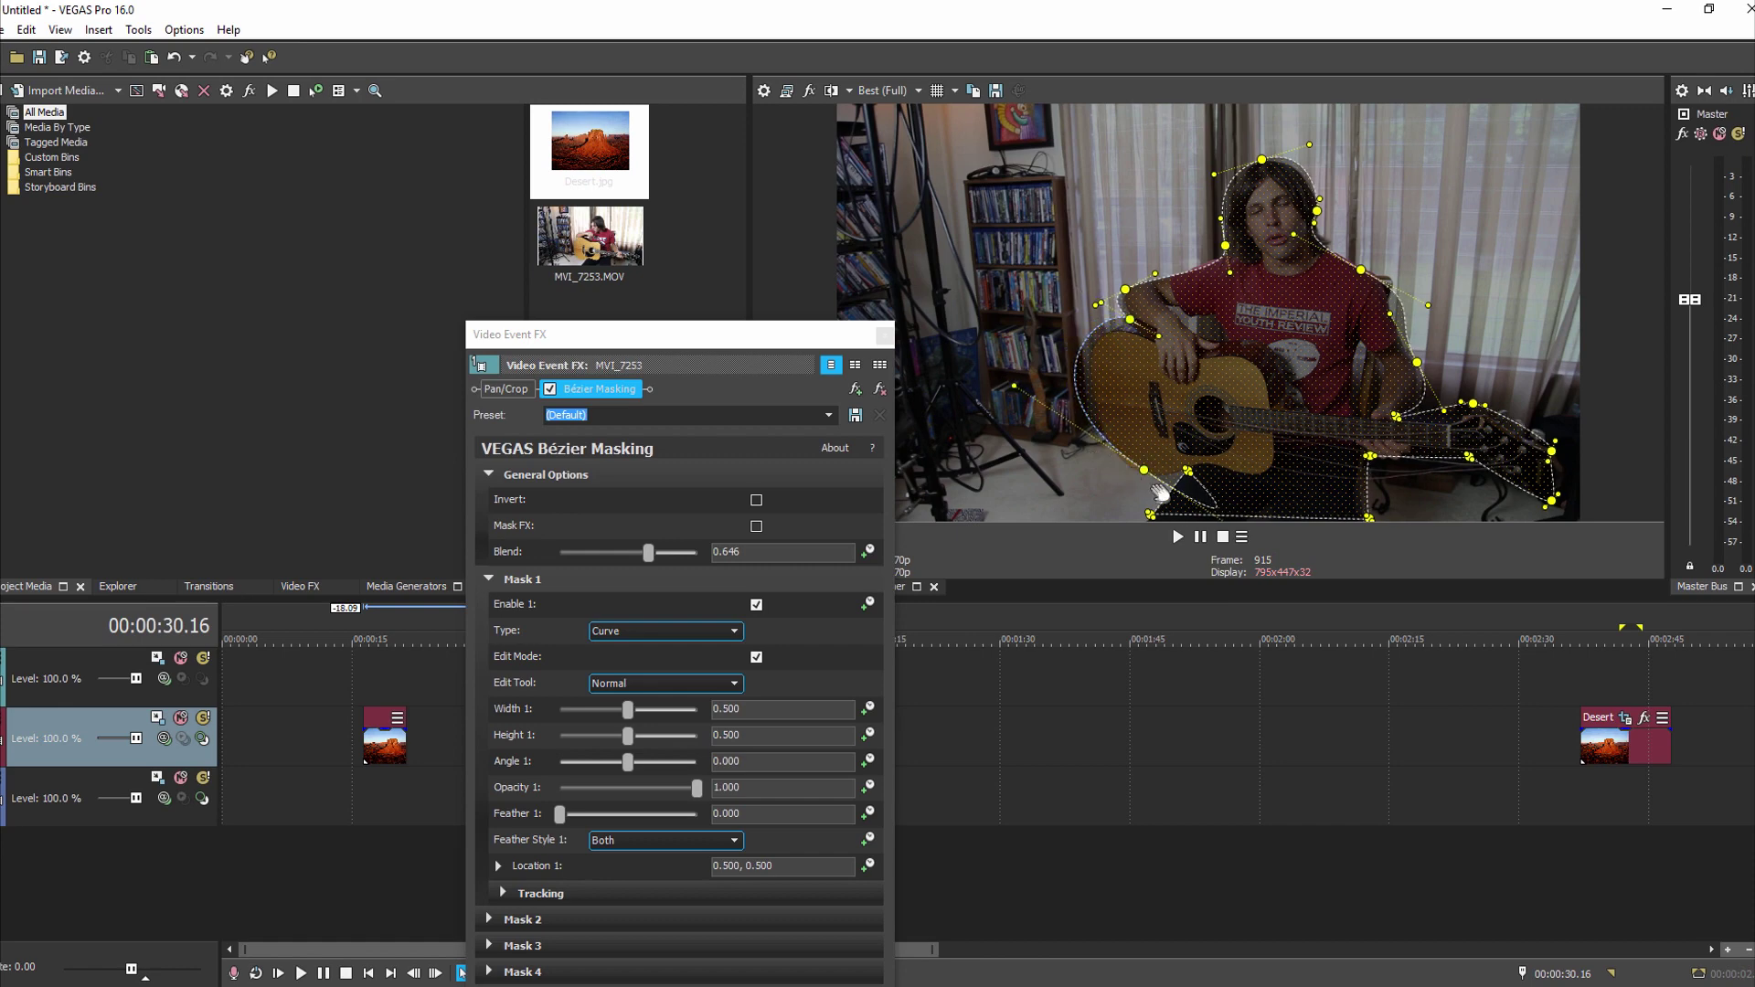
pyautogui.moveTo(1015, 394); pyautogui.dragTo(1051, 424)
pyautogui.moveTo(1210, 492); pyautogui.dragTo(1188, 471)
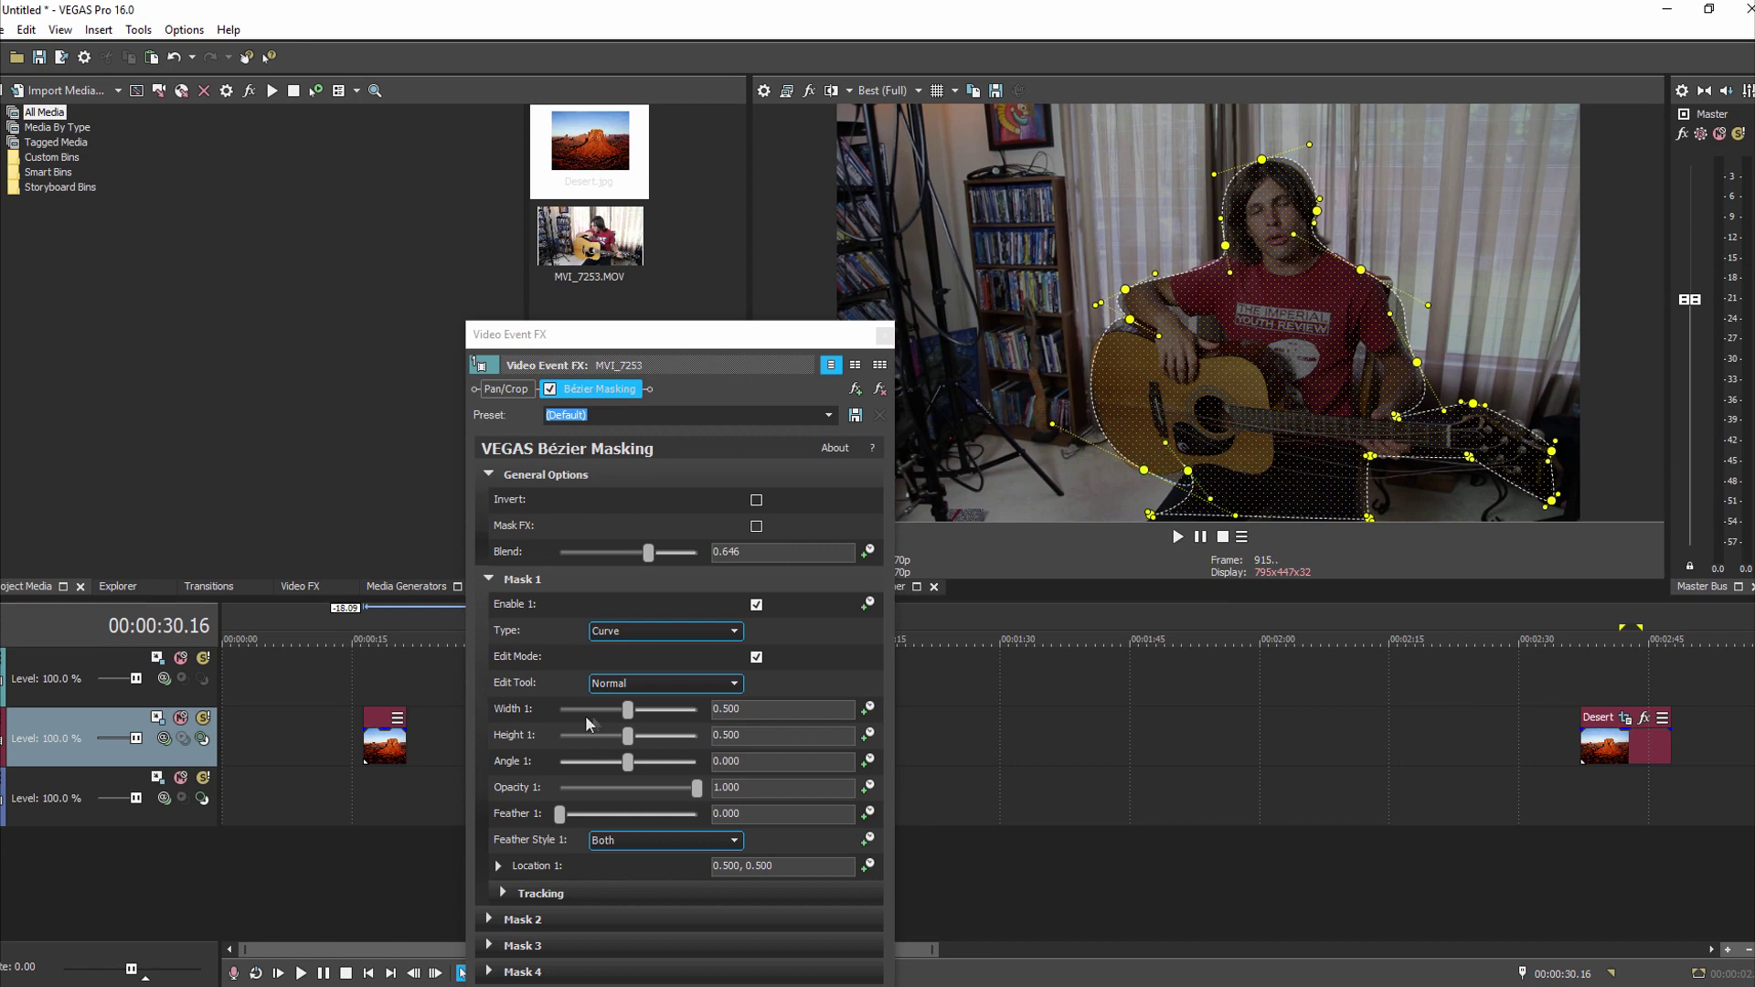
# Delete the surplus mask point along the bottom edge.
pyautogui.click(724, 683)
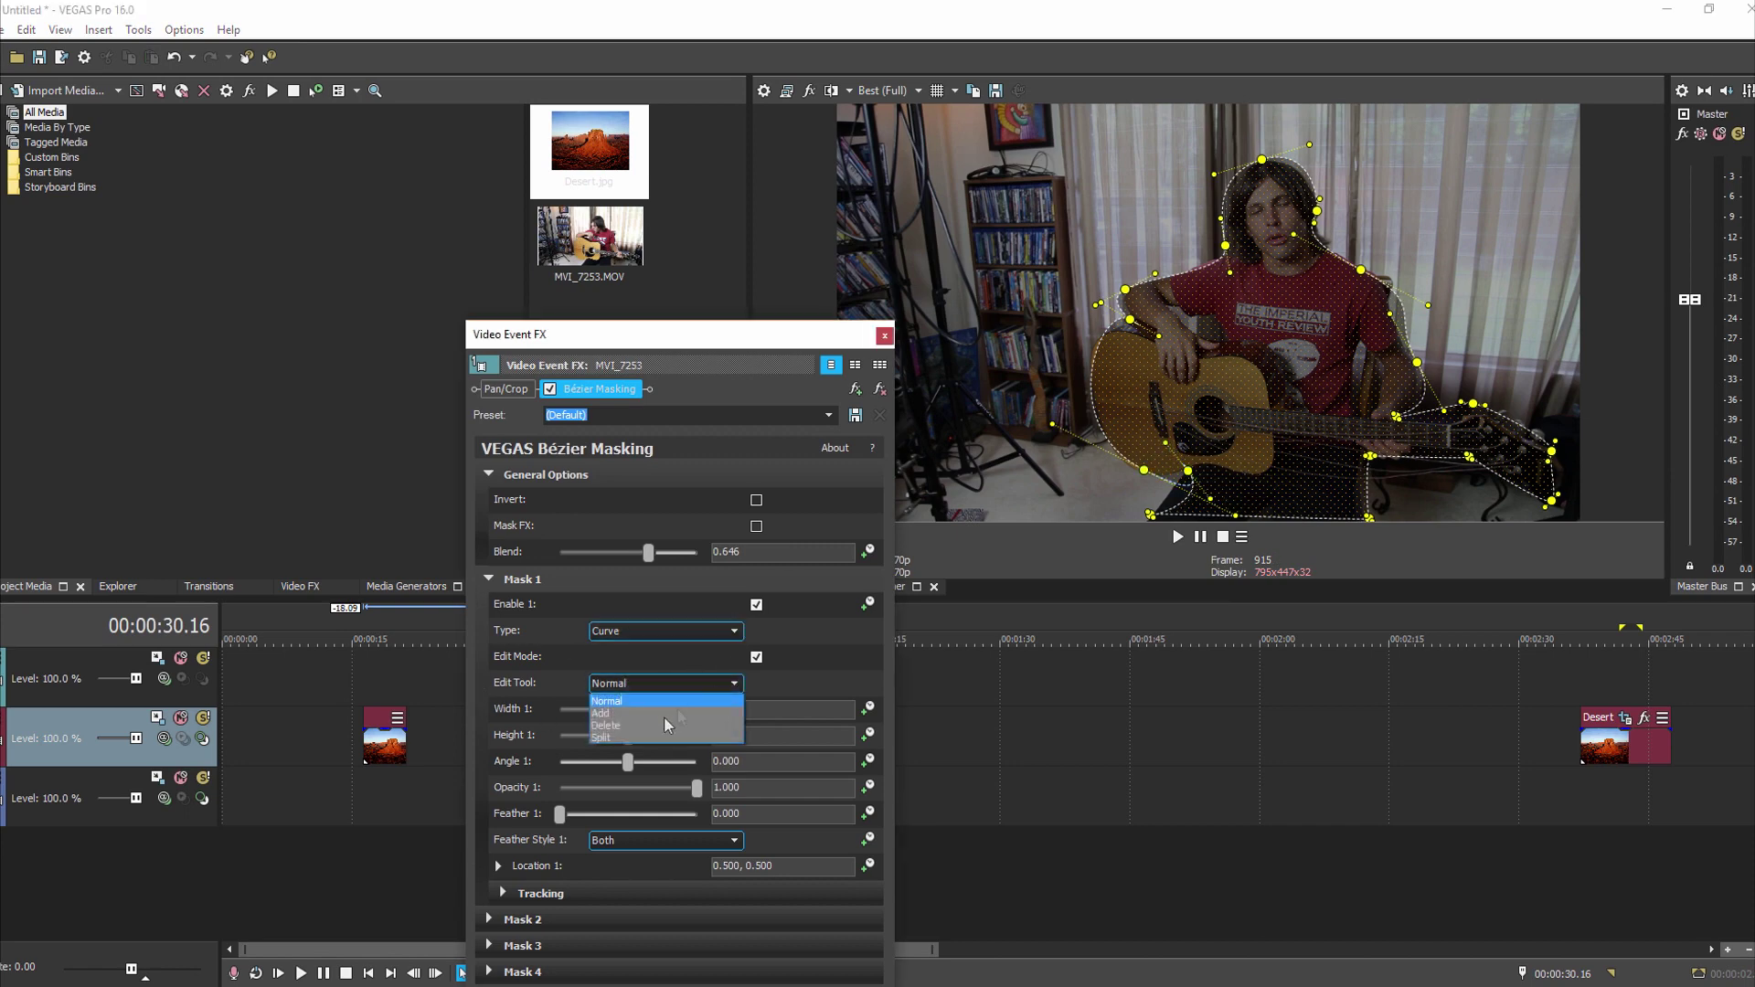
pyautogui.click(645, 727)
pyautogui.click(1189, 471)
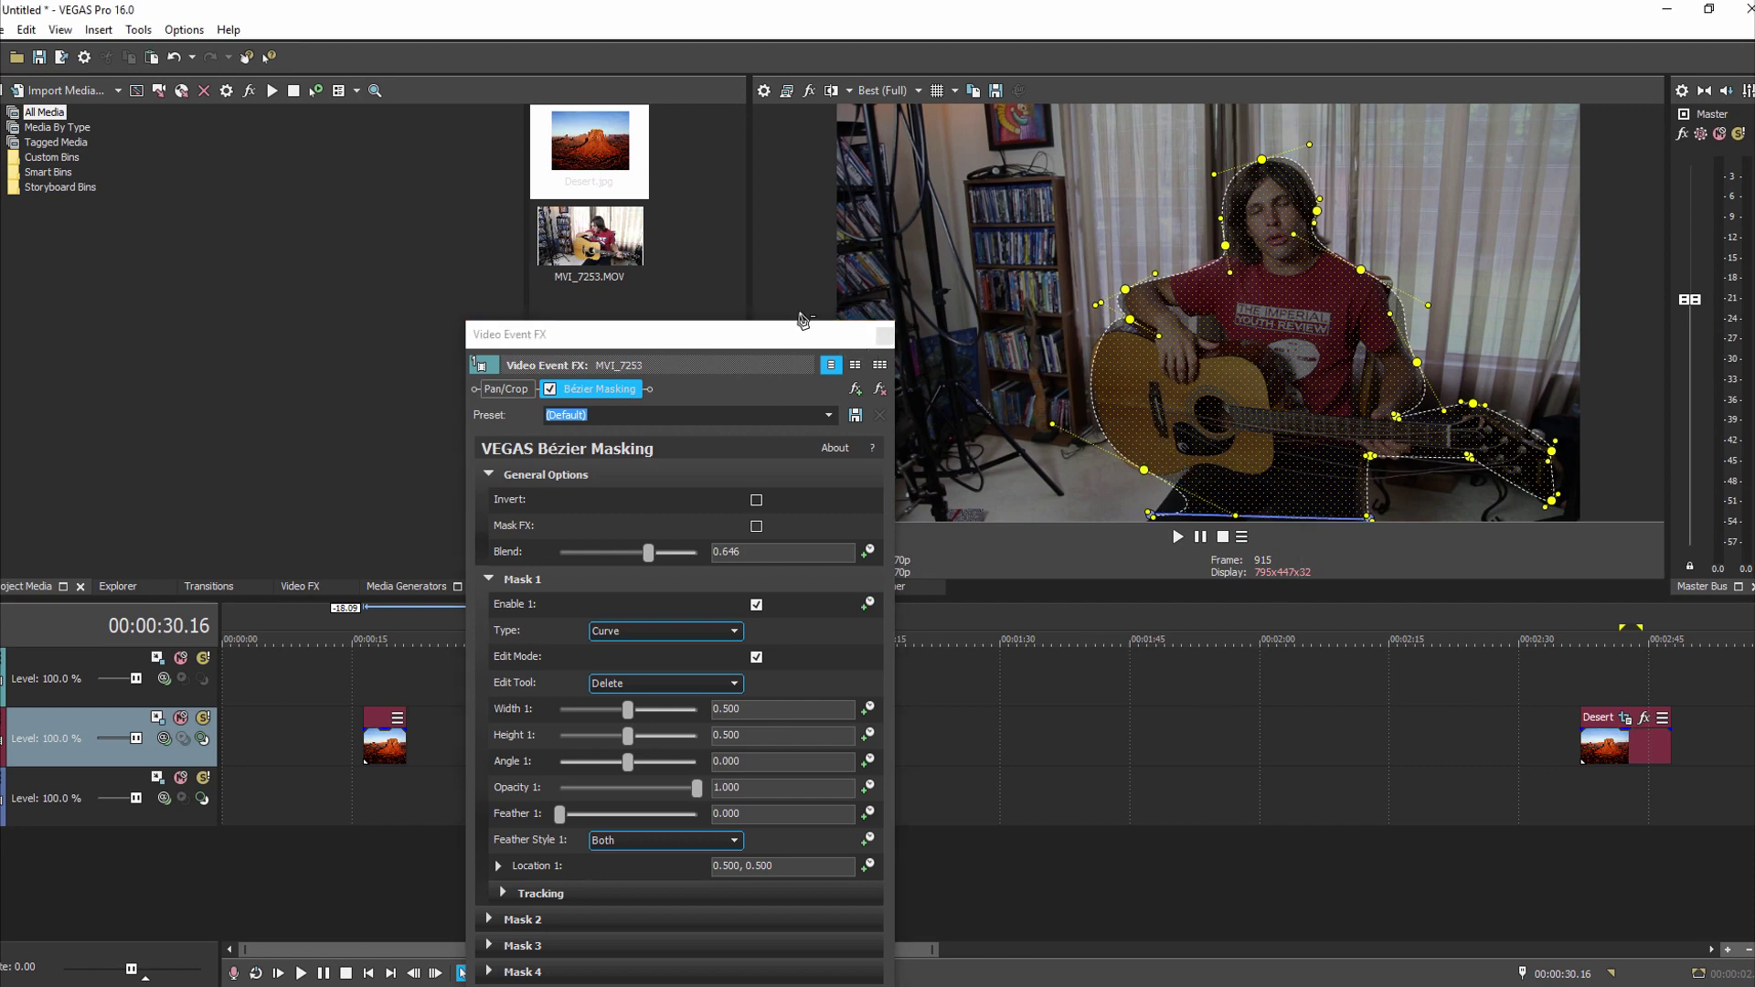
# Move the Video Event FX window aside and switch off Mask 1's Edit Mode.
pyautogui.moveTo(794, 333); pyautogui.dragTo(667, 140)
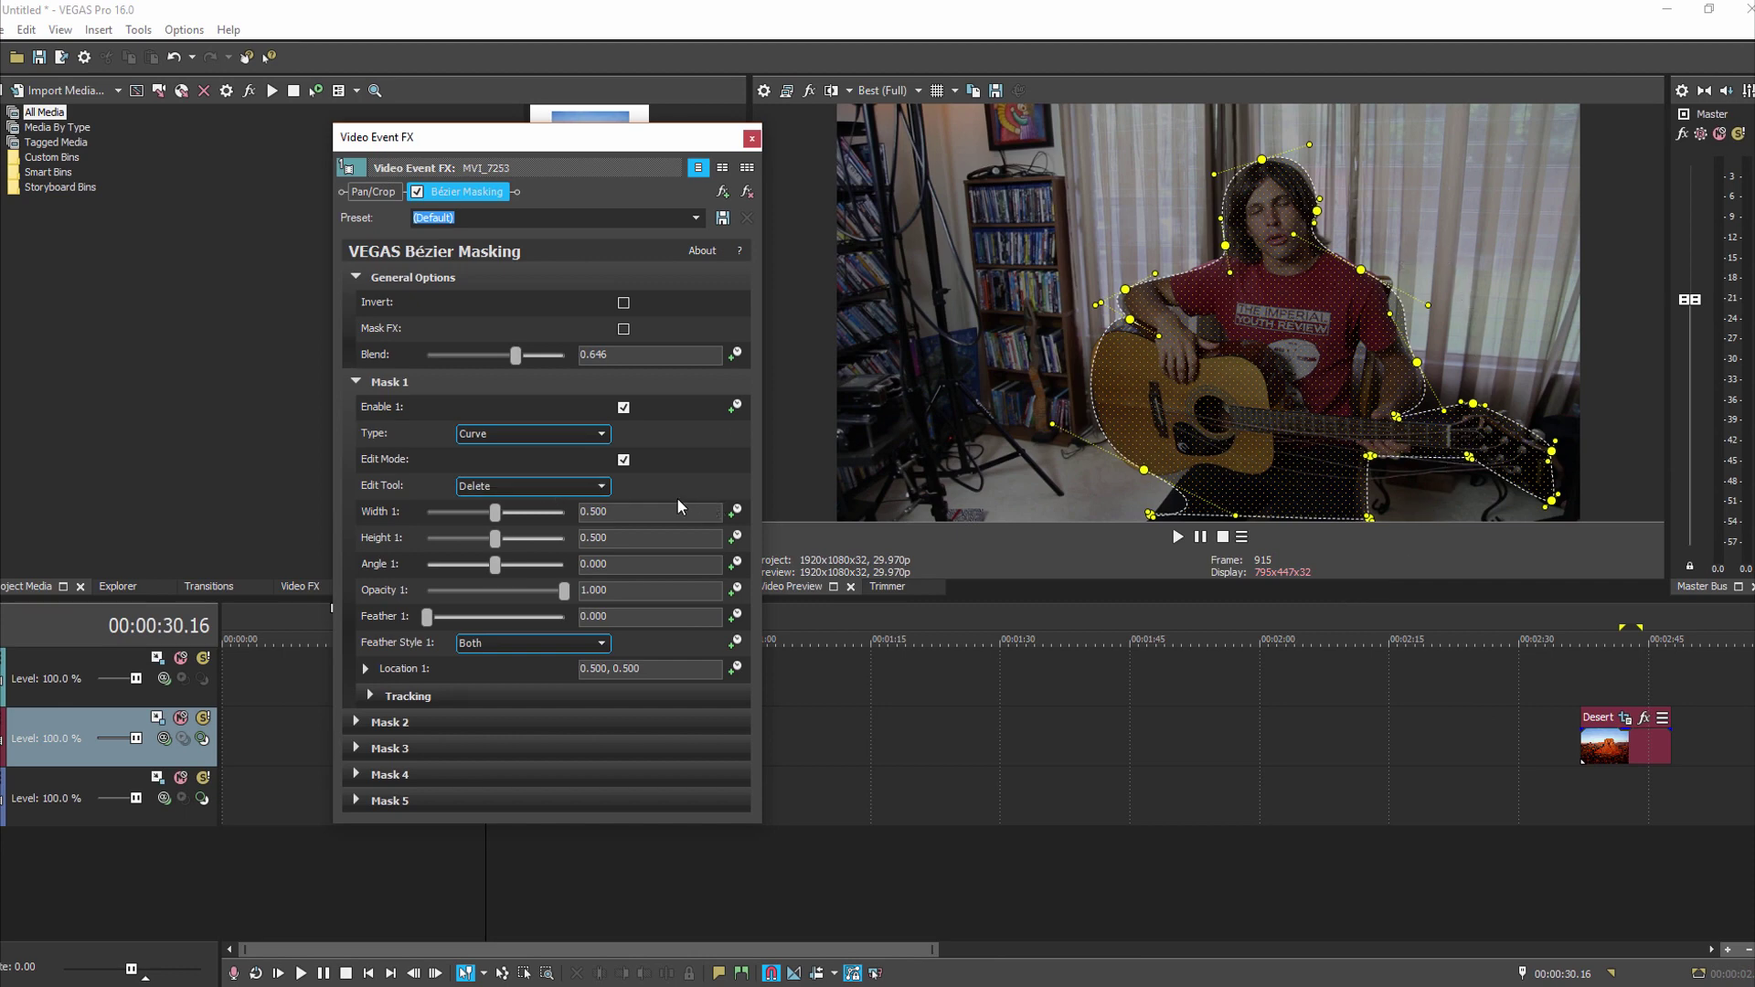
pyautogui.click(624, 460)
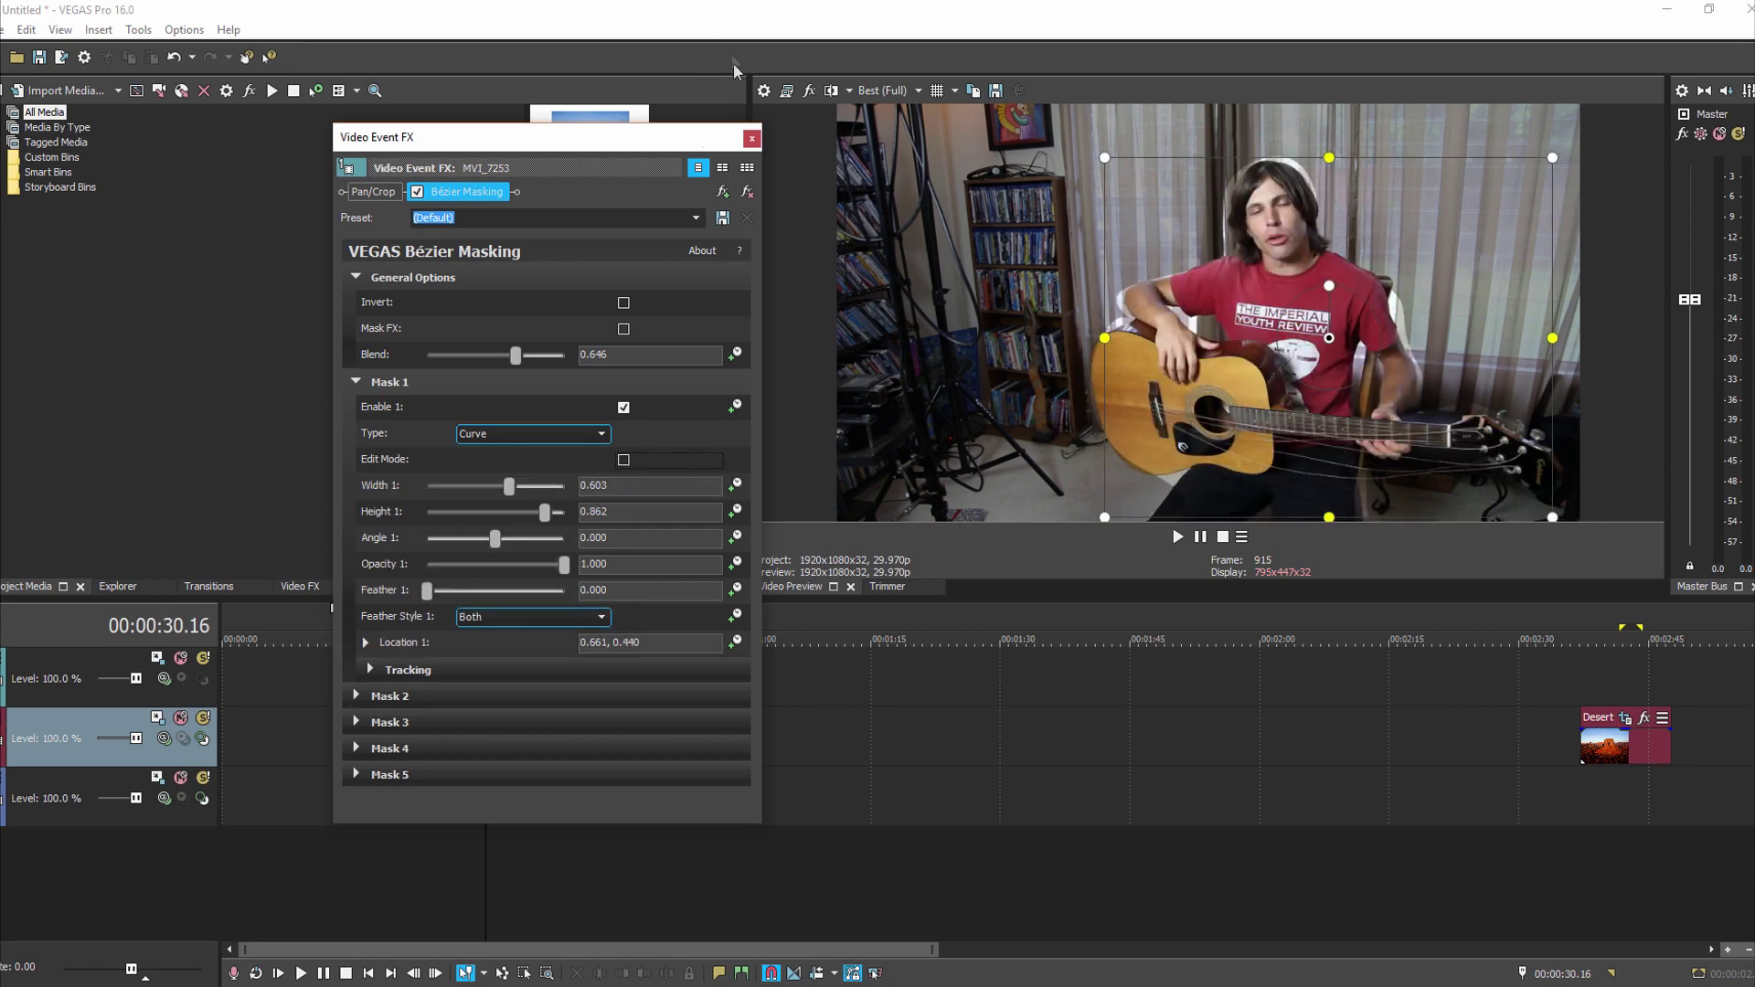
# Check the Desert event's Pan/Crop, then reopen MVI_7253's Bézier Masking Video Event FX.
pyautogui.click(752, 139)
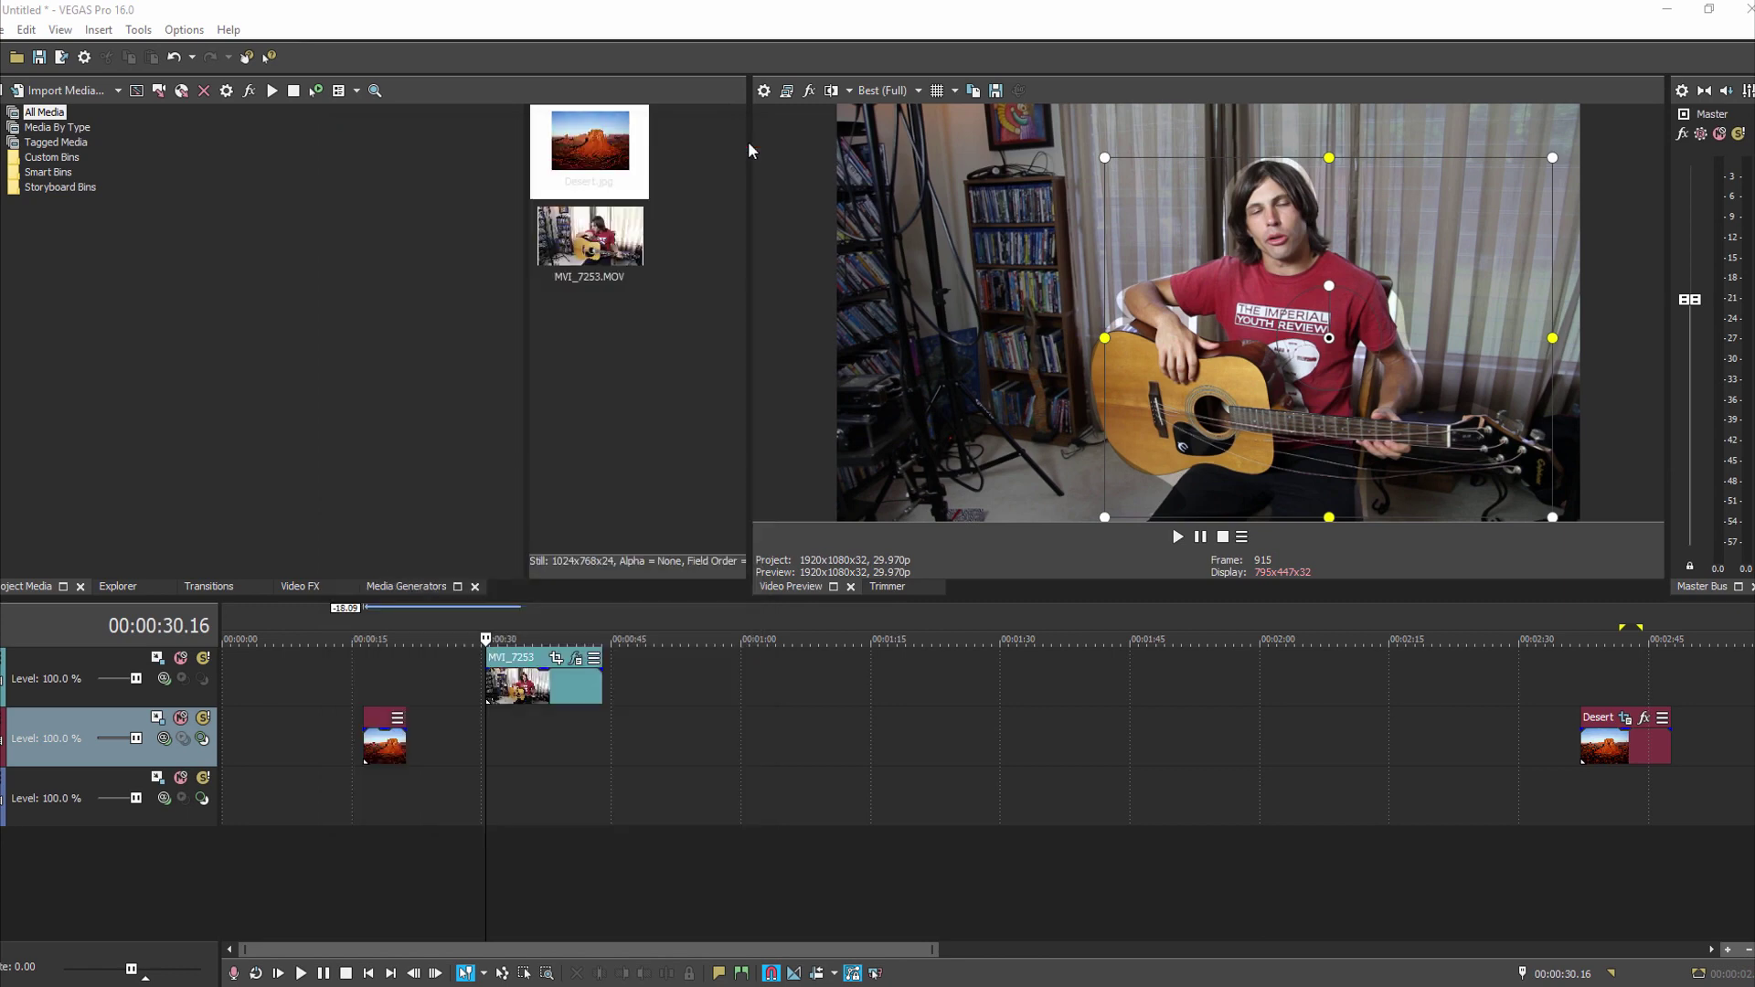
pyautogui.click(1624, 719)
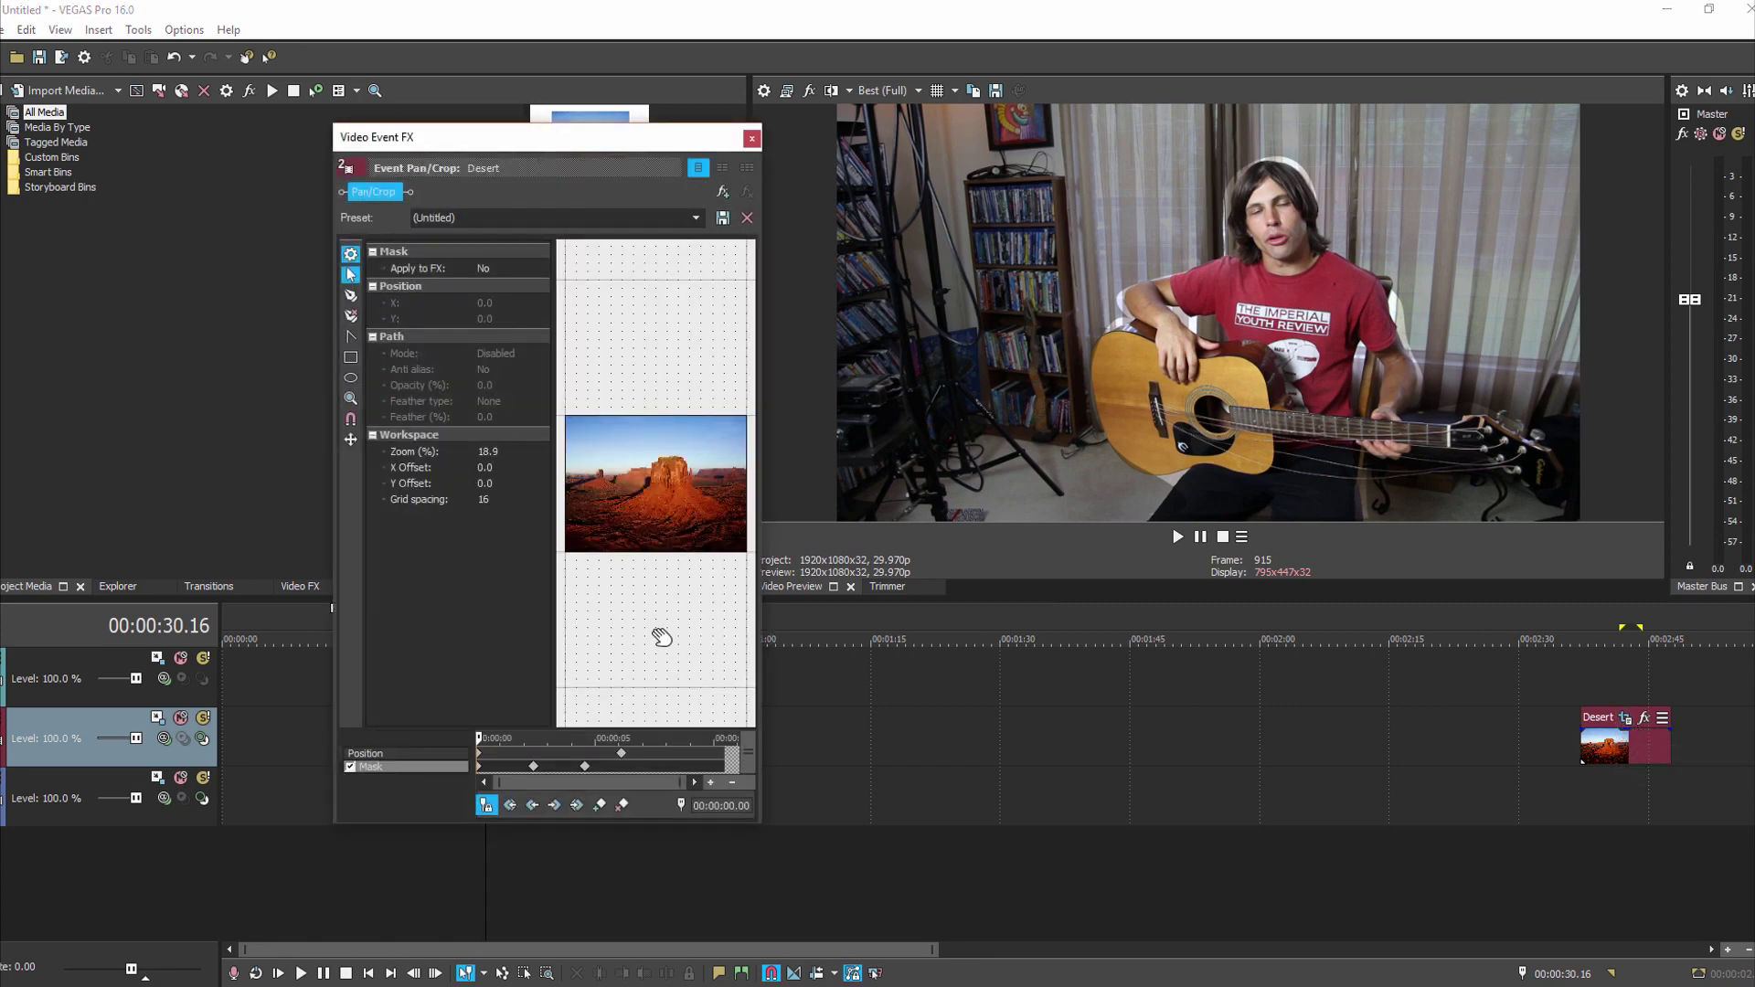
pyautogui.click(752, 139)
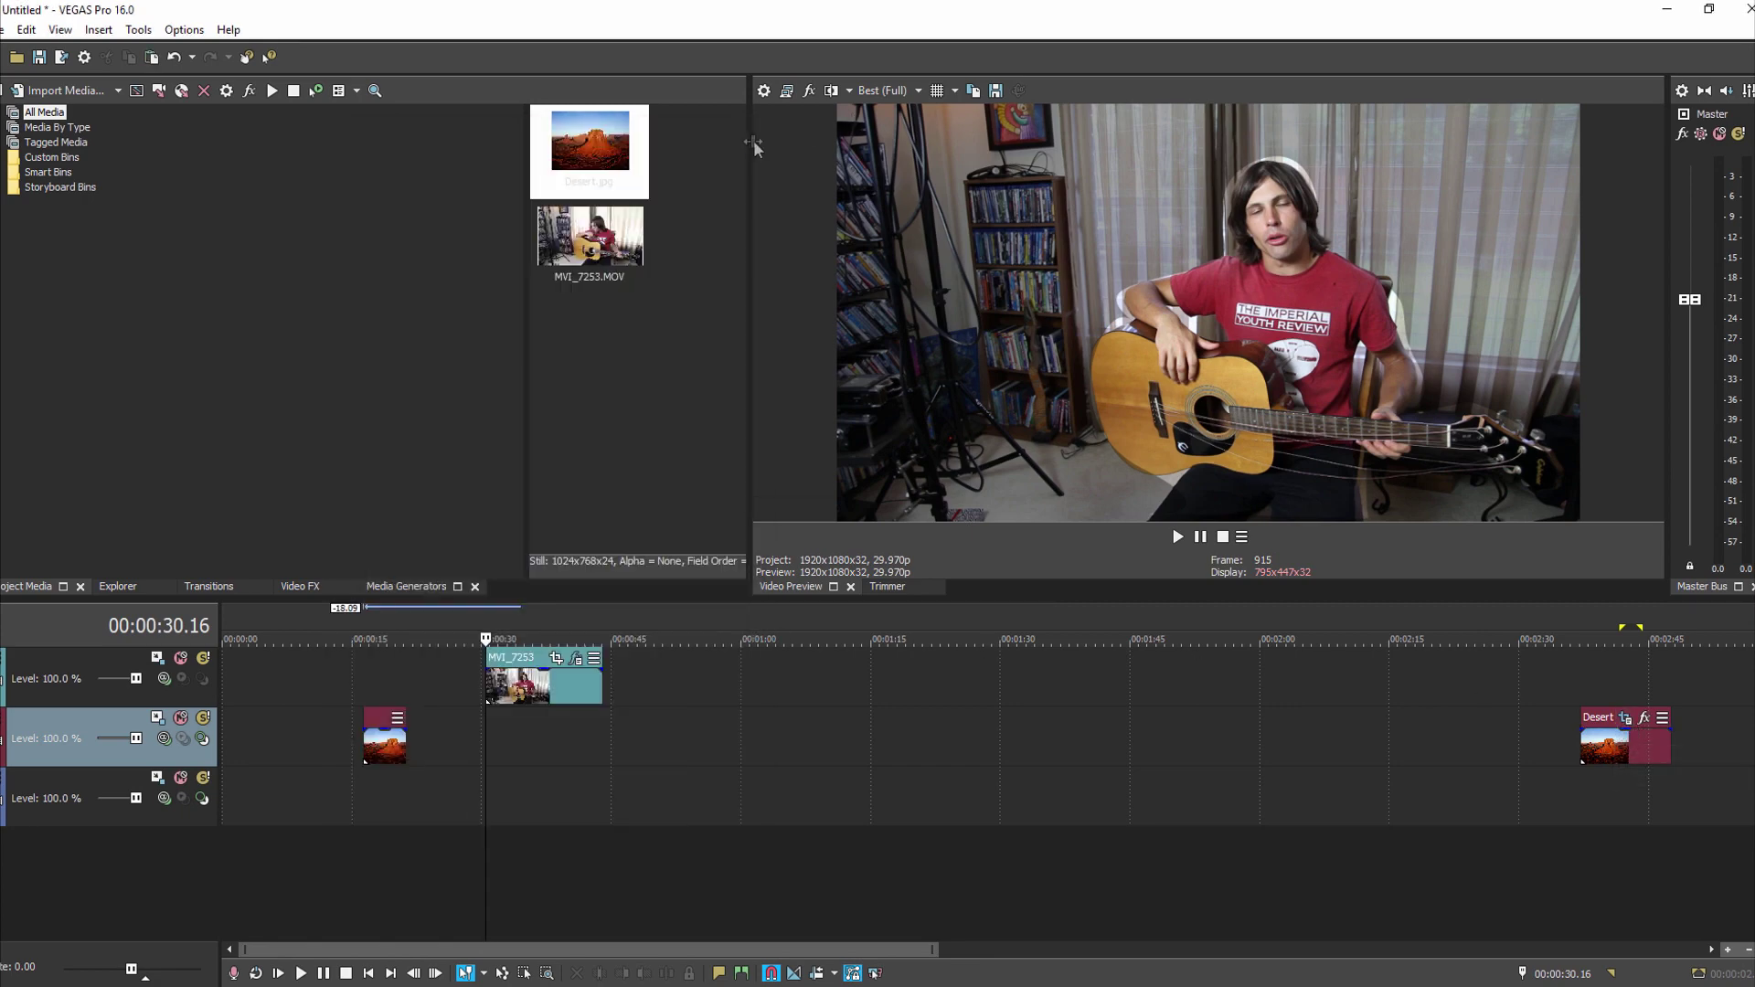
pyautogui.click(575, 660)
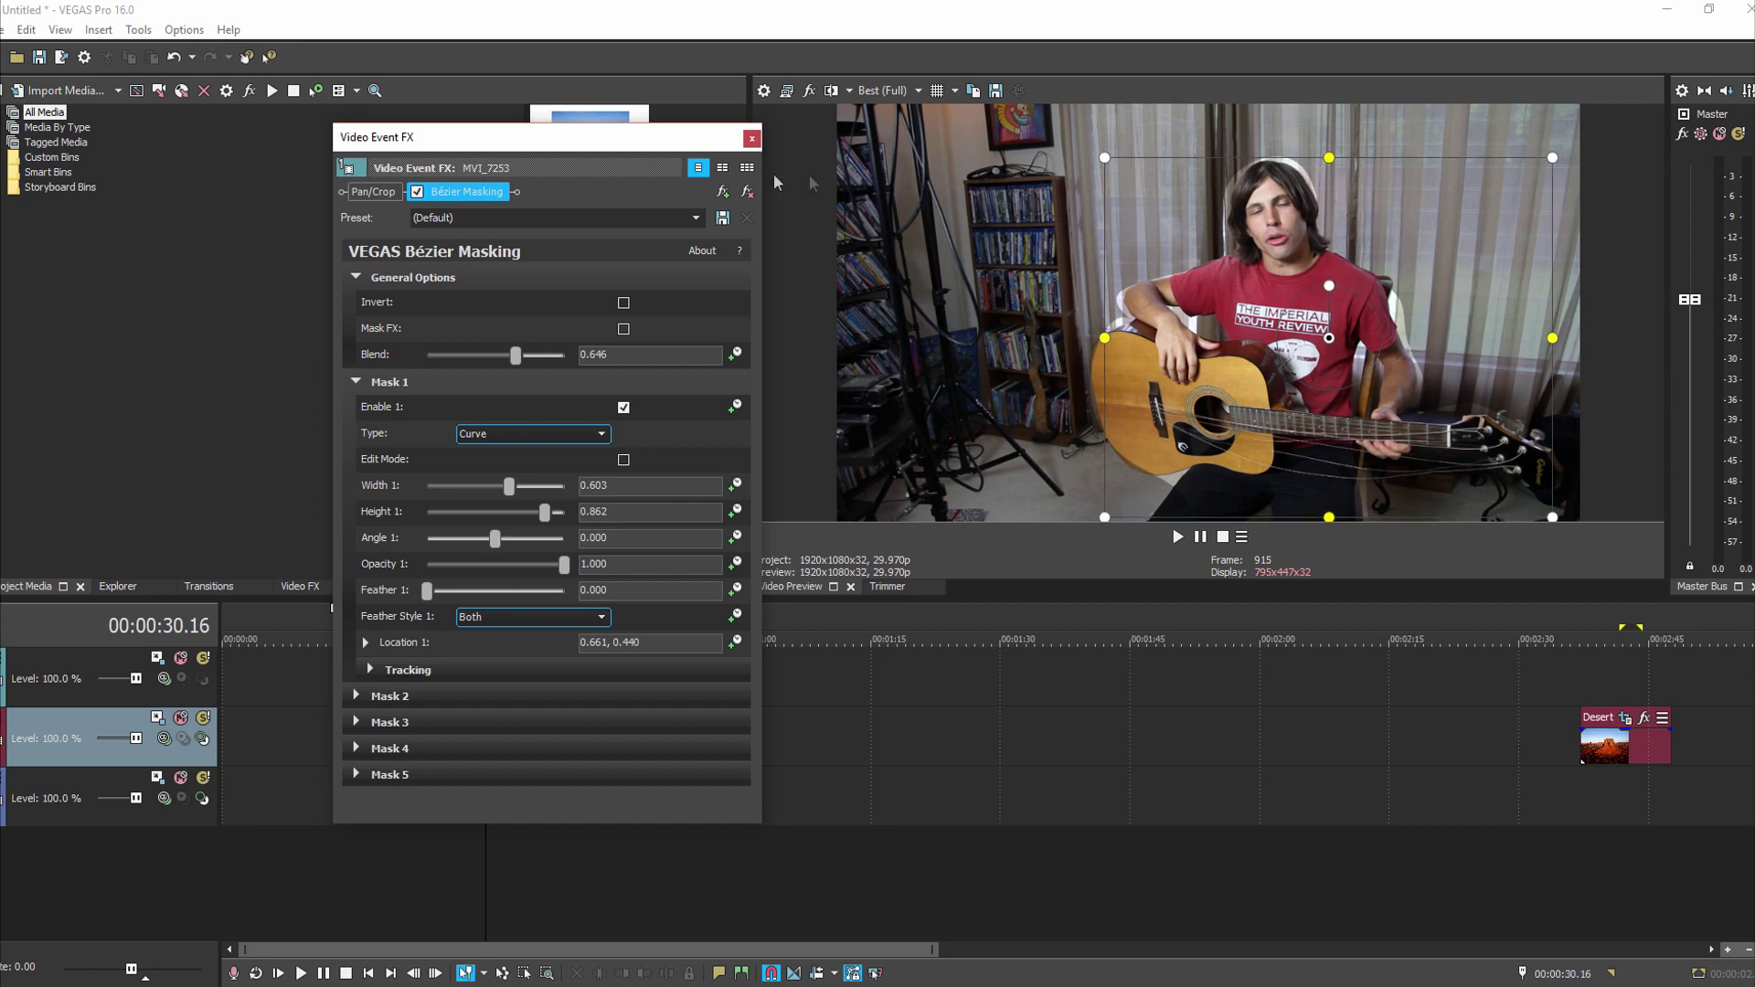
pyautogui.click(749, 139)
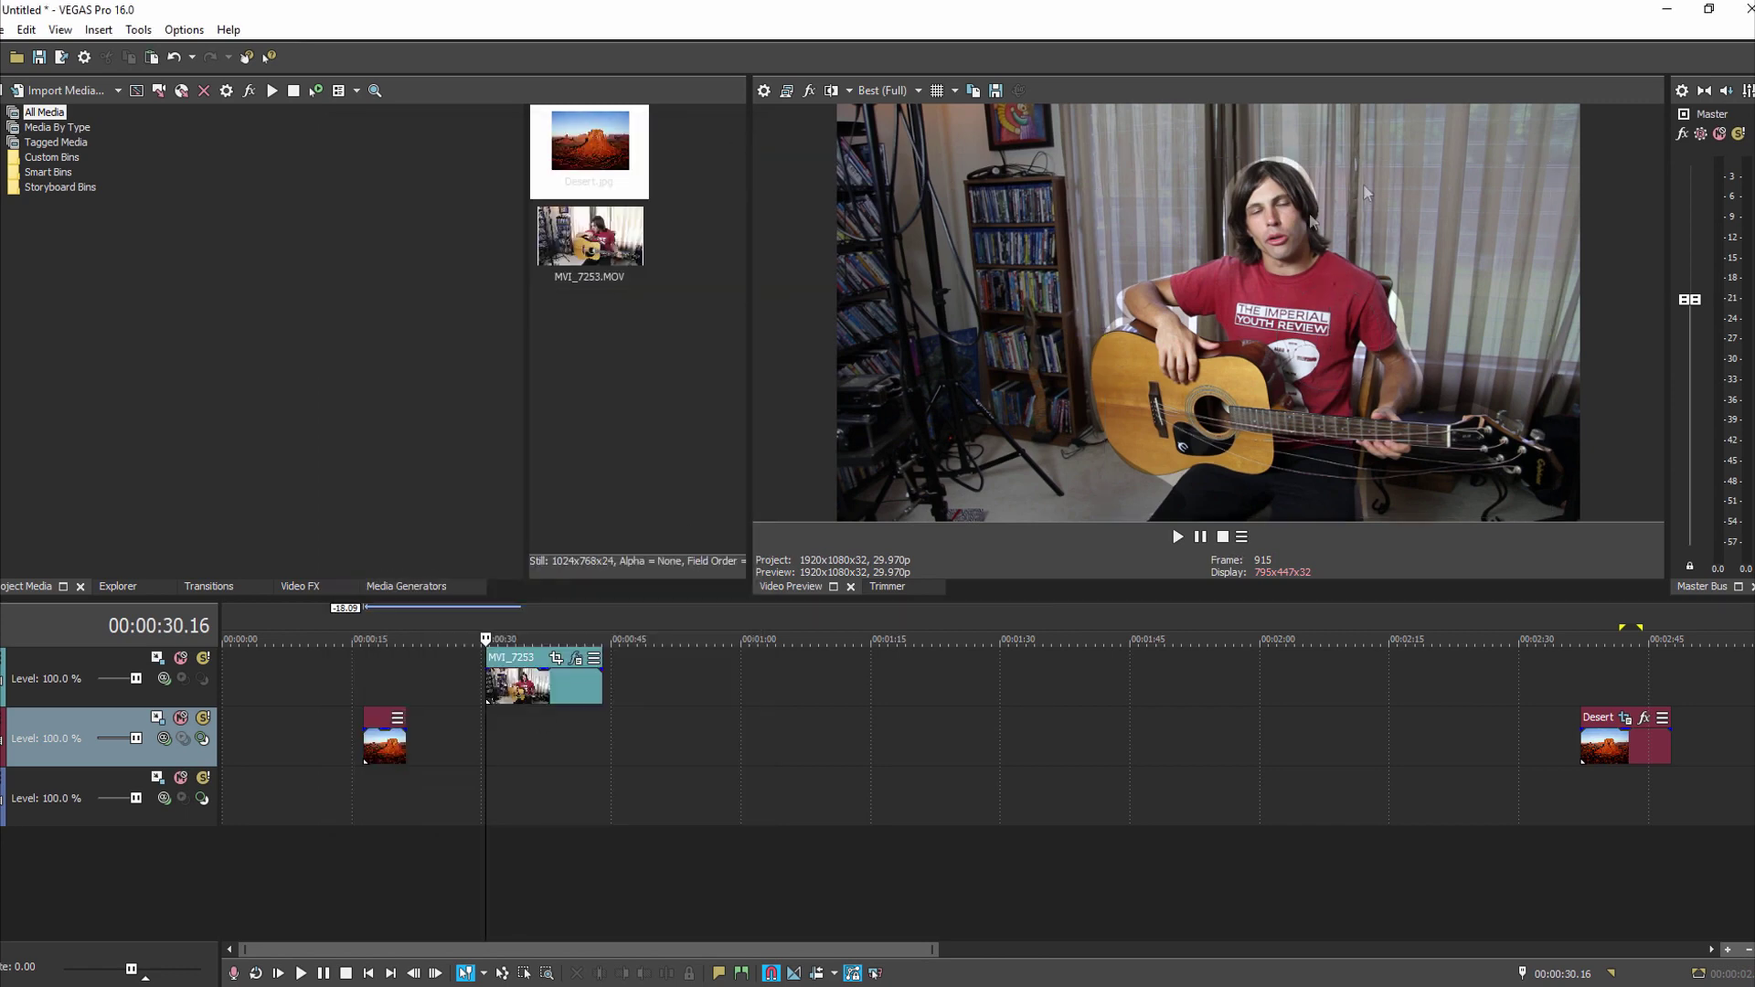
pyautogui.click(574, 659)
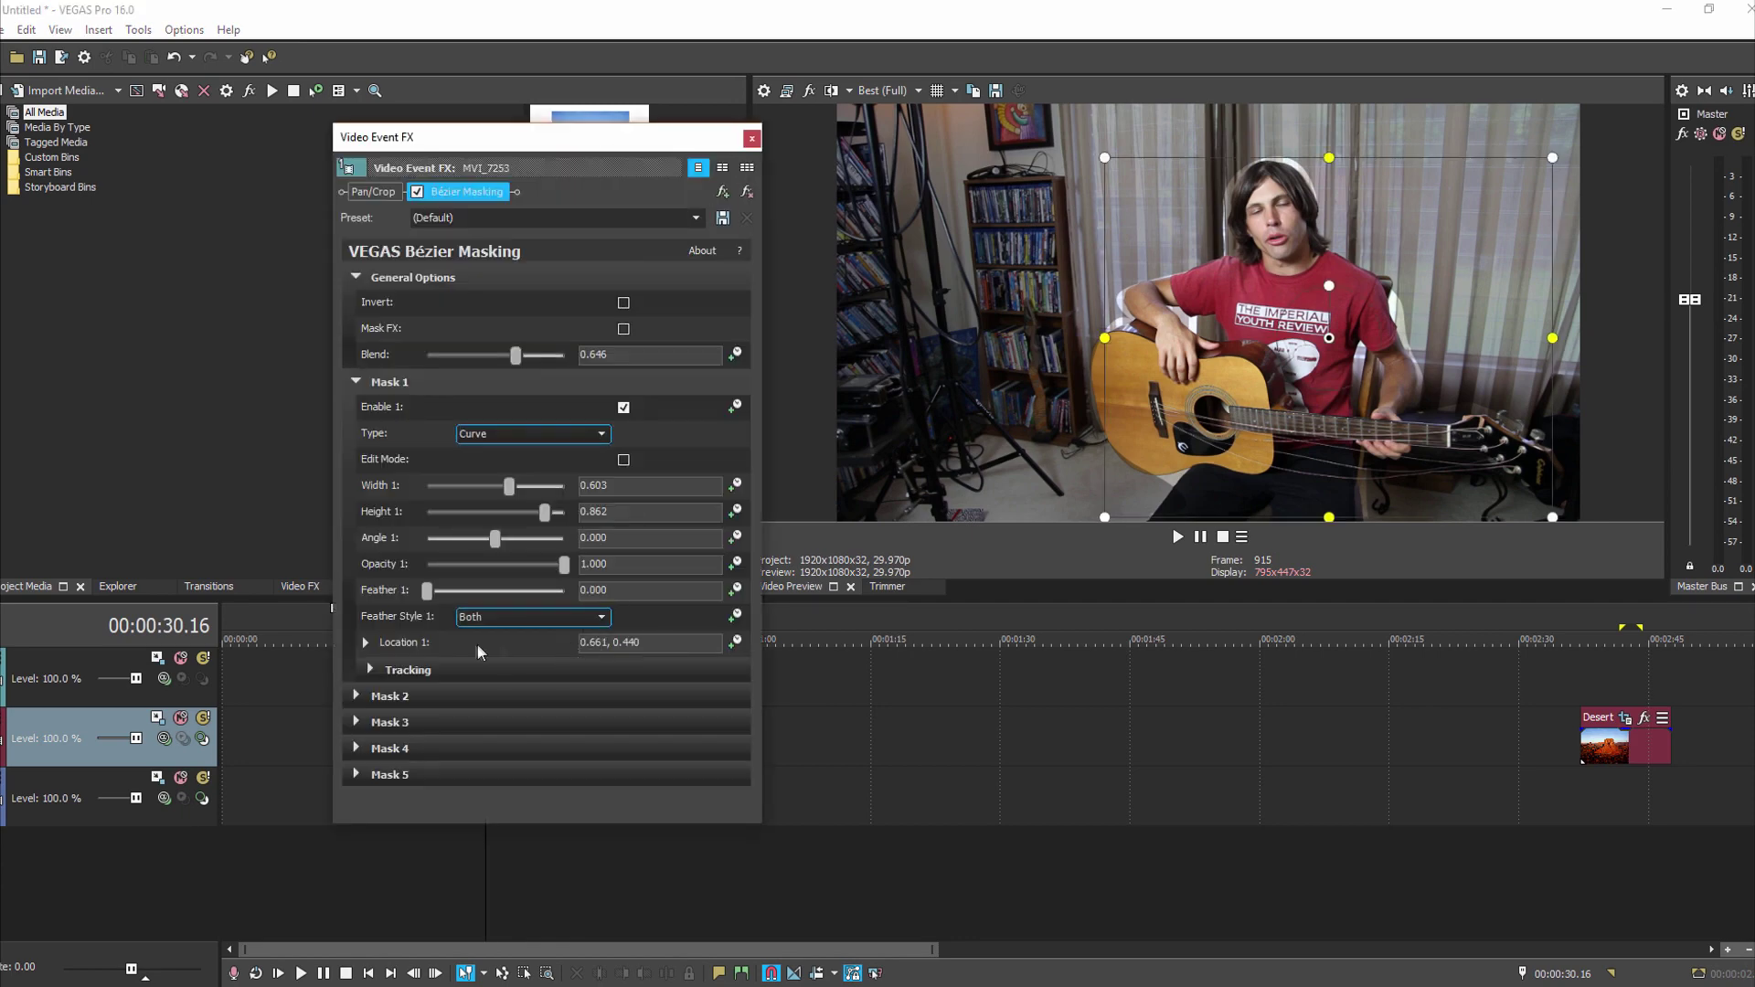
# Set Mask 1 tracking to High precision with Size, Rotation, & Location mode.
pyautogui.click(370, 668)
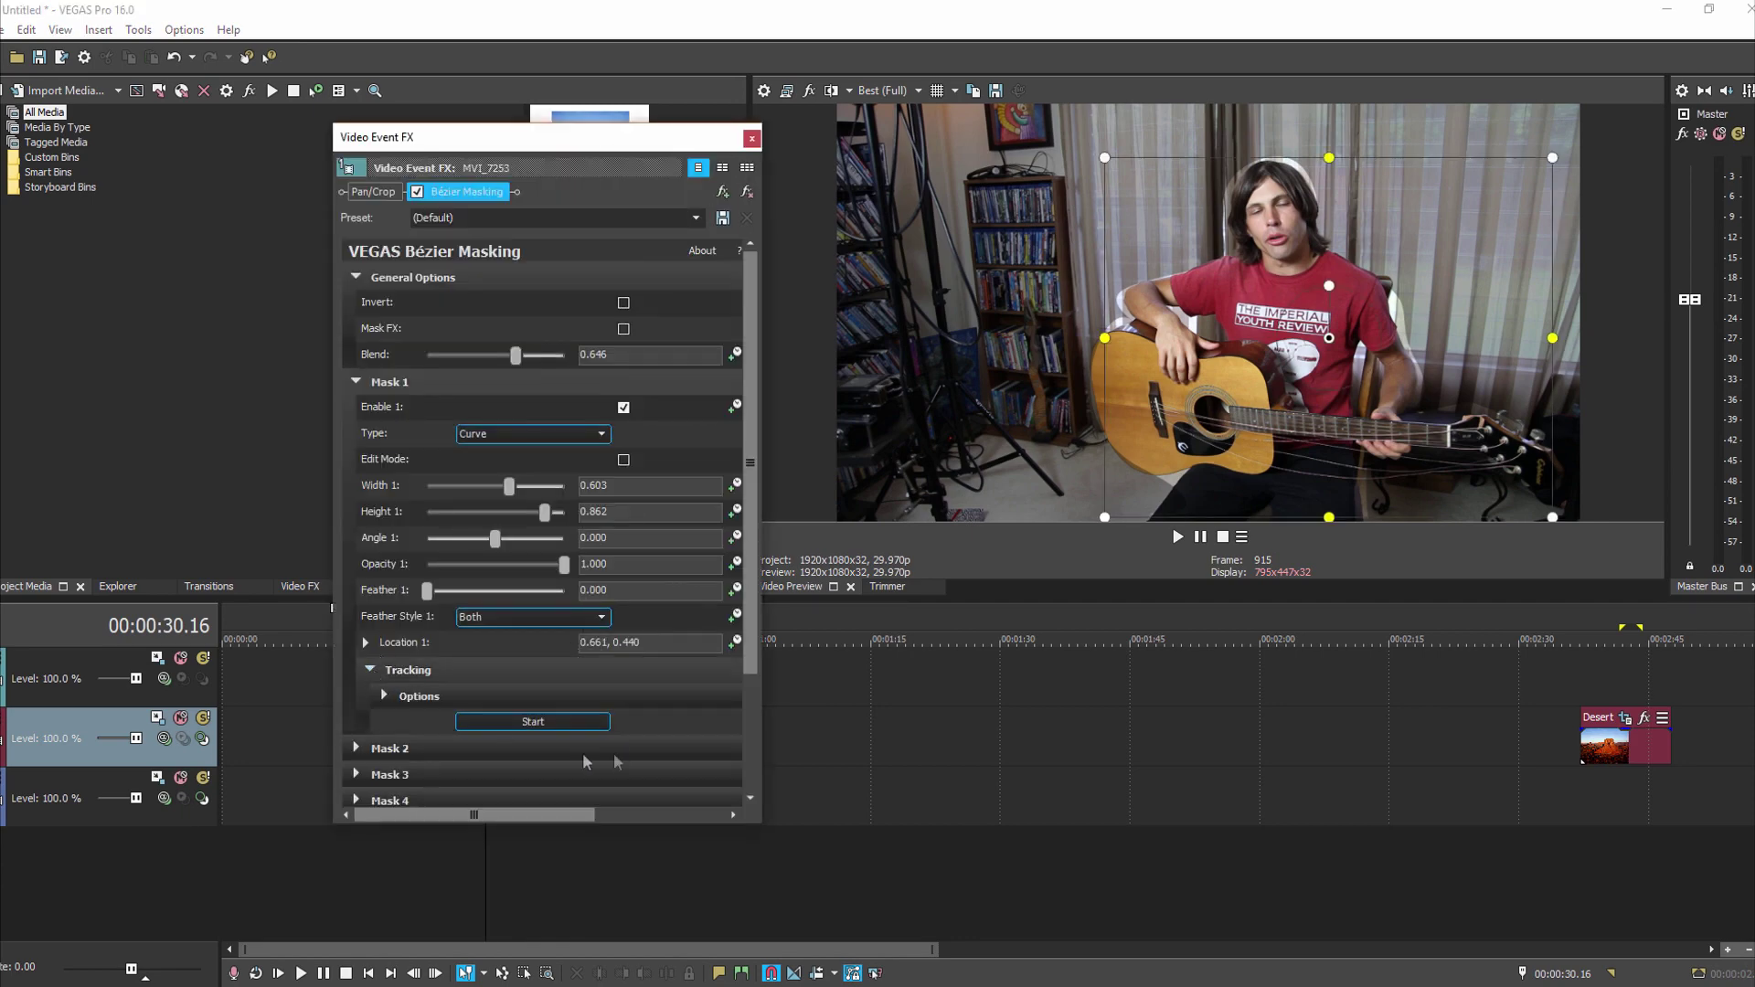
pyautogui.click(384, 697)
pyautogui.click(665, 723)
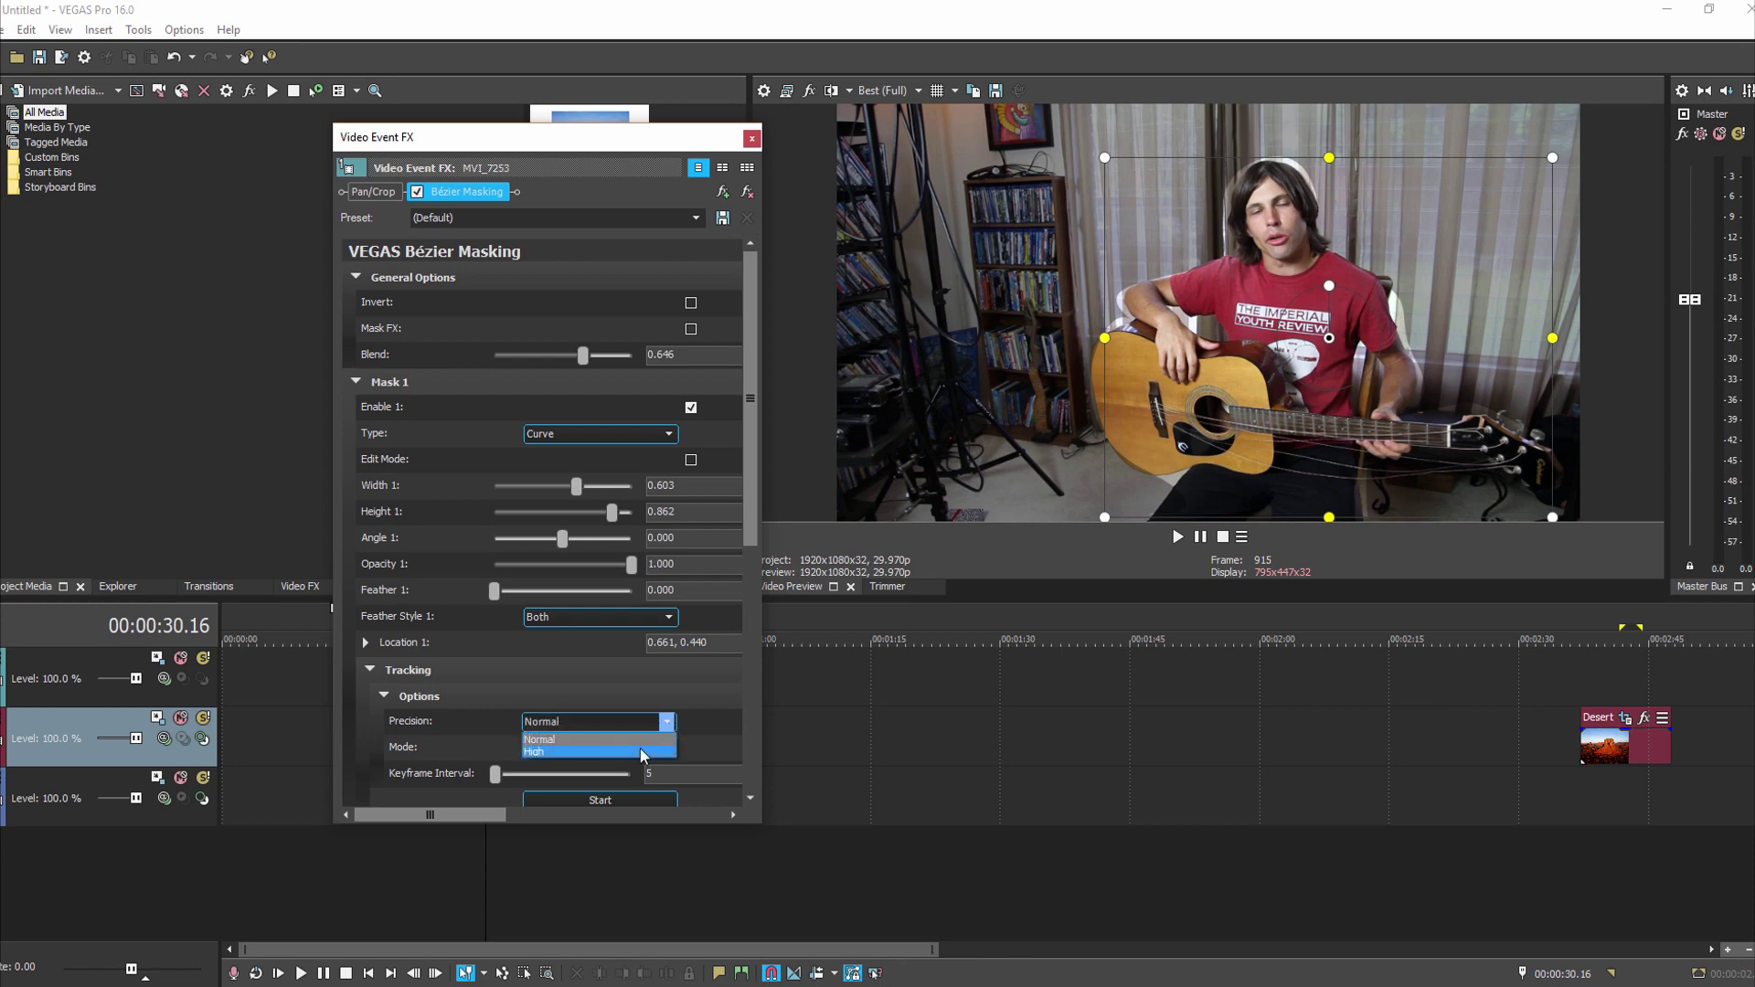
pyautogui.click(656, 754)
pyautogui.click(668, 748)
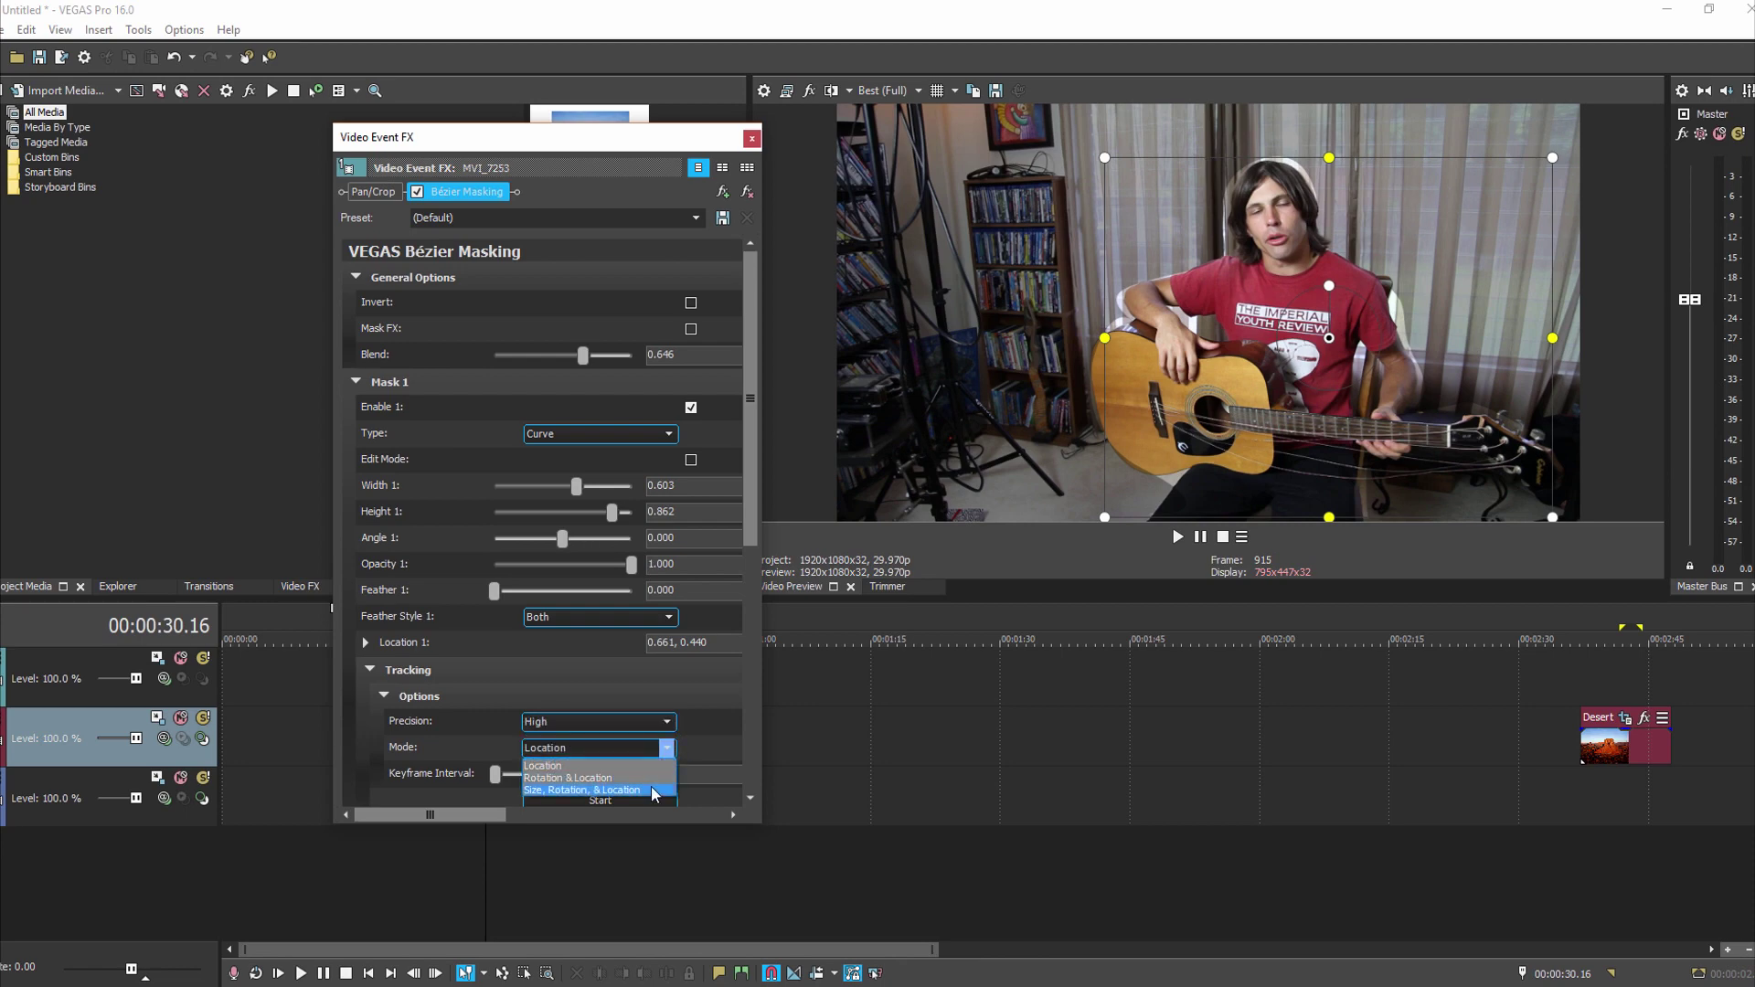
pyautogui.click(585, 790)
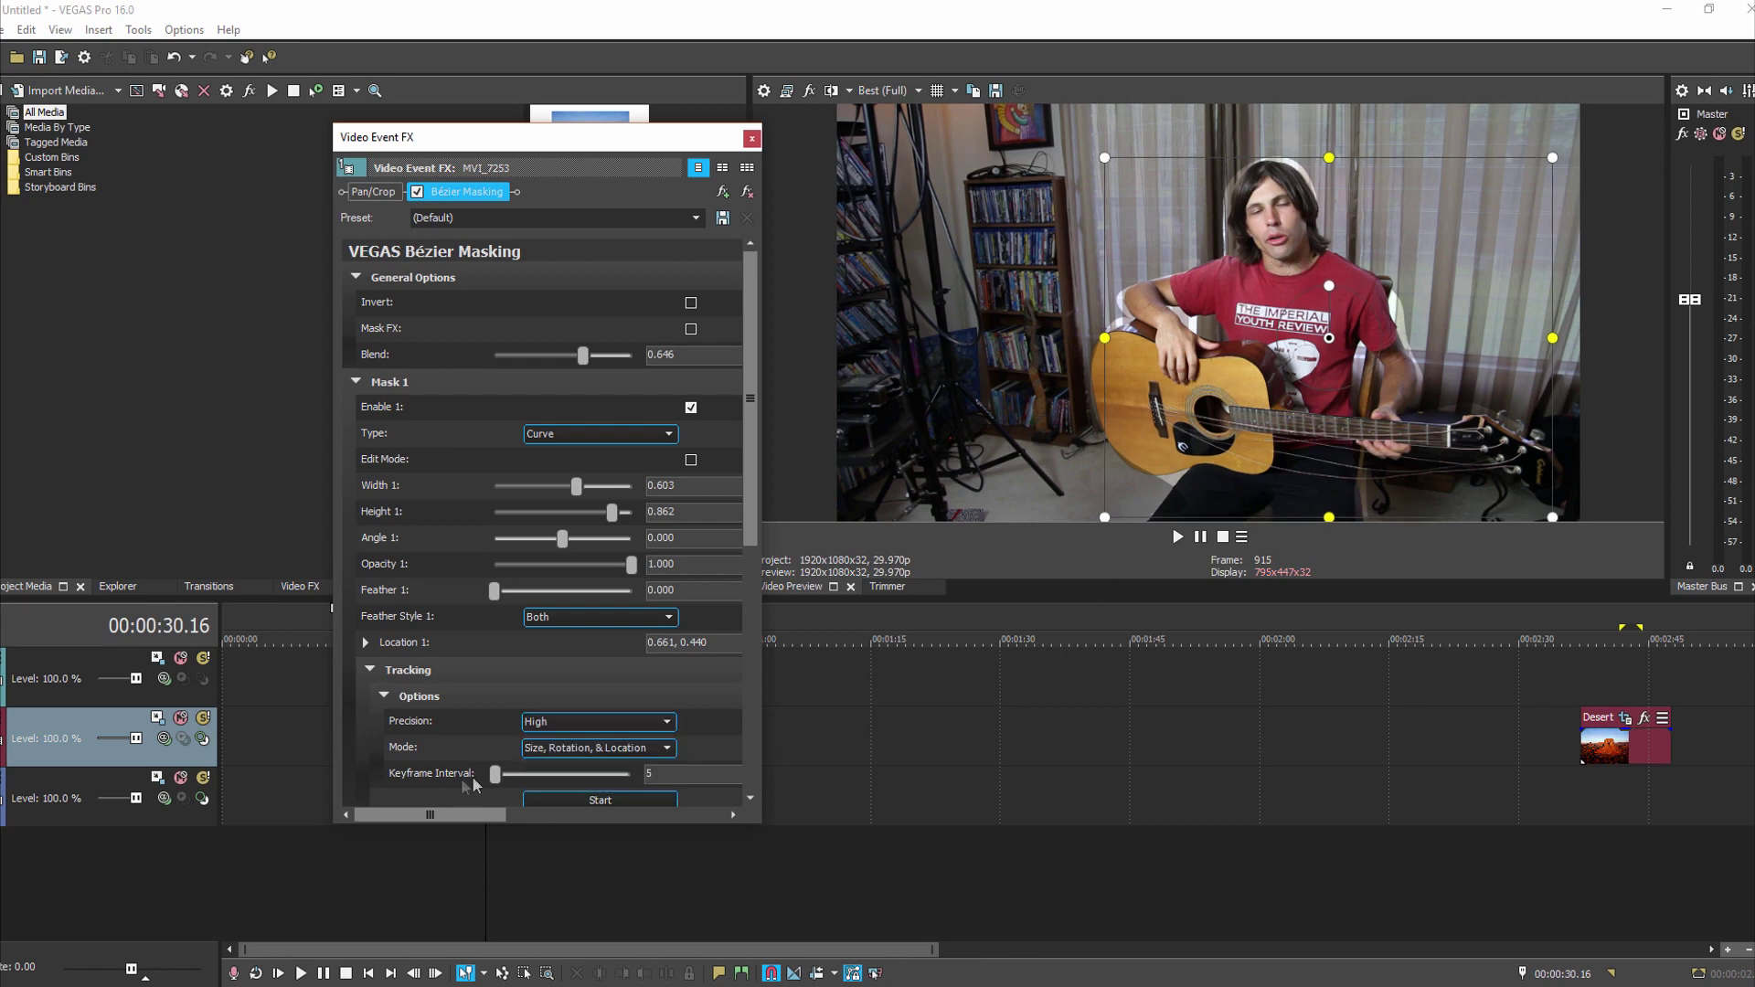
# Lower the Keyframe Interval to its minimum of 3 and expand the mask location controls.
pyautogui.moveTo(750, 495); pyautogui.dragTo(759, 618)
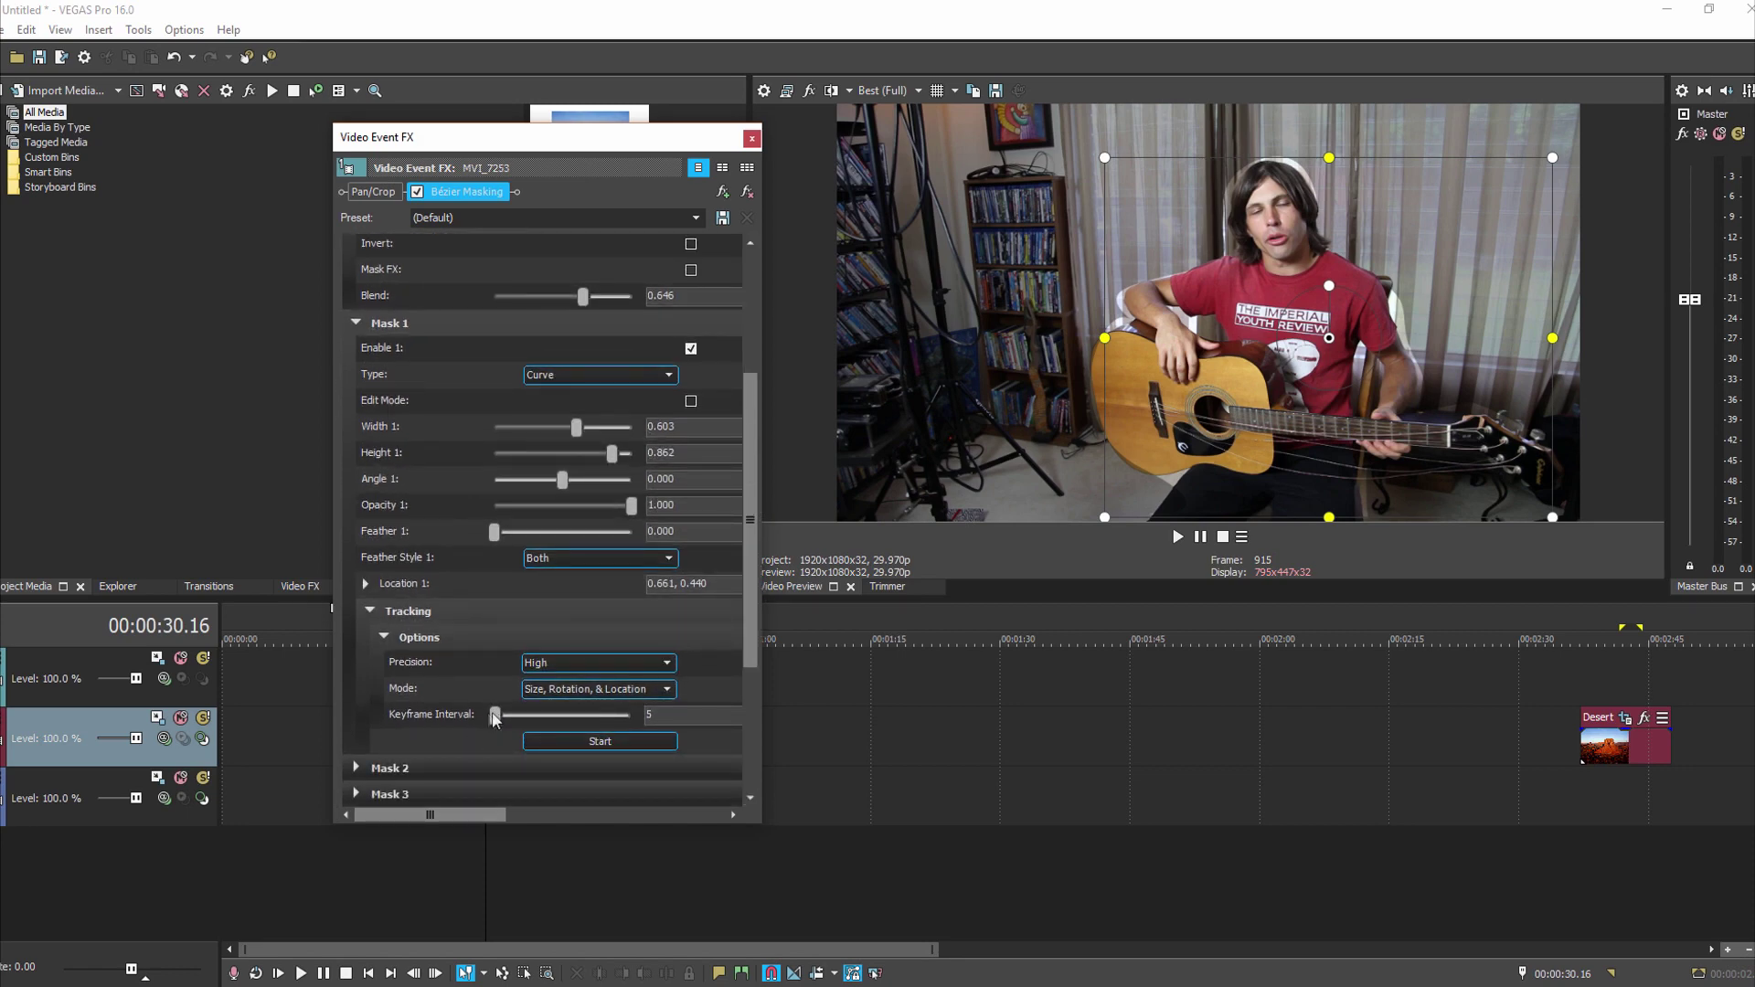
pyautogui.moveTo(495, 715); pyautogui.dragTo(492, 724)
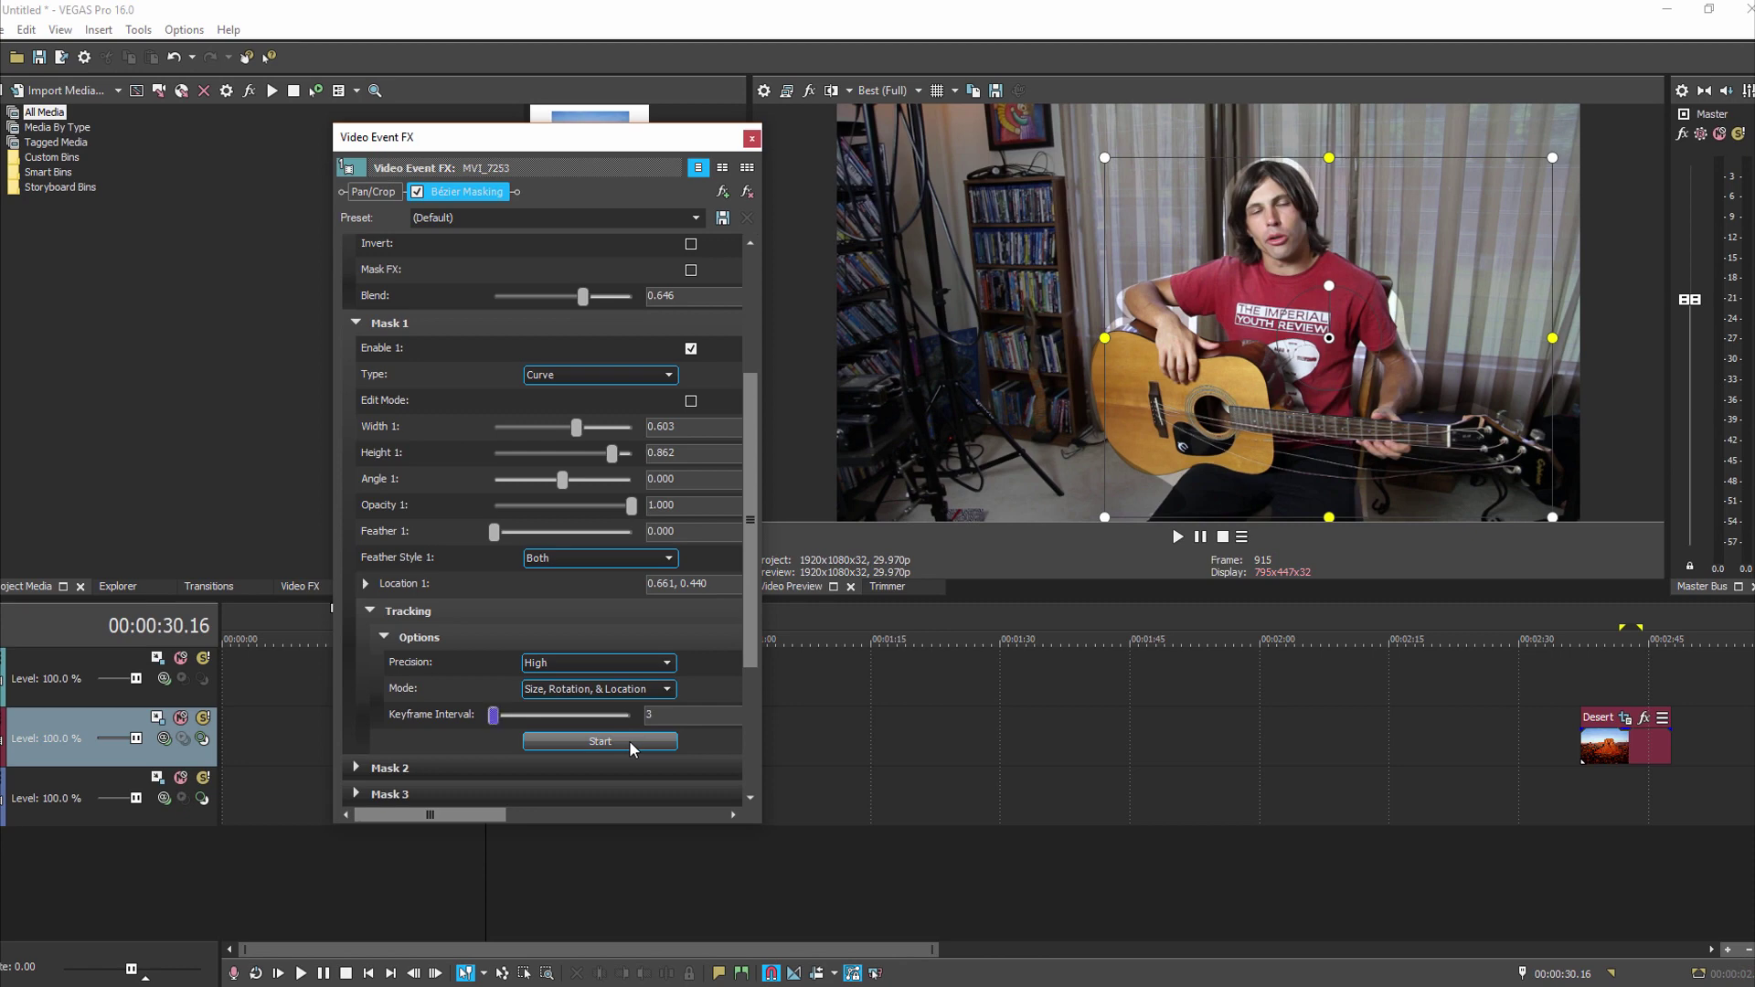
pyautogui.moveTo(618, 137); pyautogui.dragTo(568, 14)
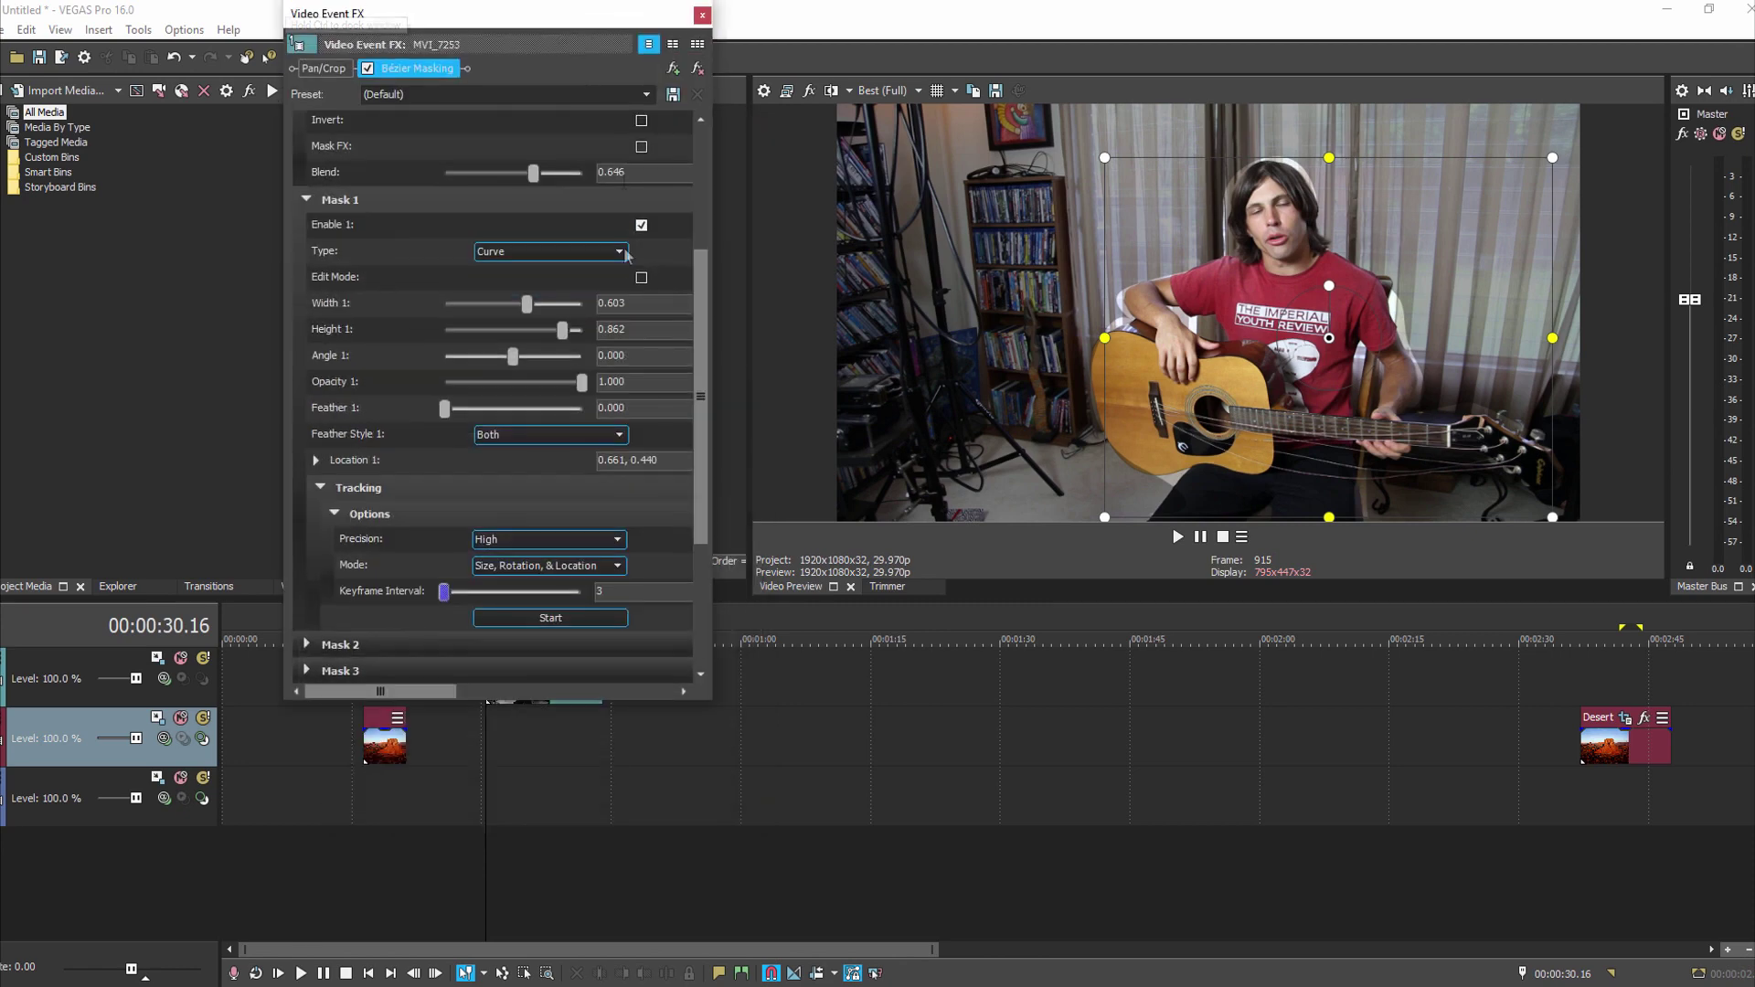
pyautogui.scroll(-2, 704, 393)
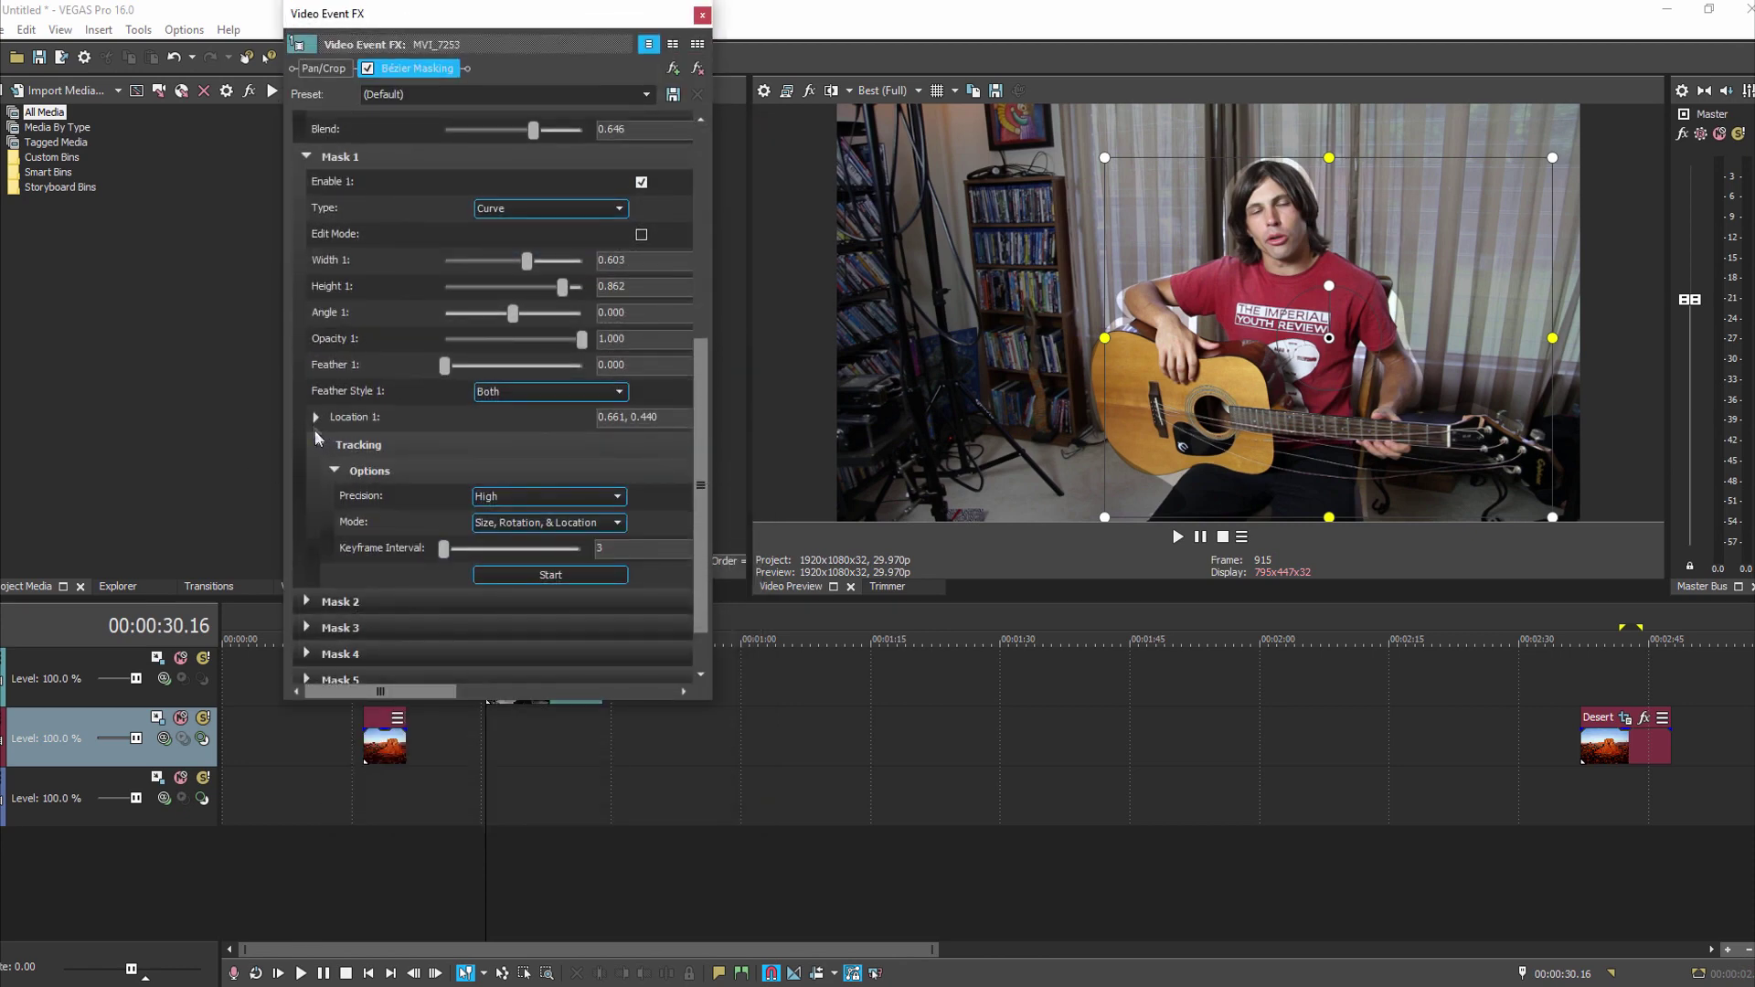
pyautogui.click(316, 419)
# Start mask tracking, then scrub and play the clip to check the keyframed mask.
pyautogui.scroll(-3, 698, 469)
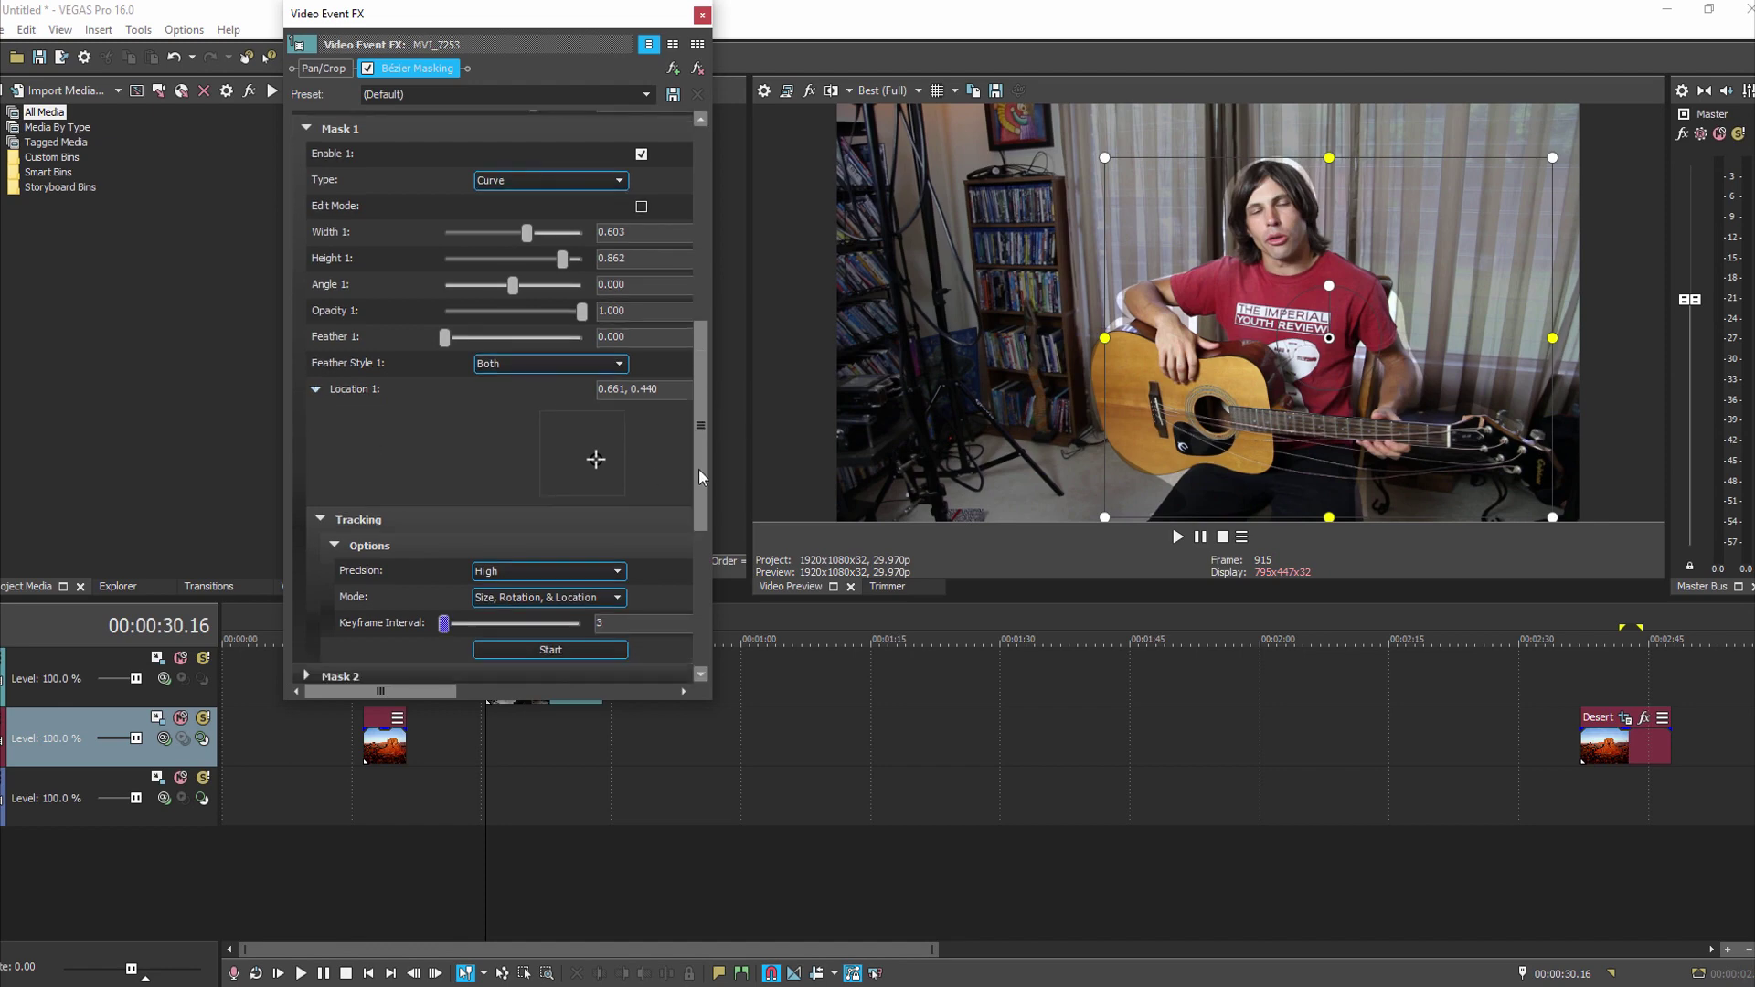
pyautogui.click(595, 621)
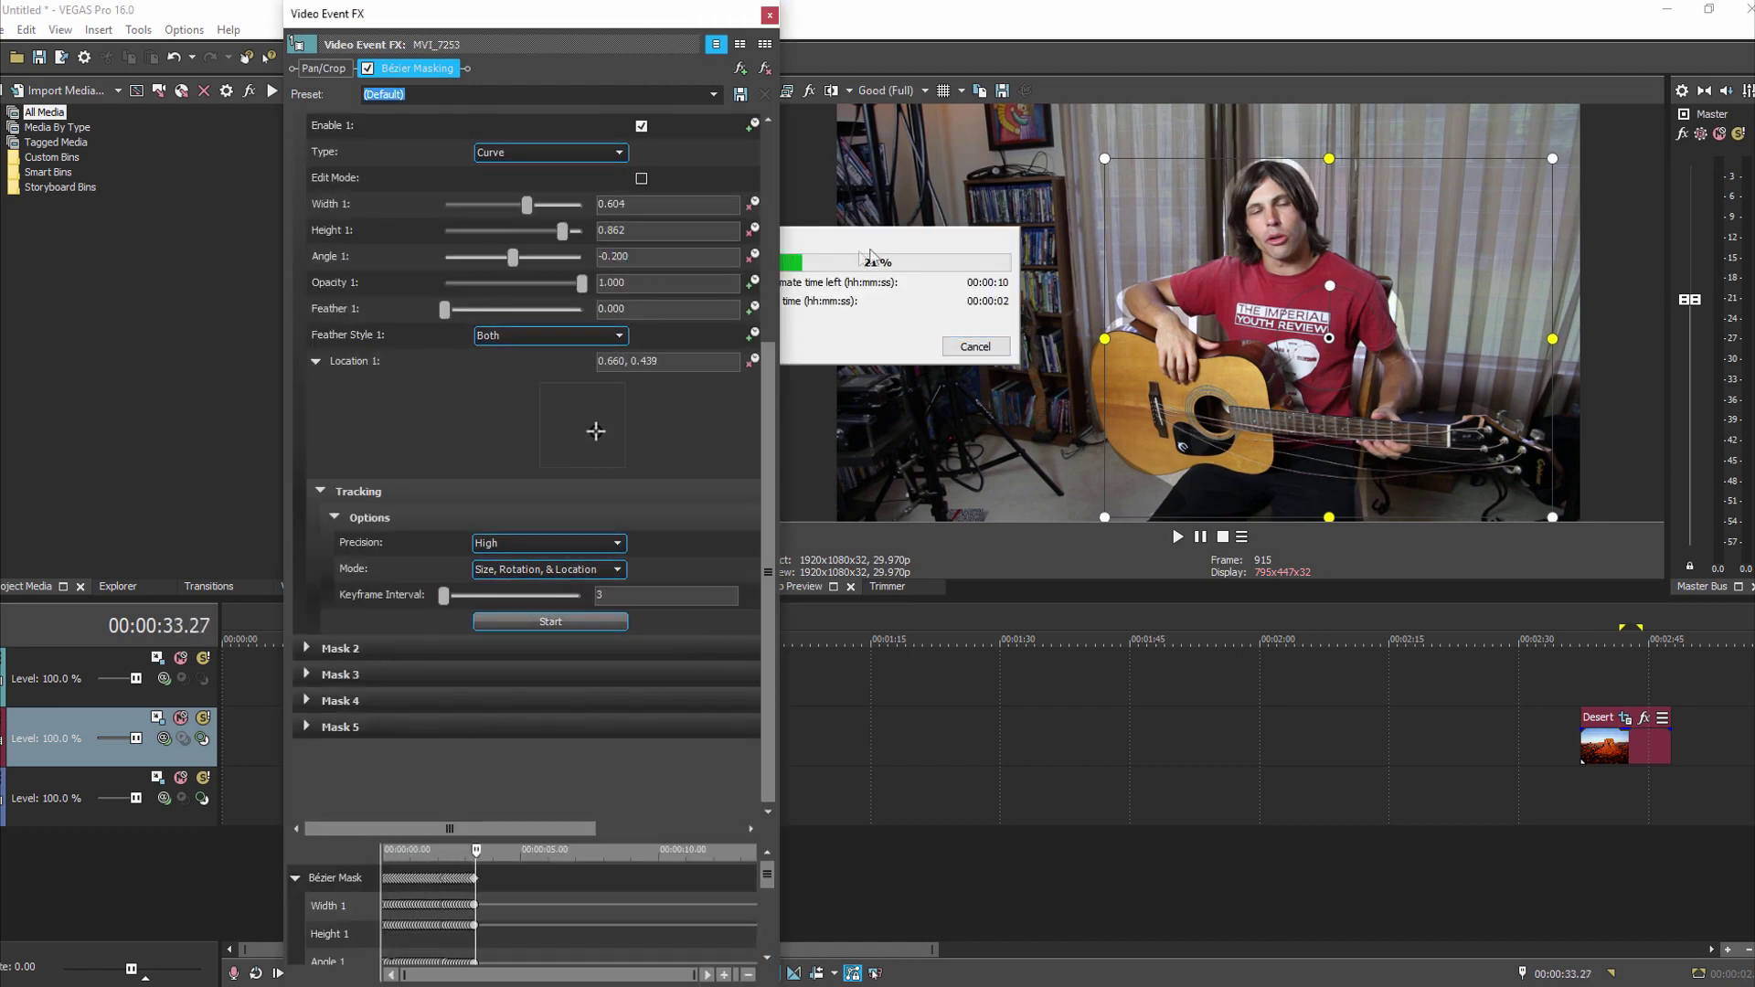
pyautogui.moveTo(662, 12); pyautogui.dragTo(553, 14)
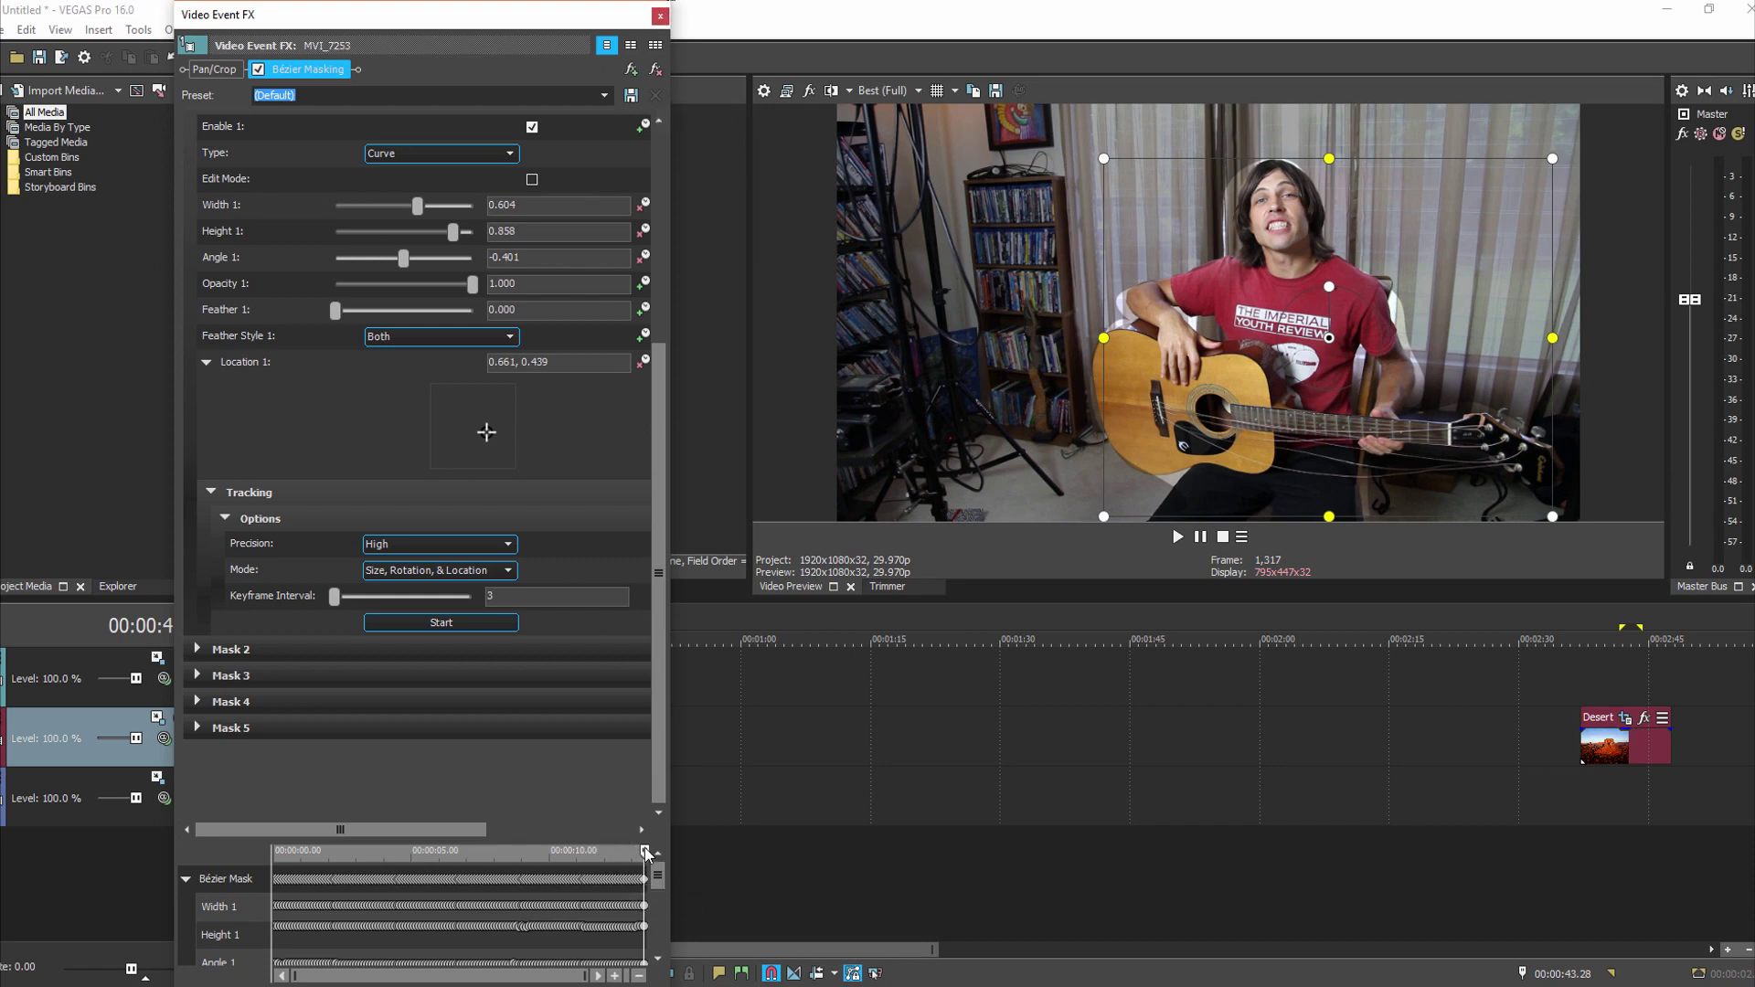
pyautogui.moveTo(644, 852); pyautogui.dragTo(546, 847)
pyautogui.press('space')
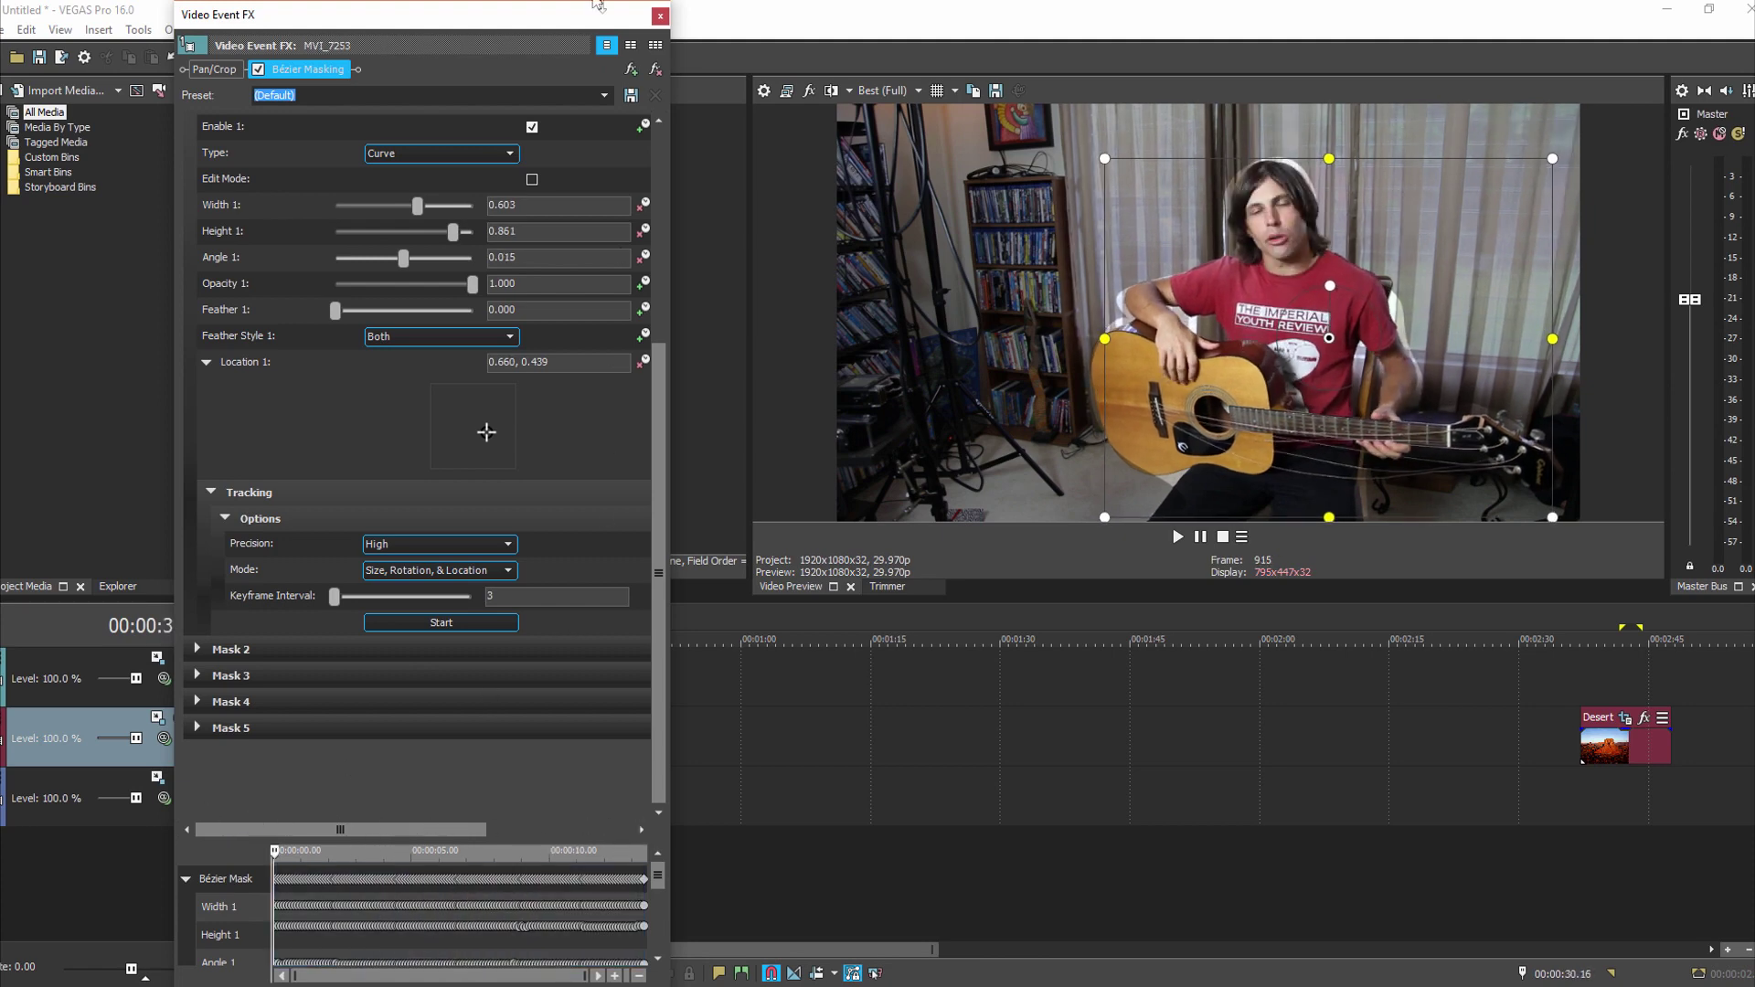
# At 00:00:37.12, add VEGAS TV Simulator to MVI_7253's effect chain after Bézier Masking.
pyautogui.click(659, 16)
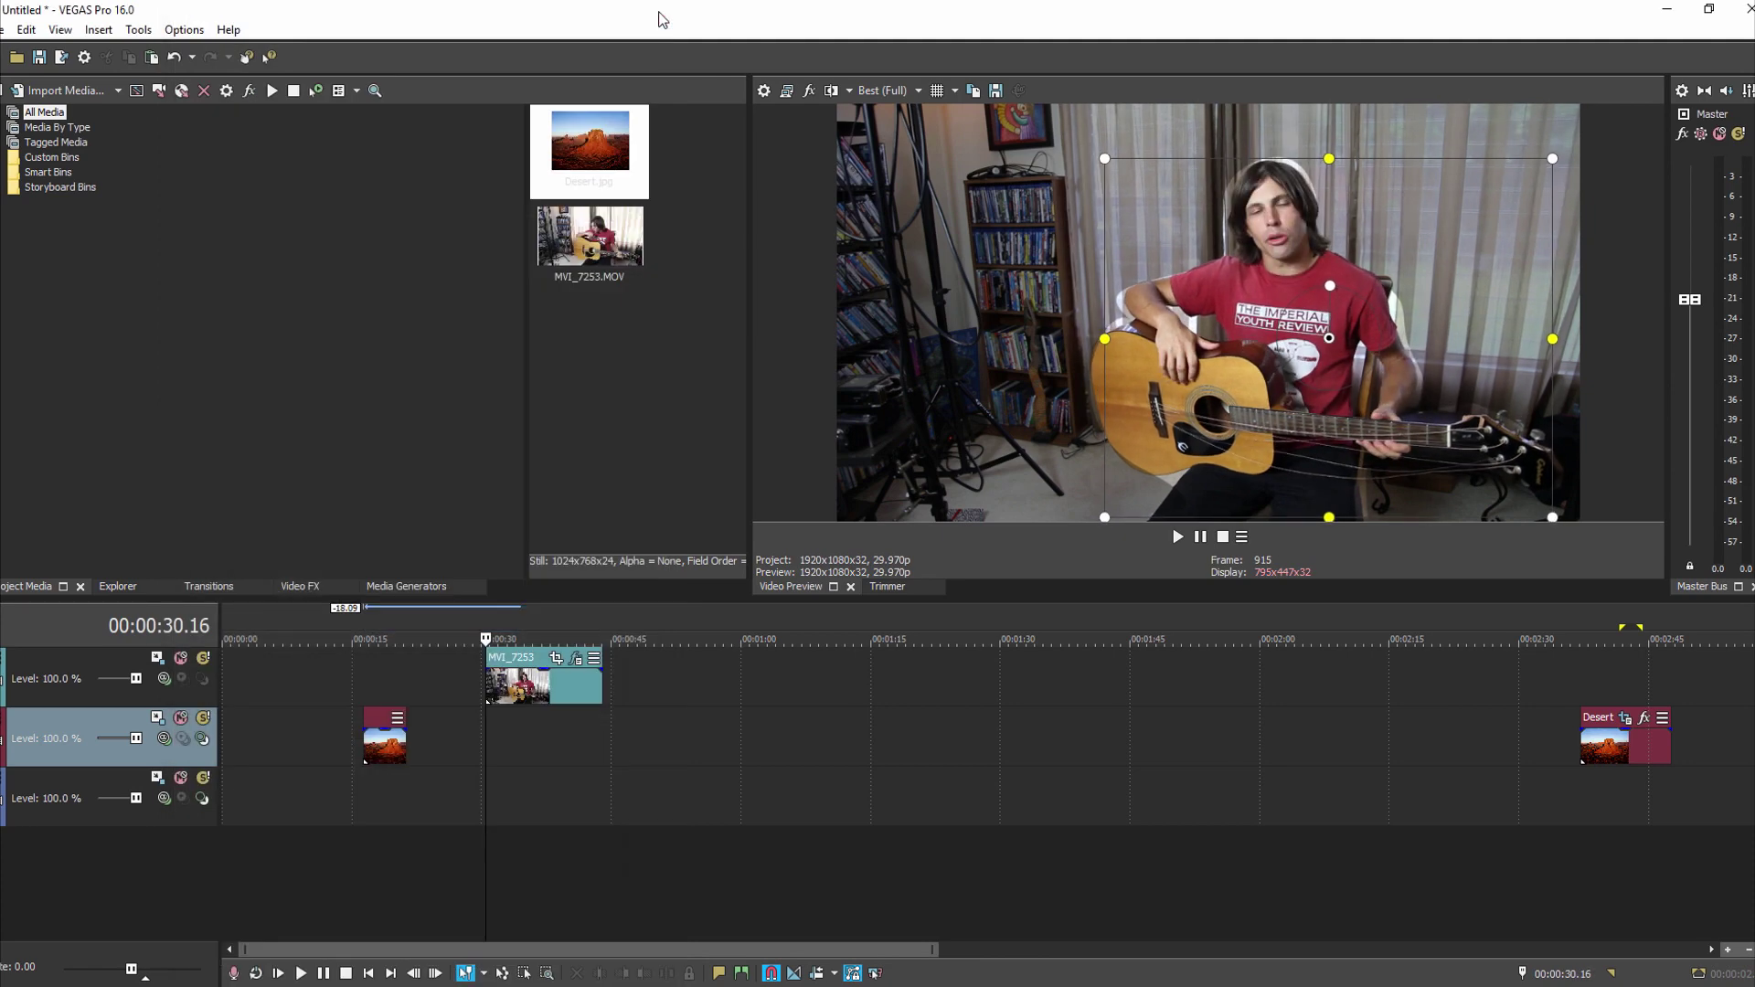
pyautogui.click(544, 754)
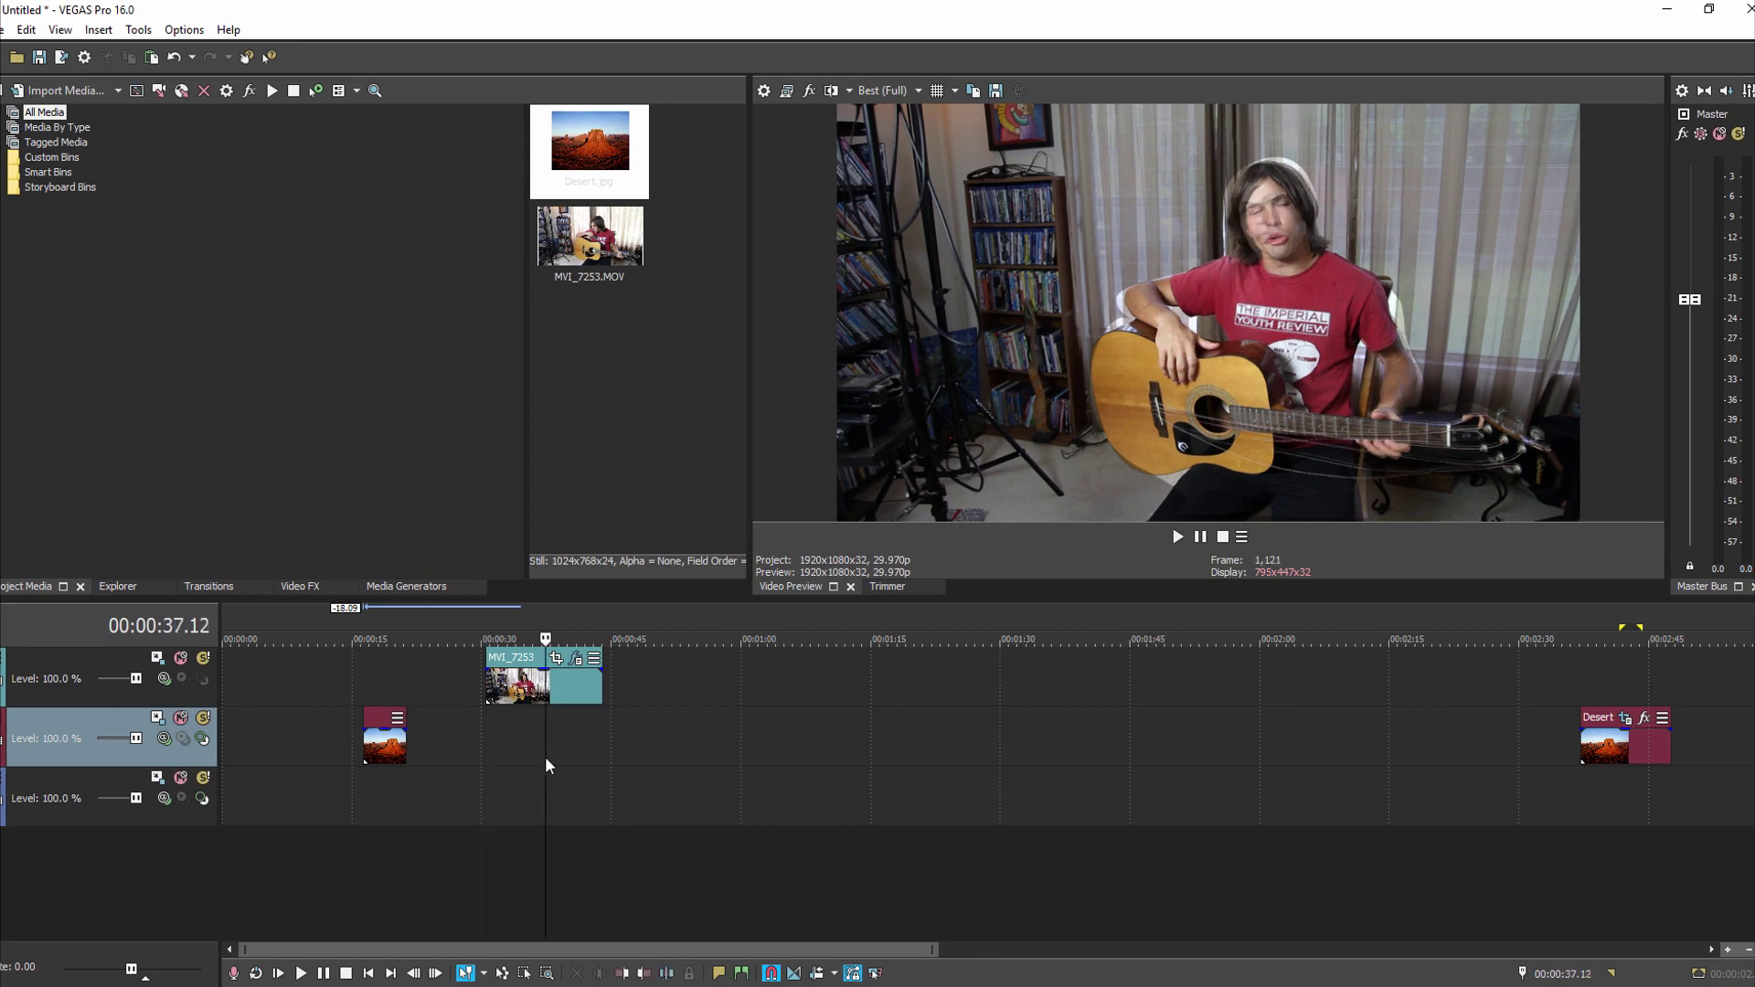
pyautogui.click(577, 659)
pyautogui.click(631, 69)
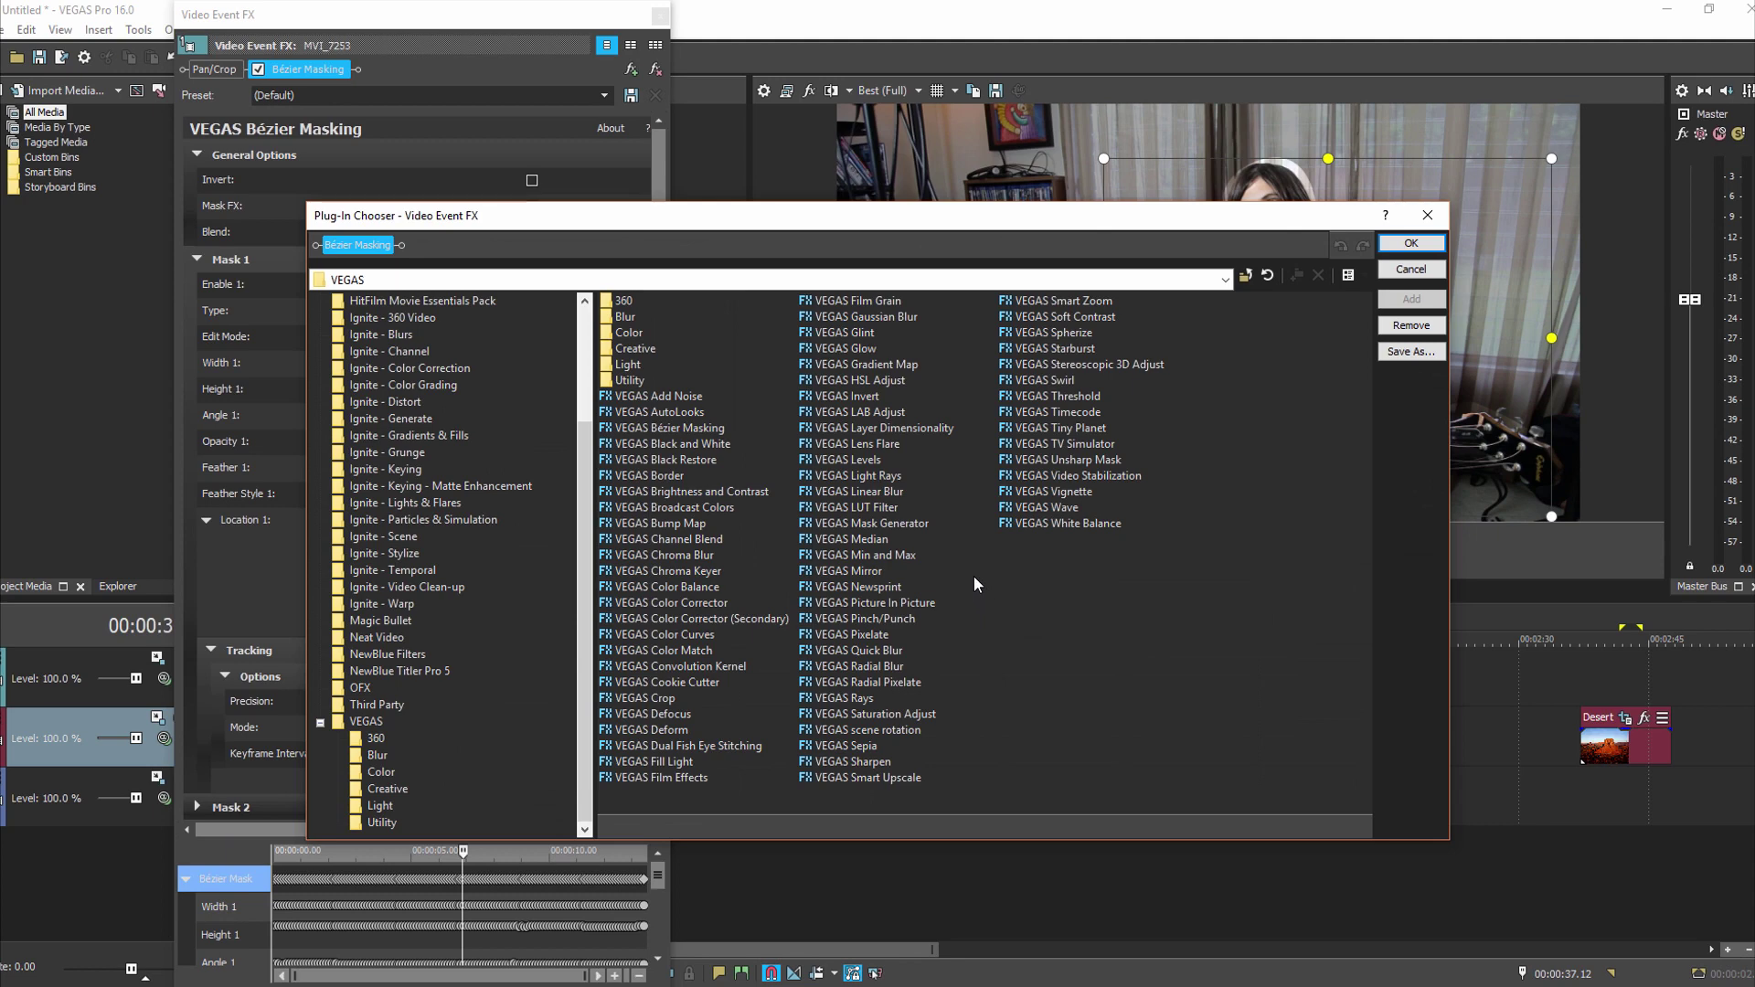
pyautogui.click(1051, 445)
pyautogui.click(1422, 300)
pyautogui.click(1417, 244)
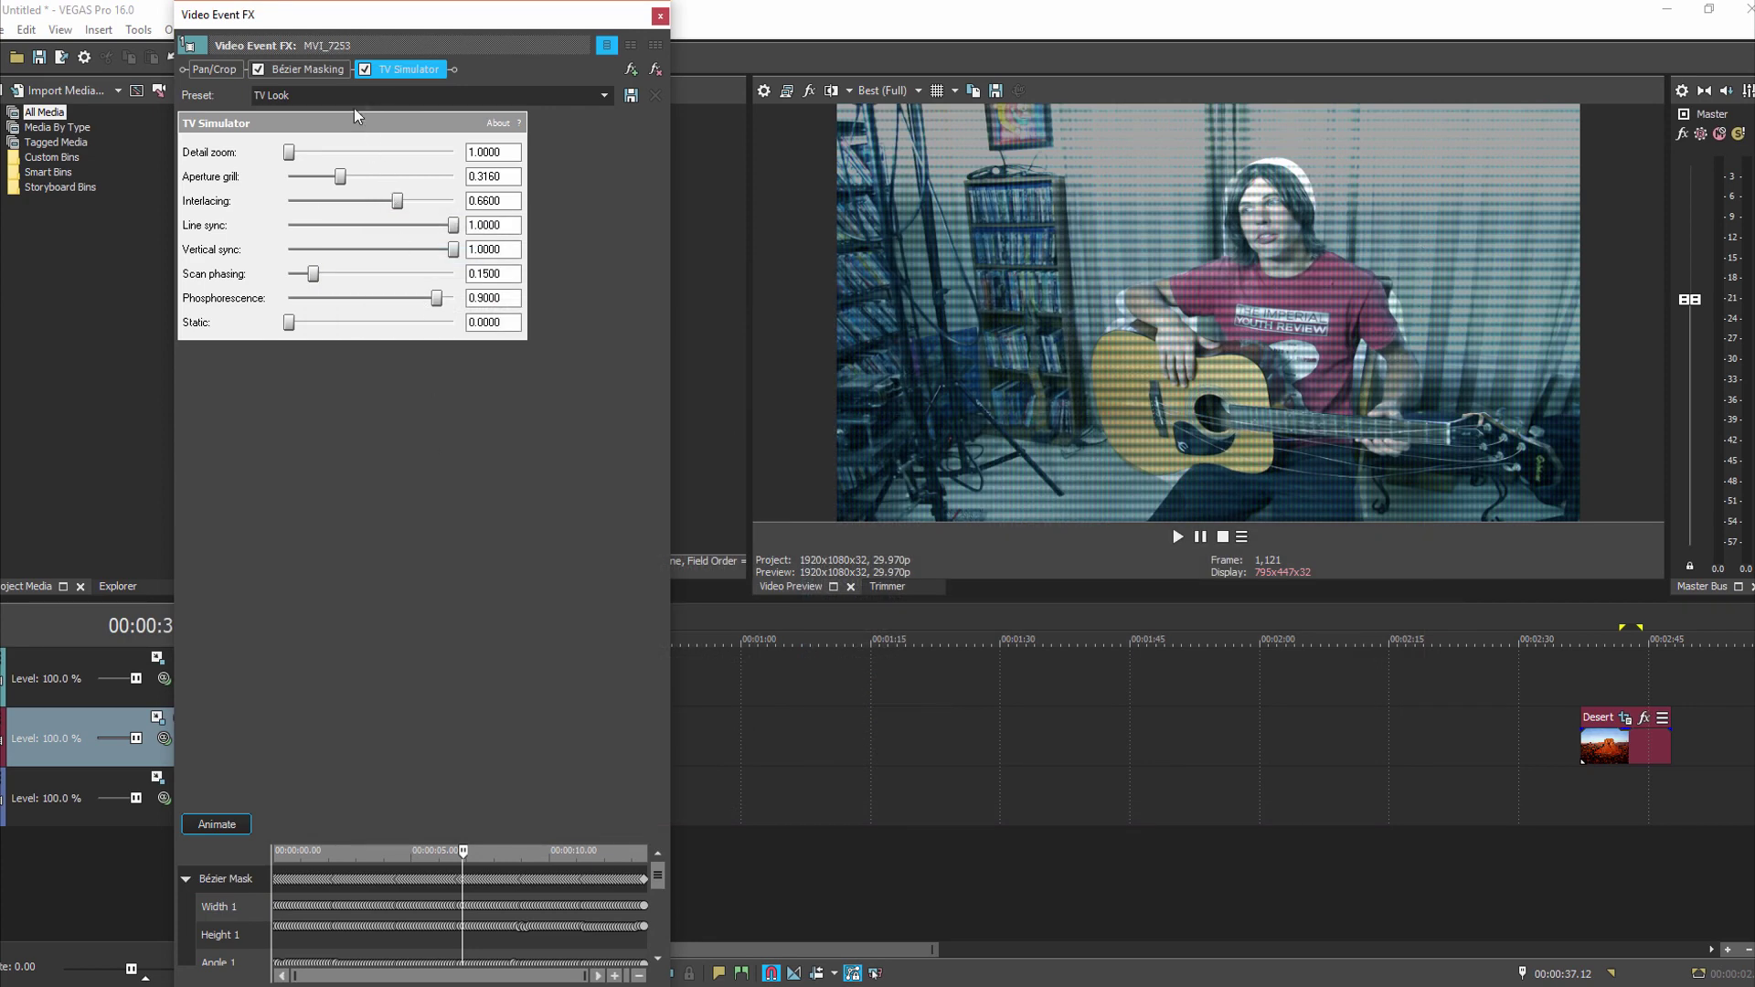
pyautogui.click(286, 65)
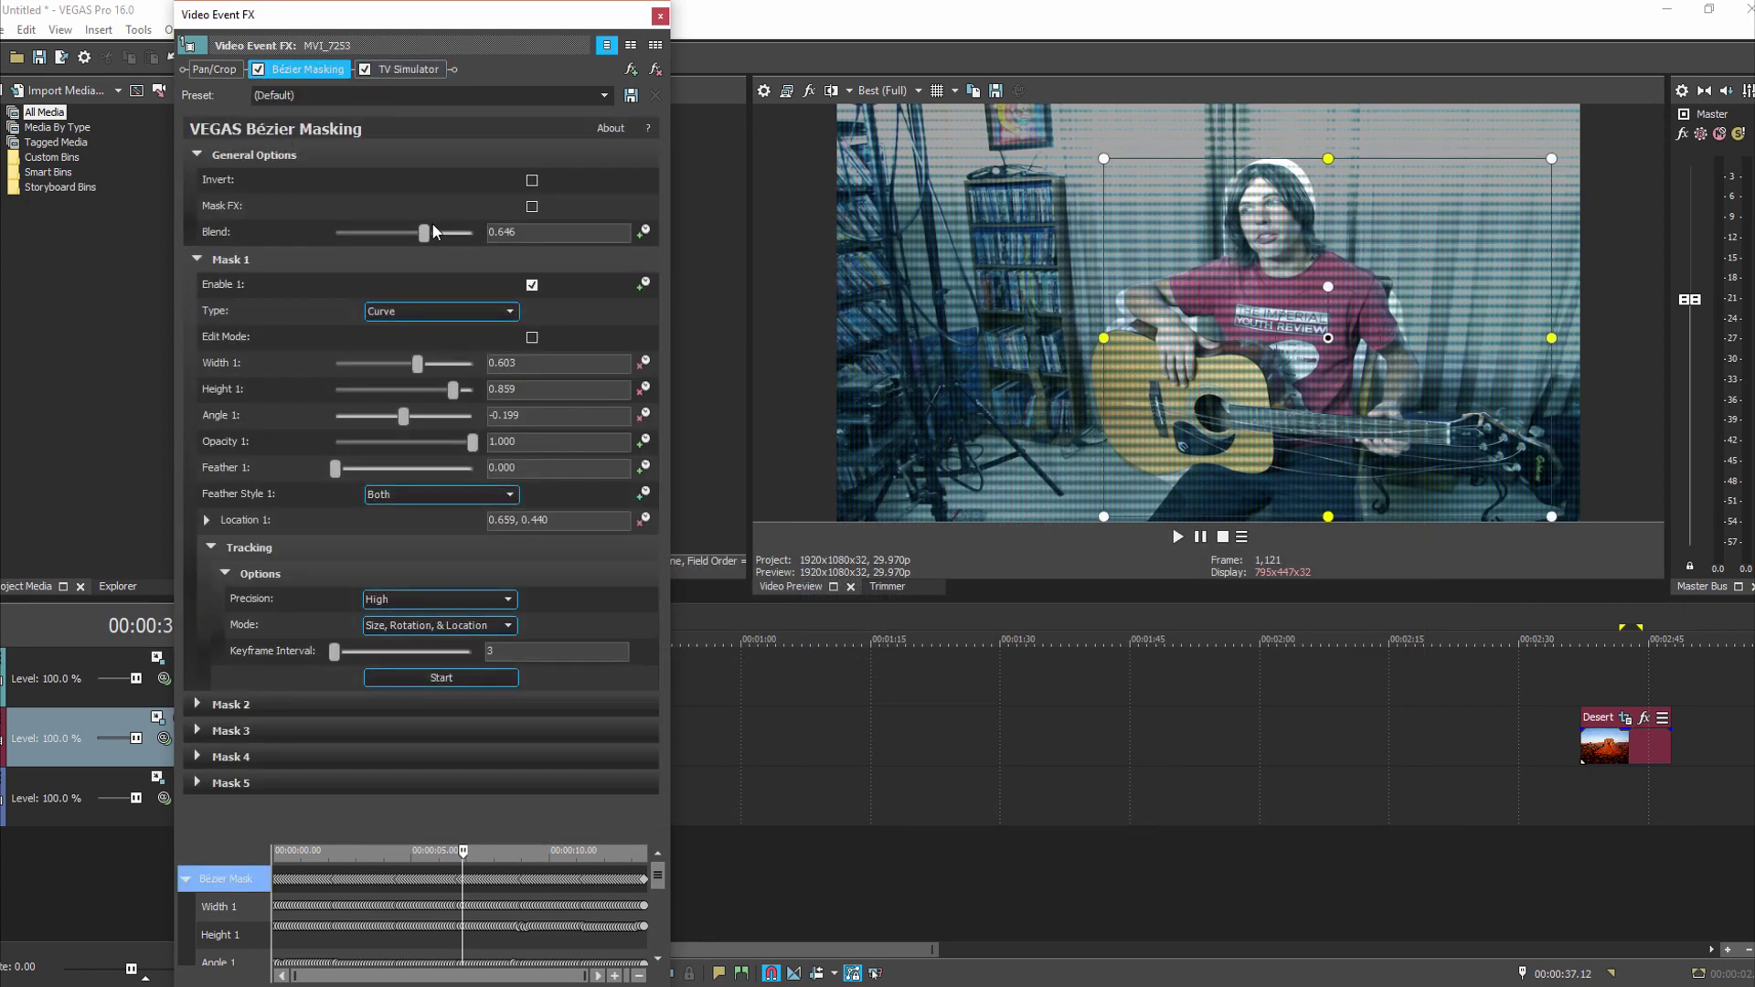
# Drop the Bézier Masking blend to 0.000 and move the Video Event FX window aside.
pyautogui.moveTo(424, 233)
pyautogui.mouseDown()
pyautogui.moveTo(453, 232)
pyautogui.moveTo(423, 234)
pyautogui.mouseUp()
pyautogui.moveTo(422, 234); pyautogui.dragTo(265, 234)
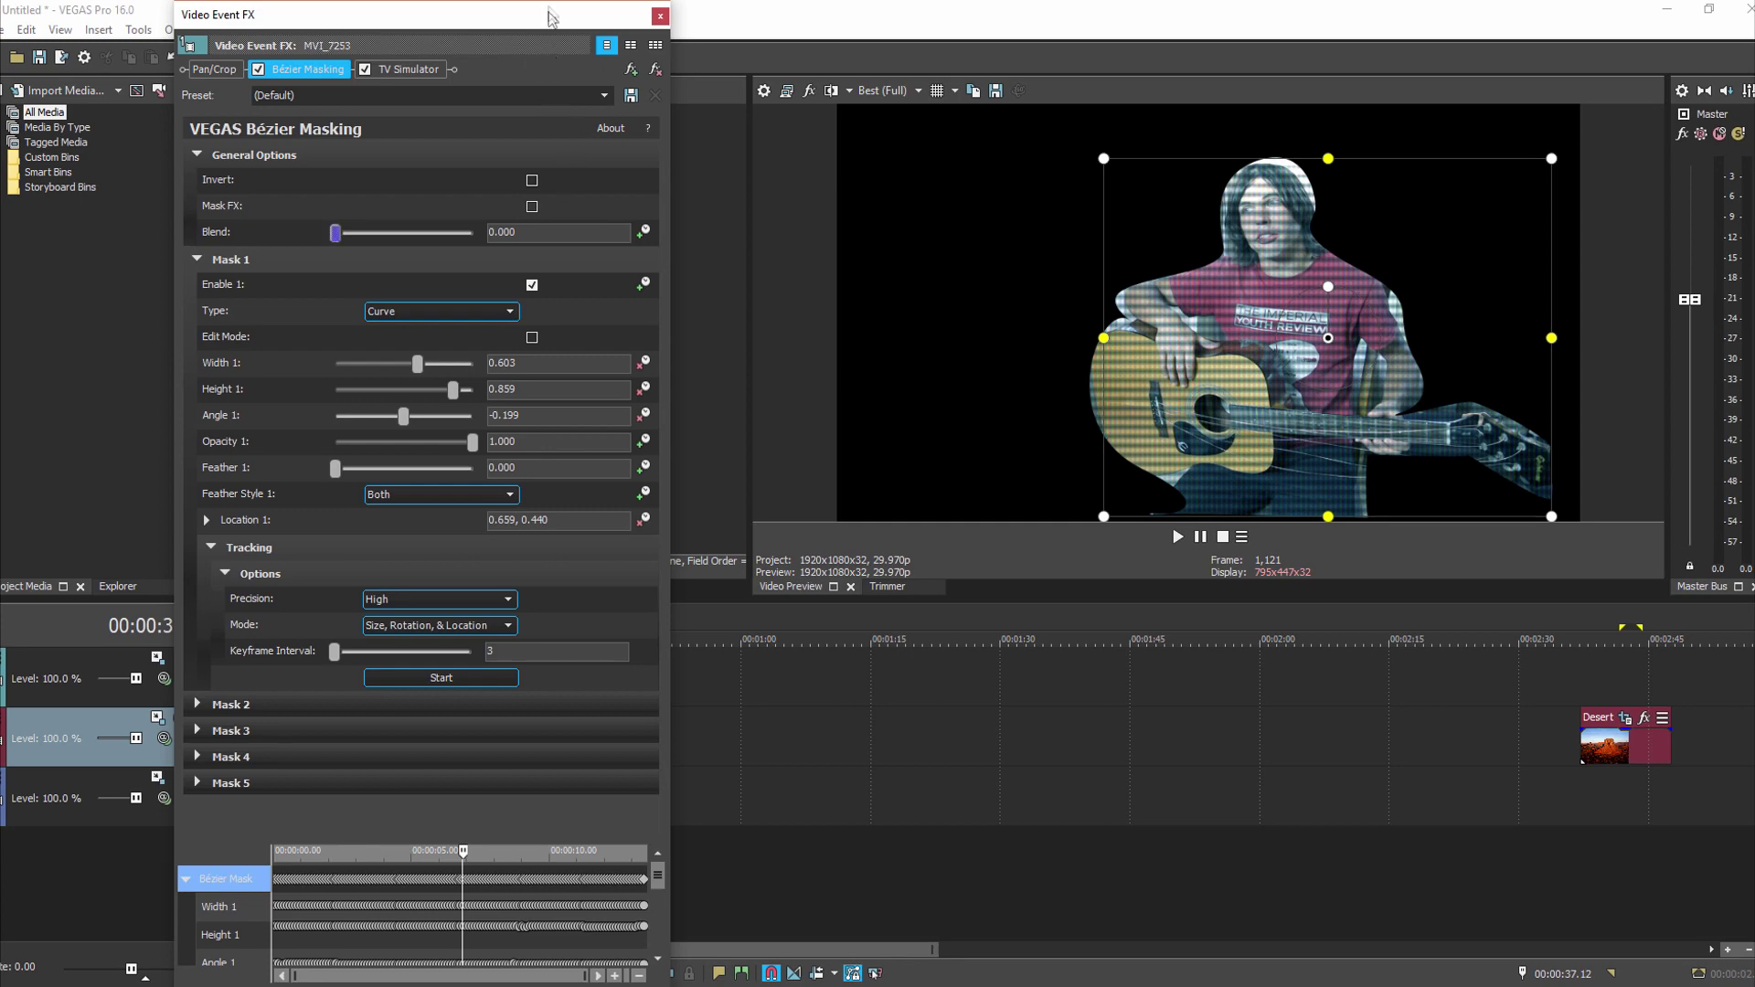
pyautogui.moveTo(527, 52); pyautogui.dragTo(1262, 489)
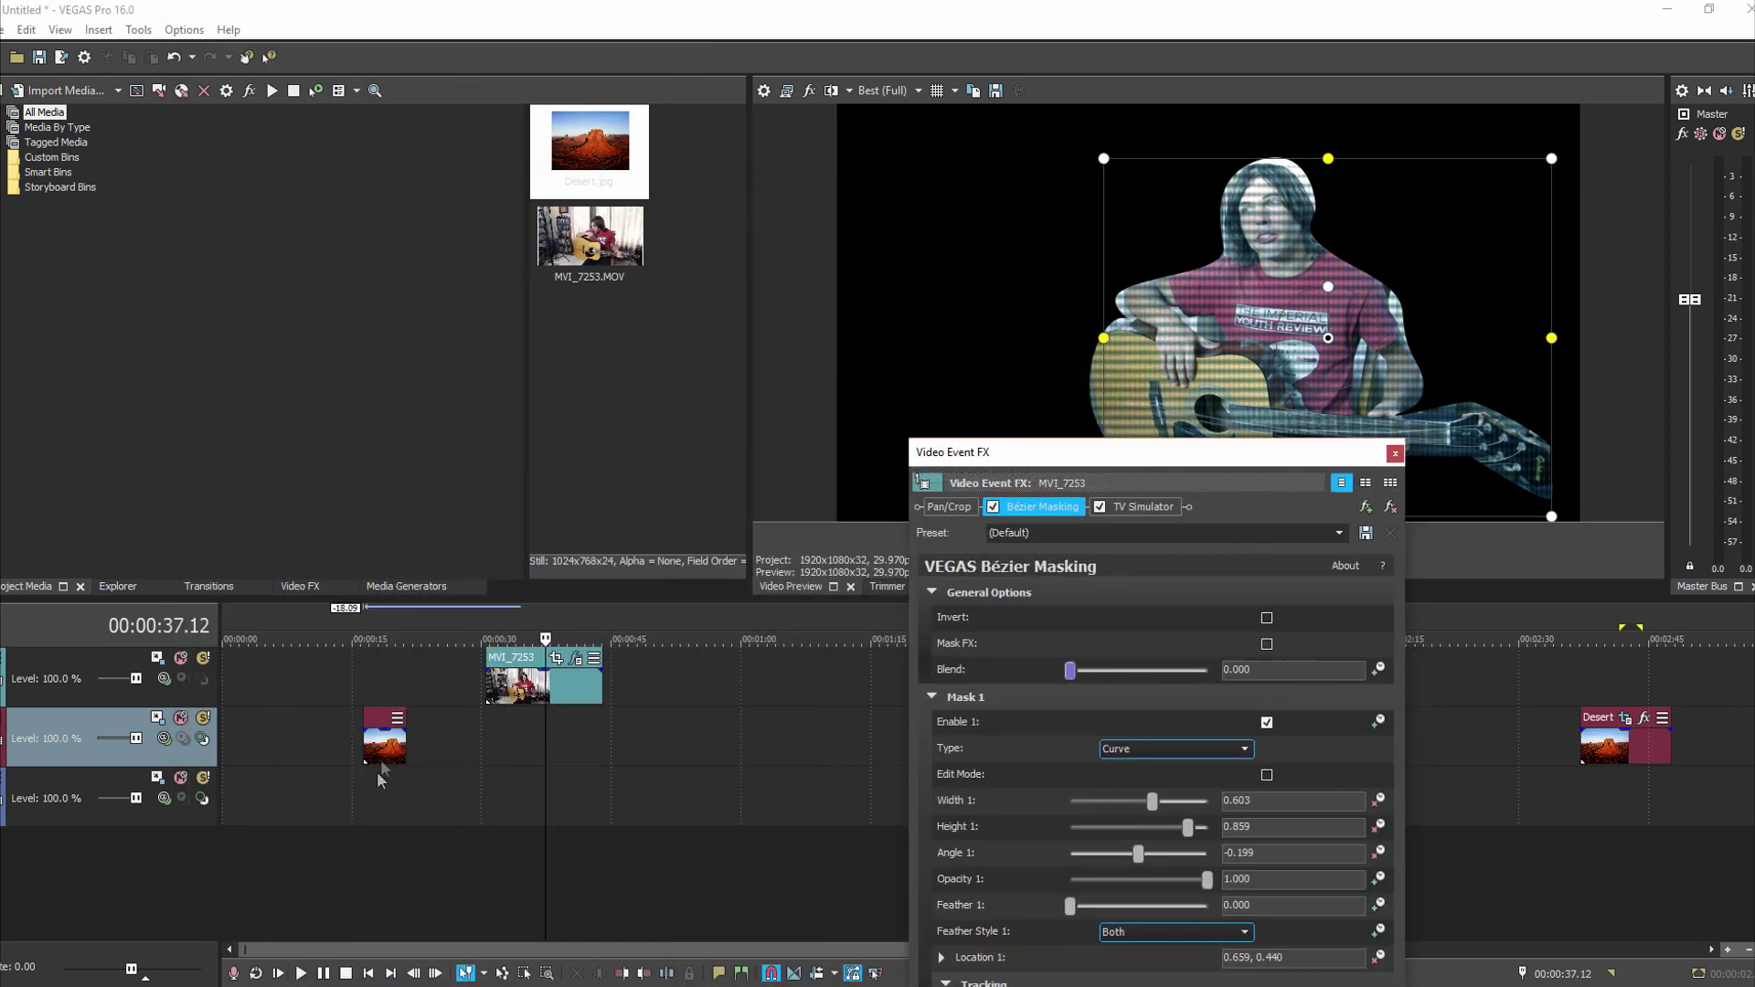
pyautogui.moveTo(1617, 757); pyautogui.dragTo(611, 749)
pyautogui.click(557, 718)
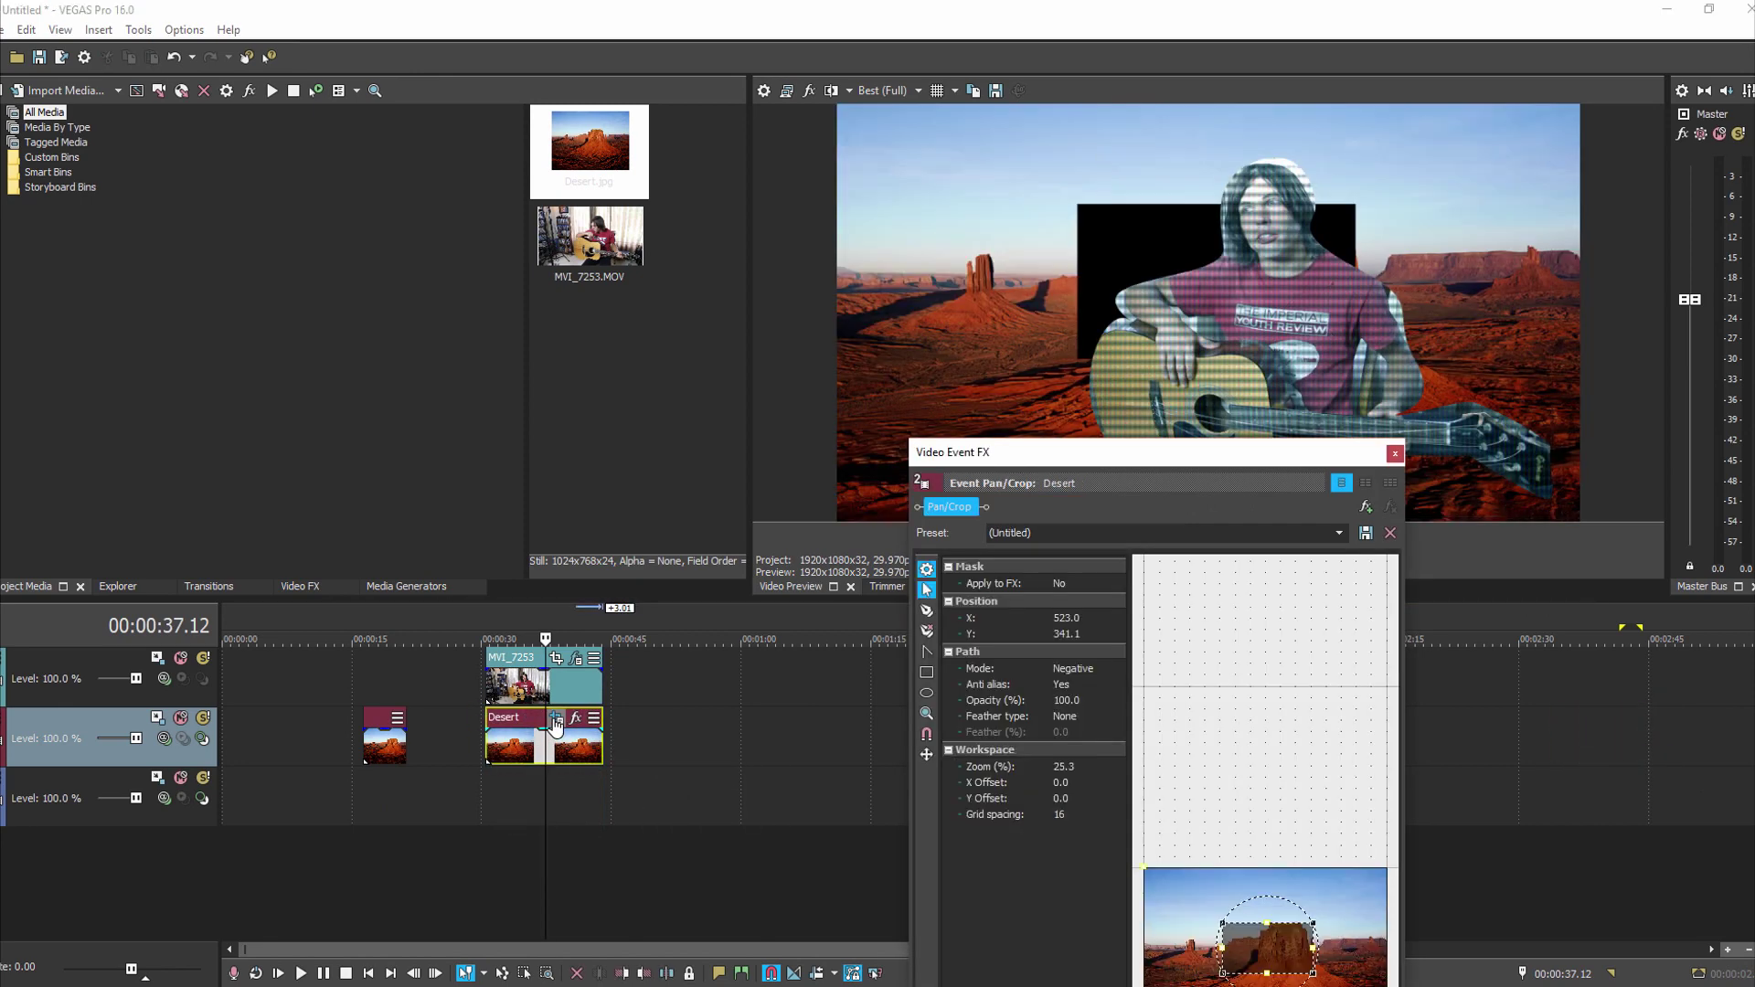
pyautogui.moveTo(1061, 457); pyautogui.dragTo(1024, 265)
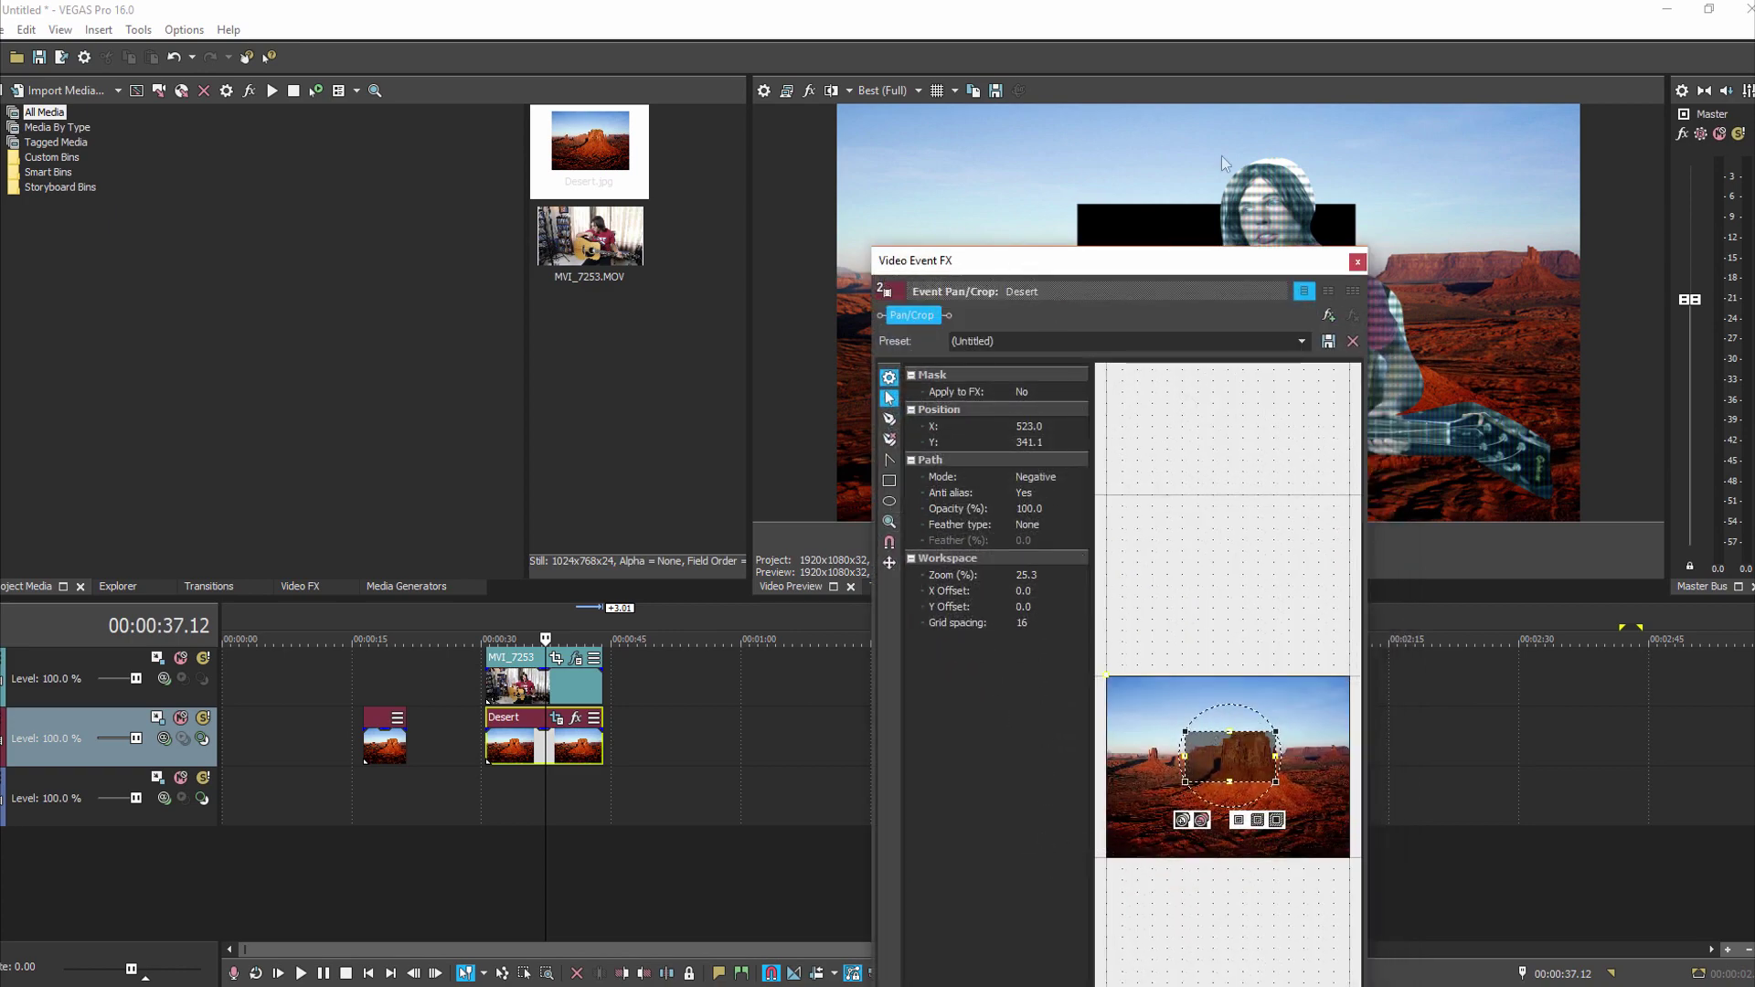
pyautogui.moveTo(1194, 264); pyautogui.dragTo(1327, 4)
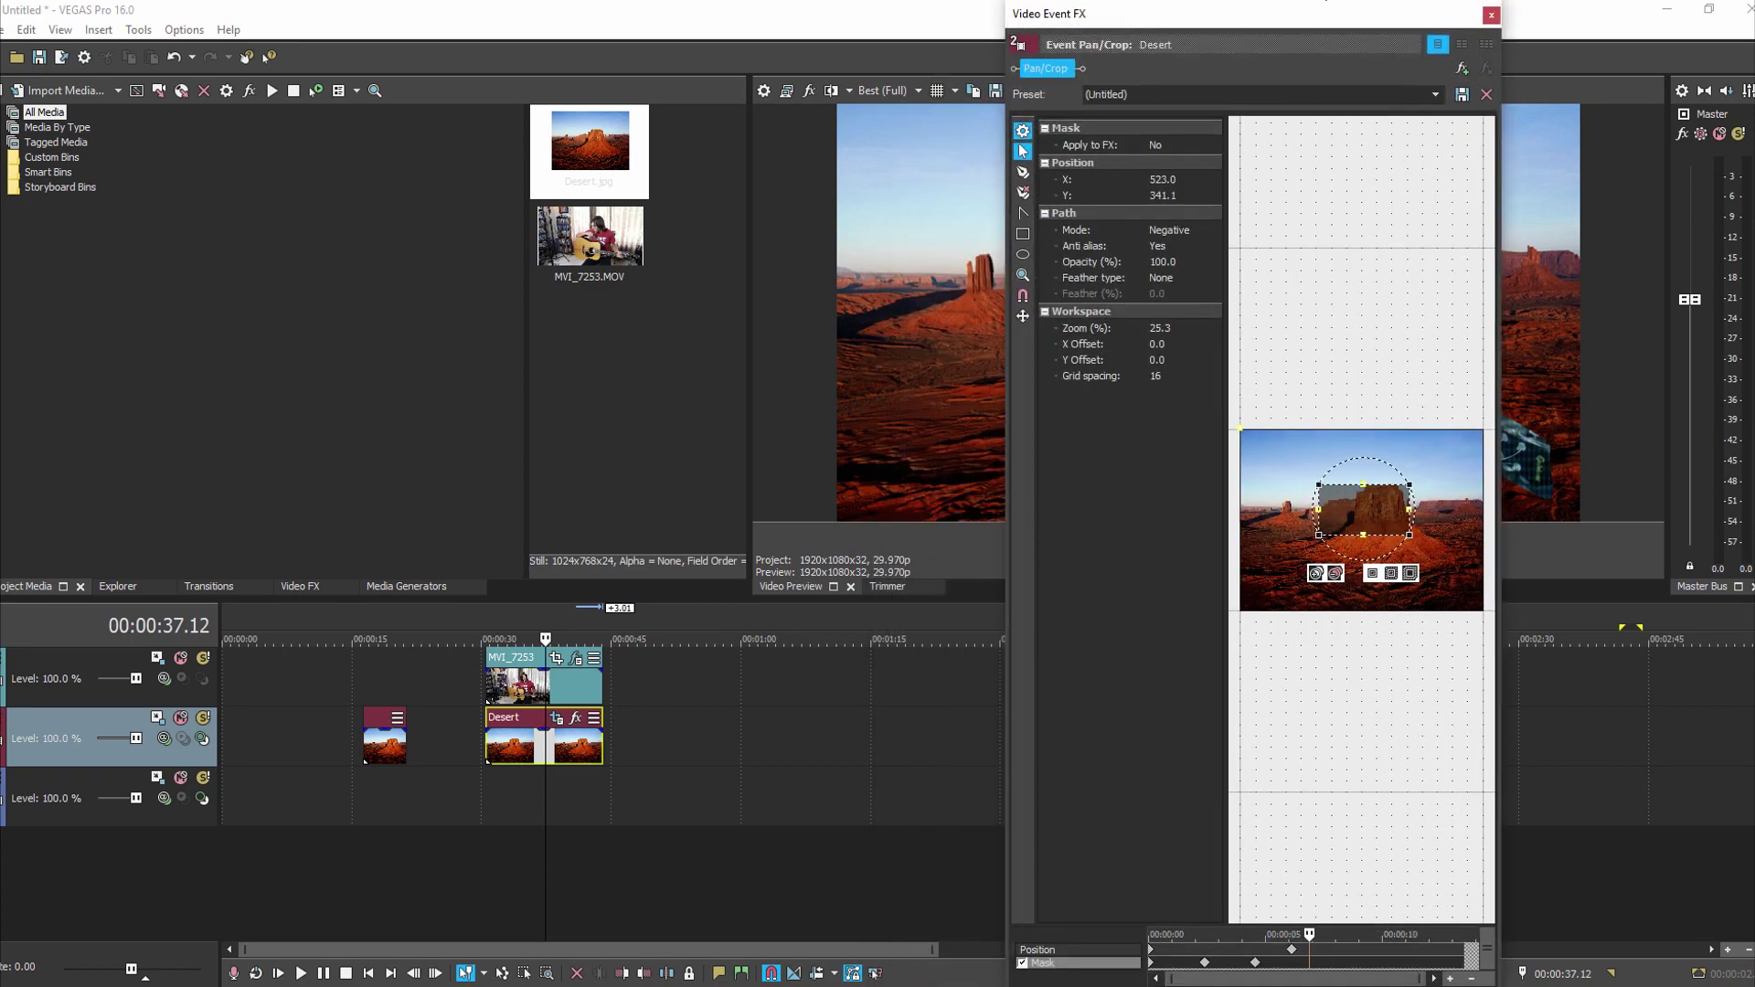
pyautogui.click(1024, 964)
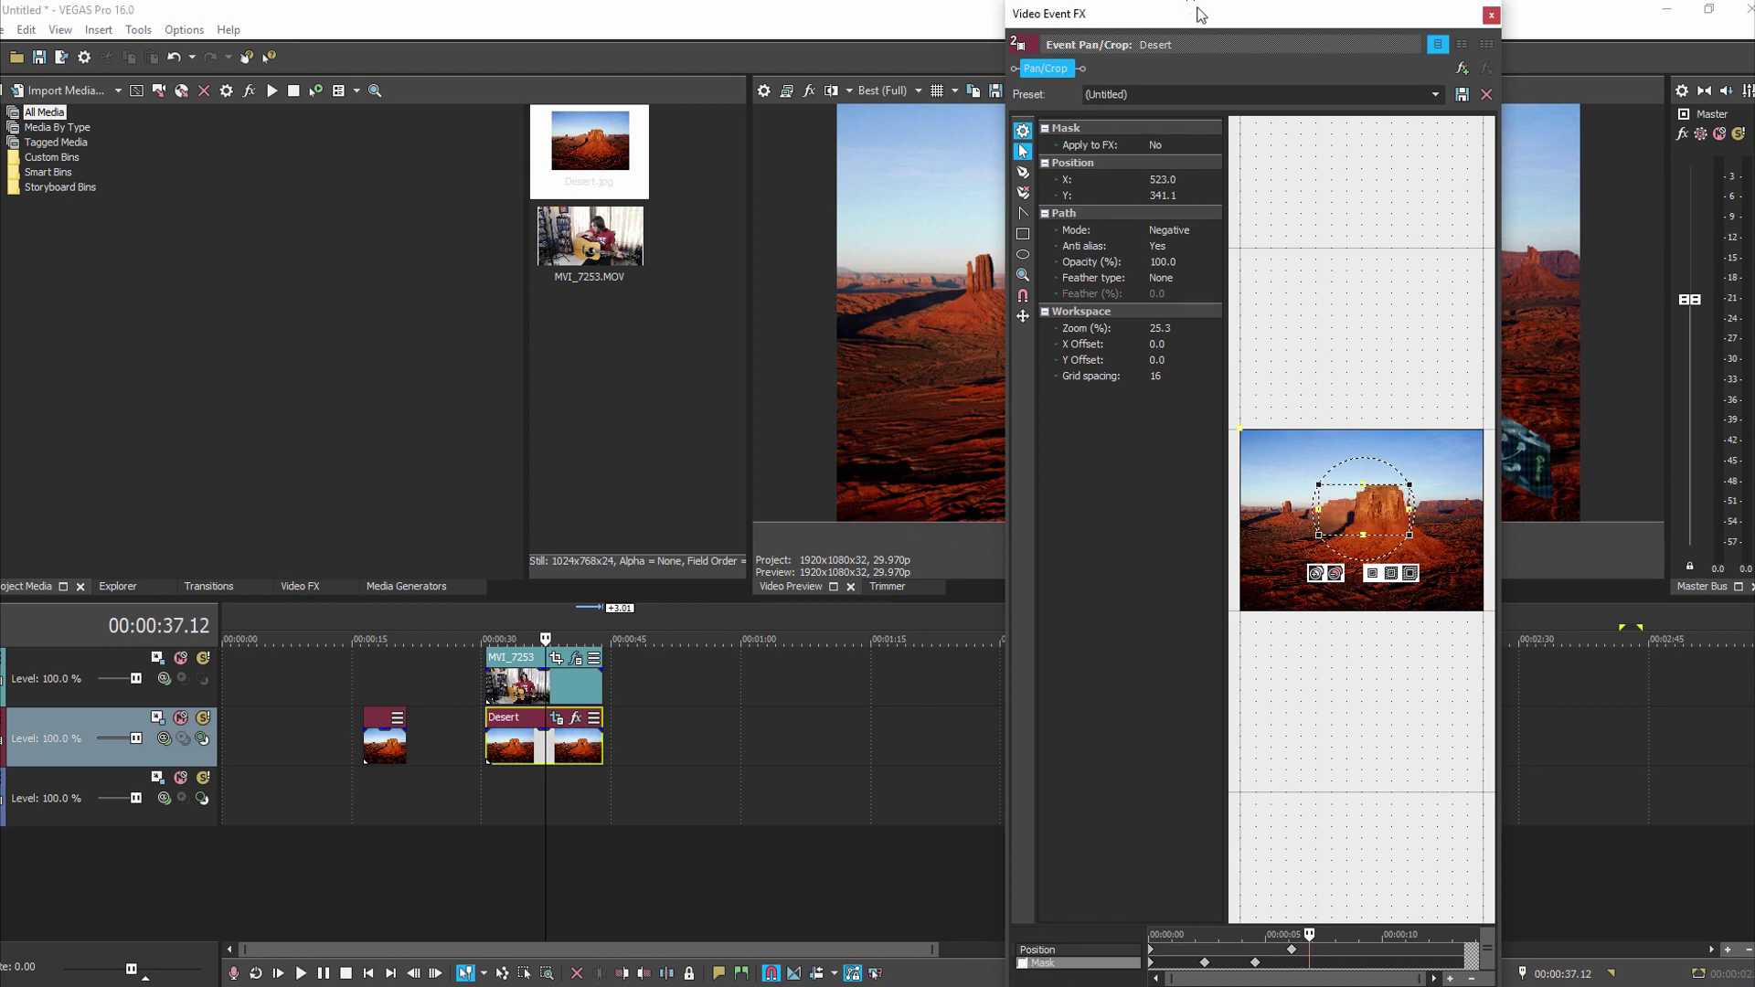
pyautogui.hotkey('alt', 'F4')
pyautogui.click(535, 809)
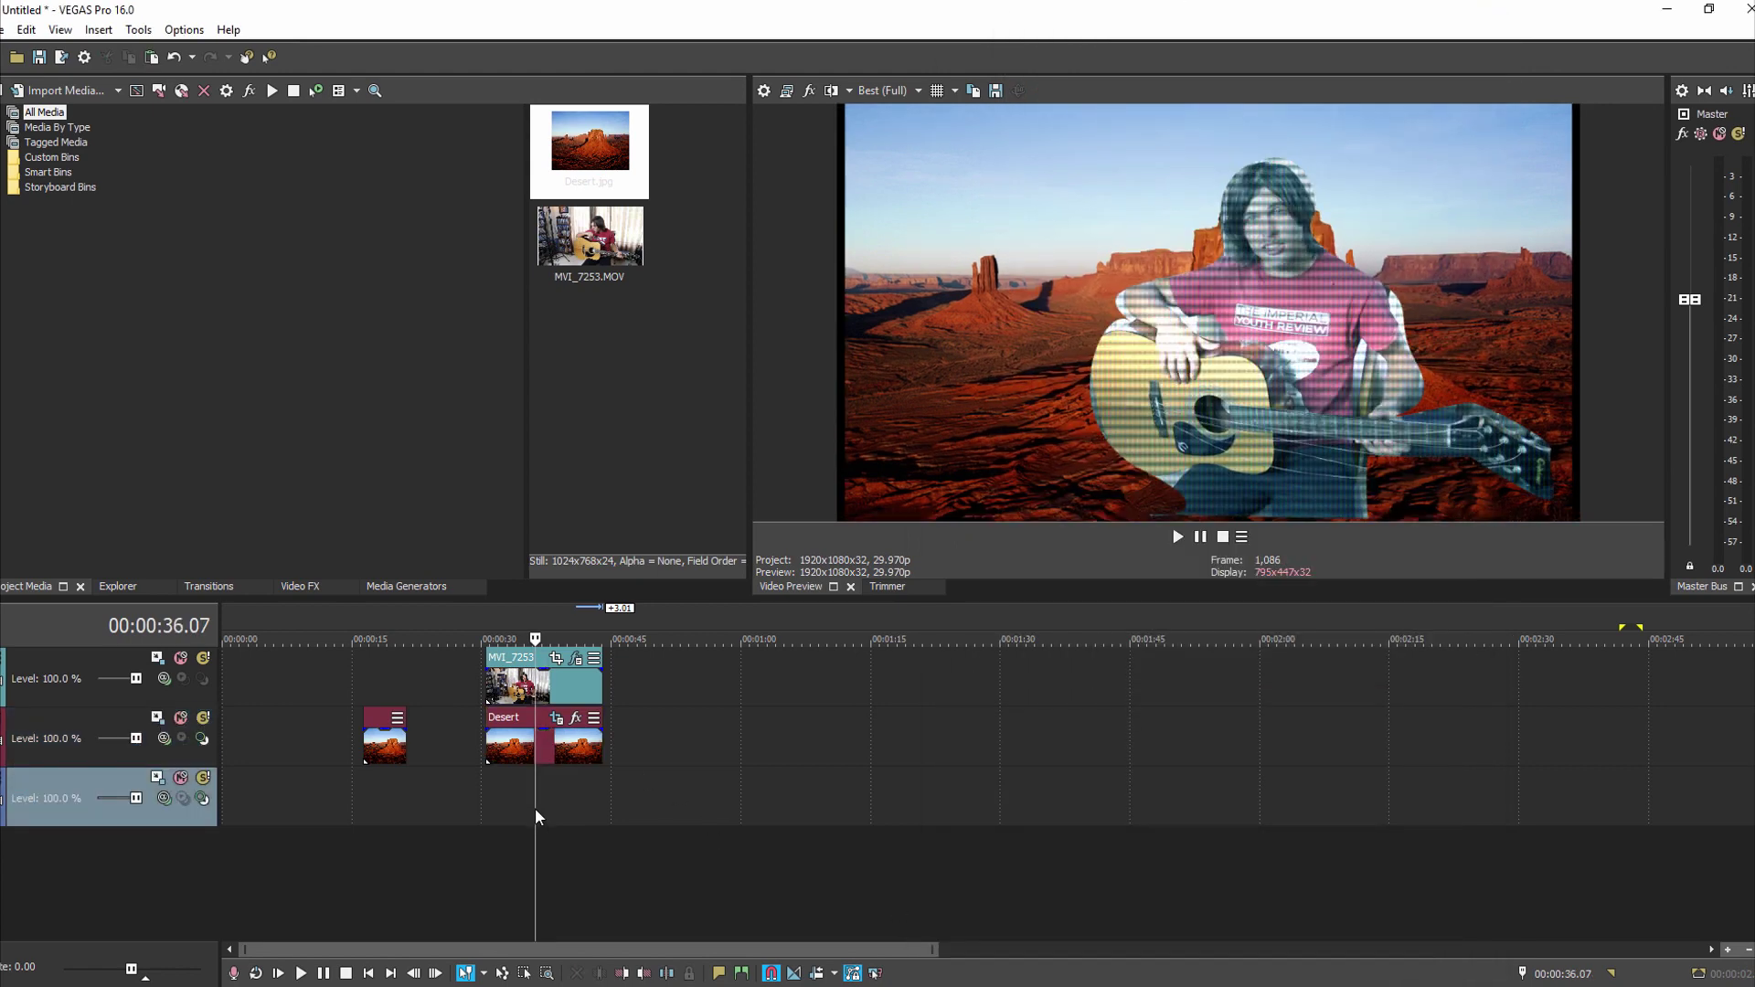
pyautogui.click(541, 837)
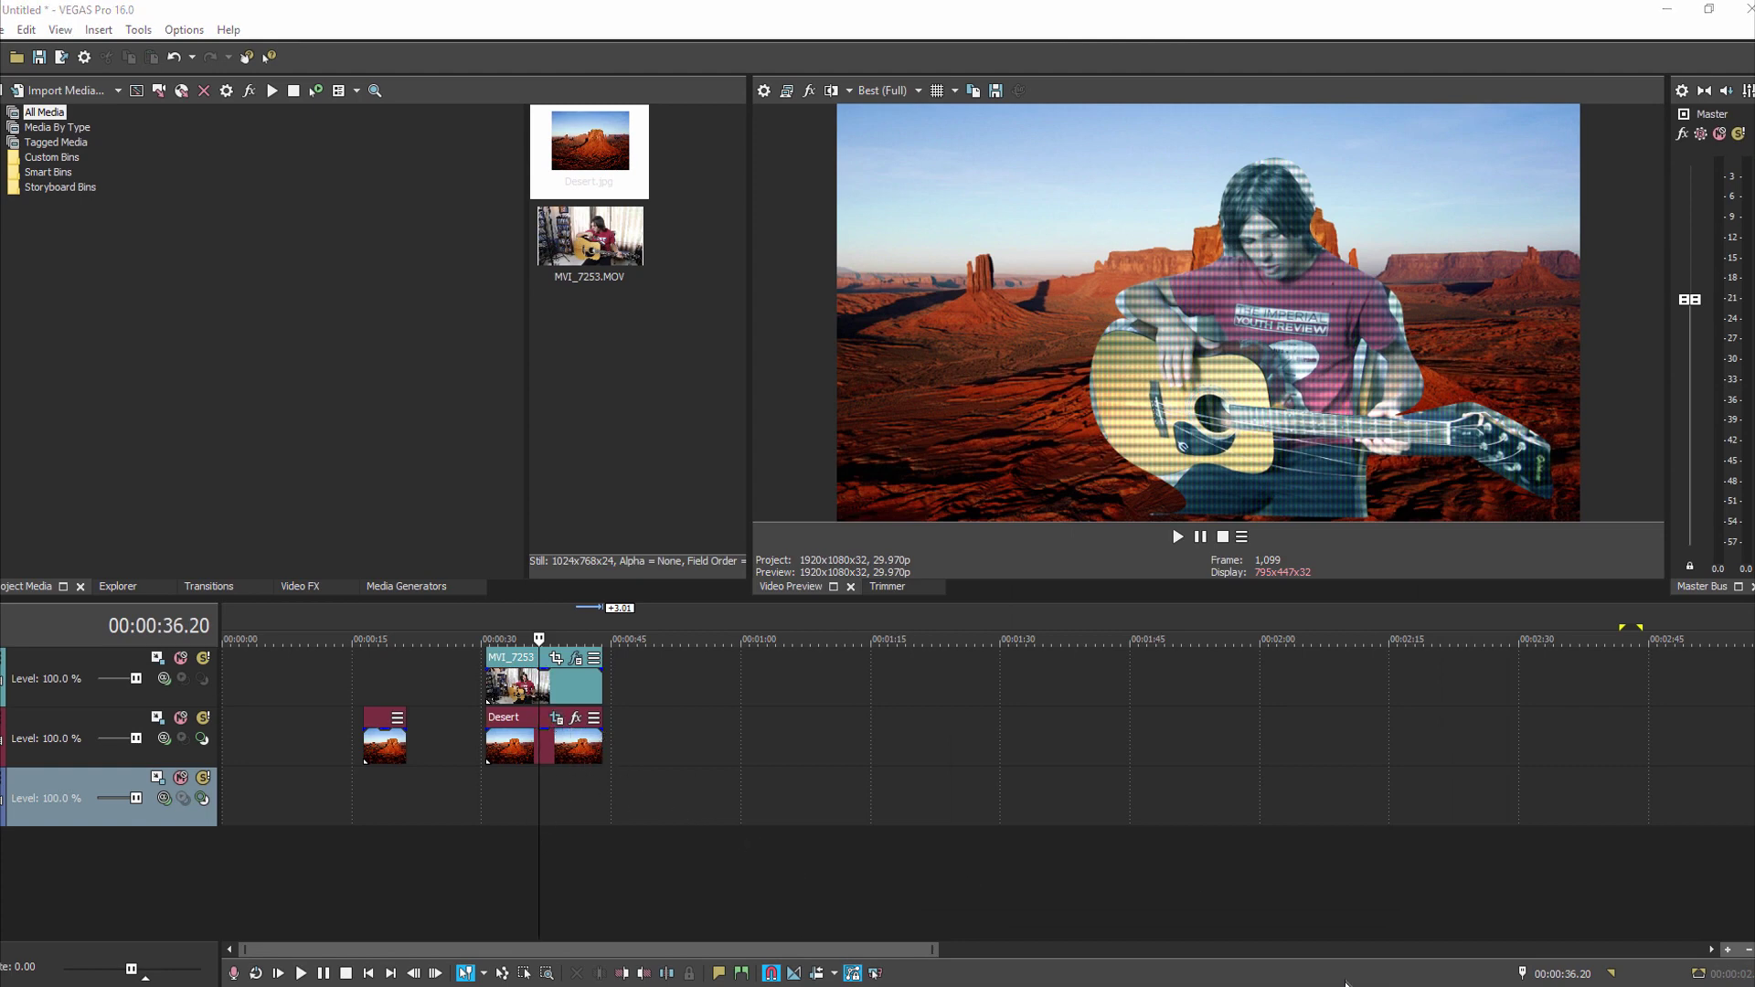
pyautogui.click(557, 718)
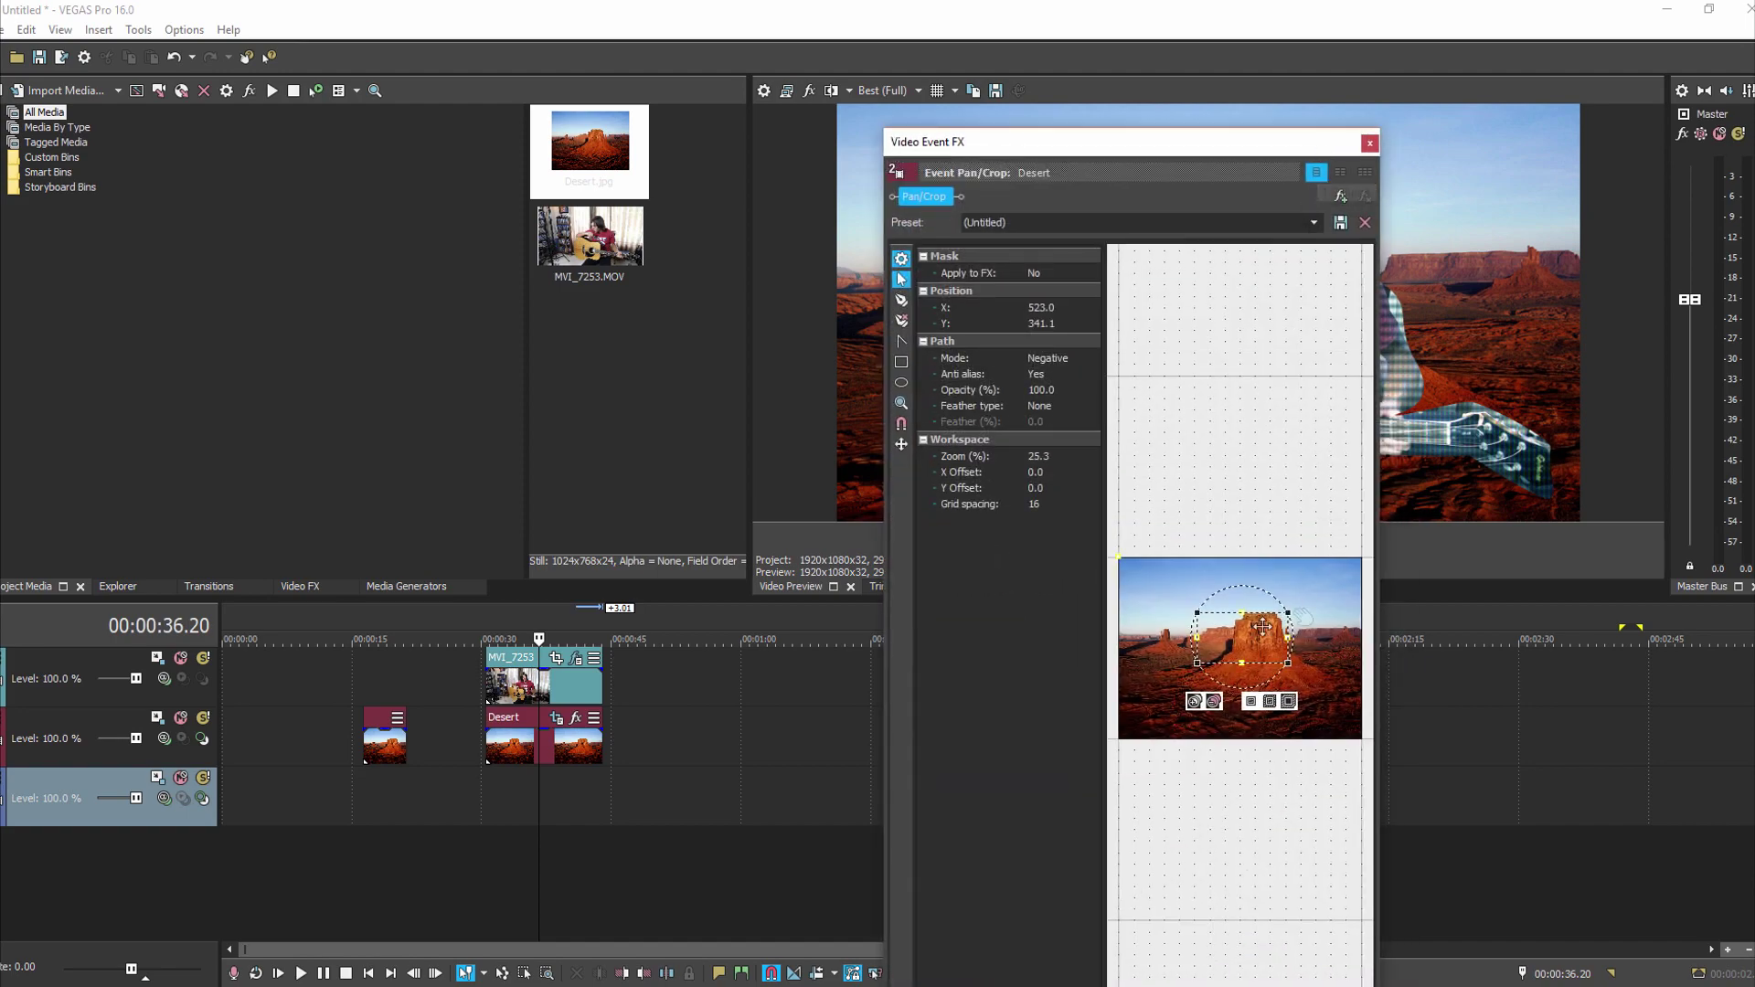
pyautogui.moveTo(1183, 894); pyautogui.dragTo(1144, 475)
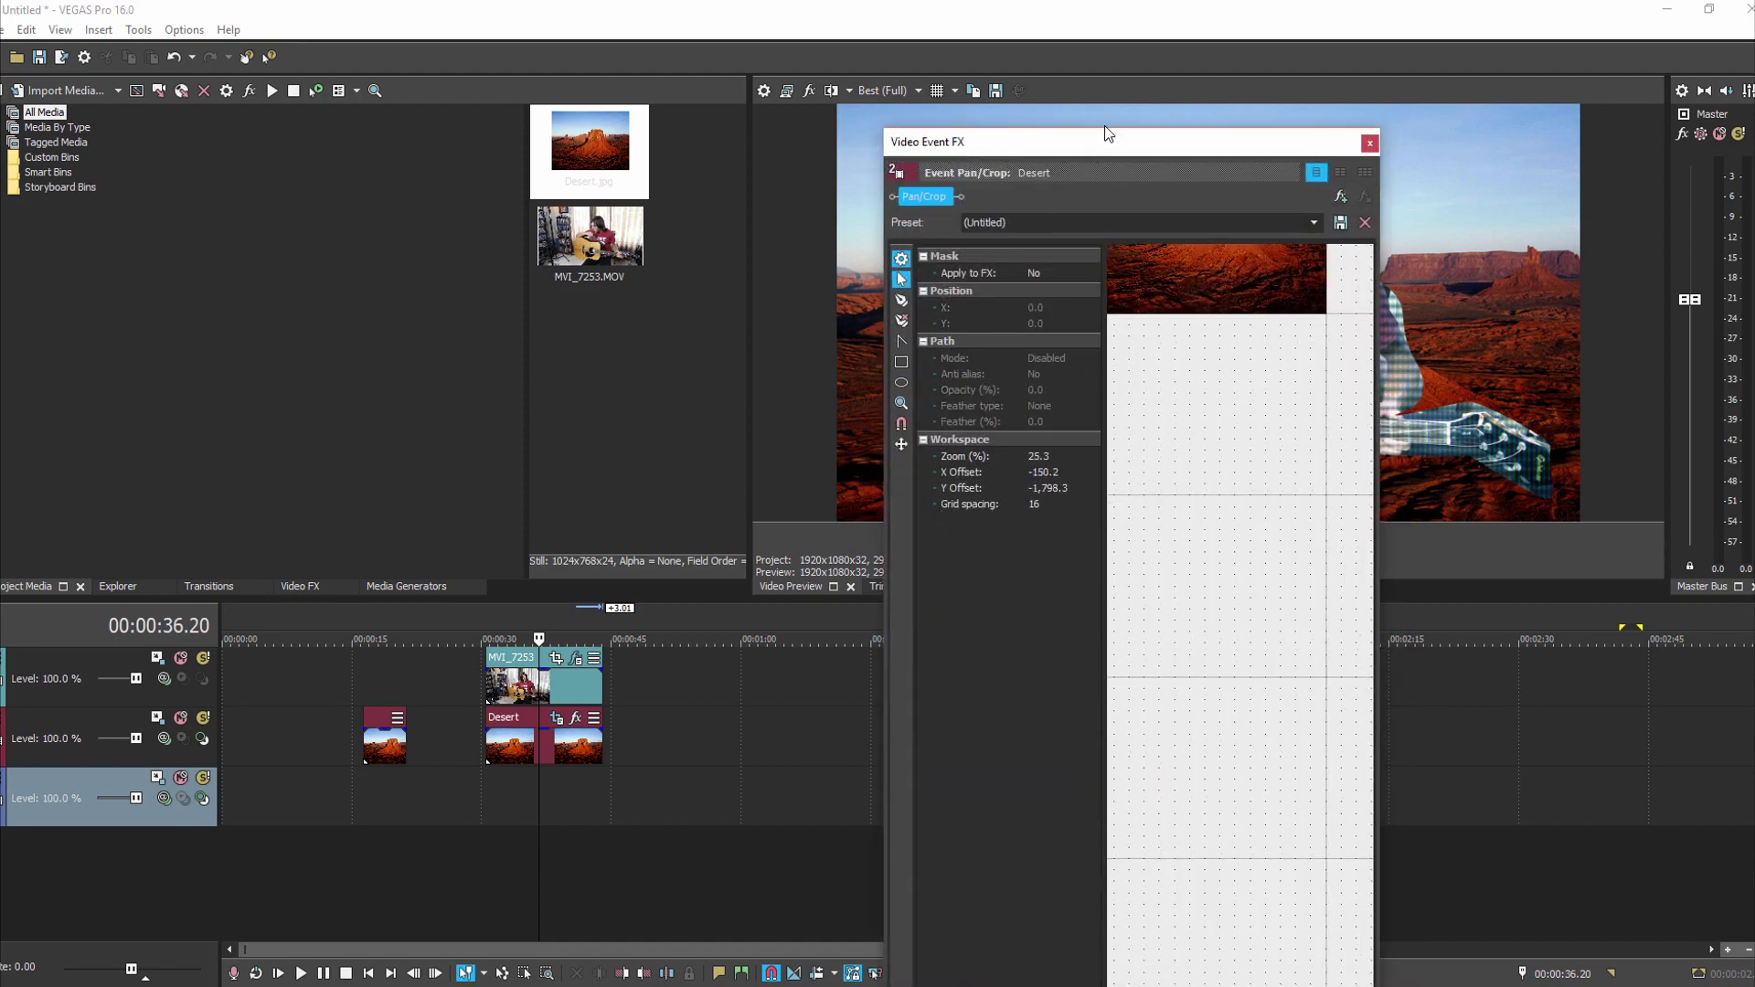
pyautogui.moveTo(1104, 130); pyautogui.dragTo(1119, 59)
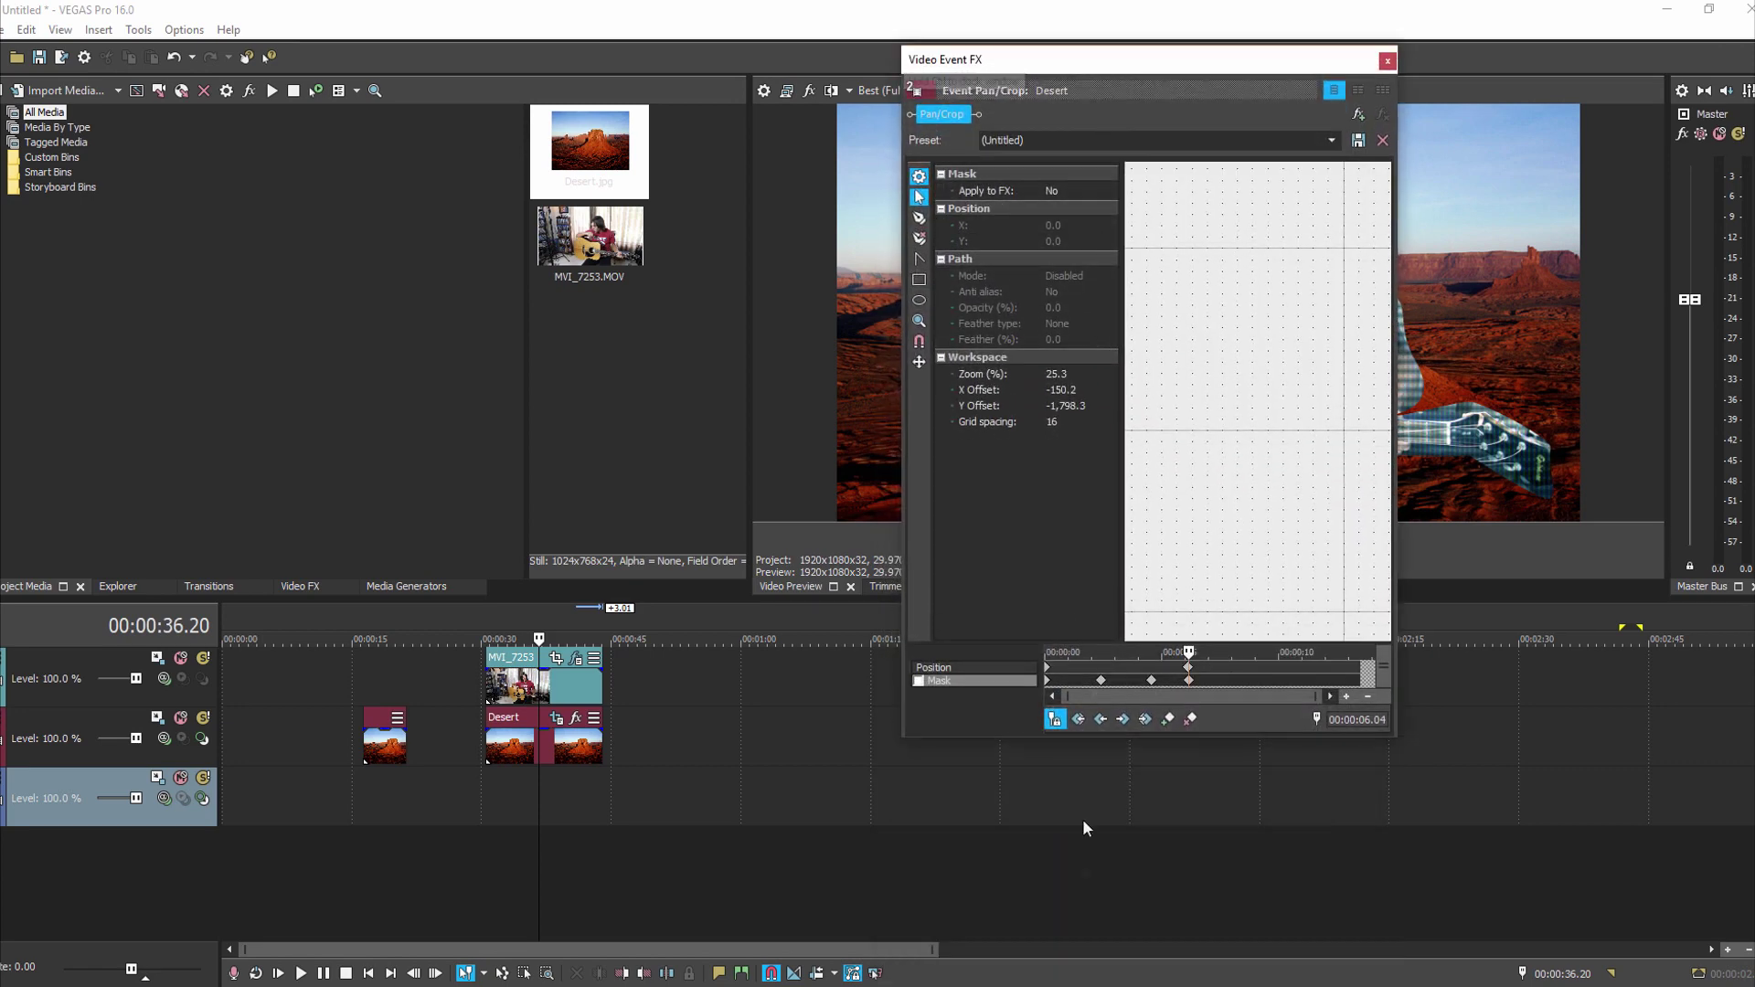
pyautogui.click(1188, 668)
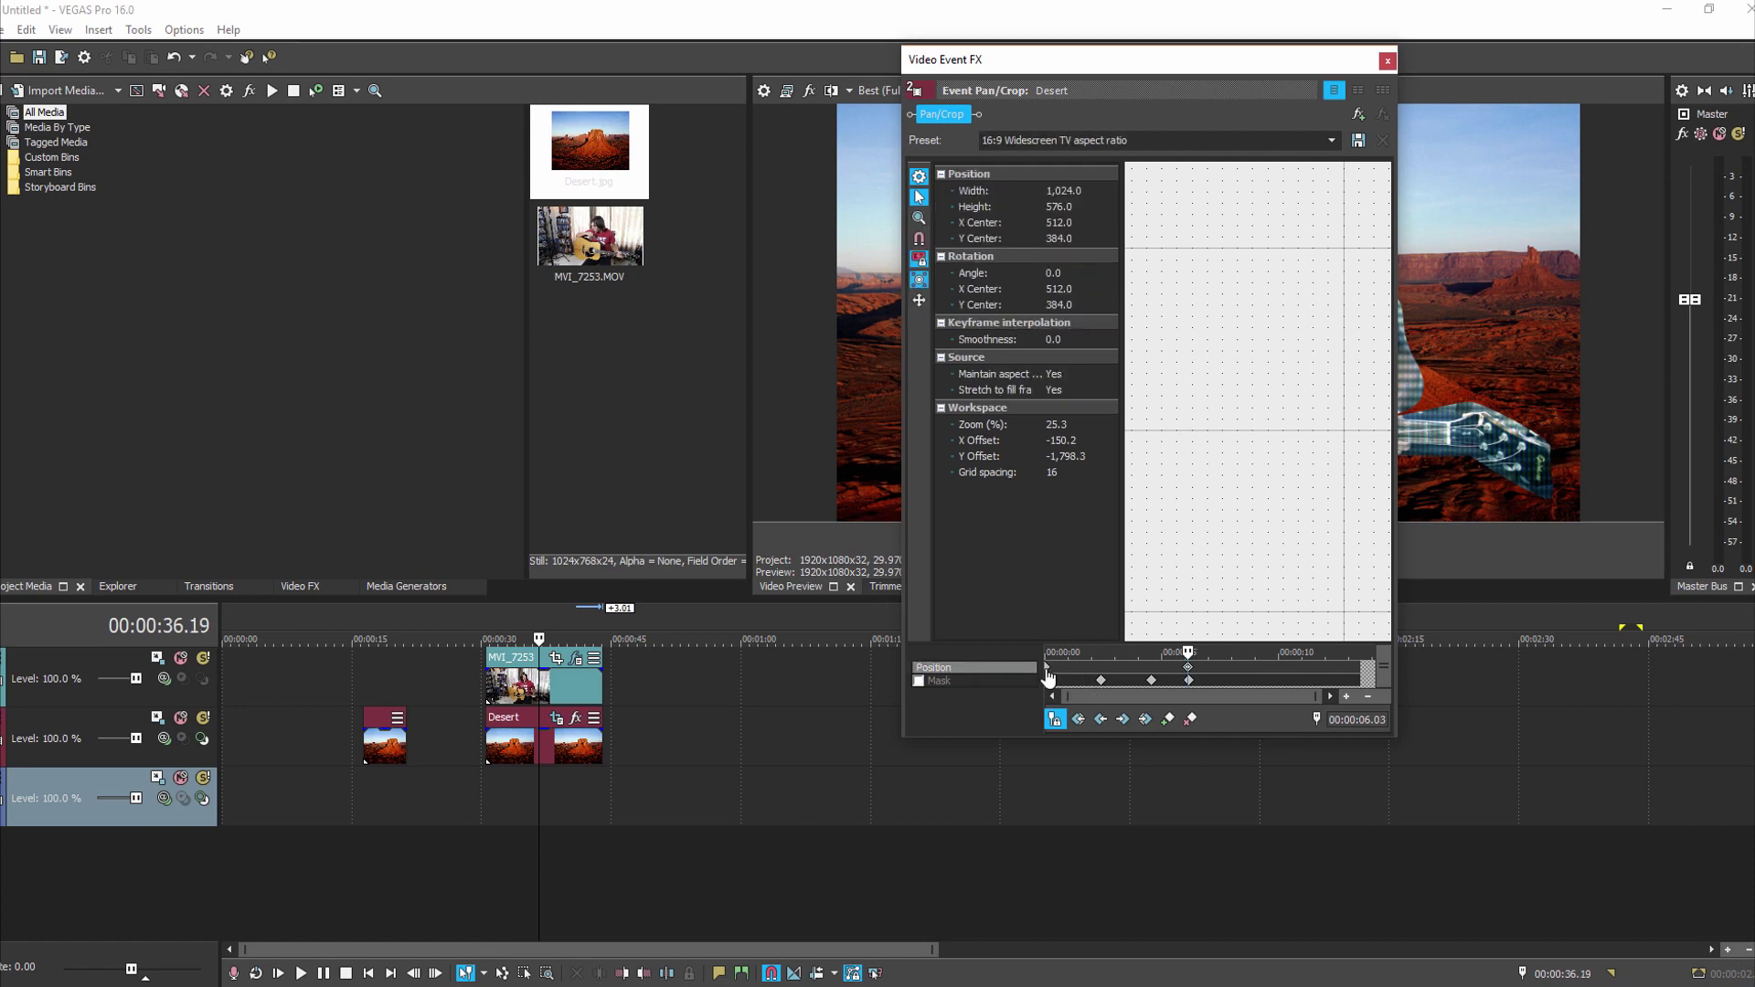
pyautogui.click(1048, 676)
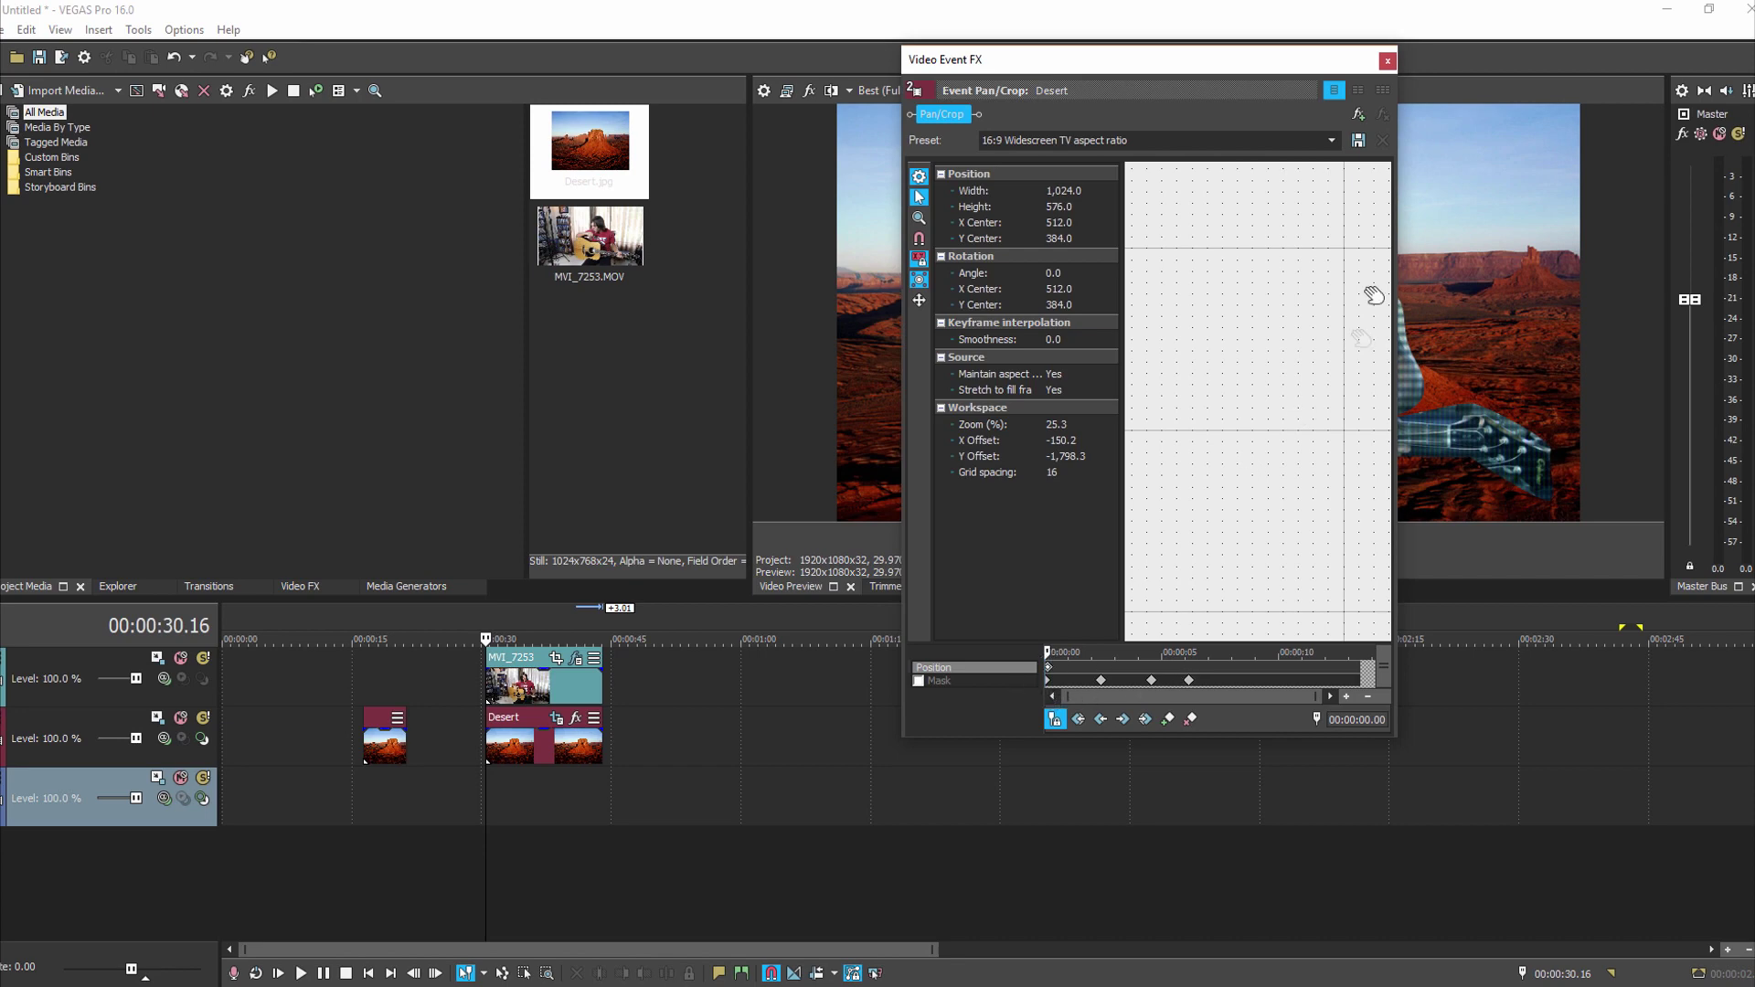
pyautogui.click(1388, 61)
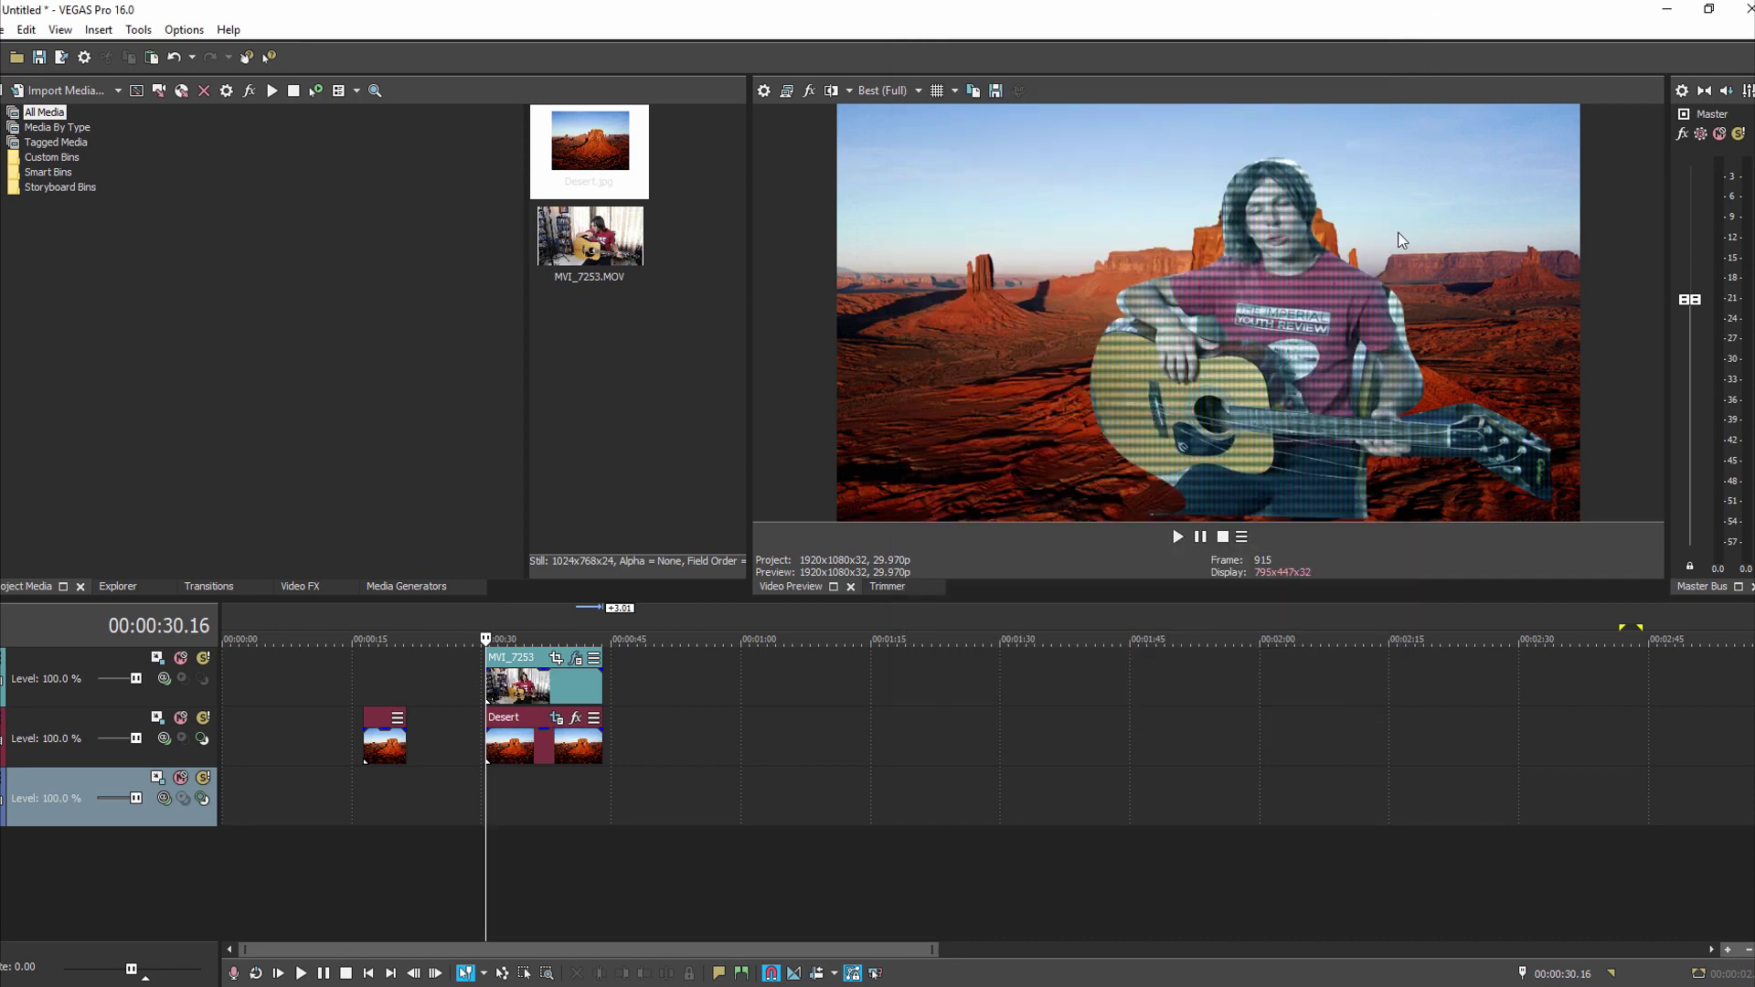
pyautogui.click(498, 828)
# After reviewing playback, set MVI_7253's Mask 1 feather to about 4.08 and close the FX window.
pyautogui.press('space')
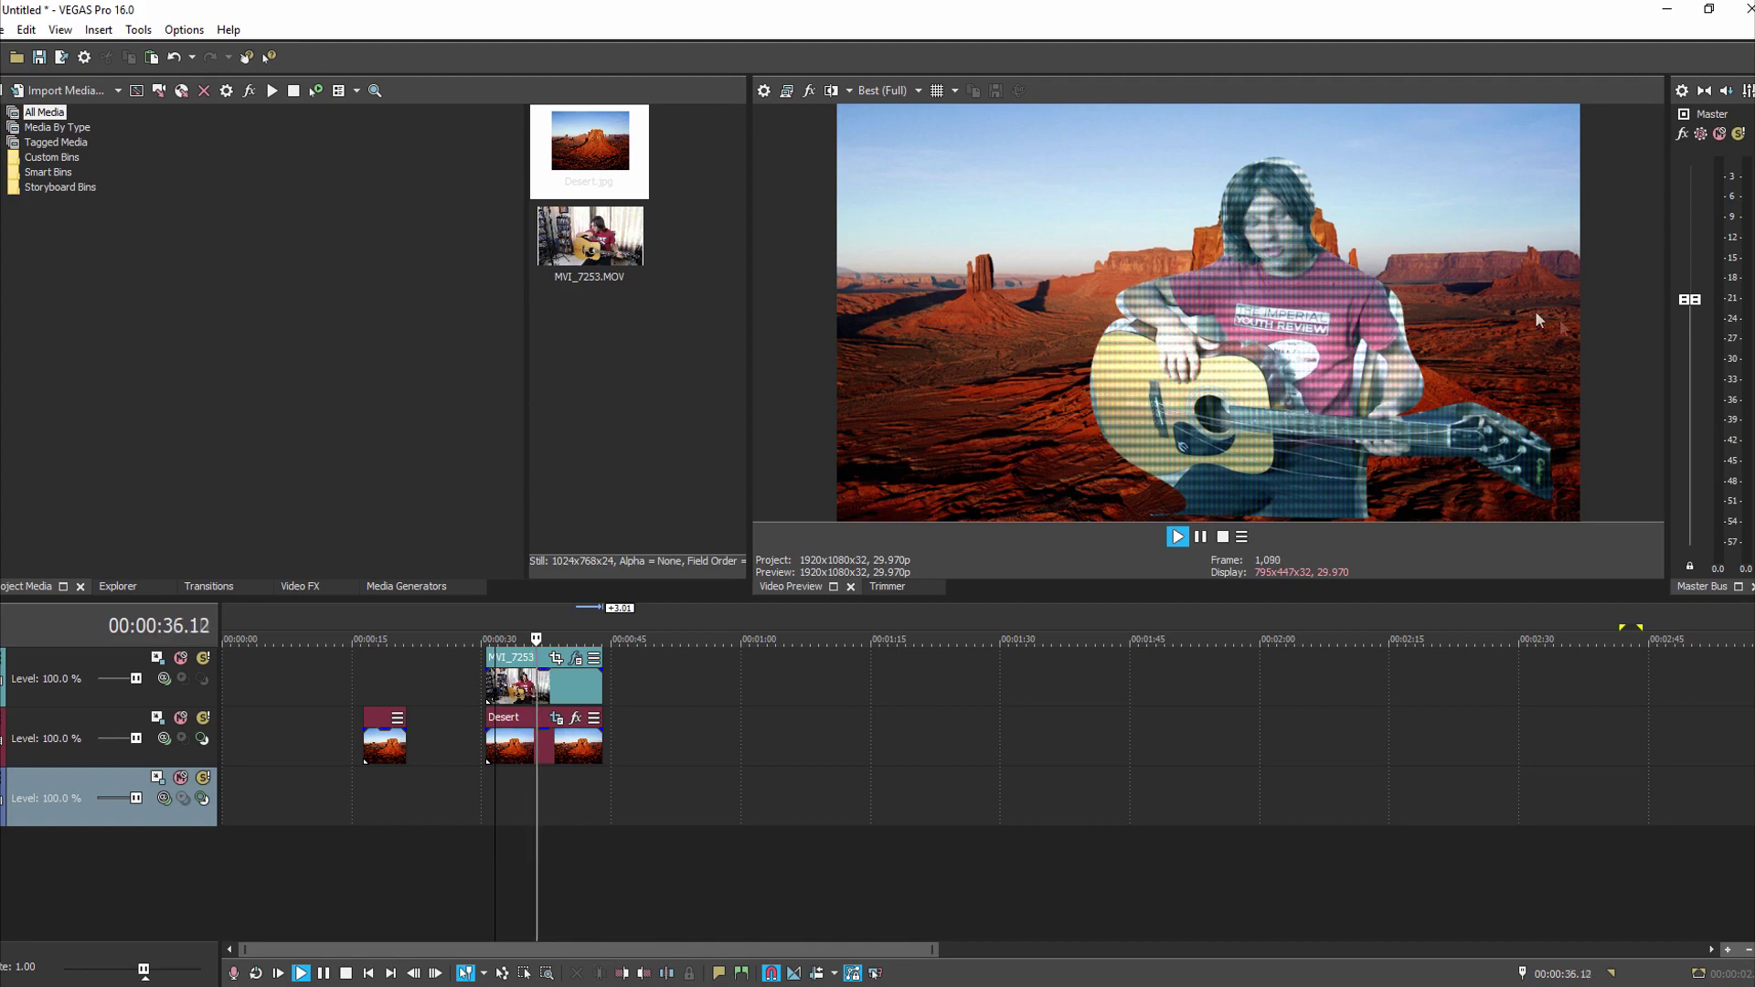
pyautogui.press('space')
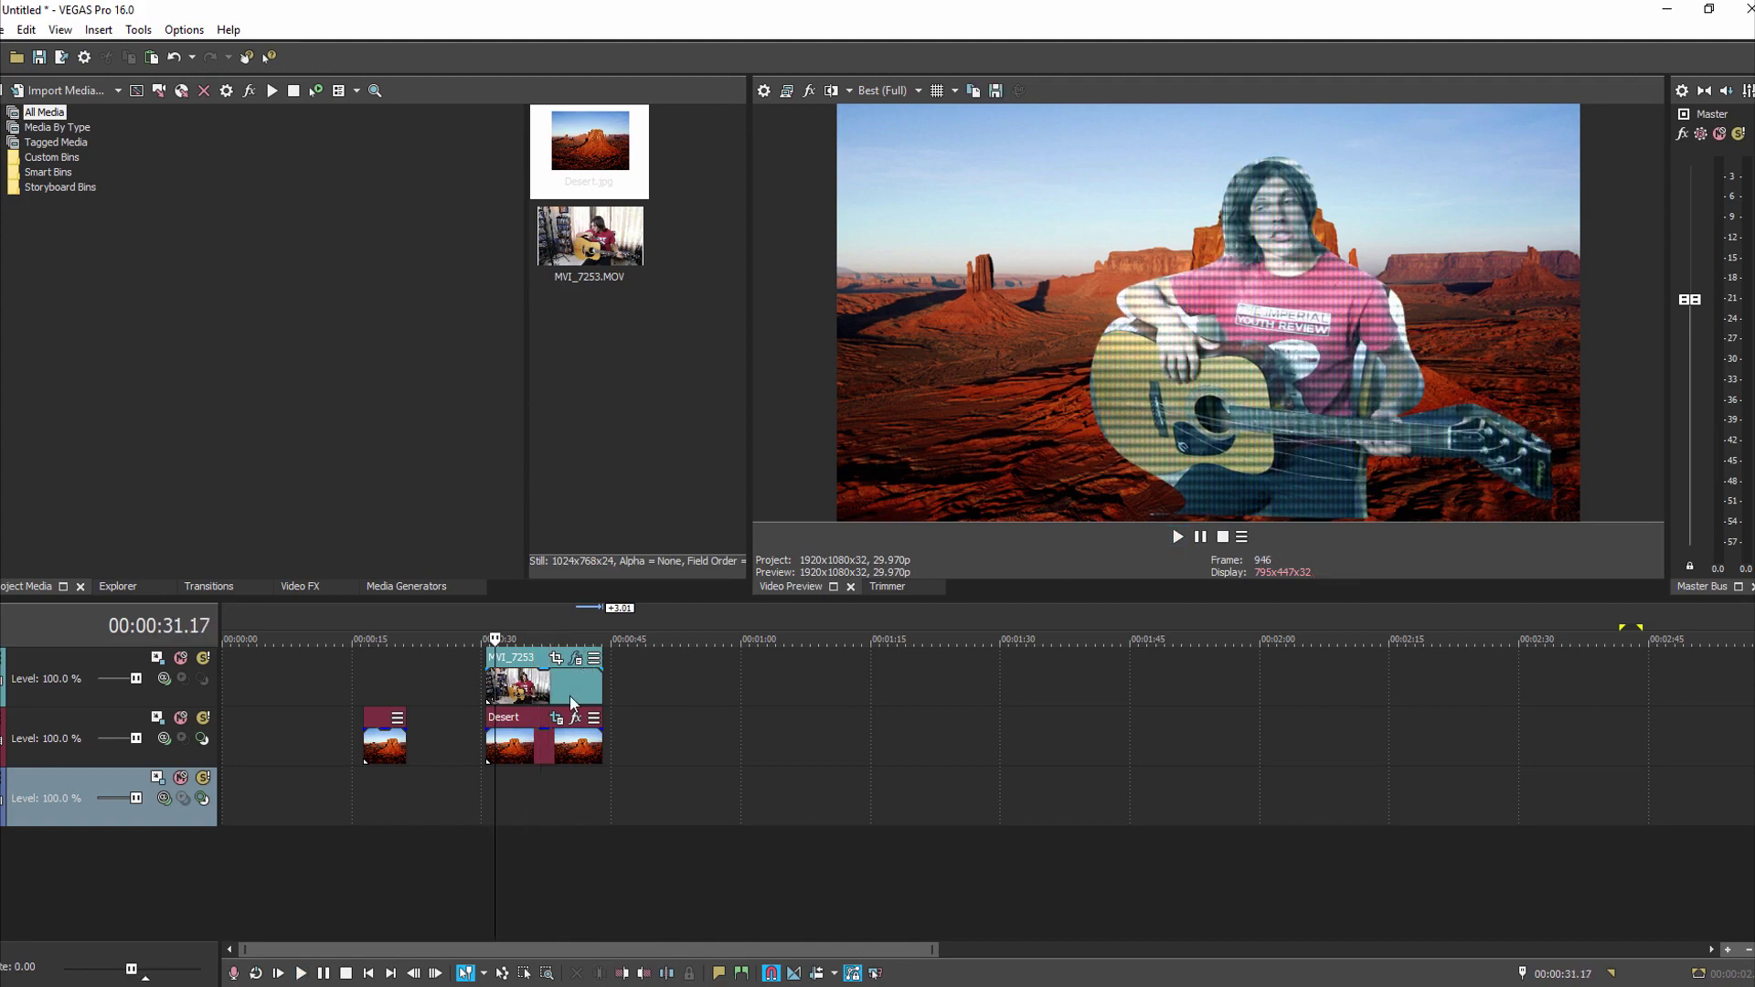
pyautogui.click(575, 659)
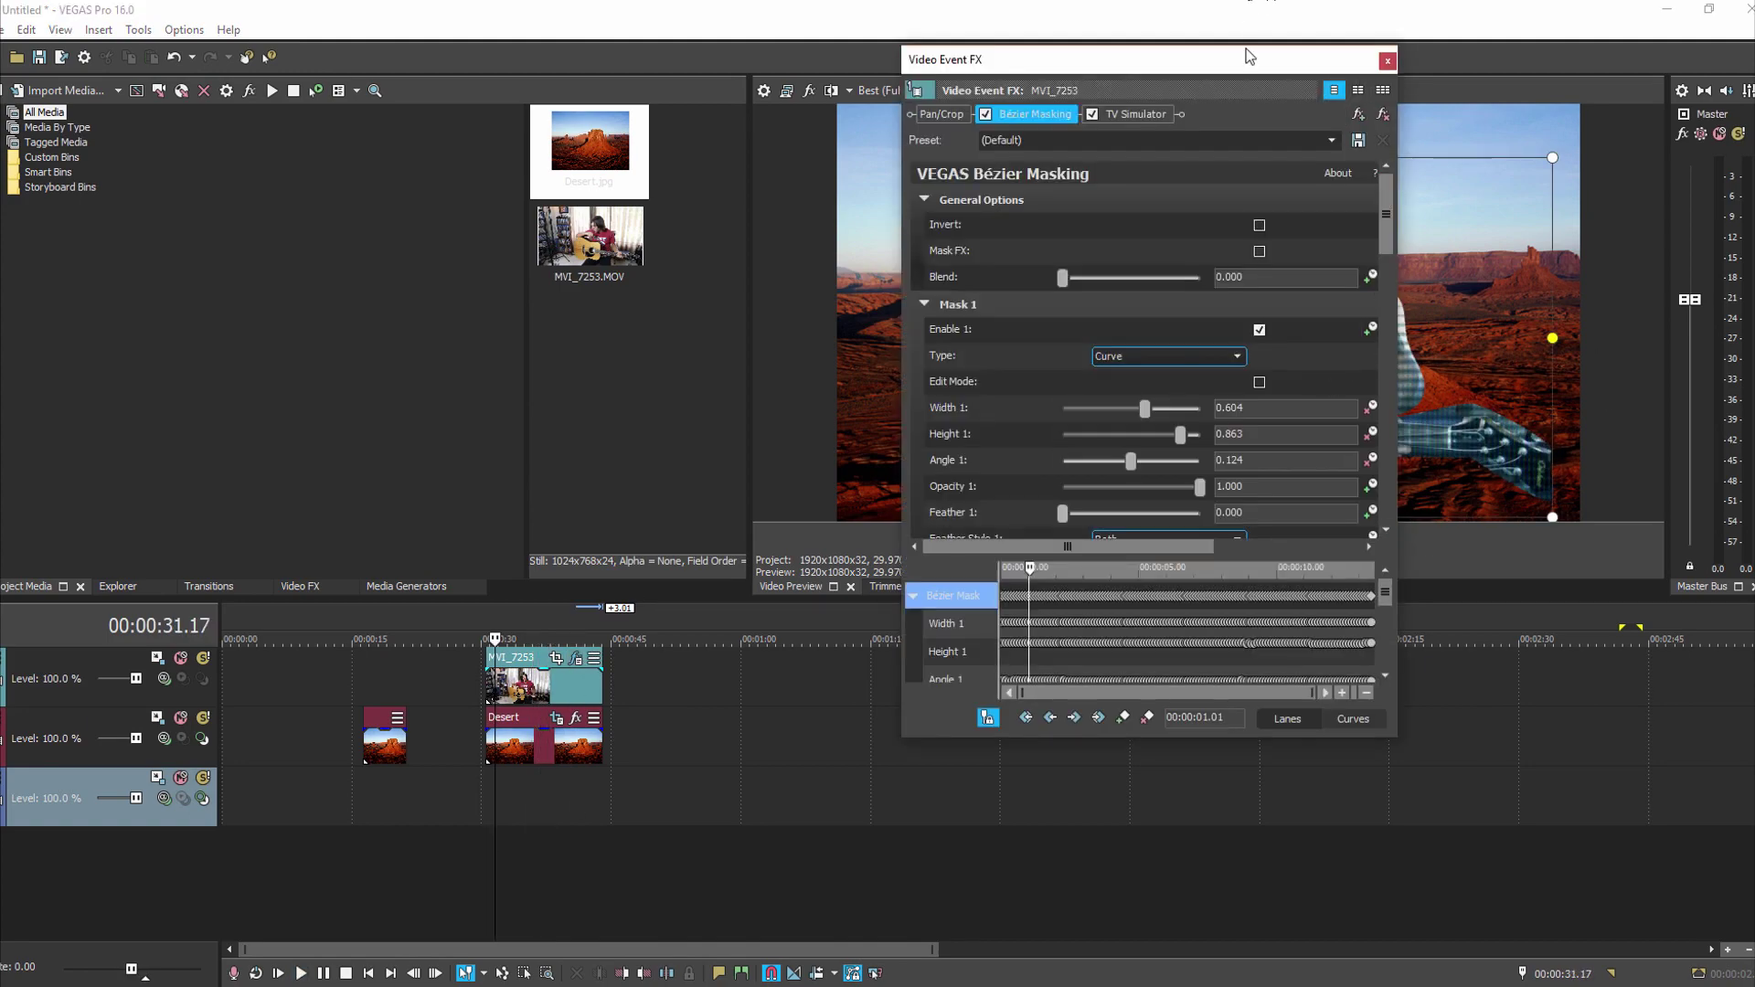
pyautogui.moveTo(1247, 57); pyautogui.dragTo(675, 58)
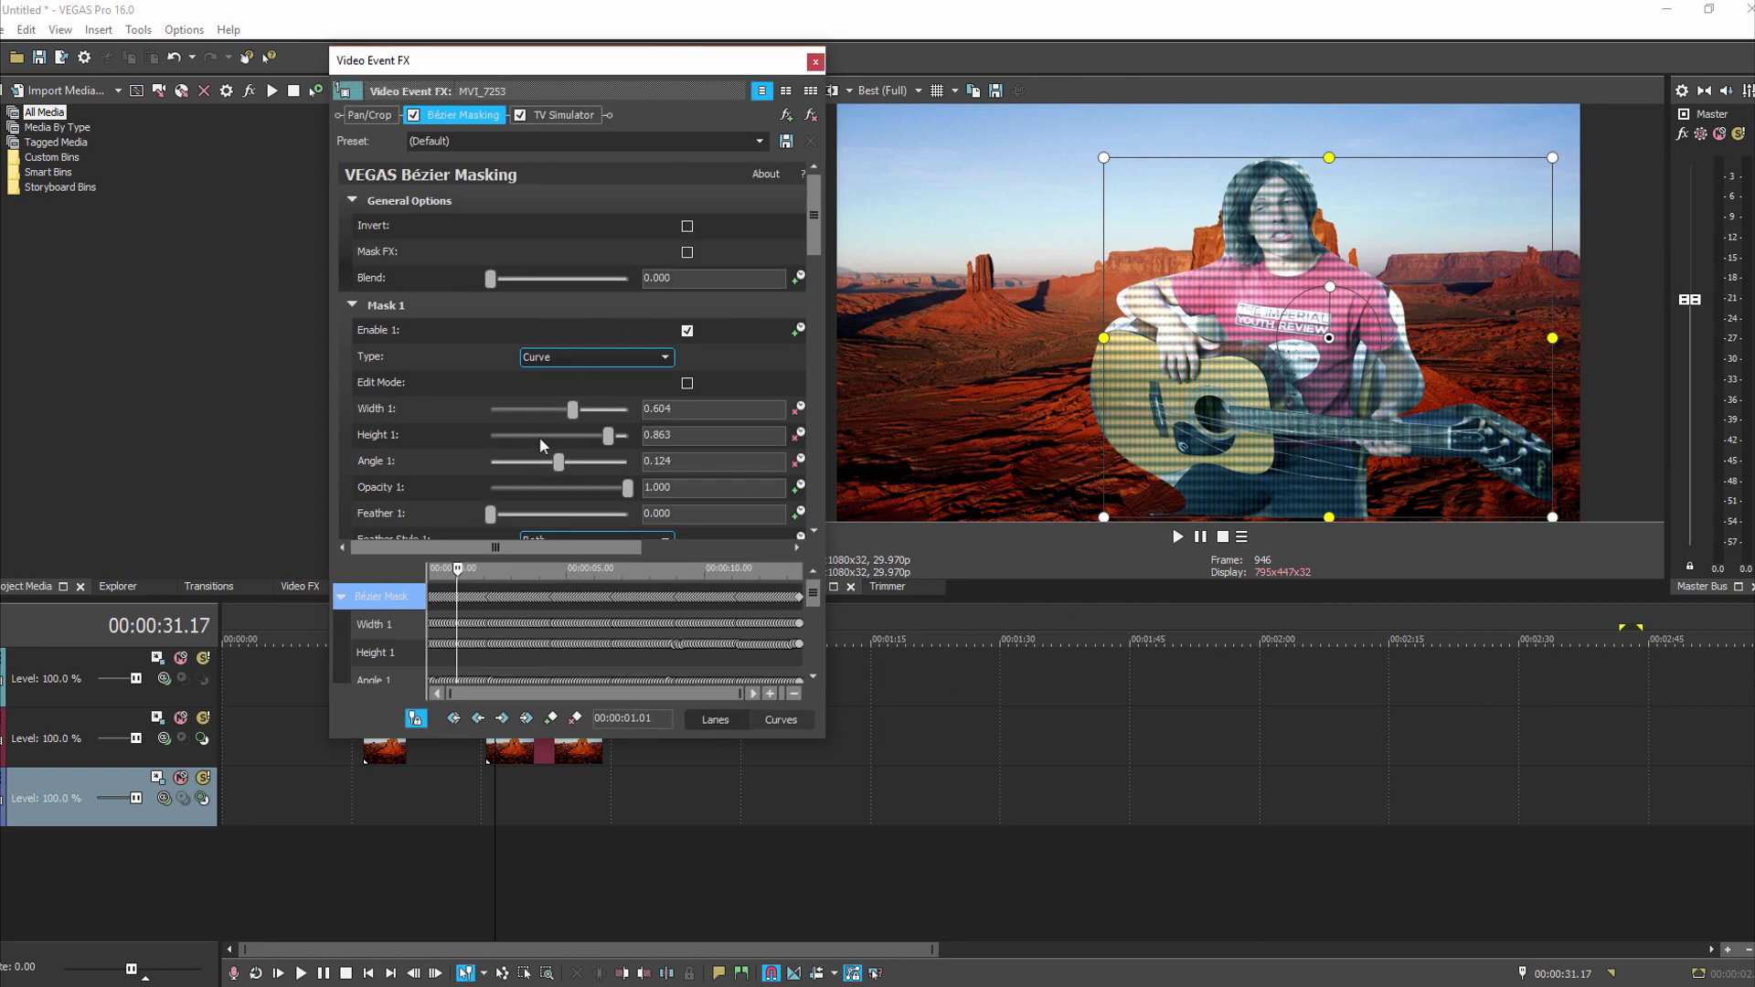
pyautogui.moveTo(489, 518)
pyautogui.mouseDown()
pyautogui.moveTo(527, 519)
pyautogui.moveTo(499, 516)
pyautogui.mouseUp()
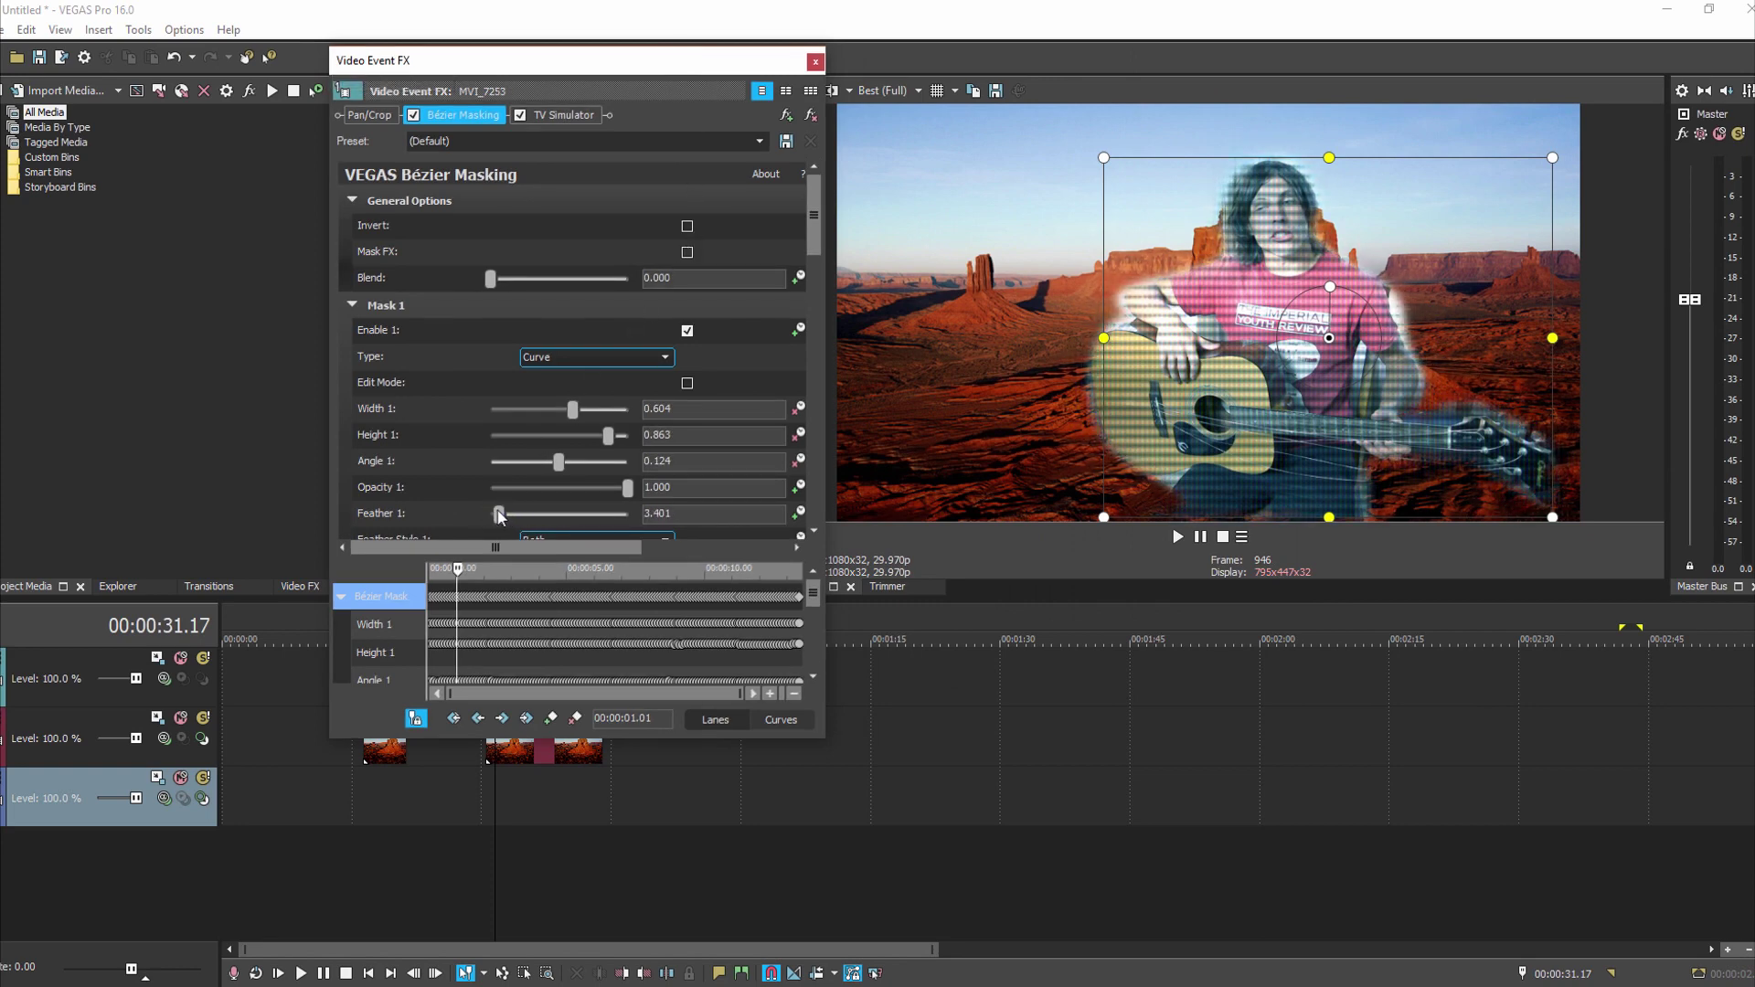
pyautogui.click(815, 62)
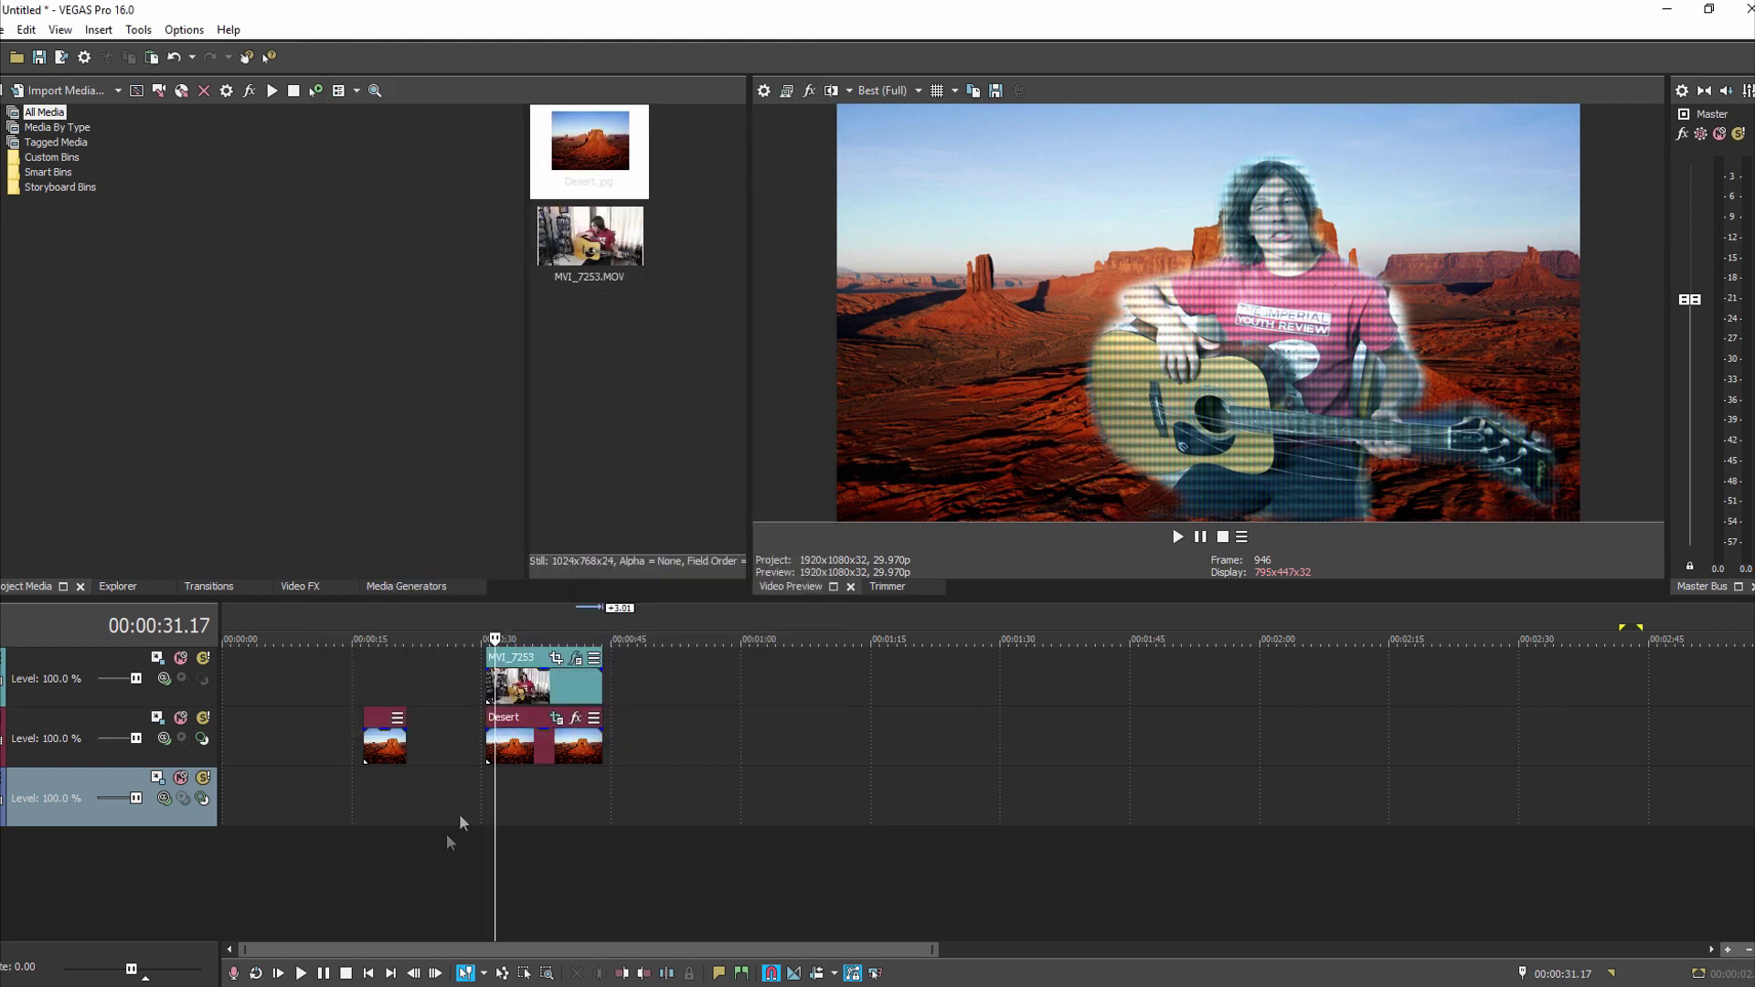
pyautogui.click(490, 827)
# Play back the feathered composite, then reopen Bézier Masking on the MVI_7253 event.
pyautogui.press('space')
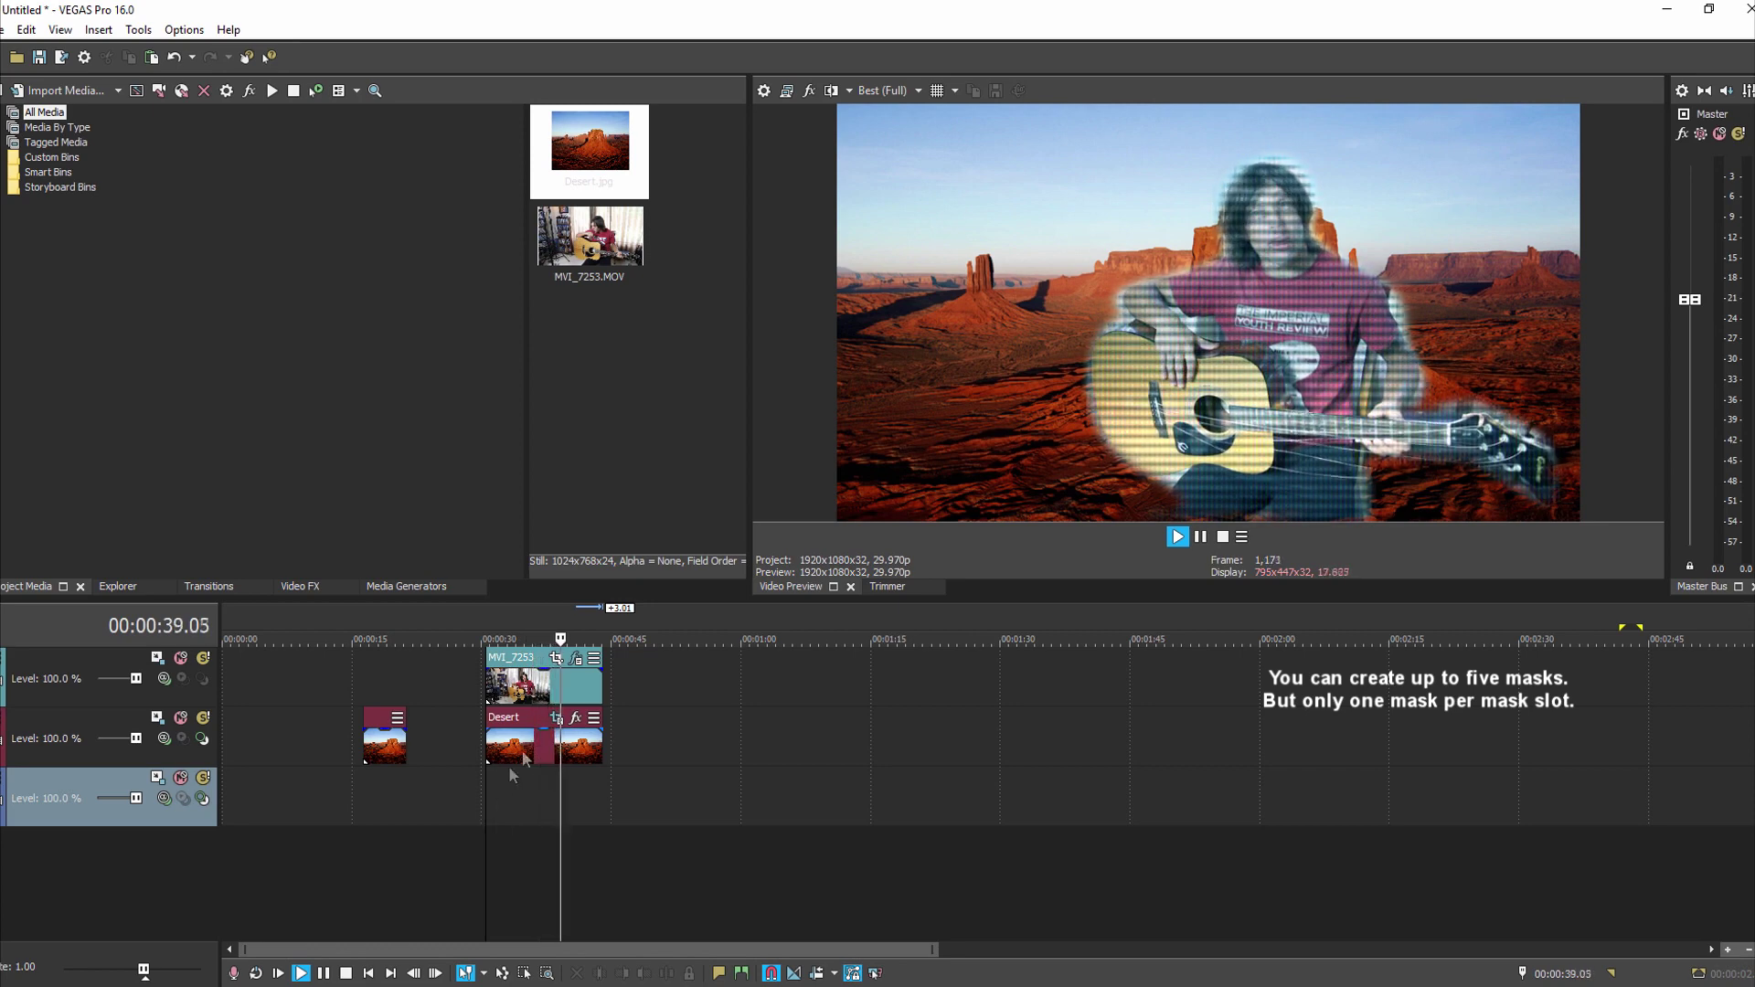
pyautogui.press('space')
pyautogui.click(578, 657)
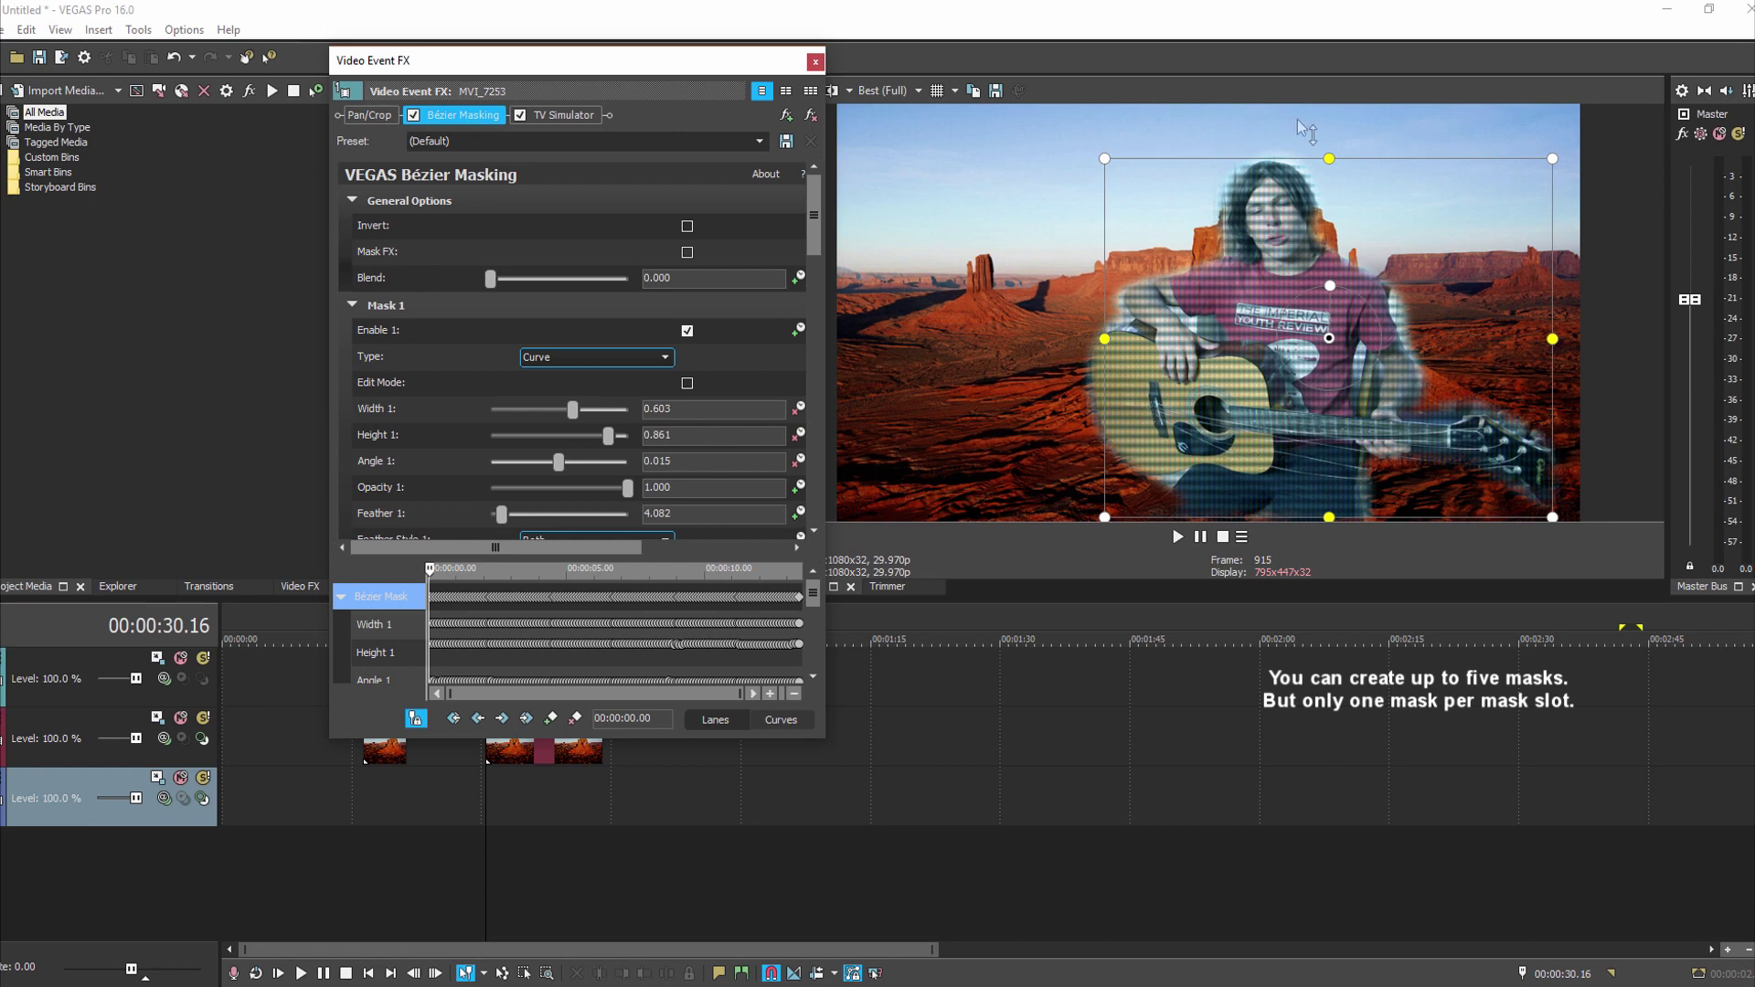
# Enable Mask 1's Edit Mode and change its Edit Tool from Delete to Normal.
pyautogui.click(688, 384)
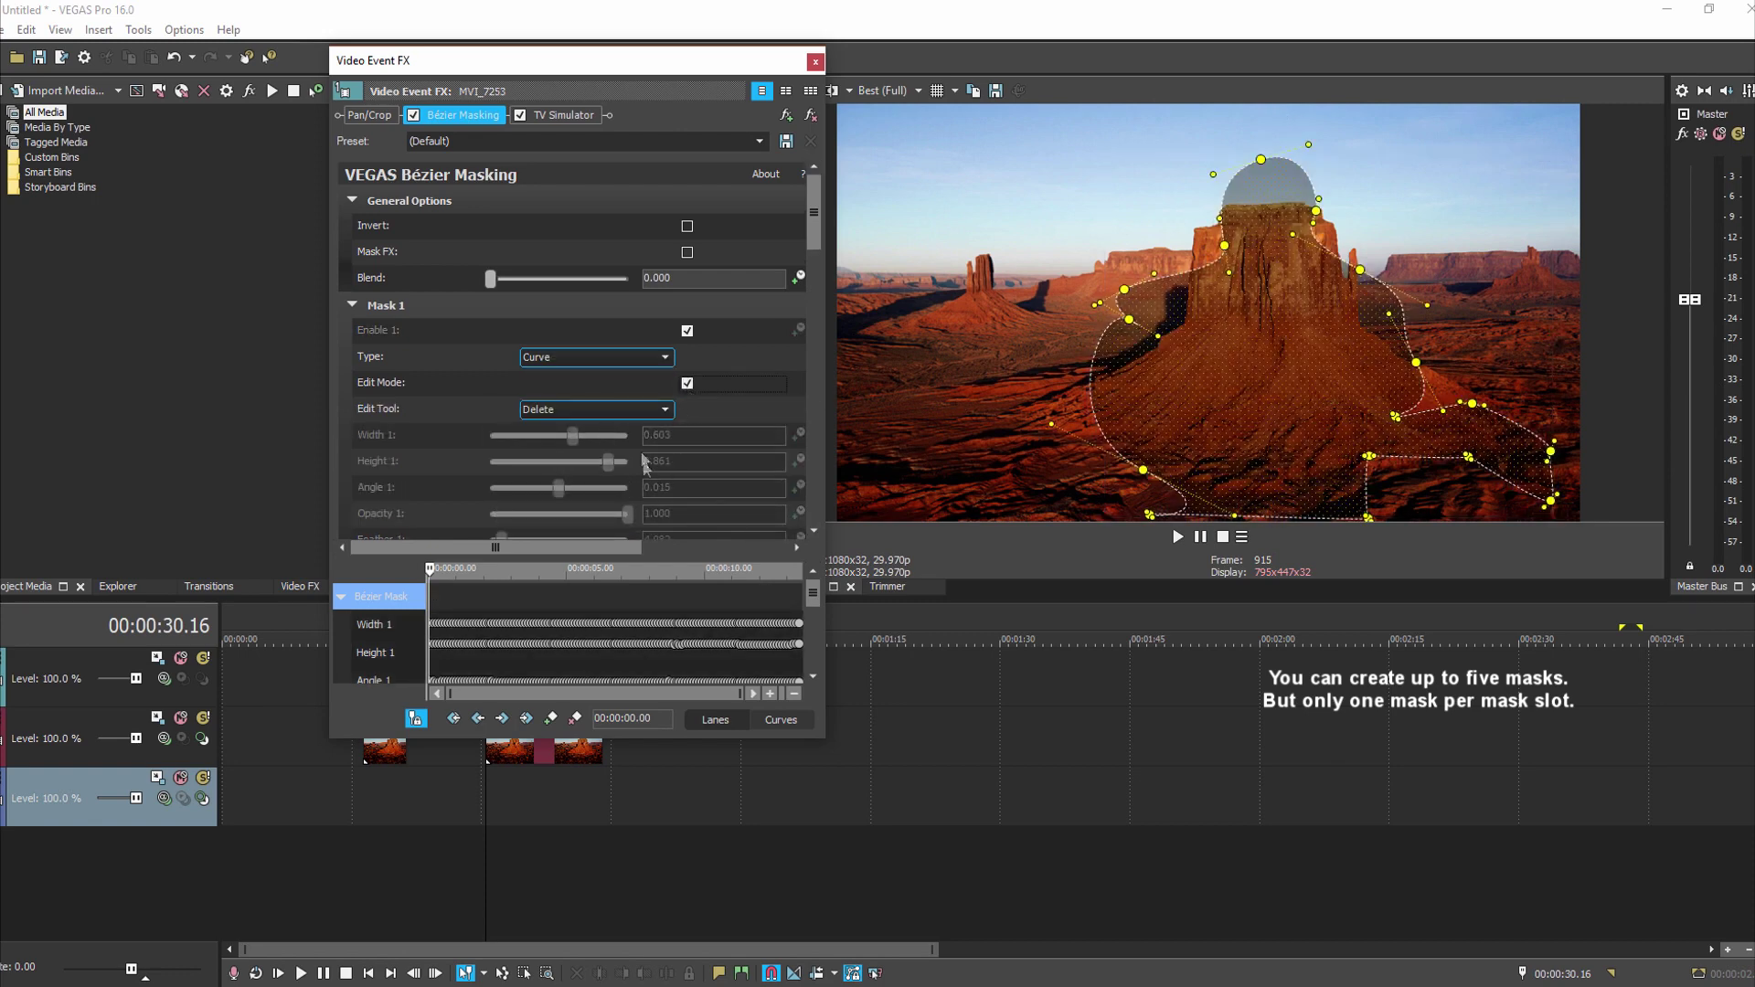
pyautogui.click(665, 410)
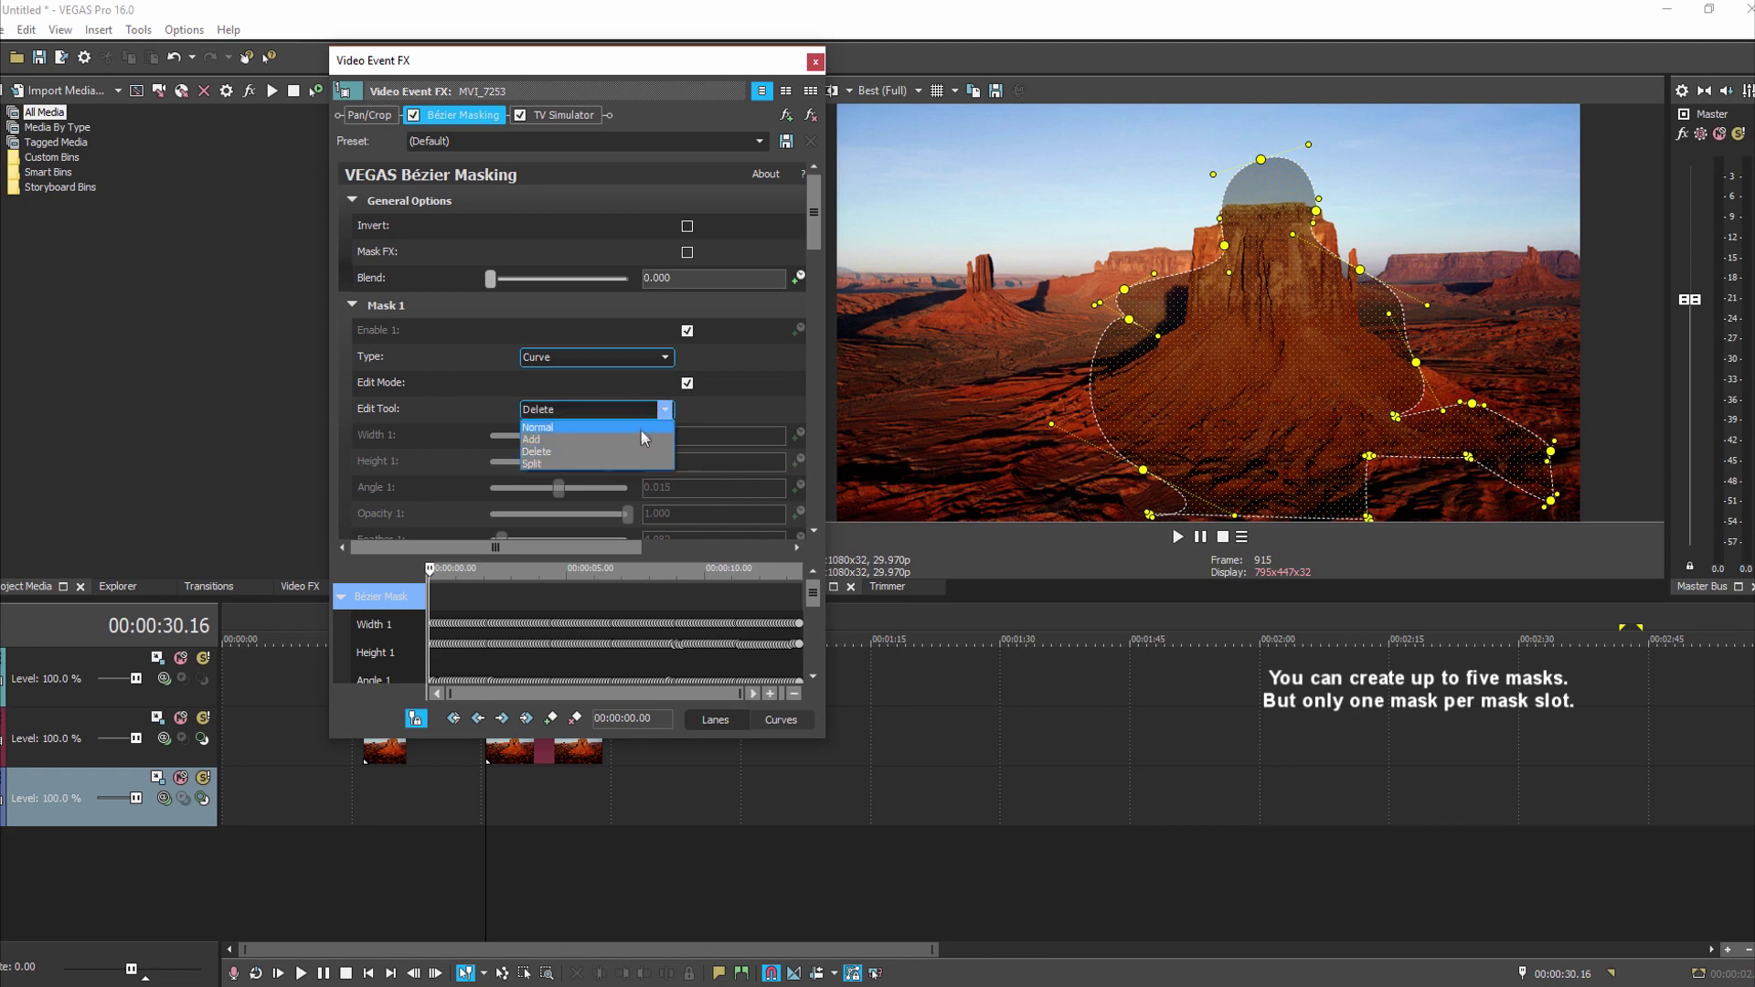
pyautogui.click(554, 429)
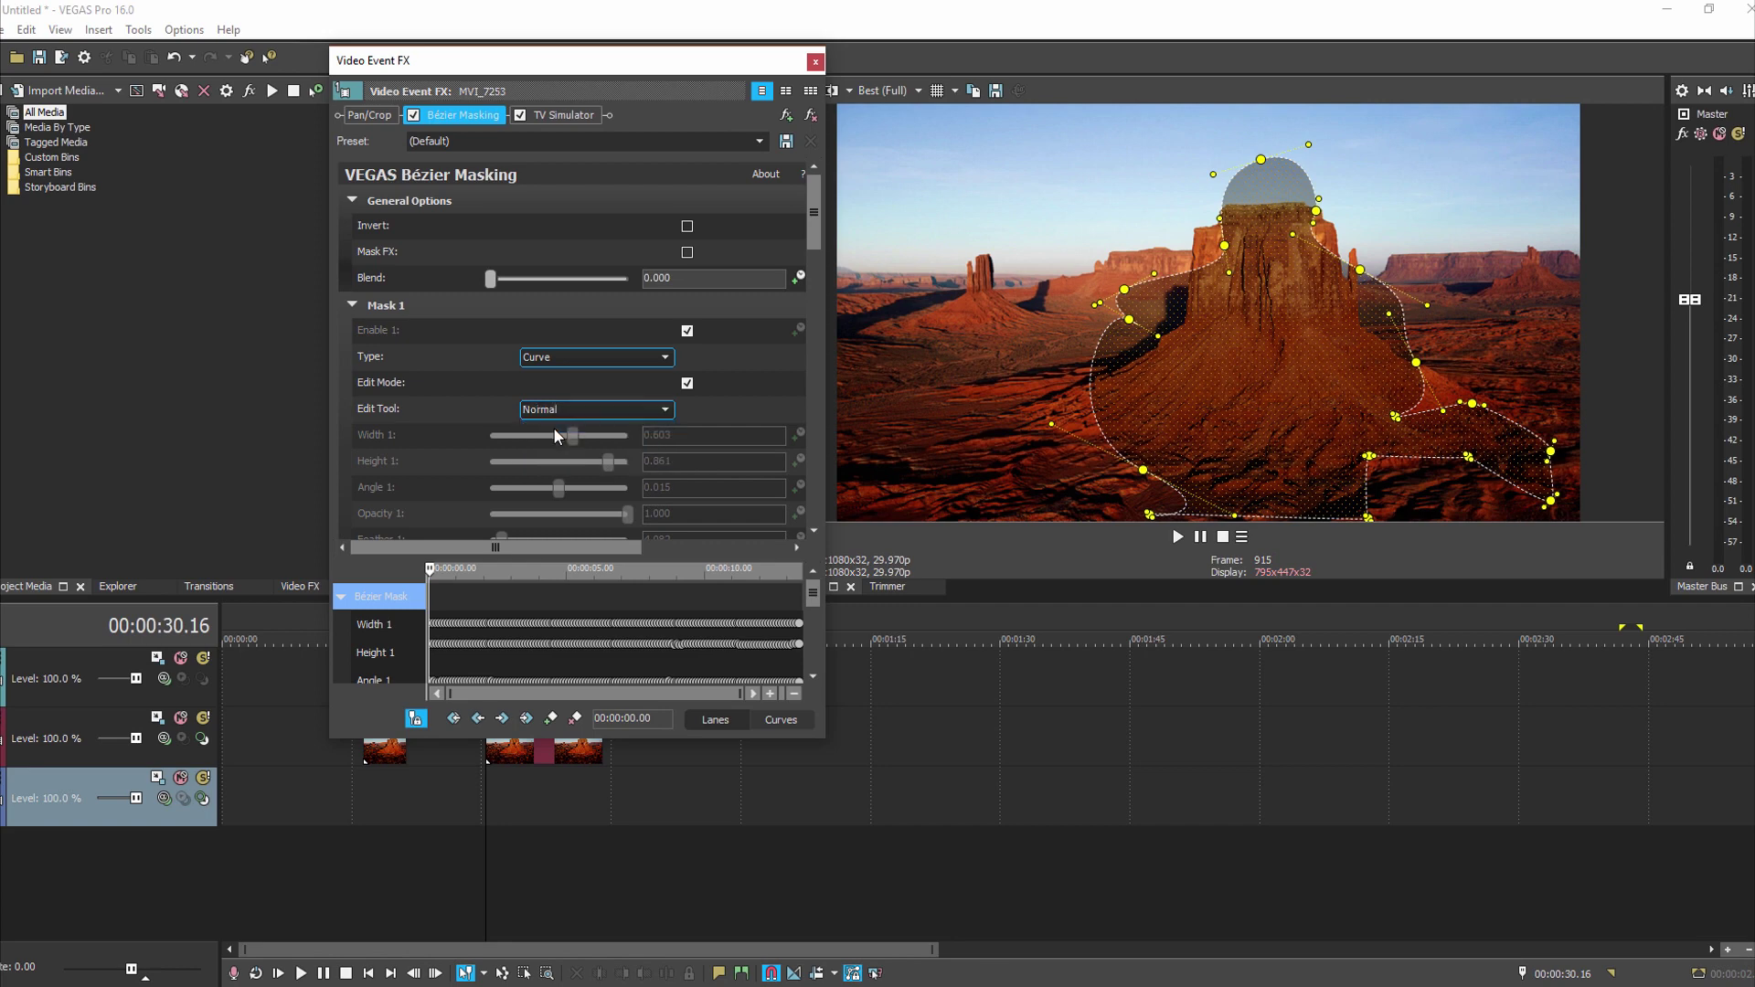
# Toggle Edit Mode off, on and off again, then nudge the mask box over the guitarist.
pyautogui.click(688, 384)
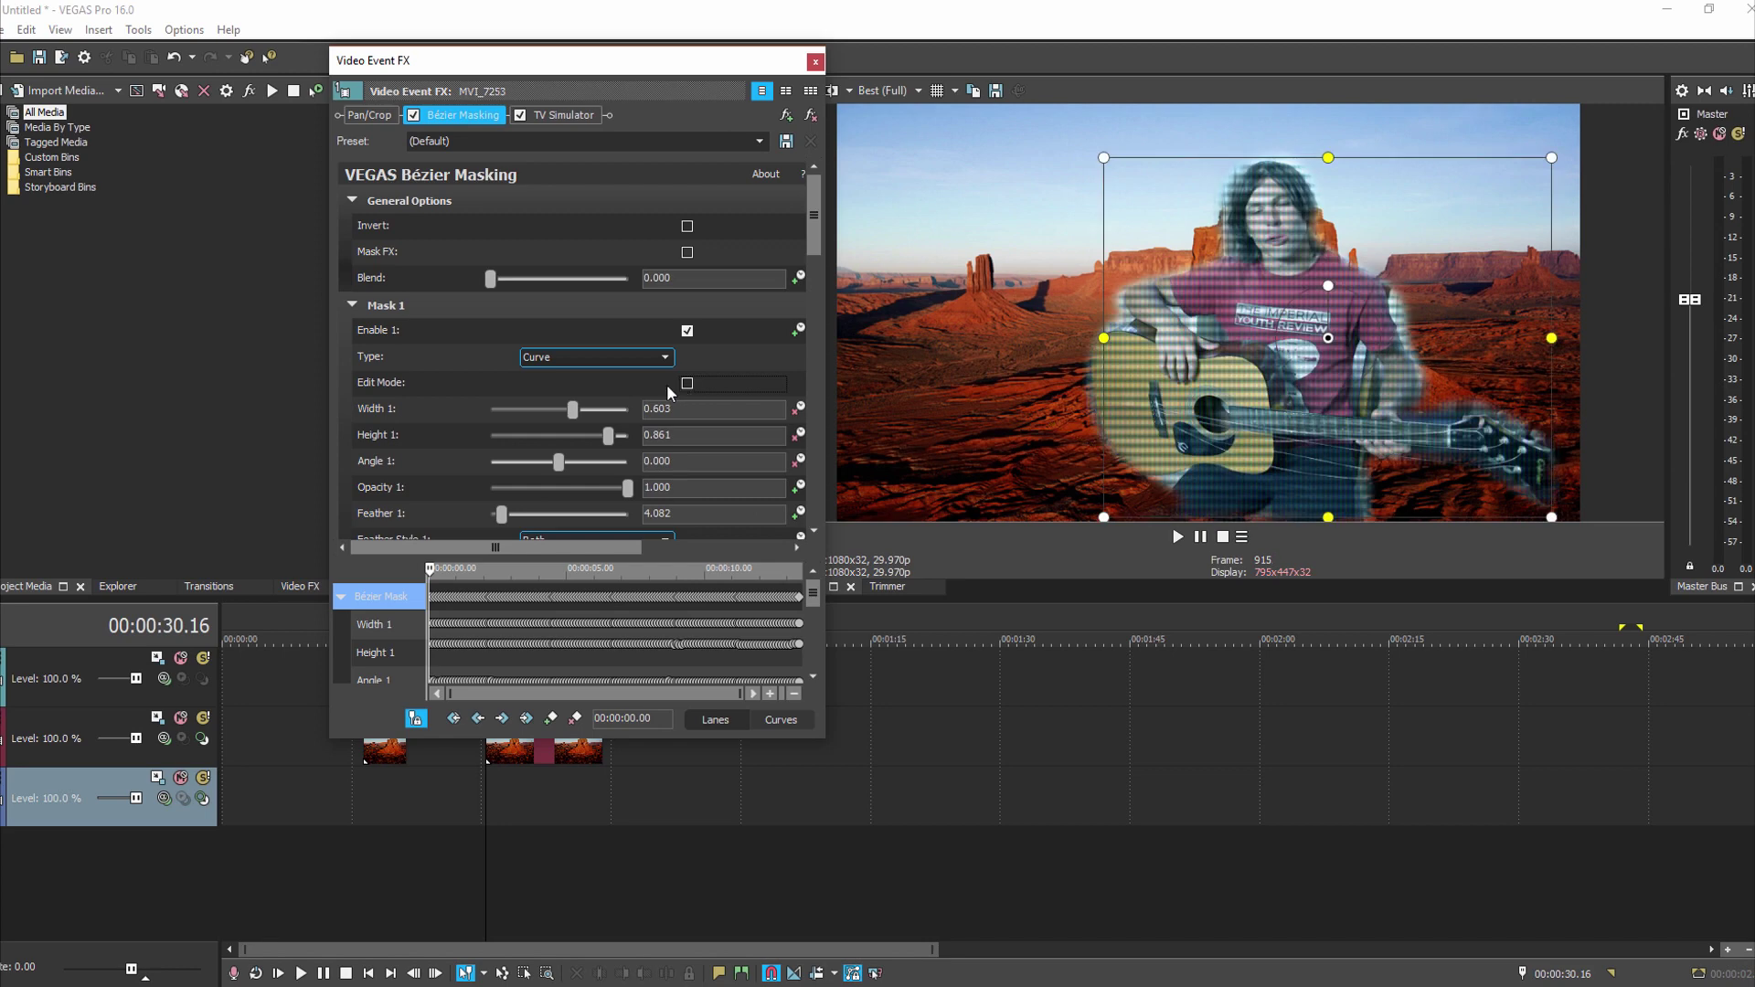
pyautogui.click(686, 385)
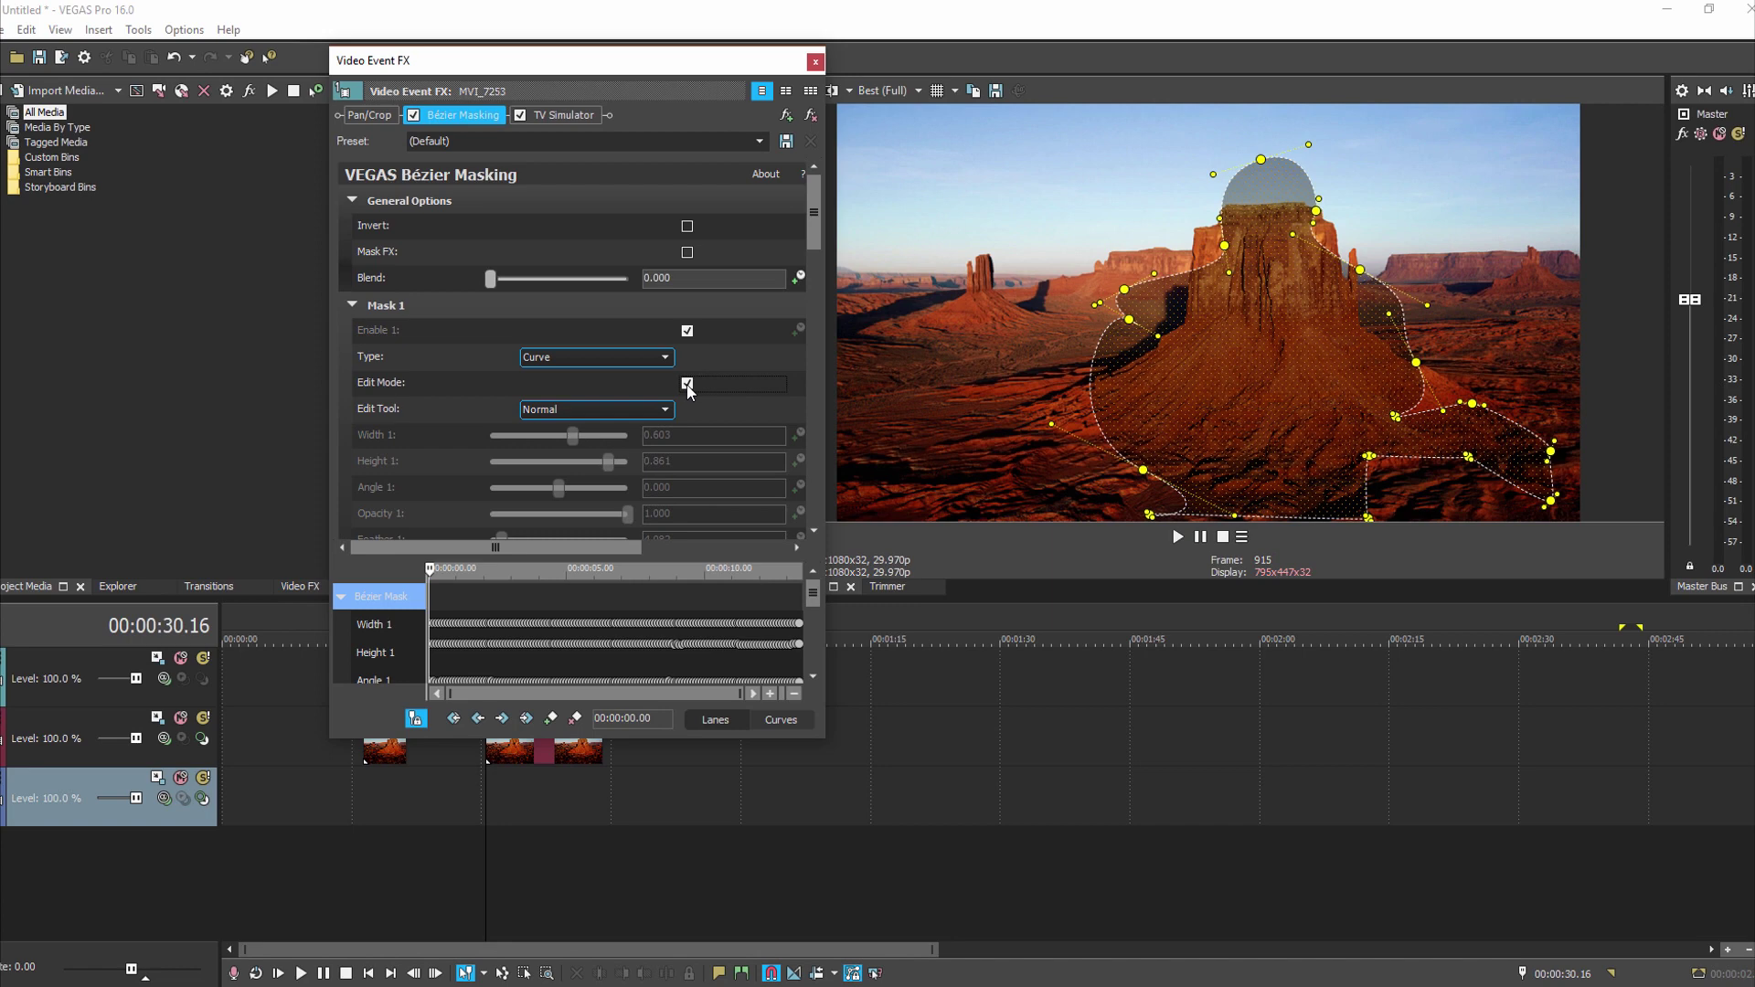
pyautogui.click(687, 384)
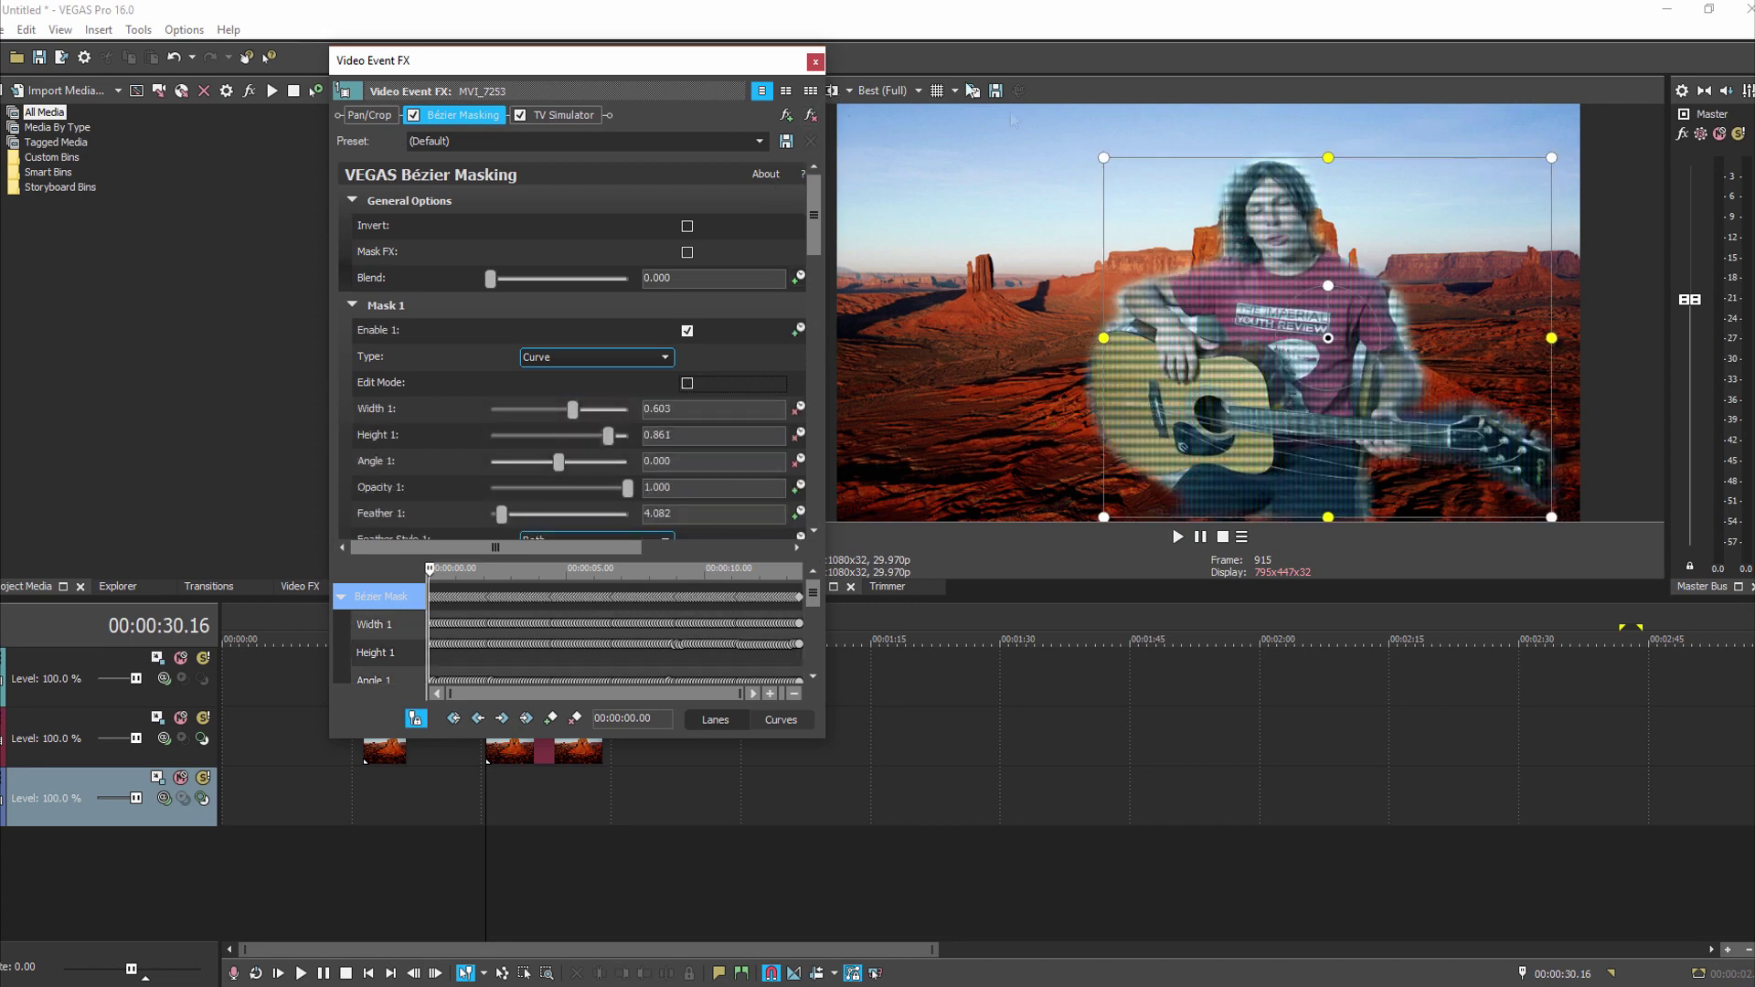
pyautogui.moveTo(1178, 230)
pyautogui.mouseDown()
pyautogui.moveTo(960, 207)
pyautogui.moveTo(1230, 230)
pyautogui.moveTo(1176, 237)
pyautogui.mouseUp()
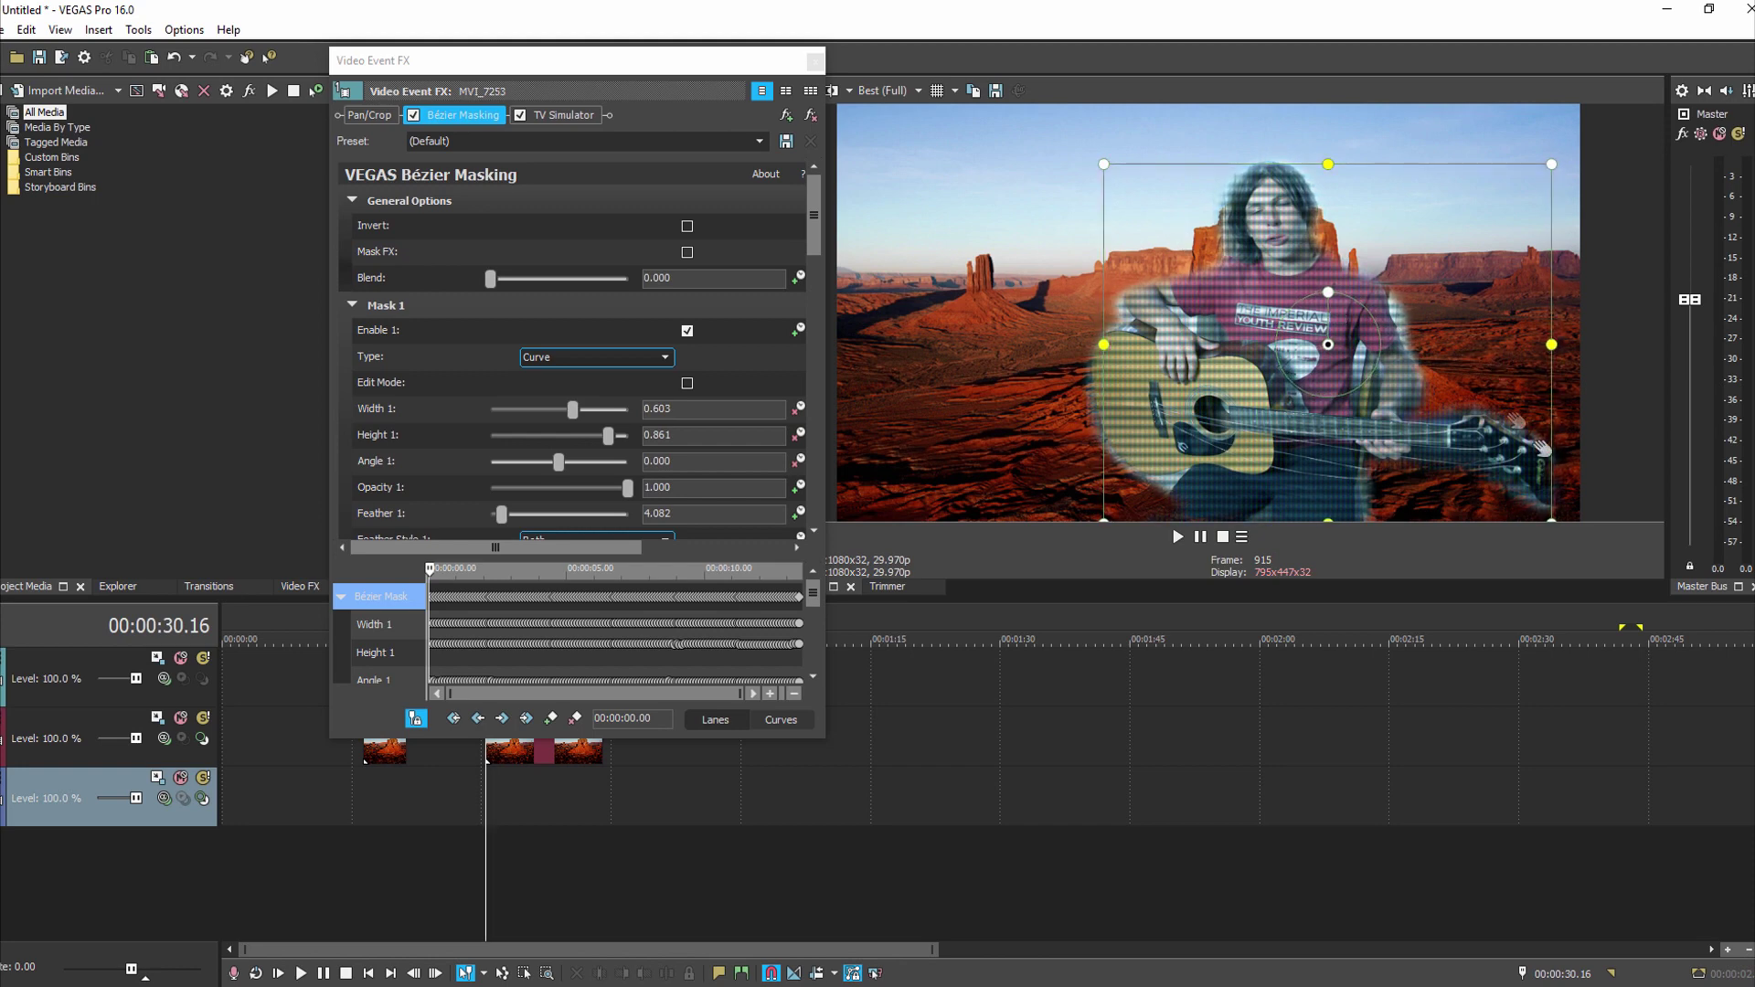
# Resize and move Mask 1 to width 0.546 and height 0.780 around the guitarist, then close the FX window.
pyautogui.moveTo(1551, 165); pyautogui.dragTo(1535, 180)
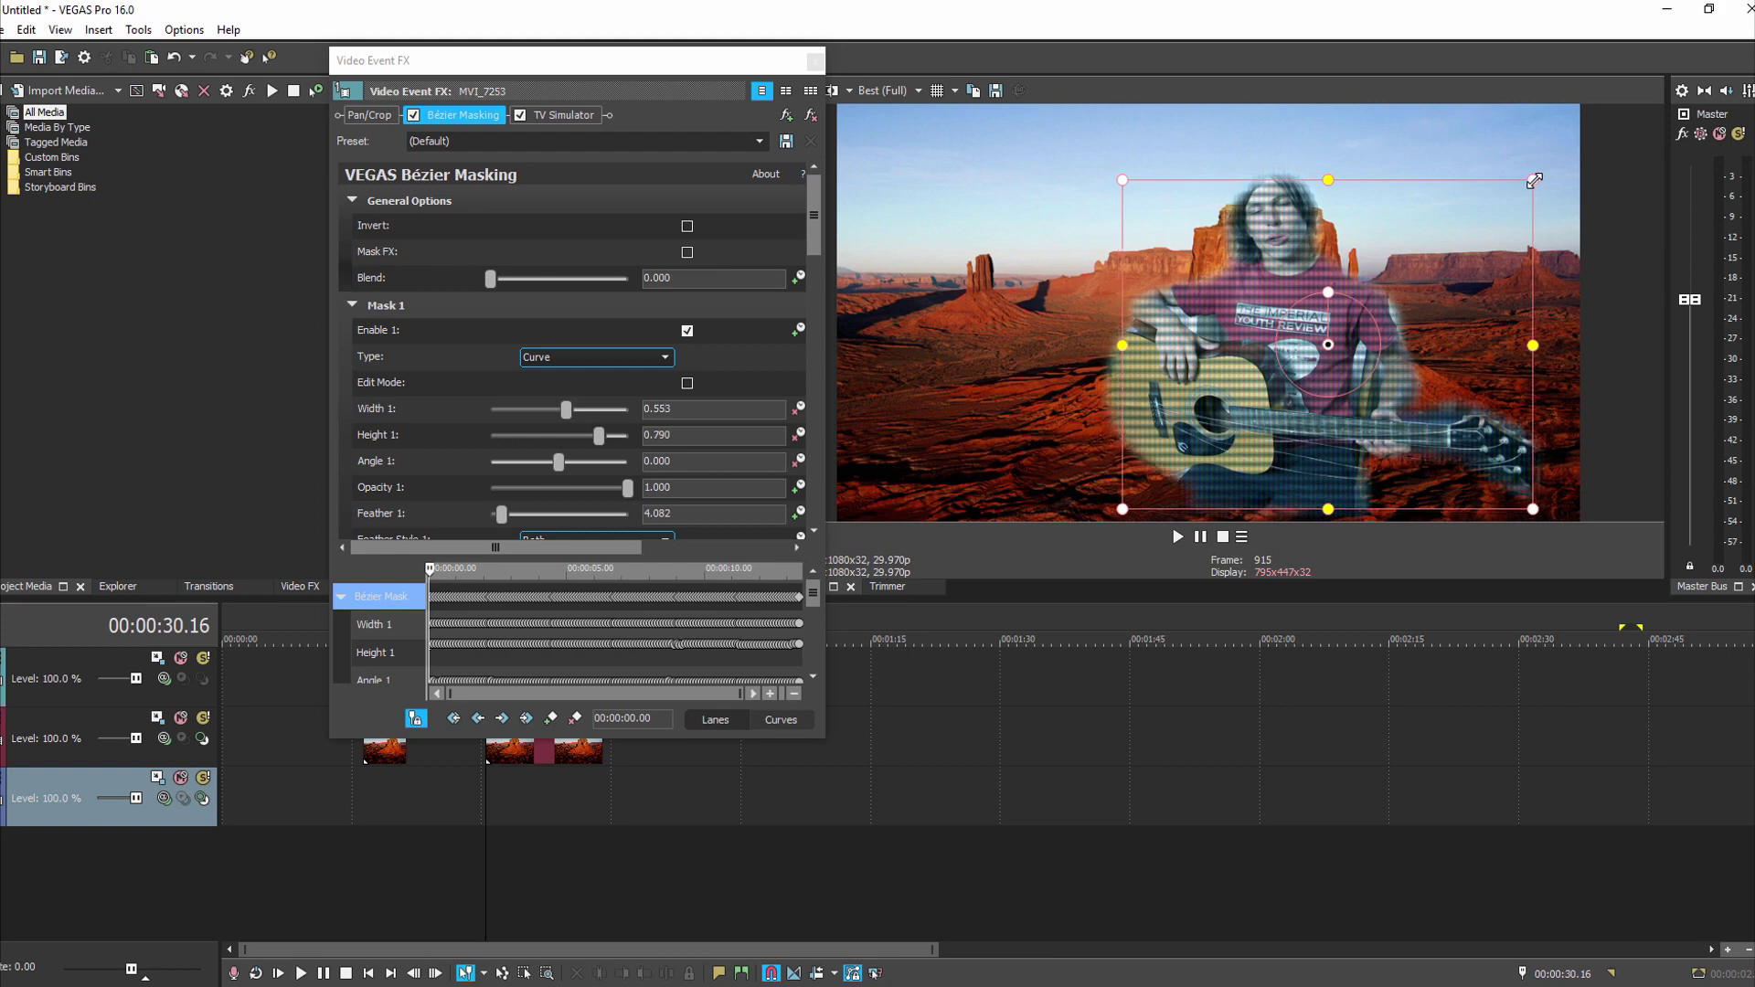
pyautogui.moveTo(1314, 384); pyautogui.dragTo(1307, 367)
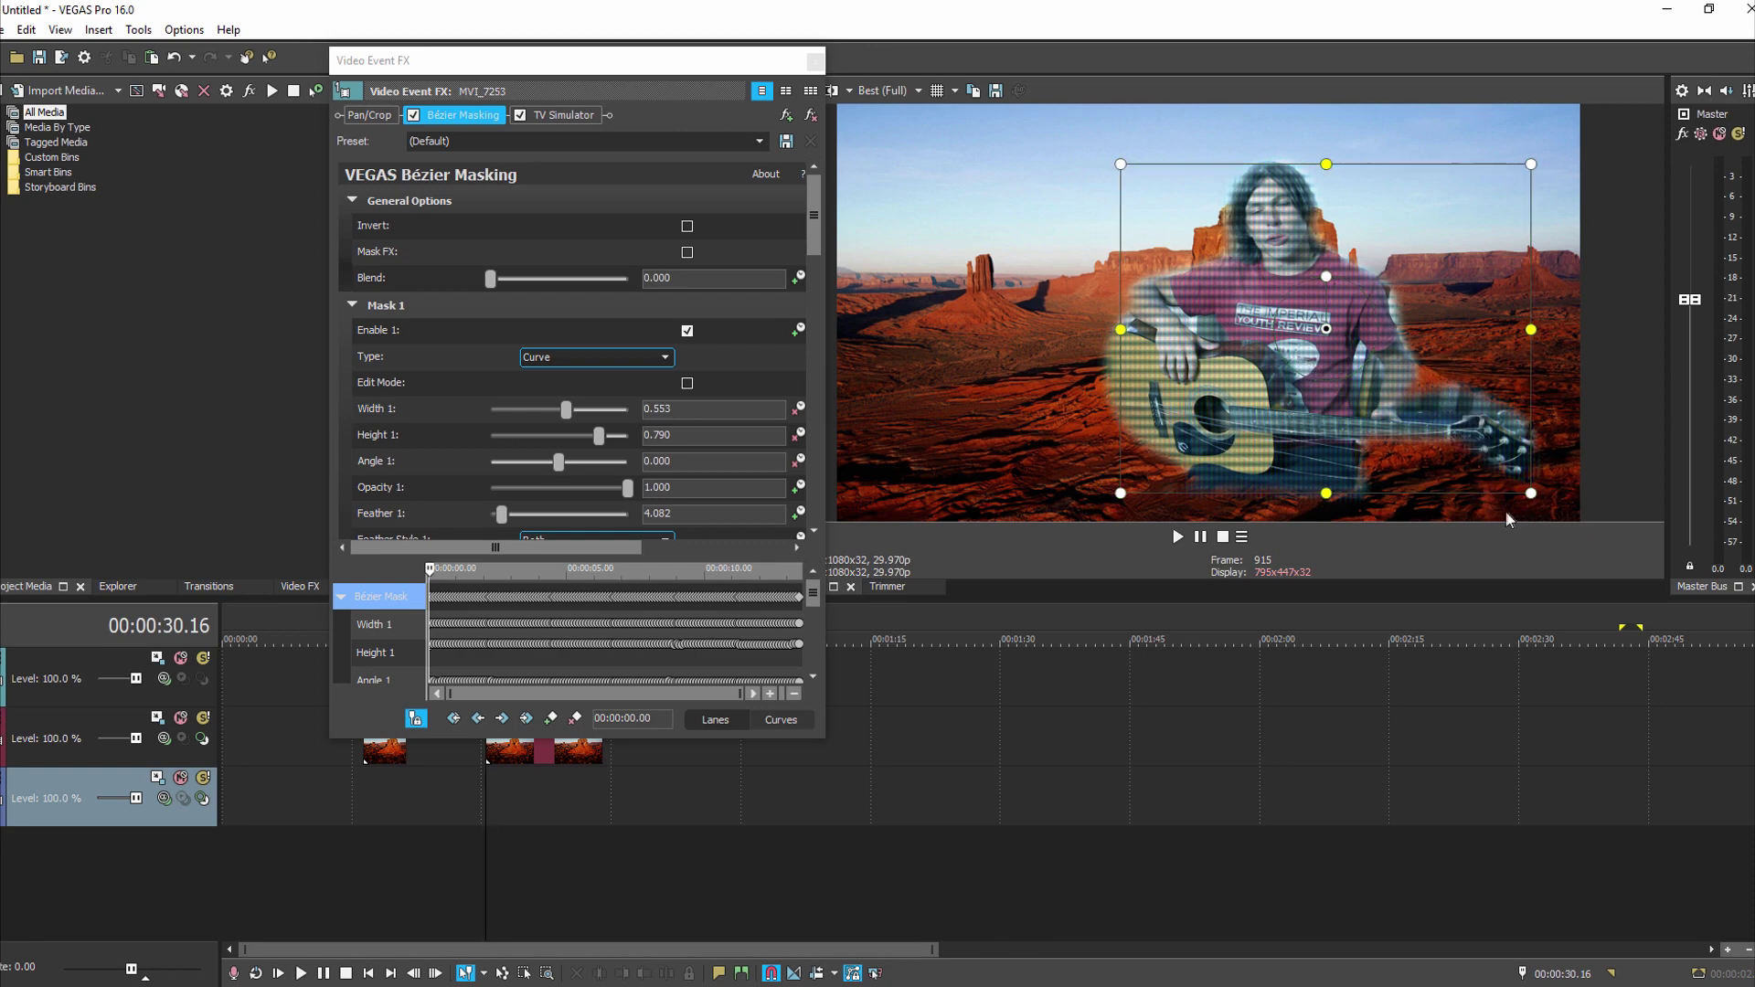
pyautogui.moveTo(1532, 493); pyautogui.dragTo(1516, 504)
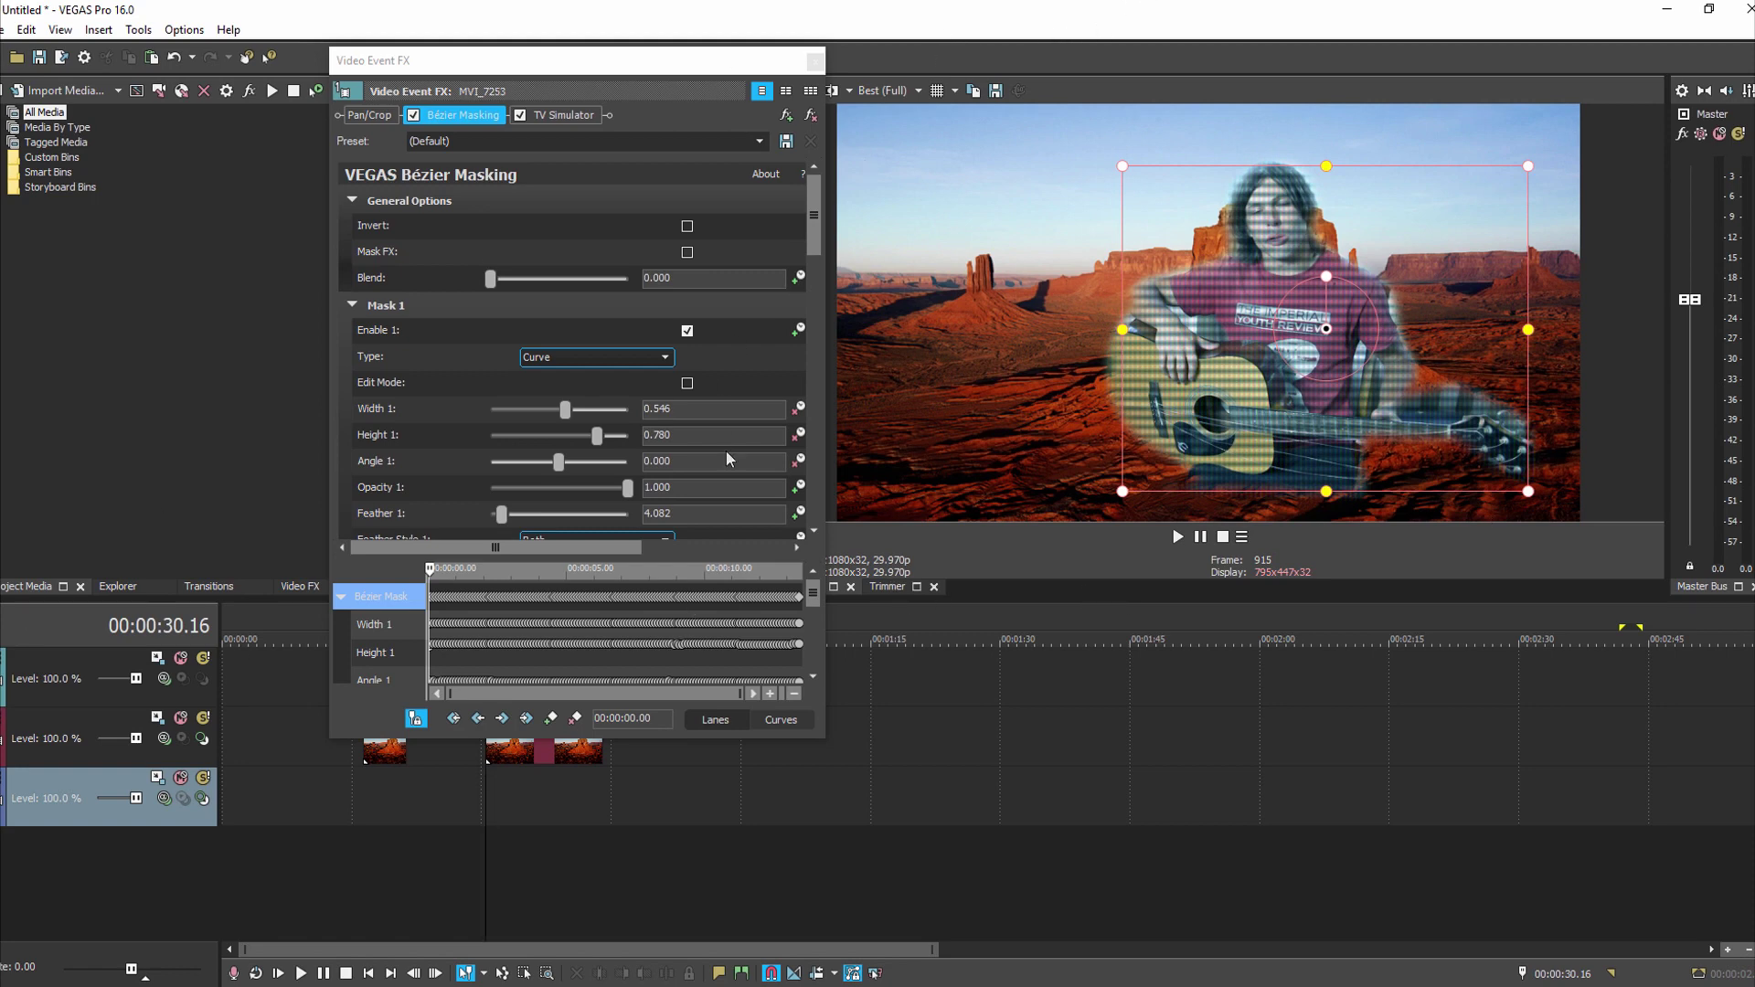
pyautogui.click(816, 62)
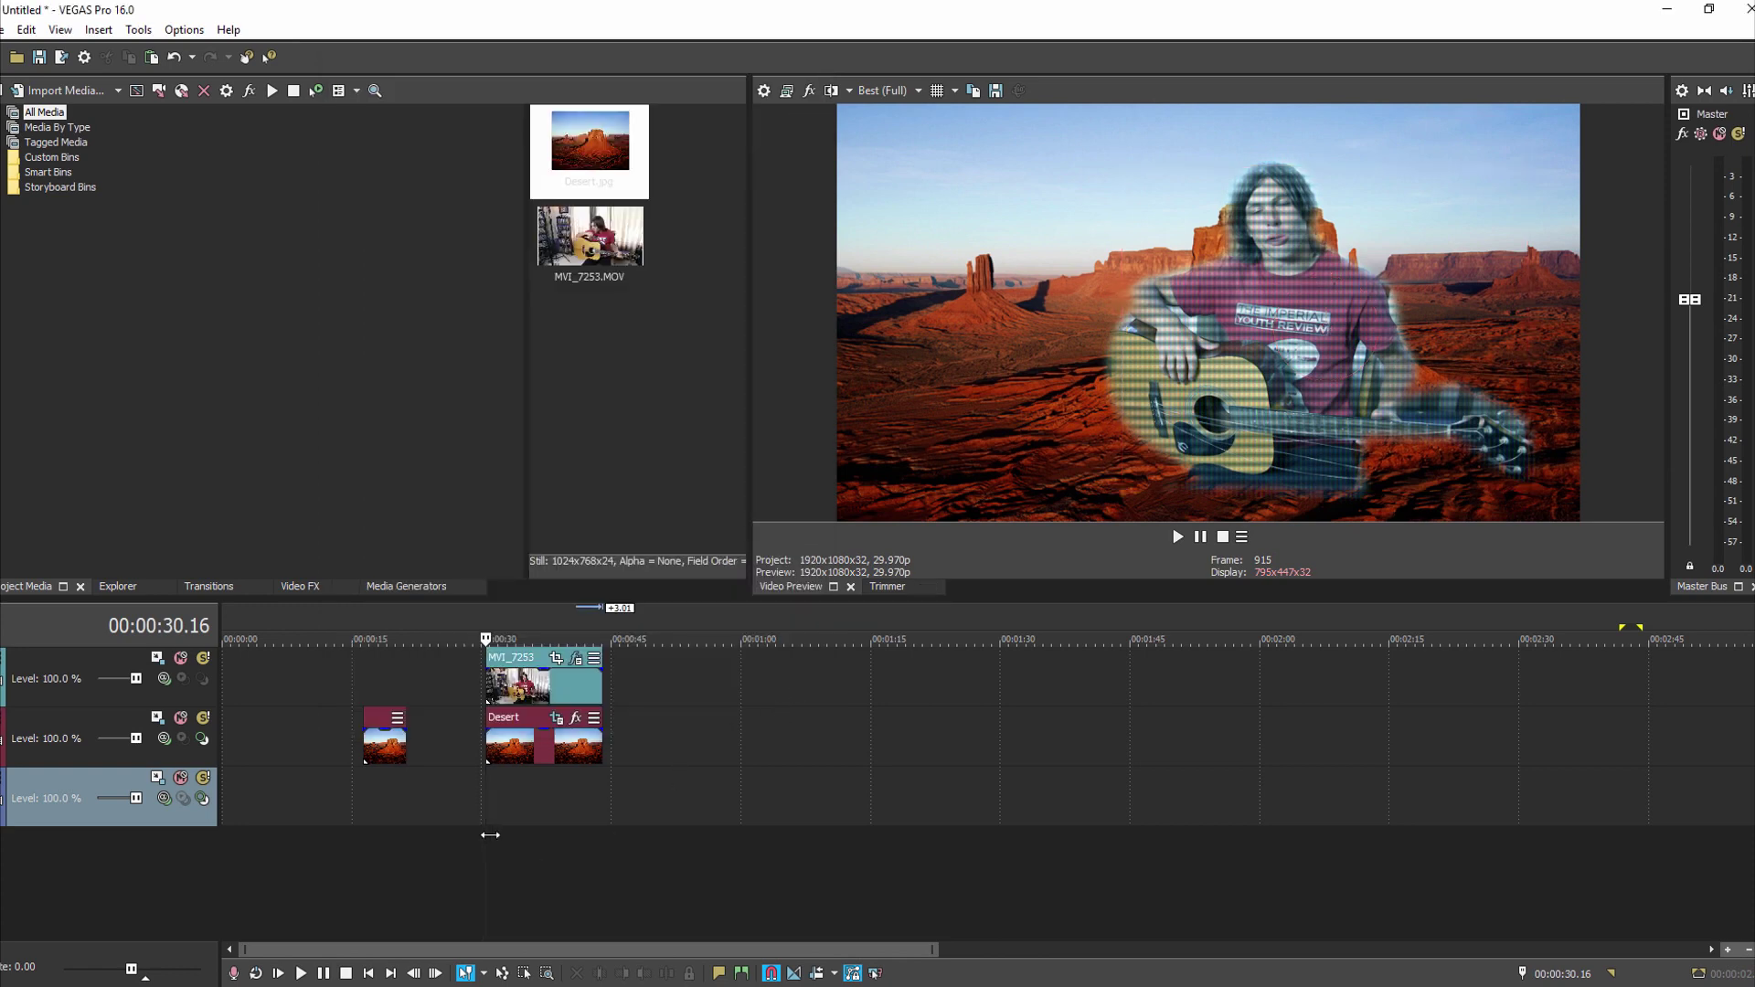
pyautogui.press('space')
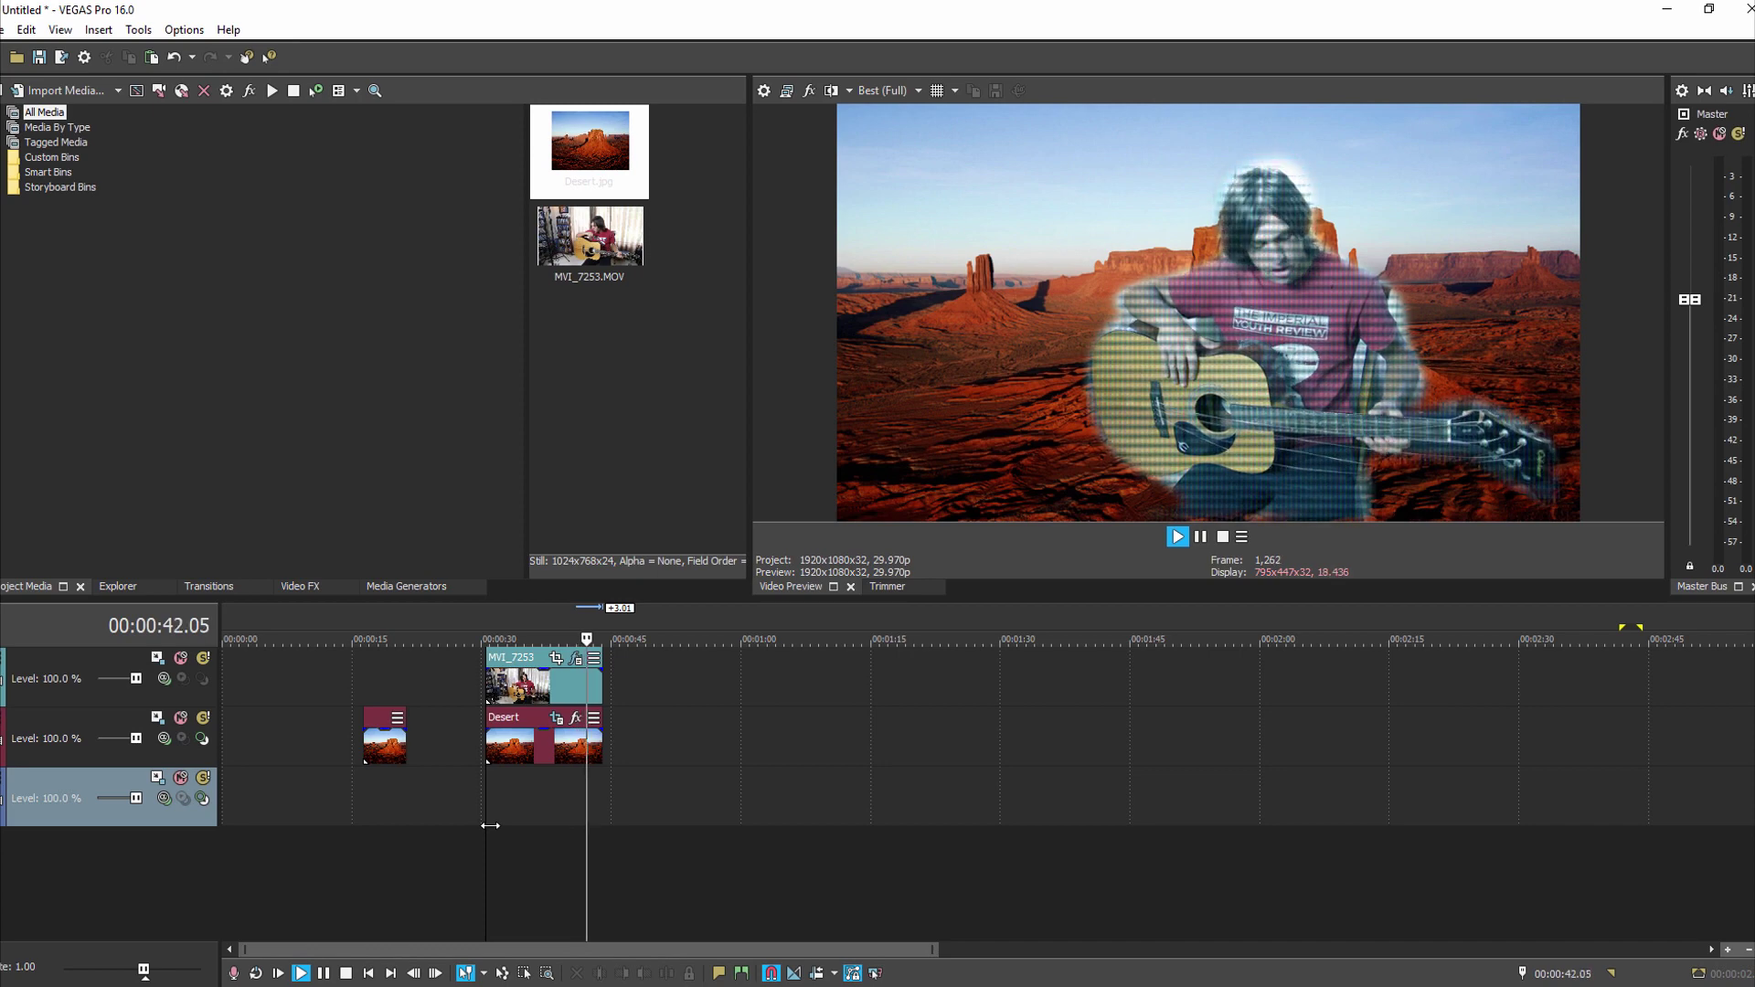
pyautogui.press('space')
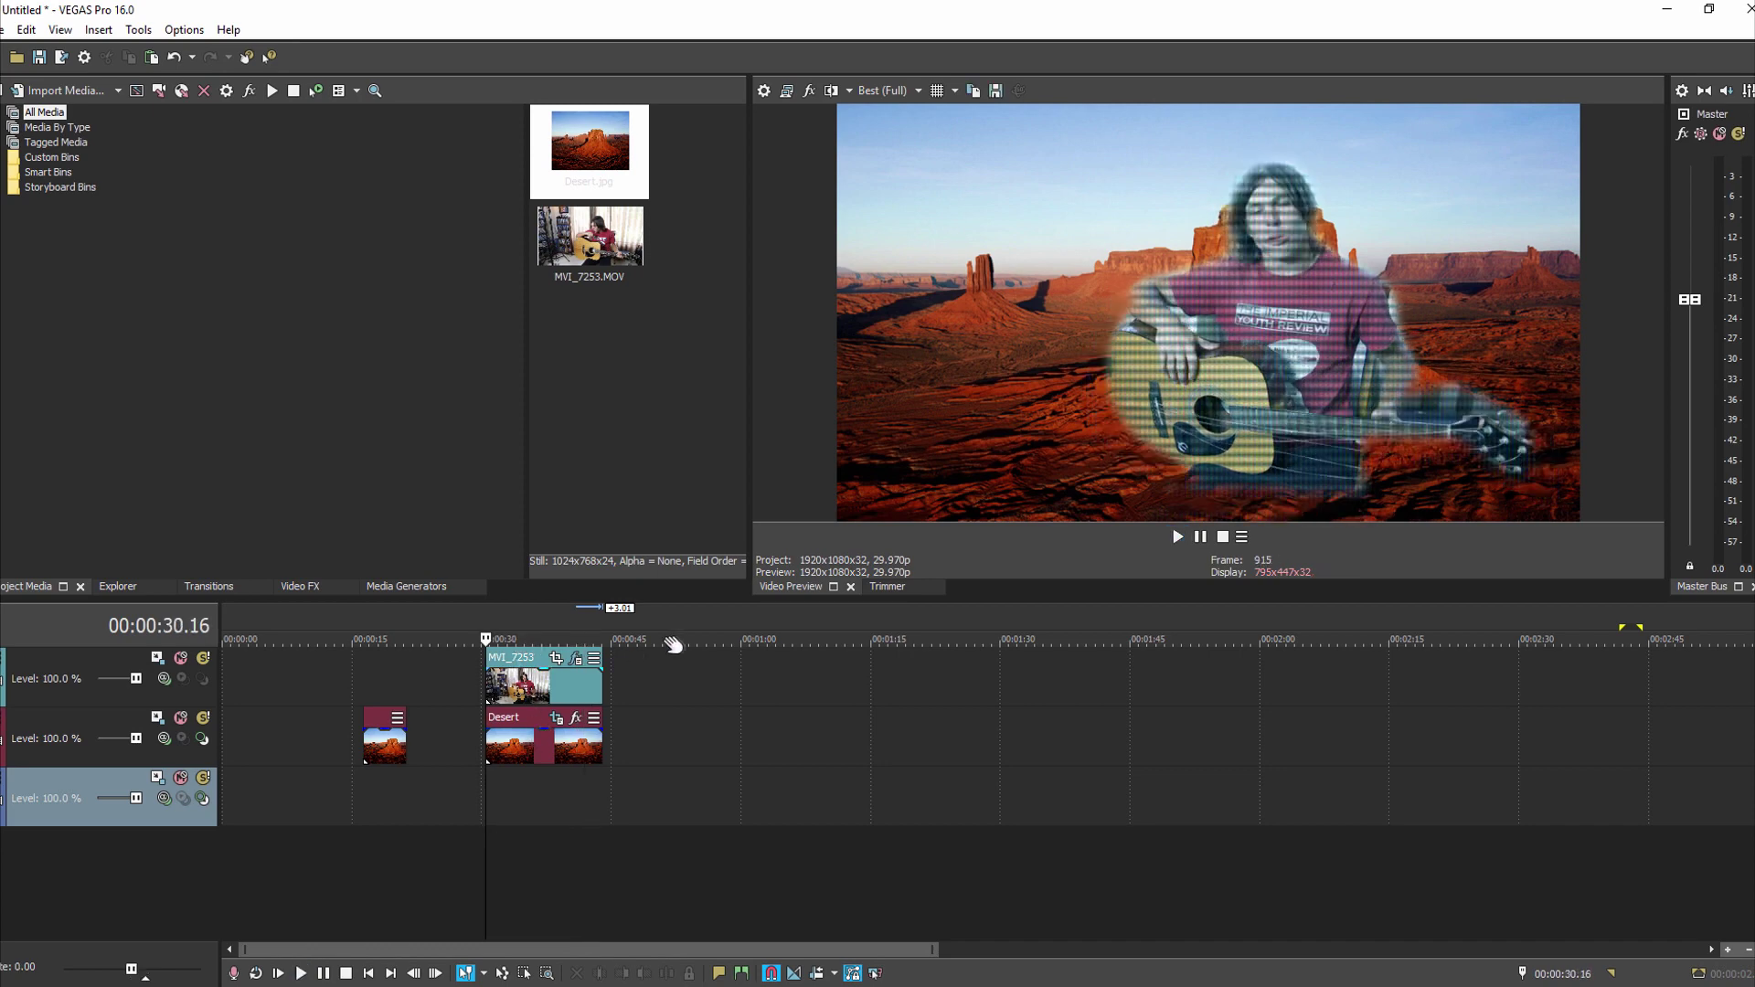
pyautogui.click(576, 659)
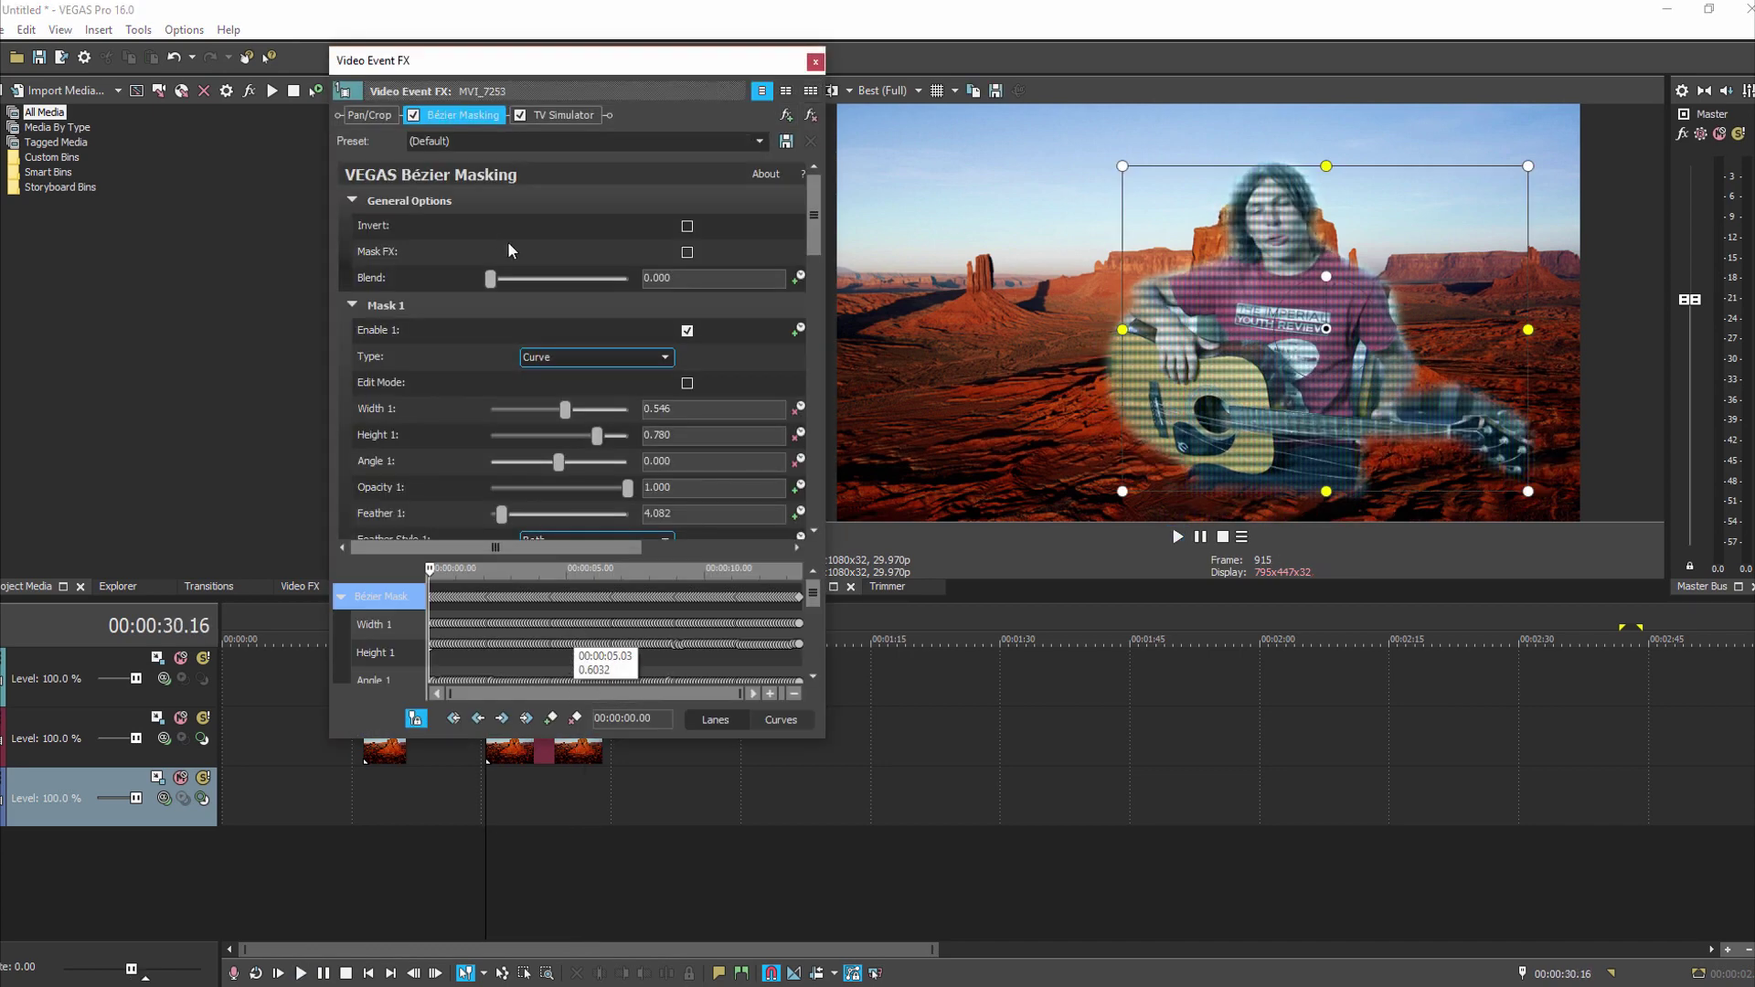